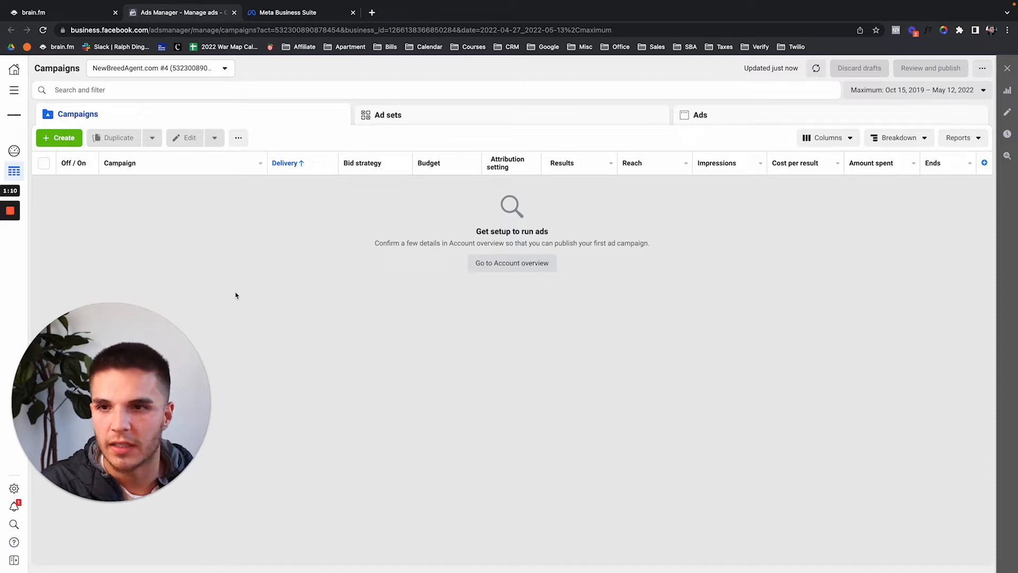
# Create a new campaign with Lead generation under Consideration as its objective.
pyautogui.click(60, 138)
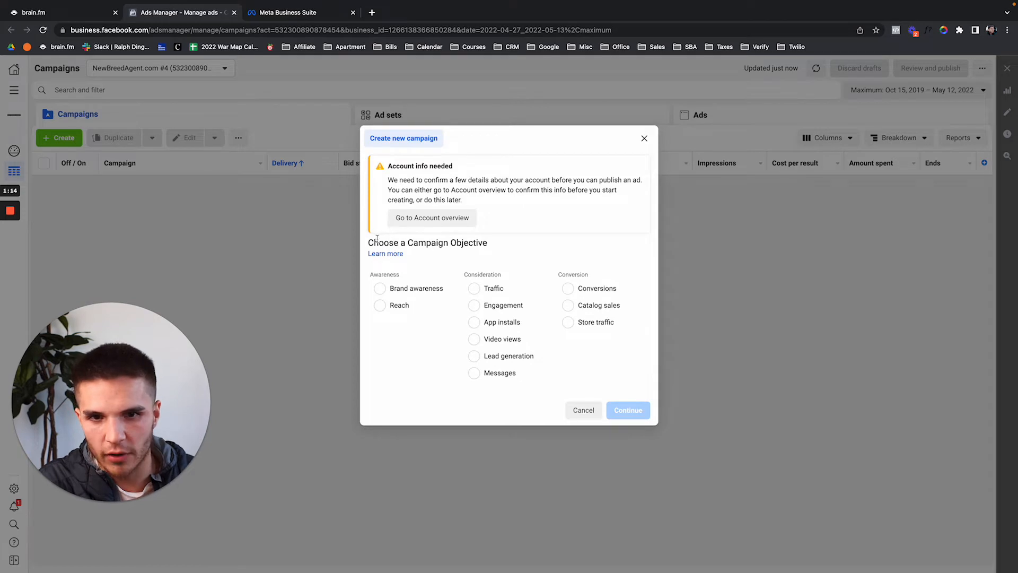
pyautogui.moveTo(370, 242); pyautogui.dragTo(492, 246)
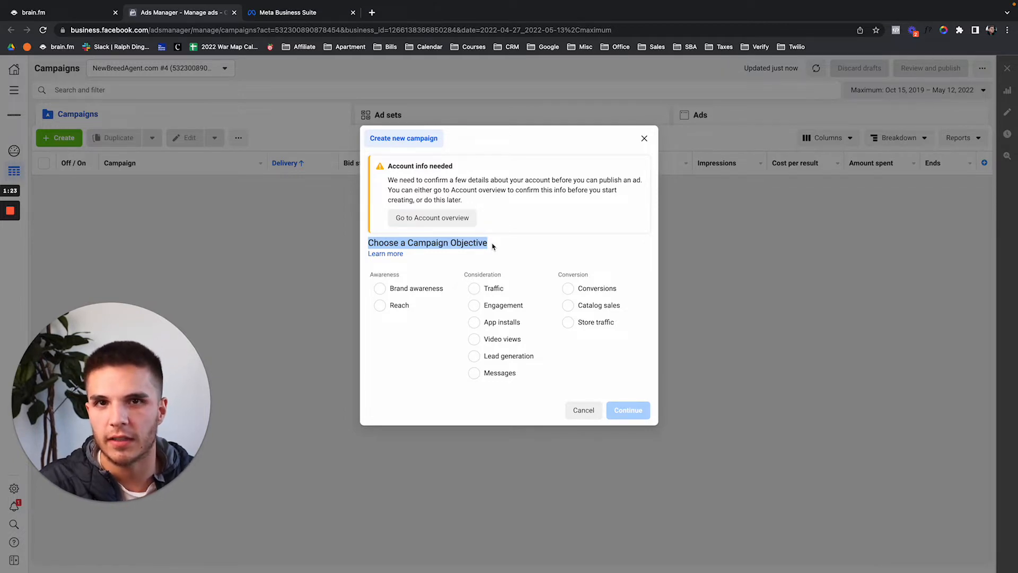
pyautogui.click(482, 357)
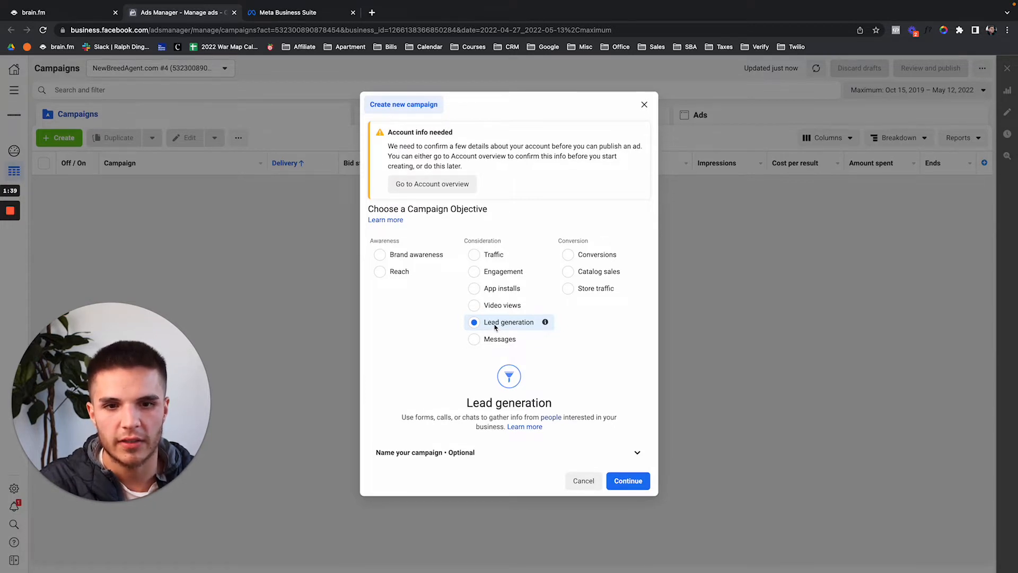
pyautogui.click(630, 487)
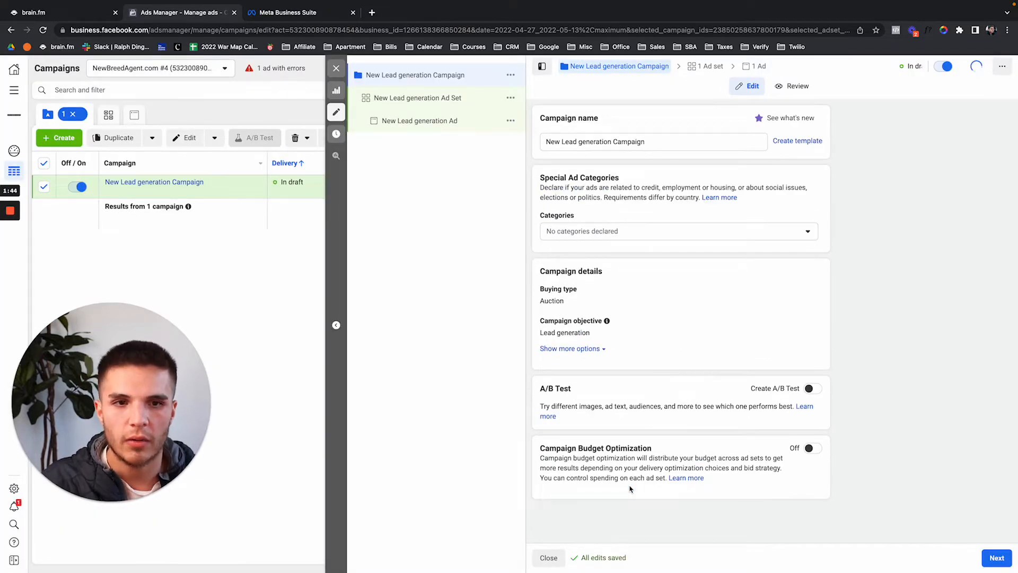
# Open the Special Ad Categories dropdown in the campaign editor.
pyautogui.click(634, 240)
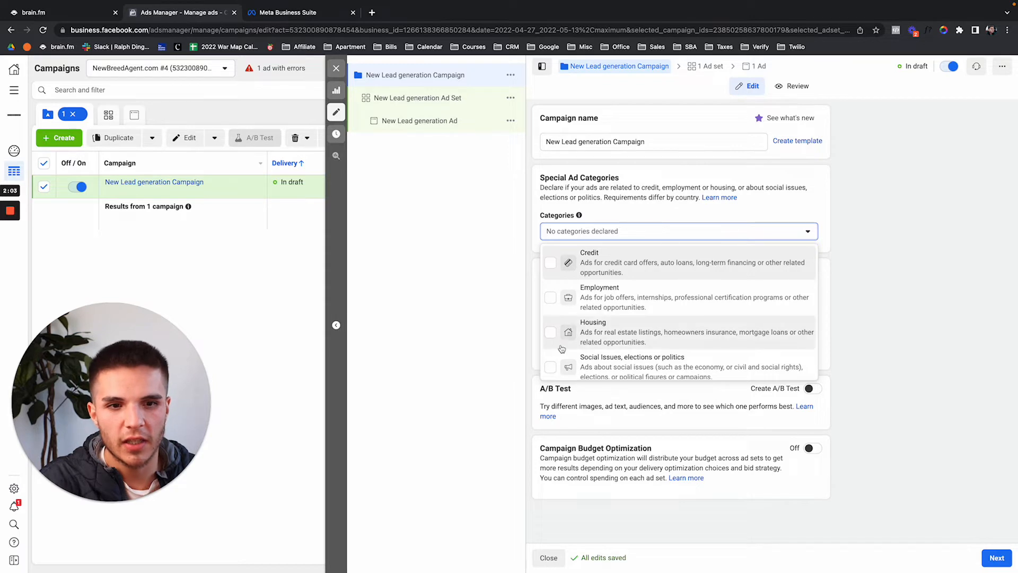
# Check Housing as the special ad category, with United States as the country.
pyautogui.scroll(-1, 627, 347)
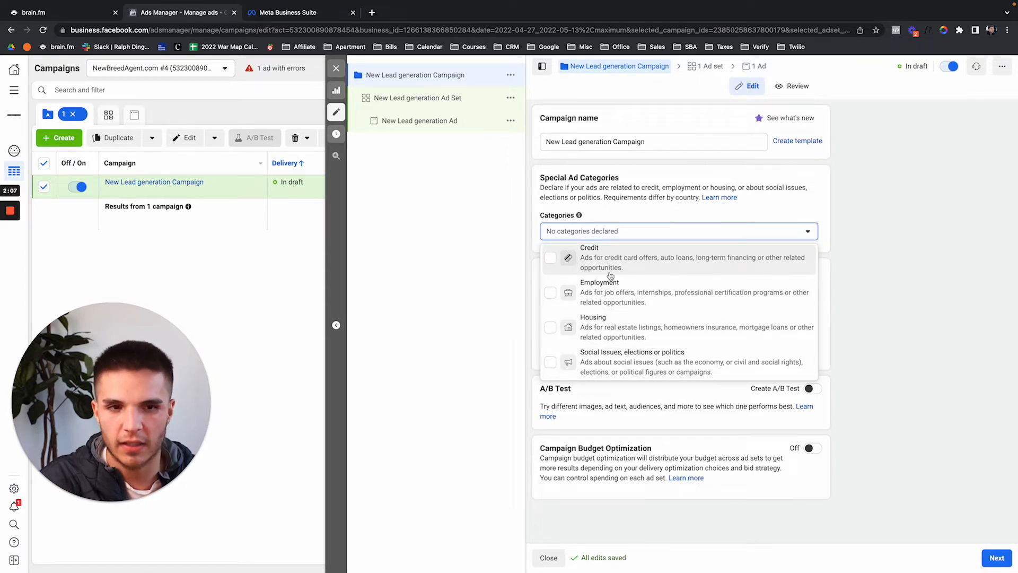
pyautogui.scroll(1, 611, 276)
pyautogui.scroll(-1, 633, 298)
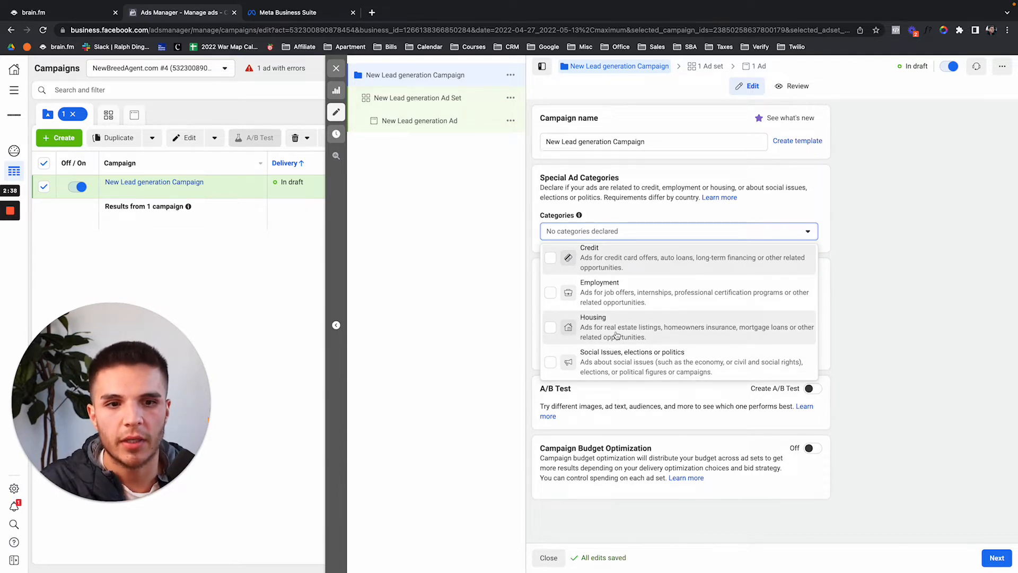
pyautogui.click(615, 334)
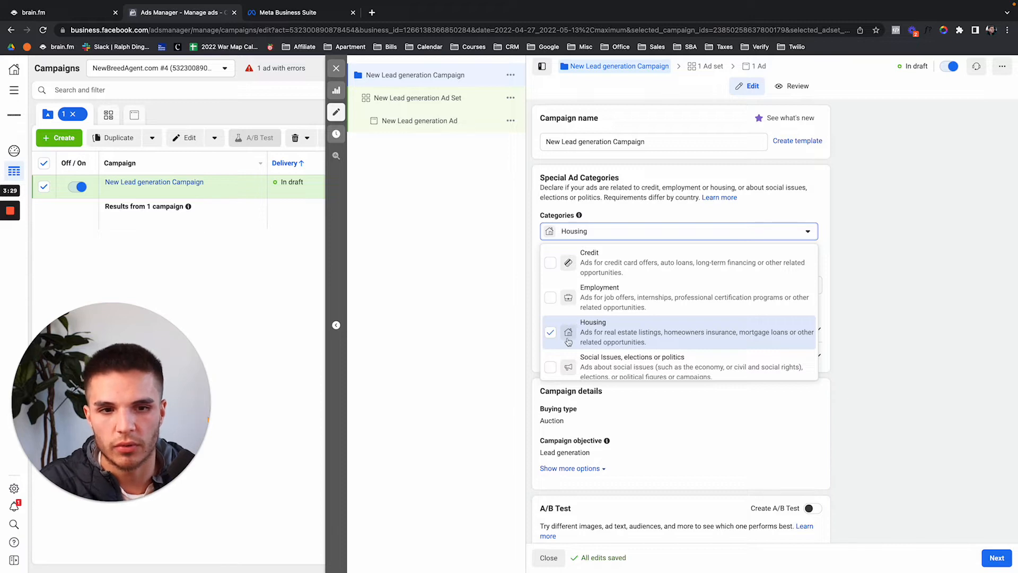
pyautogui.click(628, 232)
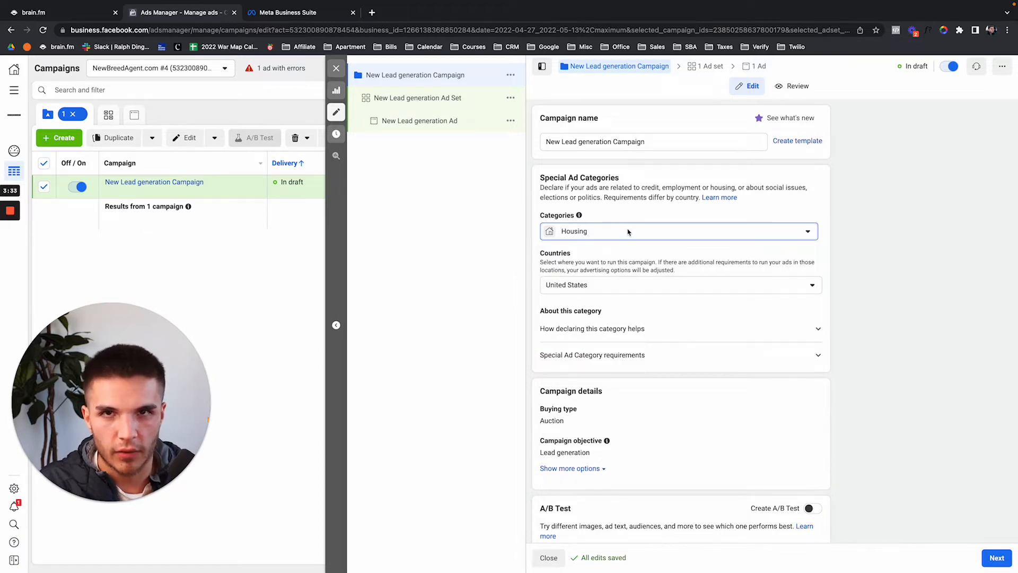
pyautogui.scroll(-2, 693, 357)
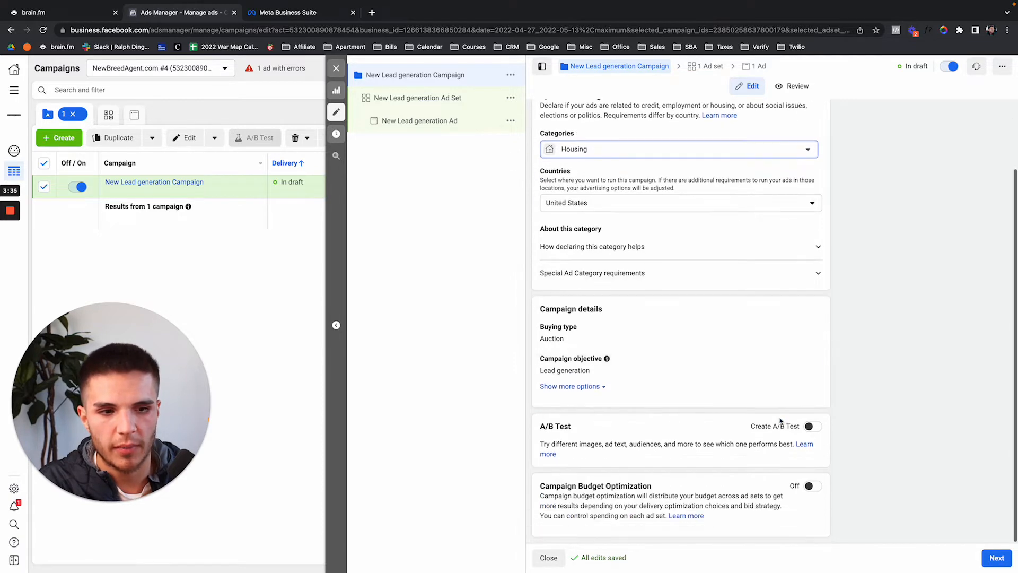
# Move to the ad set and select the searched Facebook Page to run the lead ads.
pyautogui.click(1008, 565)
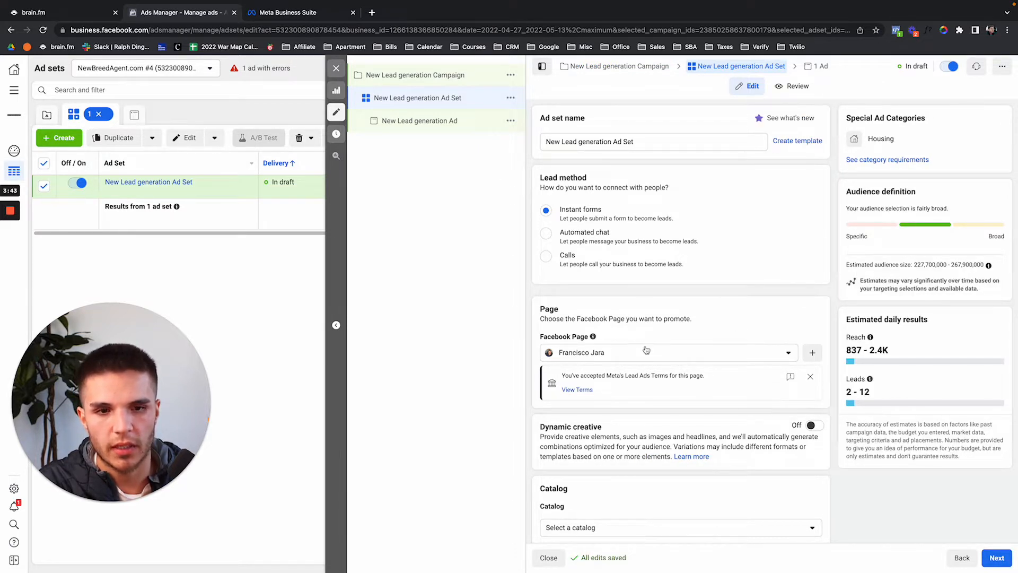
pyautogui.click(631, 356)
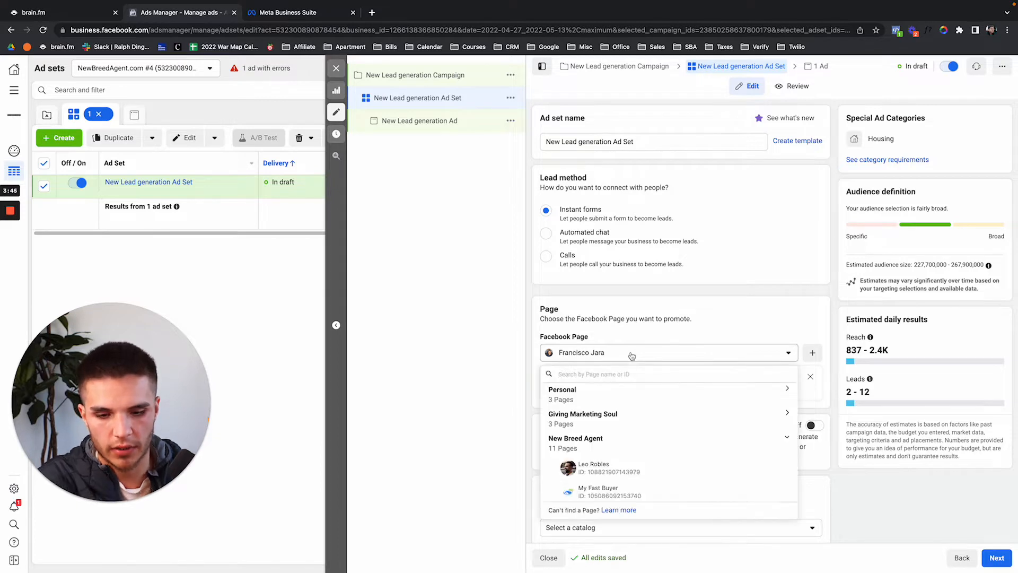
pyautogui.write('quinn')
pyautogui.click(595, 417)
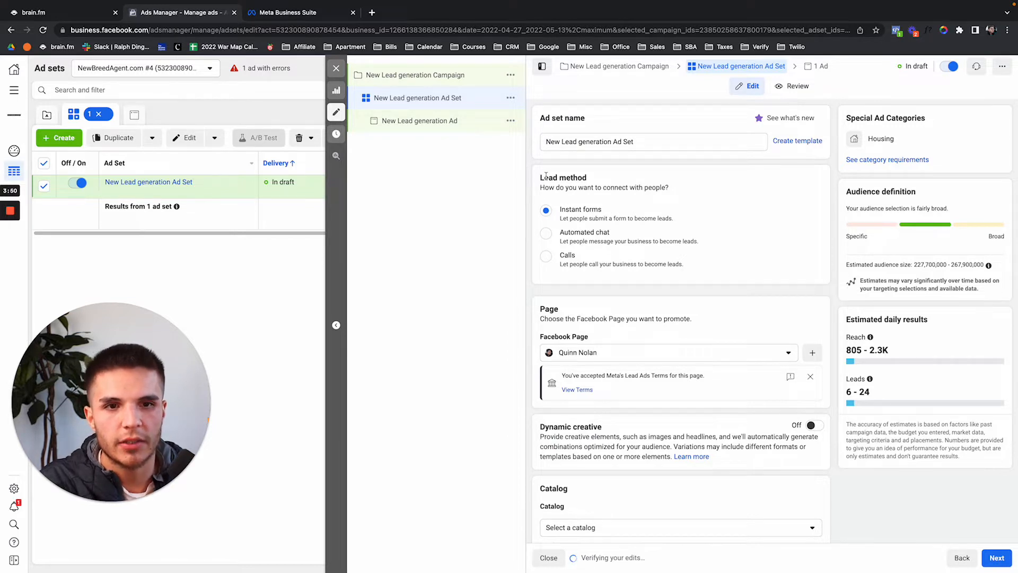
pyautogui.moveTo(546, 177); pyautogui.dragTo(588, 178)
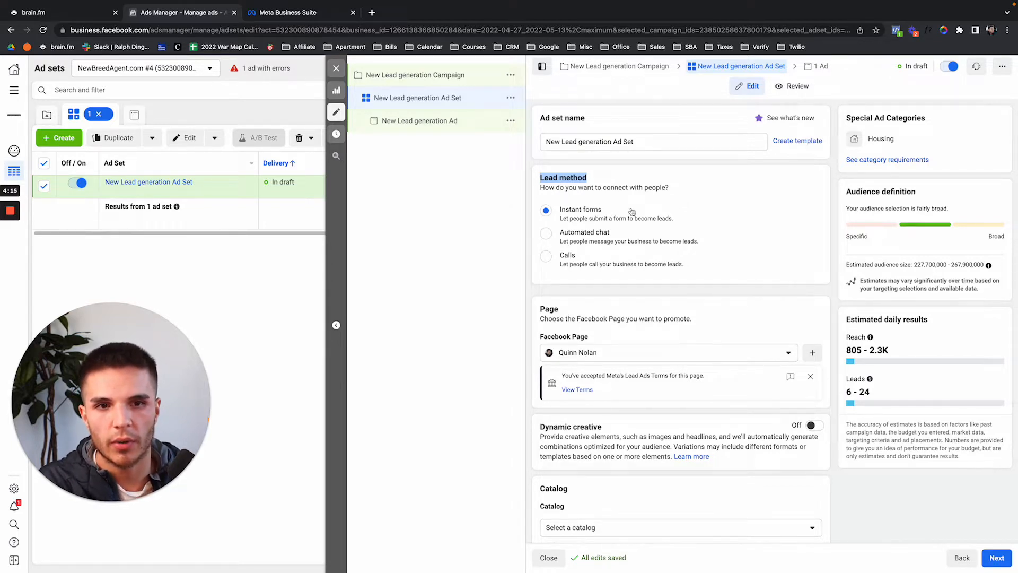
pyautogui.scroll(-3, 593, 337)
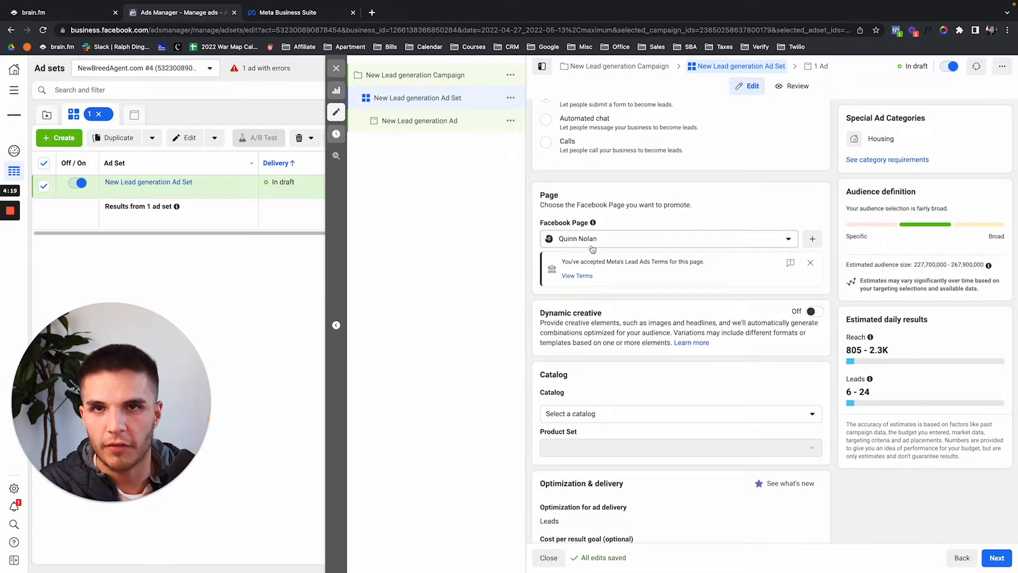
pyautogui.scroll(-1, 552, 207)
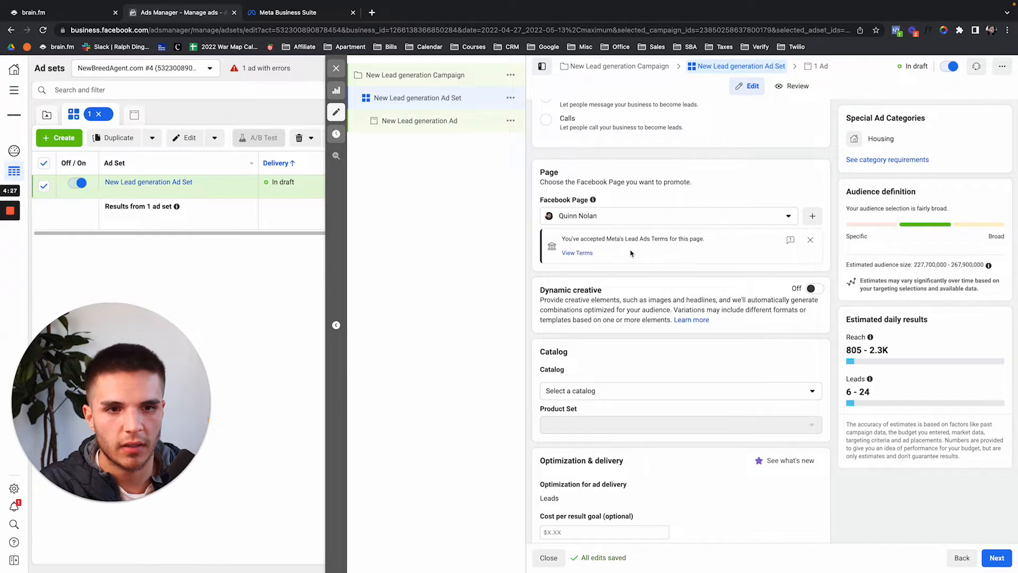
pyautogui.scroll(-1, 631, 253)
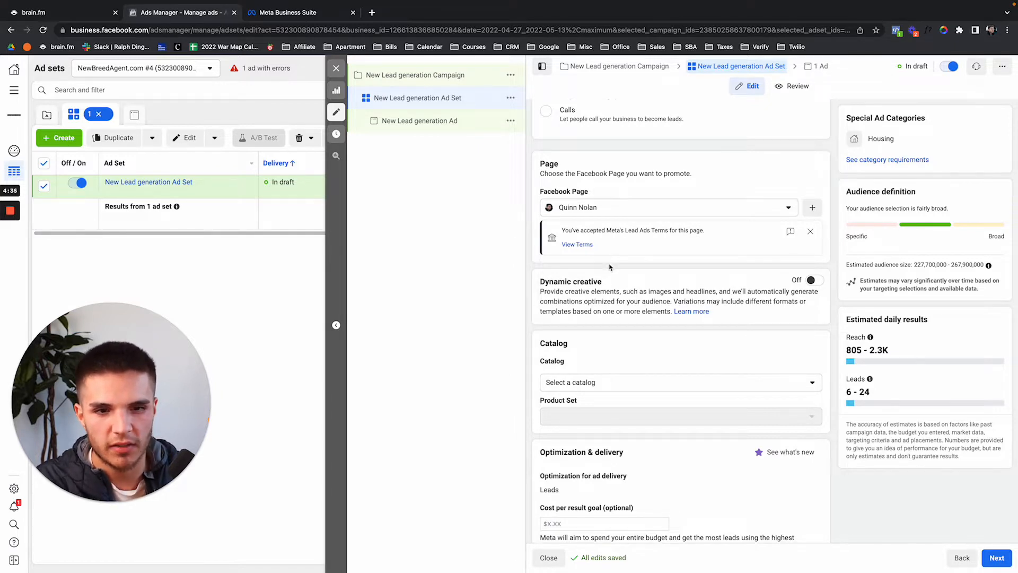
pyautogui.scroll(-5, 609, 267)
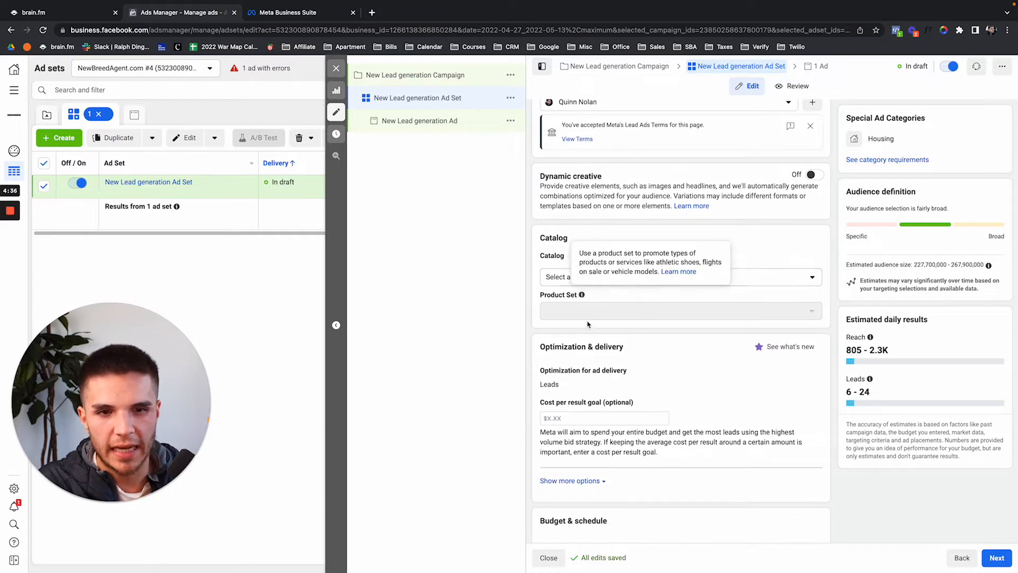
pyautogui.scroll(-1, 639, 350)
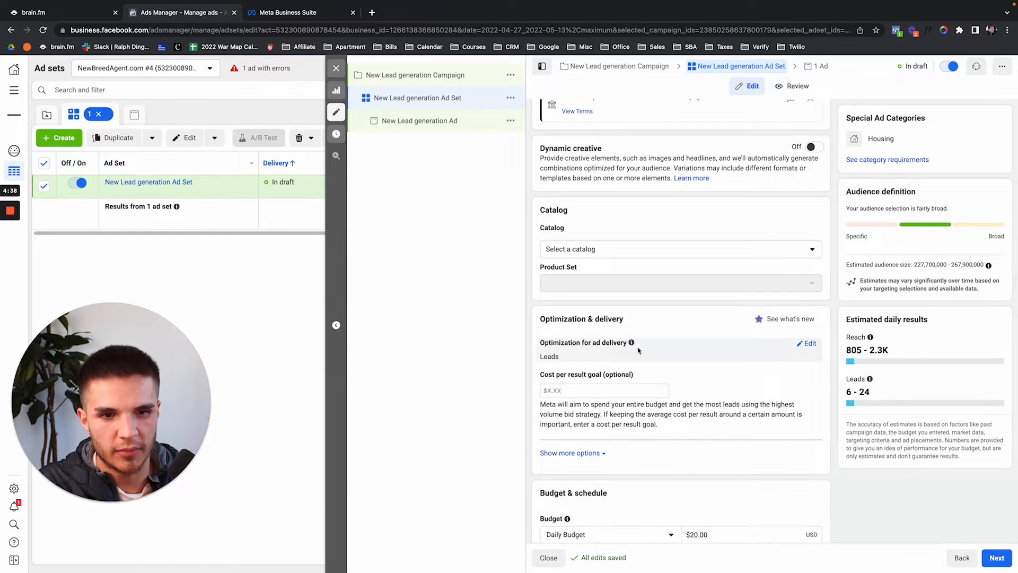
pyautogui.scroll(-3, 658, 366)
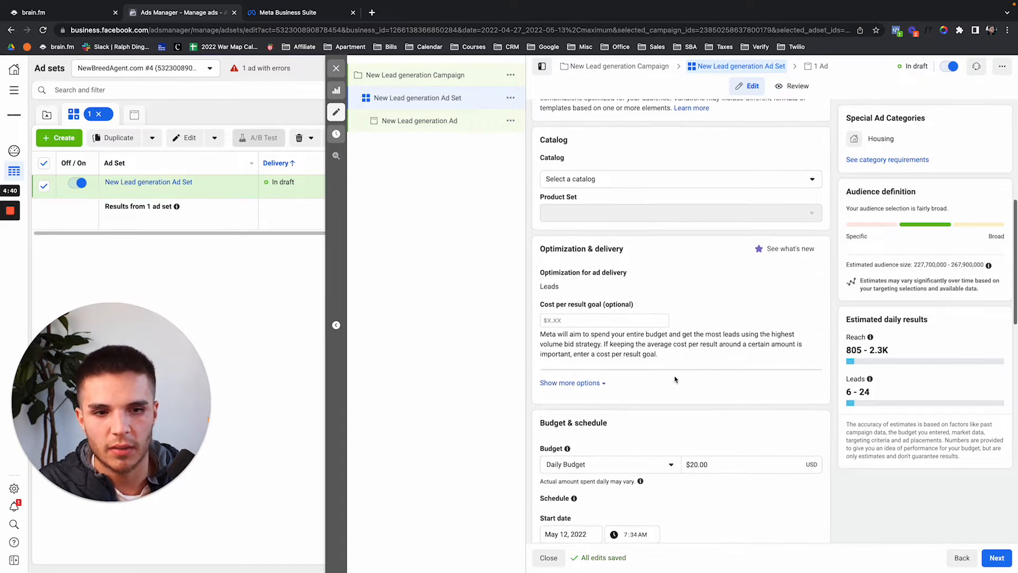
pyautogui.scroll(-3, 675, 378)
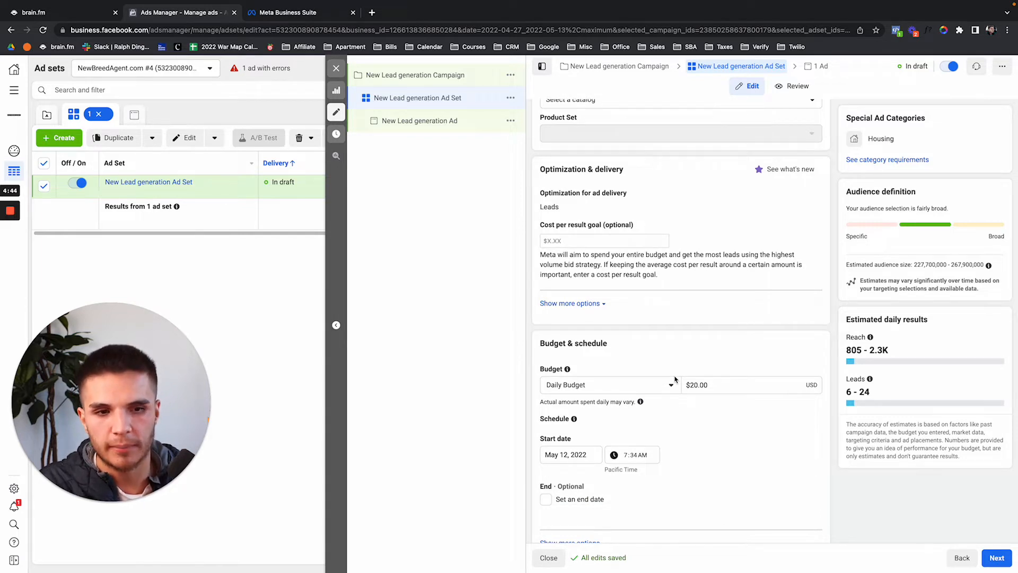
pyautogui.scroll(-3, 675, 378)
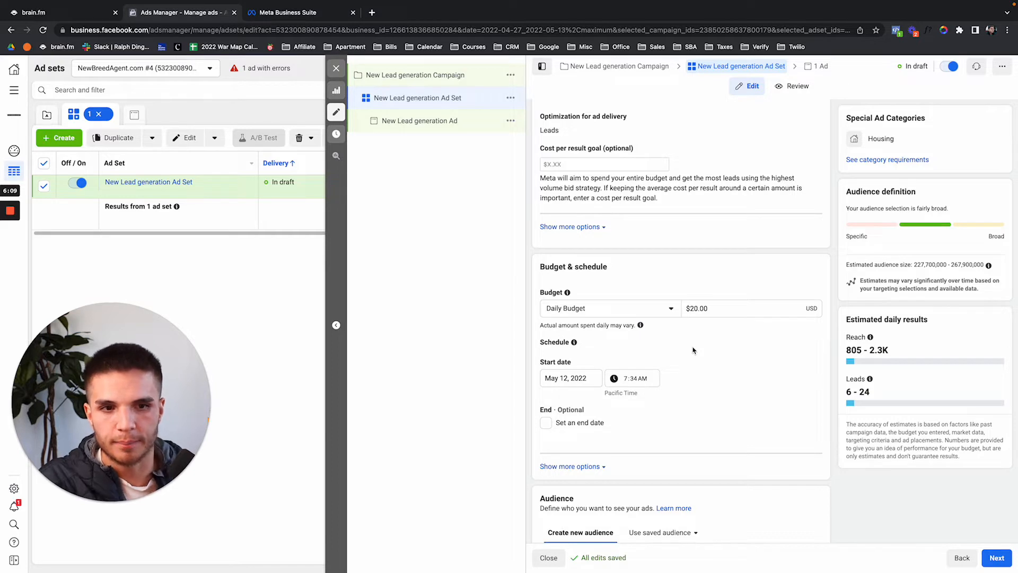
# Lower the ad set's daily budget from $20.00 to $10.00.
pyautogui.click(697, 307)
pyautogui.press('BackSpace')
pyautogui.write('1')
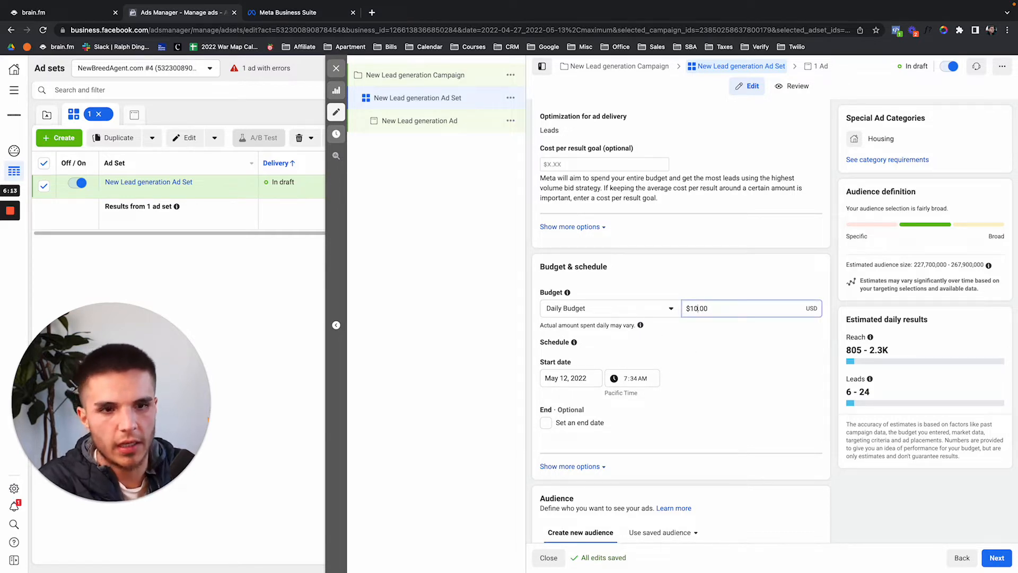
pyautogui.click(716, 289)
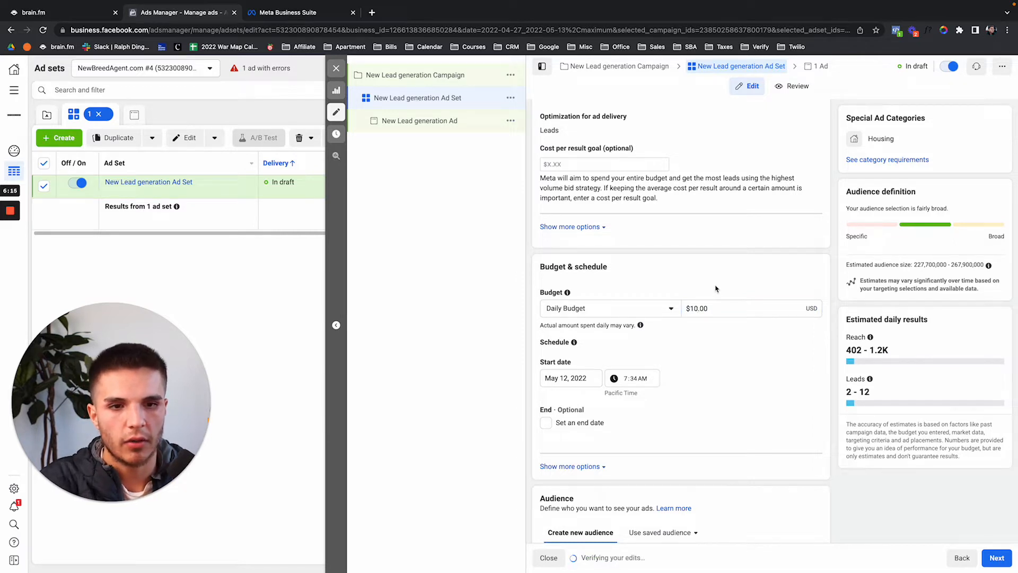
pyautogui.scroll(-5, 716, 289)
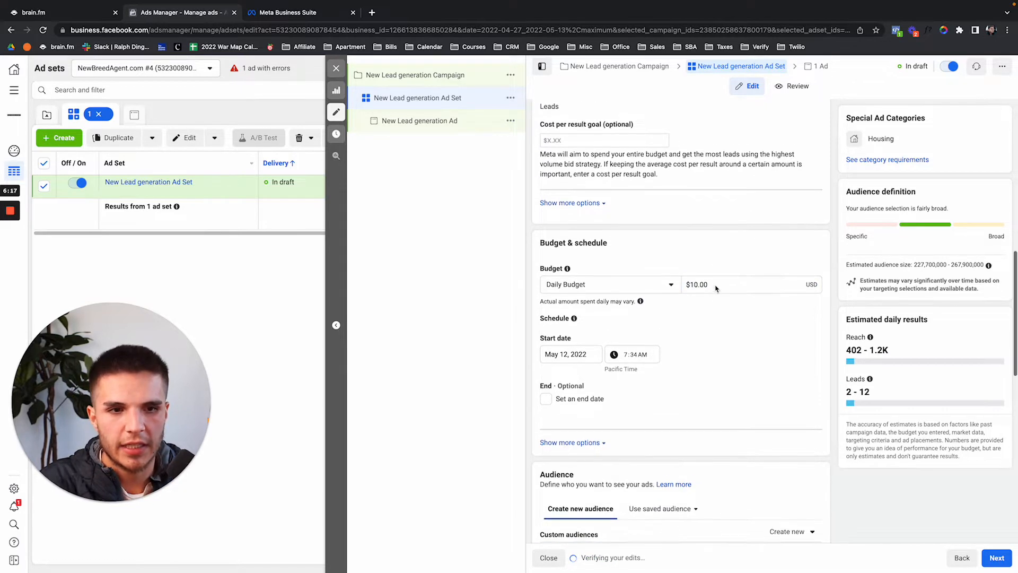
pyautogui.scroll(-1, 615, 265)
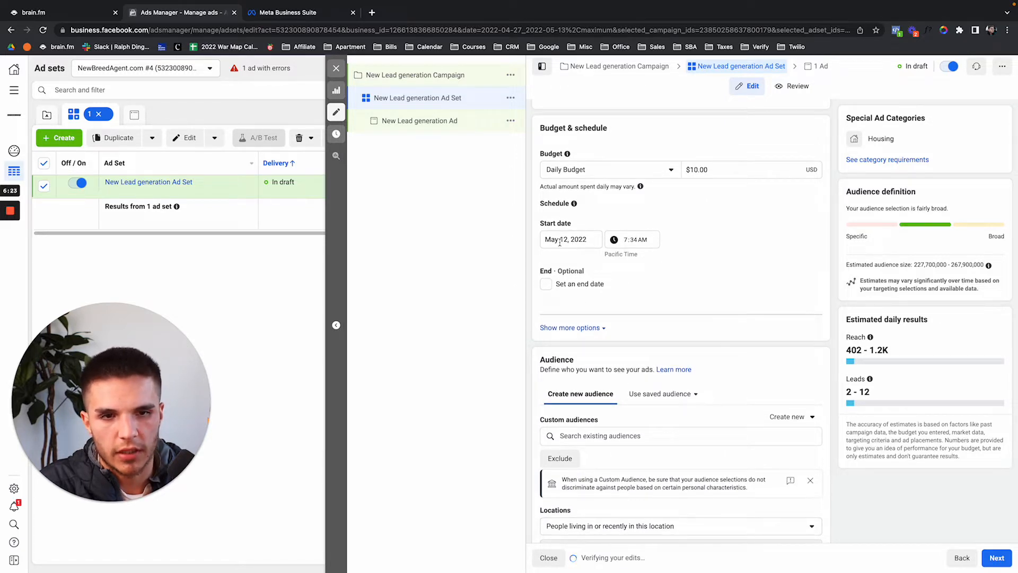
# Try a June 1, 2022 start date in the start date calendar.
pyautogui.click(563, 241)
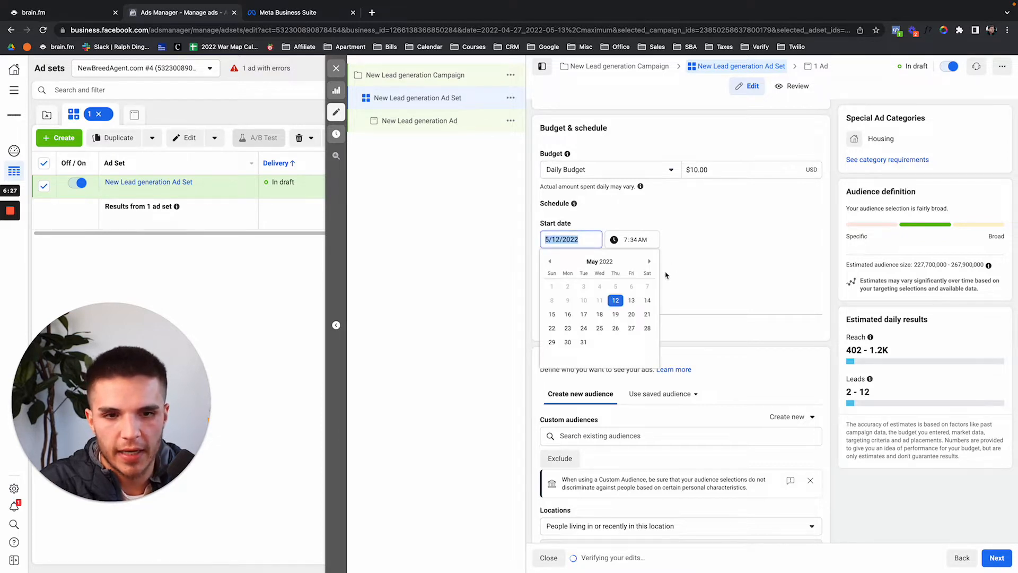
pyautogui.click(650, 260)
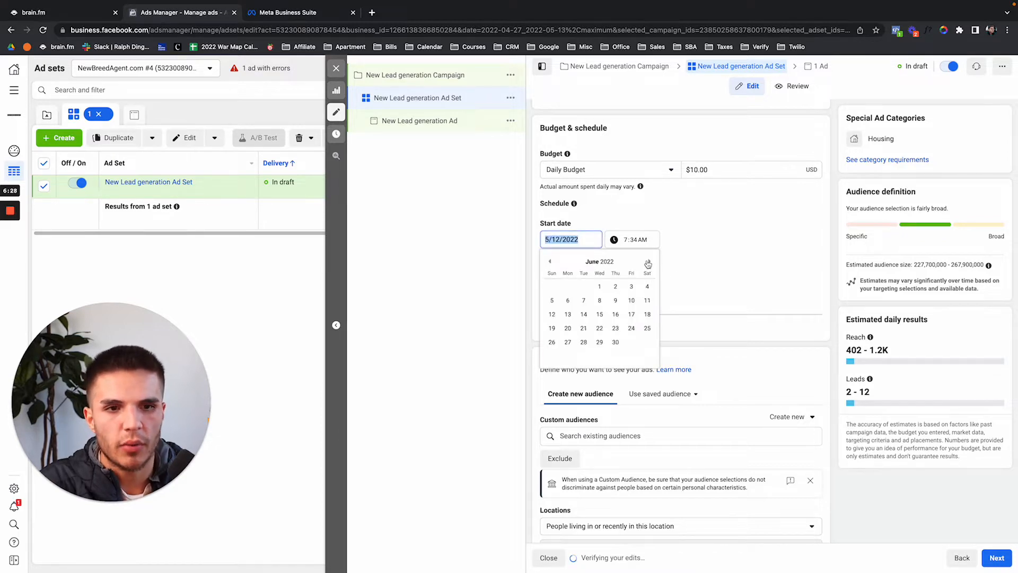
pyautogui.click(600, 287)
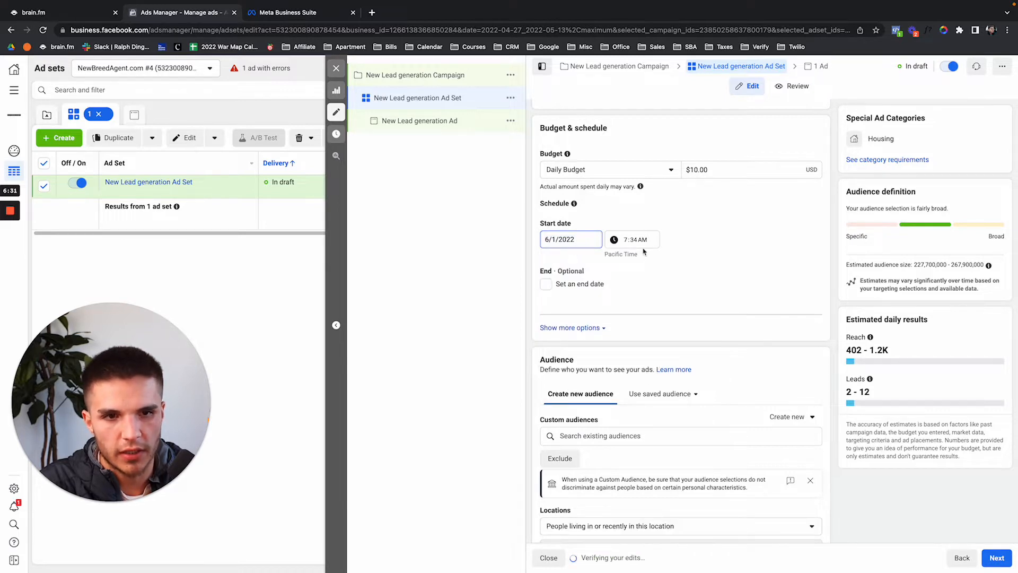
pyautogui.click(571, 242)
pyautogui.click(626, 240)
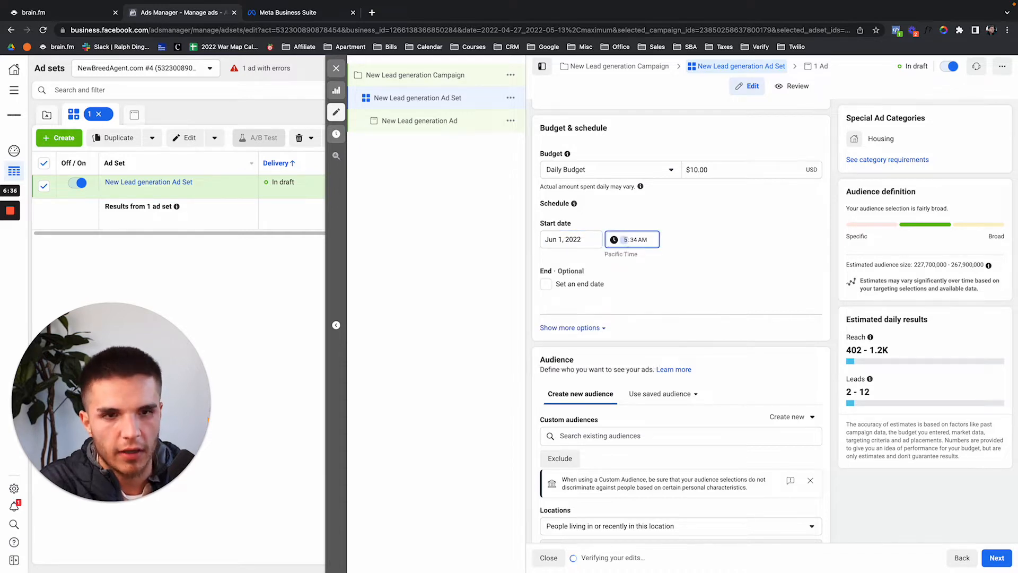
# Set the ad set start to May 12, 2022 at 5:00 AM.
pyautogui.click(634, 240)
pyautogui.write('00')
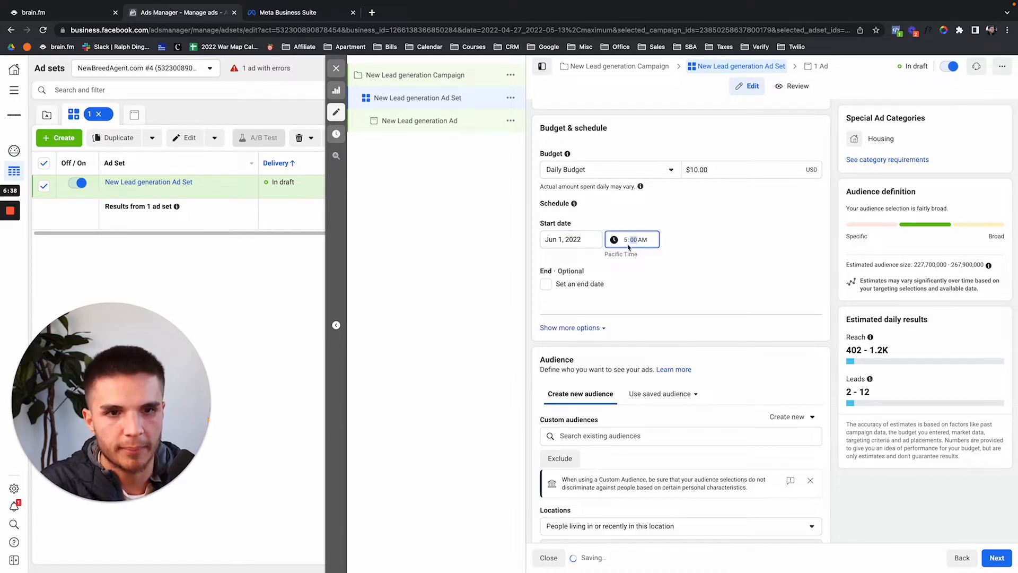
pyautogui.click(595, 240)
pyautogui.click(550, 262)
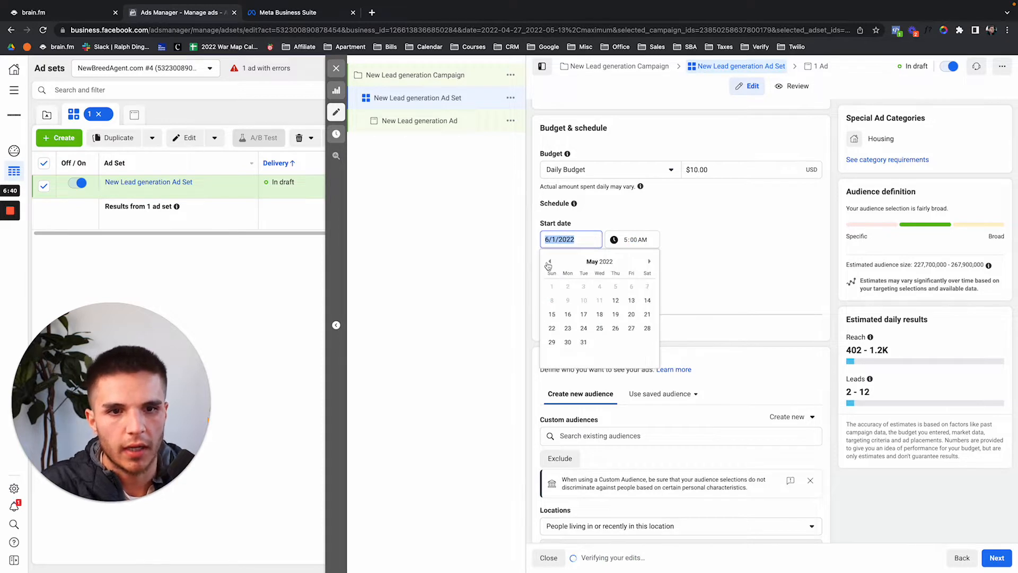
pyautogui.click(616, 301)
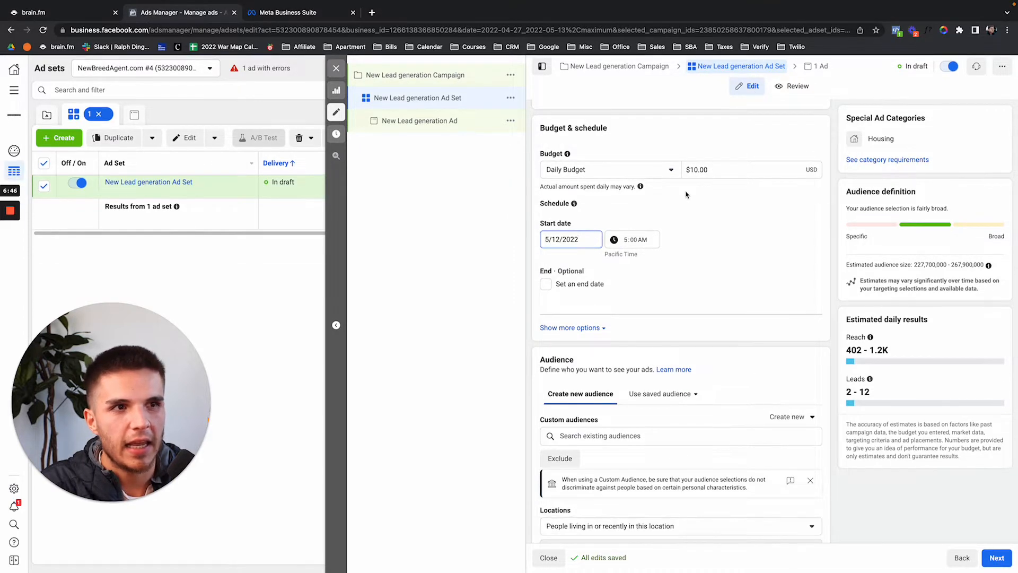
pyautogui.click(626, 241)
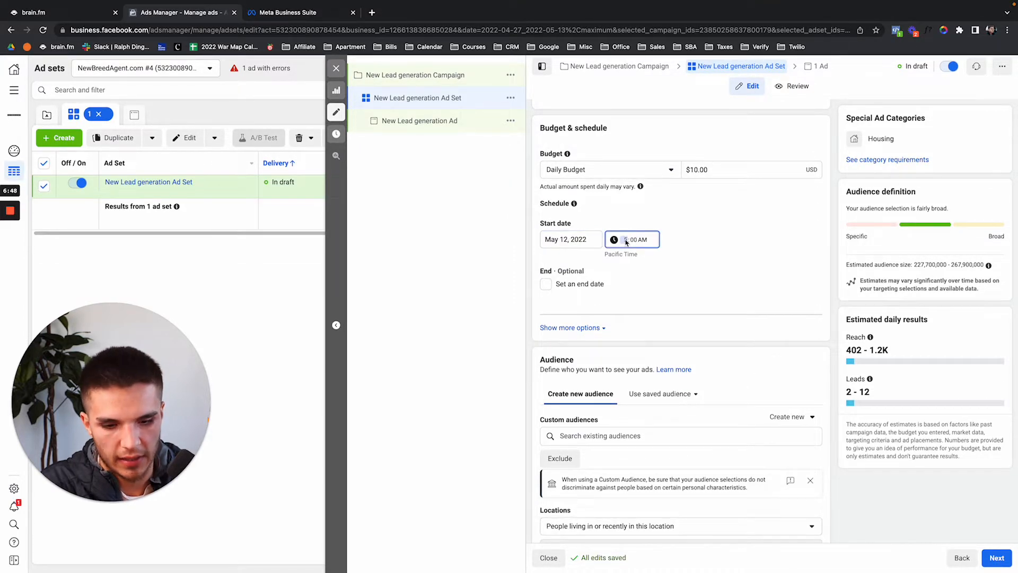
pyautogui.click(714, 290)
pyautogui.click(651, 171)
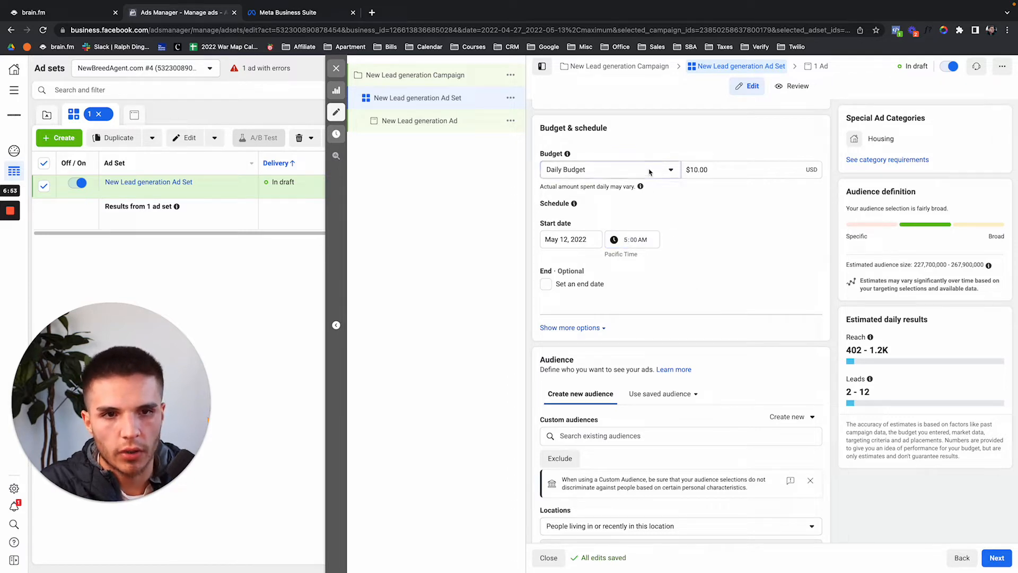
# Switch to a $100.00 lifetime budget, keeping the end date at Jun 12, 2022.
pyautogui.click(640, 209)
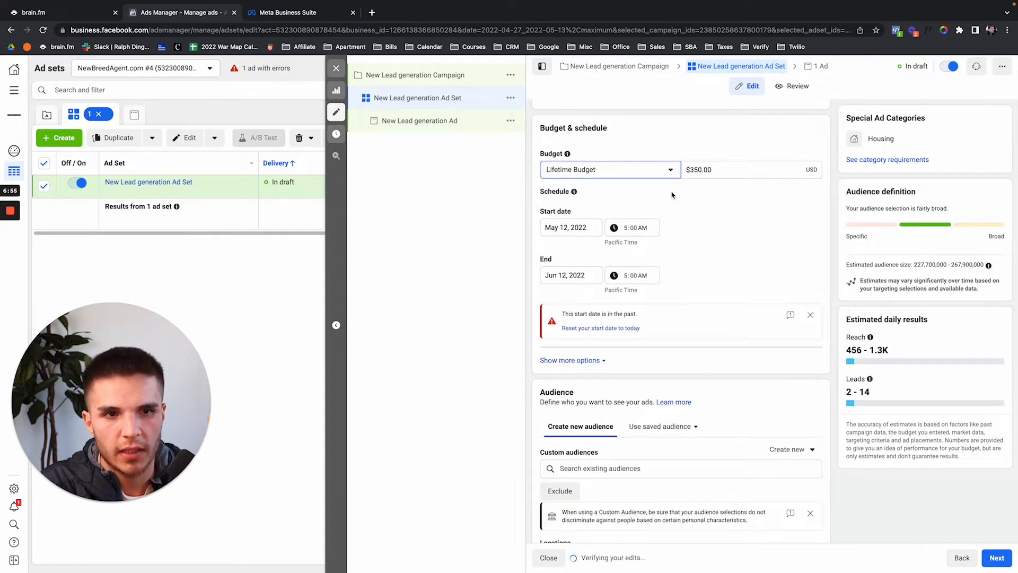
pyautogui.click(693, 170)
pyautogui.press('BackSpace')
pyautogui.press('BackSpace')
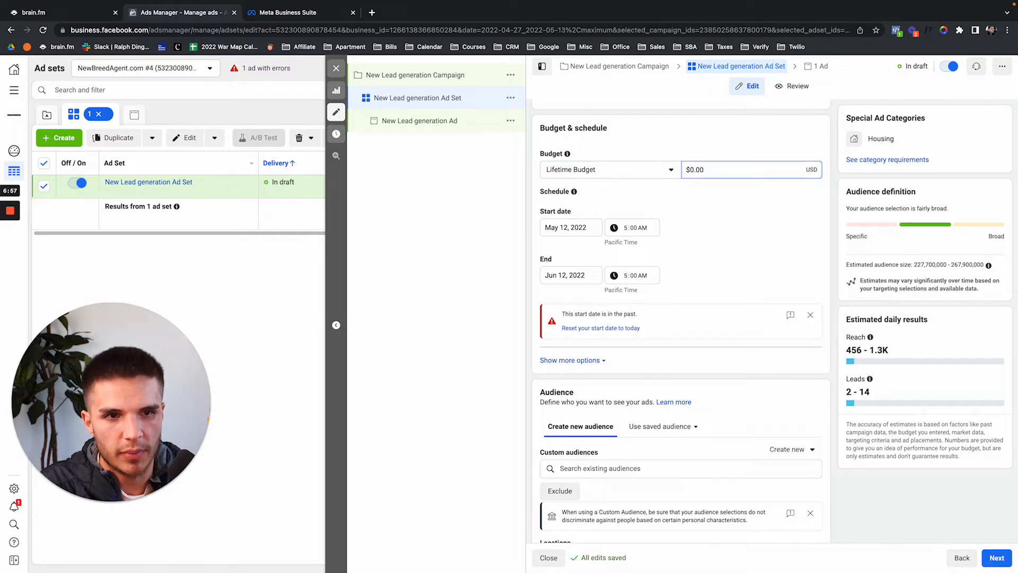
pyautogui.write('10')
pyautogui.click(700, 157)
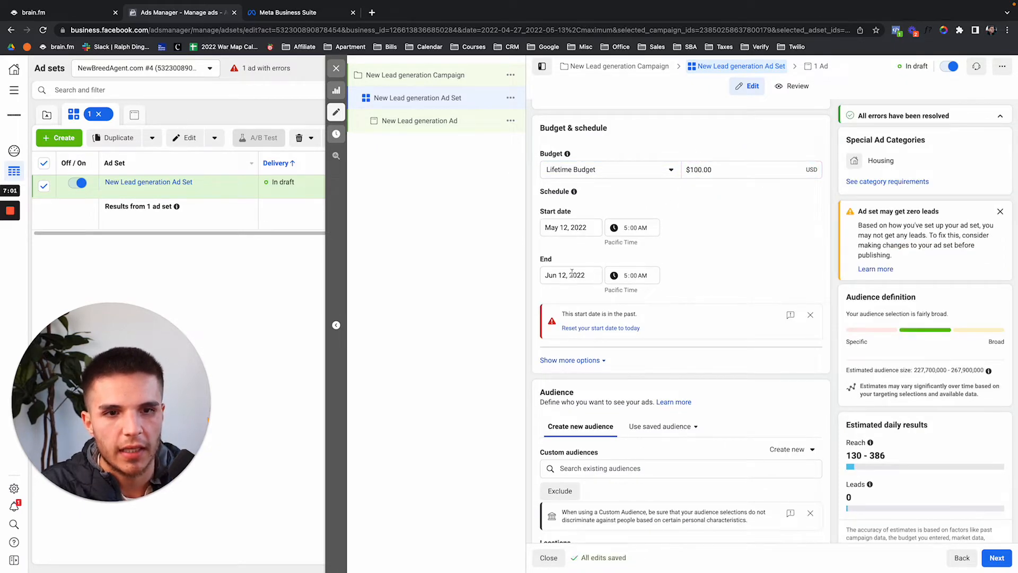
pyautogui.click(572, 275)
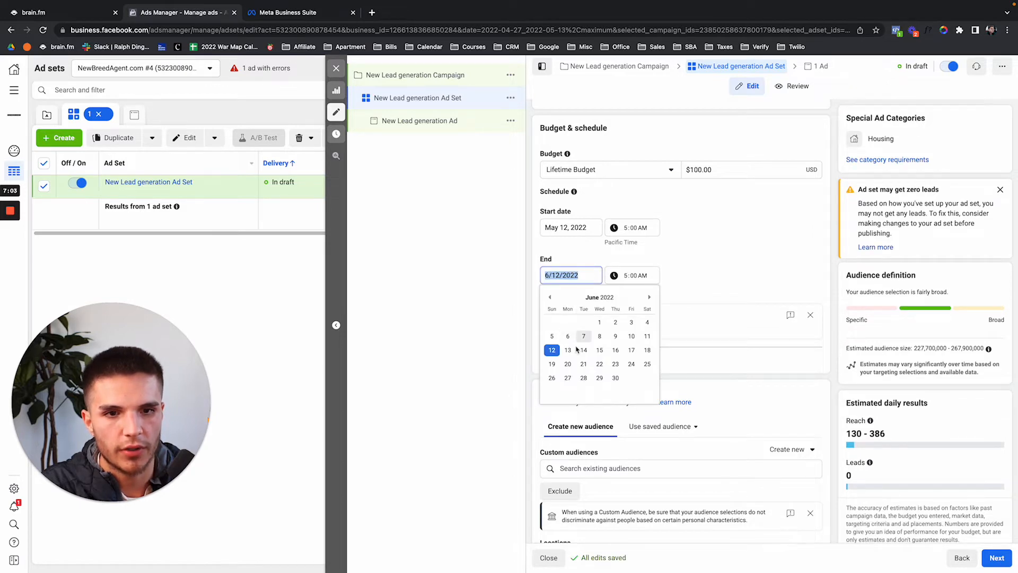
pyautogui.click(612, 251)
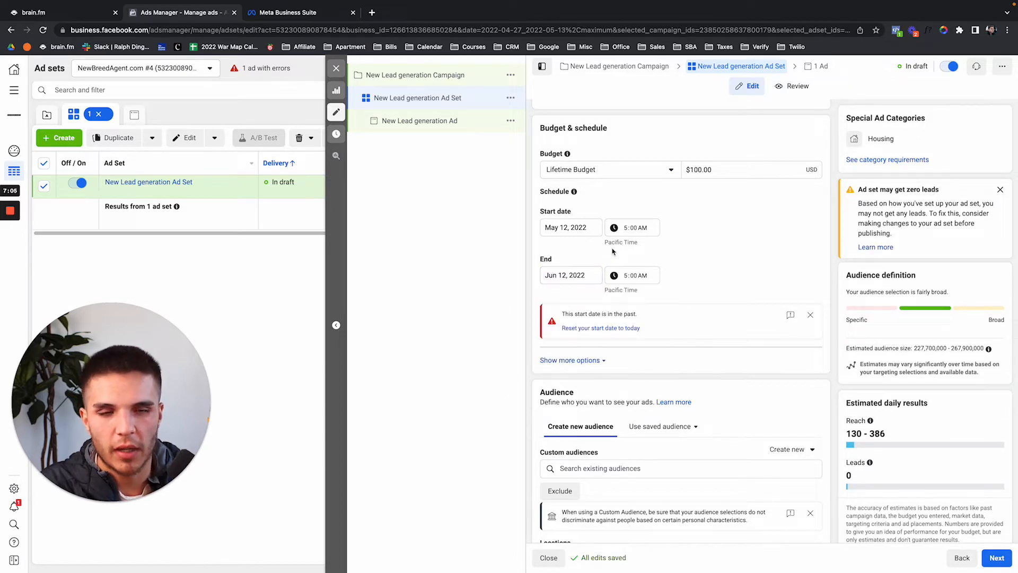
# Raise the lifetime budget amount to $150.00.
pyautogui.click(698, 168)
pyautogui.write('5')
pyautogui.click(710, 148)
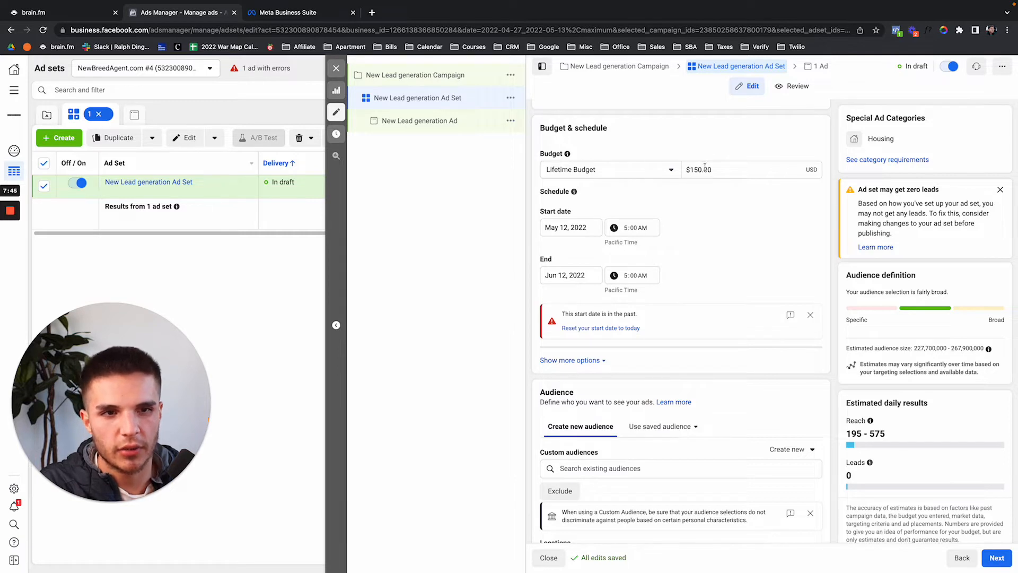
pyautogui.click(703, 169)
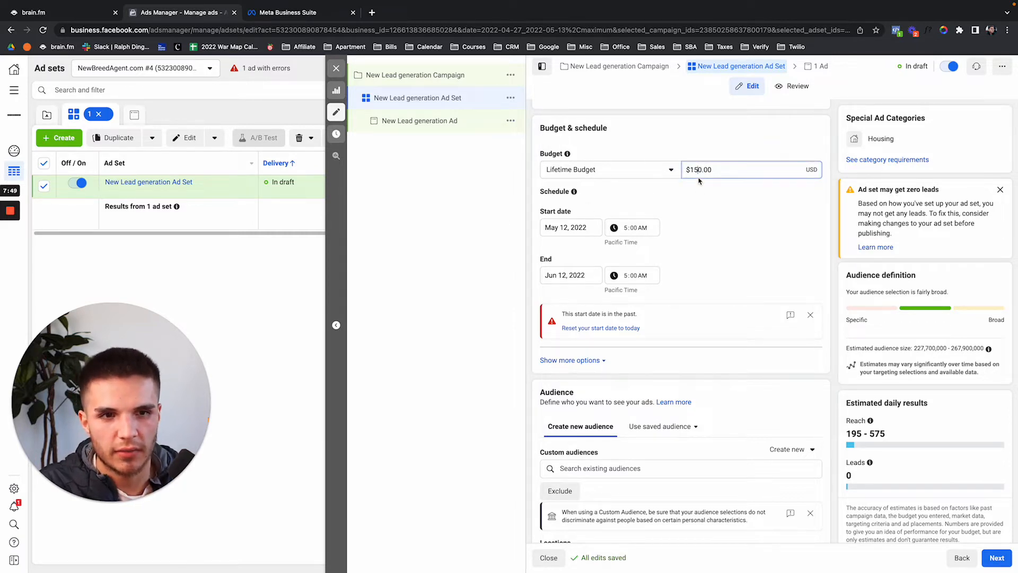
pyautogui.scroll(-1, 681, 261)
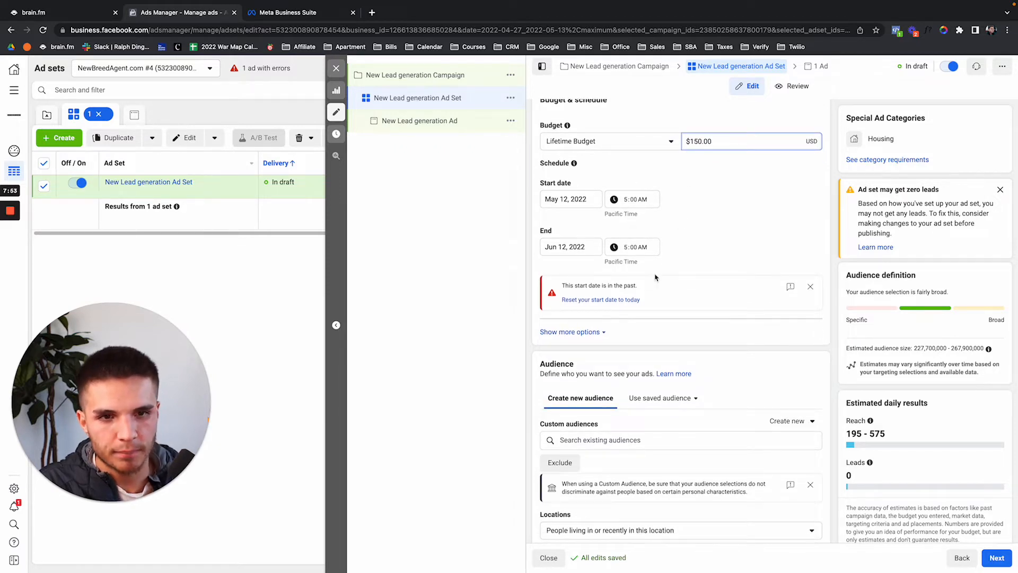
pyautogui.scroll(-8, 655, 277)
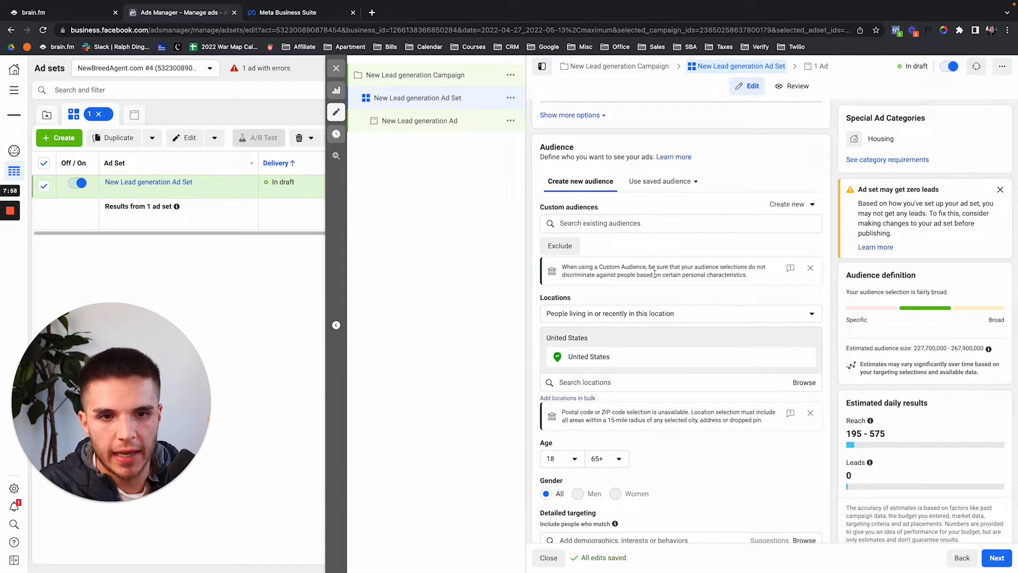
pyautogui.scroll(-2, 655, 274)
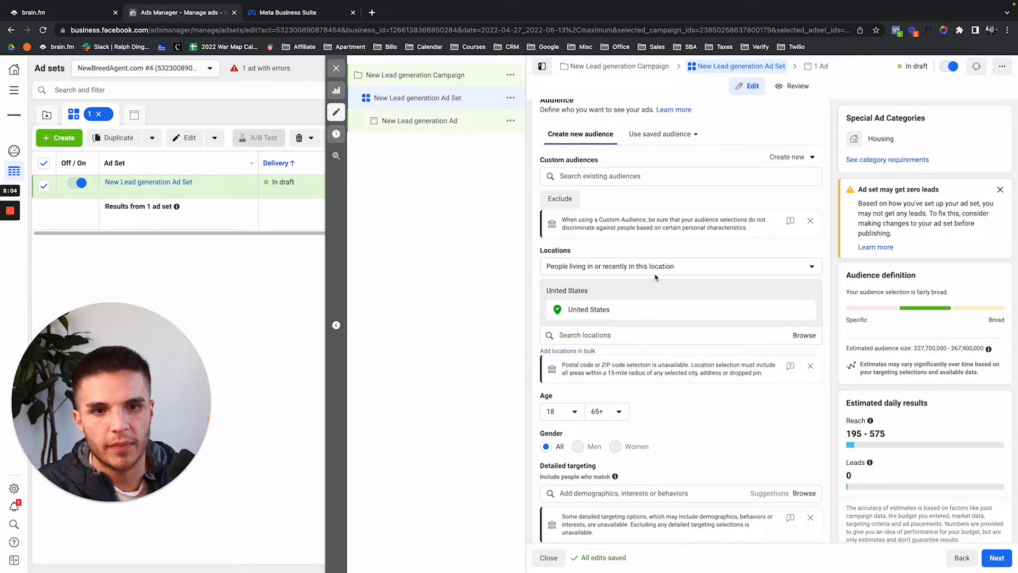
# Limit location targeting to 'People living in this location'.
pyautogui.click(618, 272)
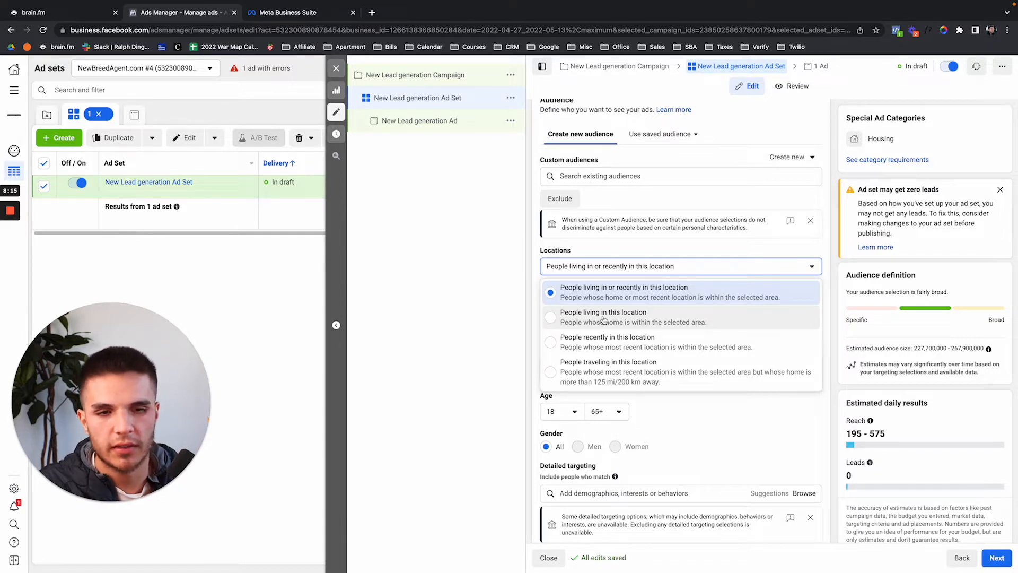
pyautogui.click(604, 319)
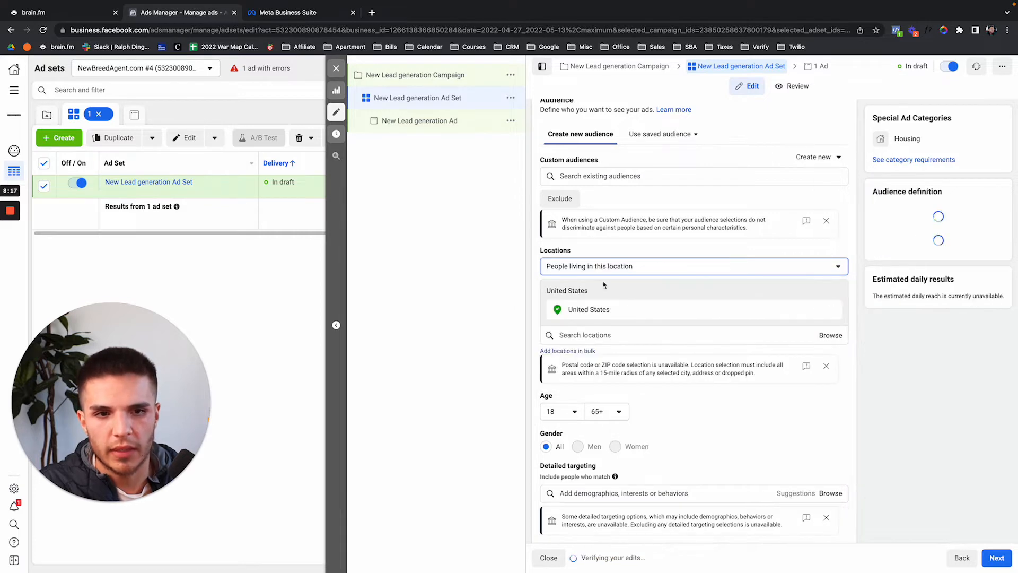
pyautogui.click(618, 267)
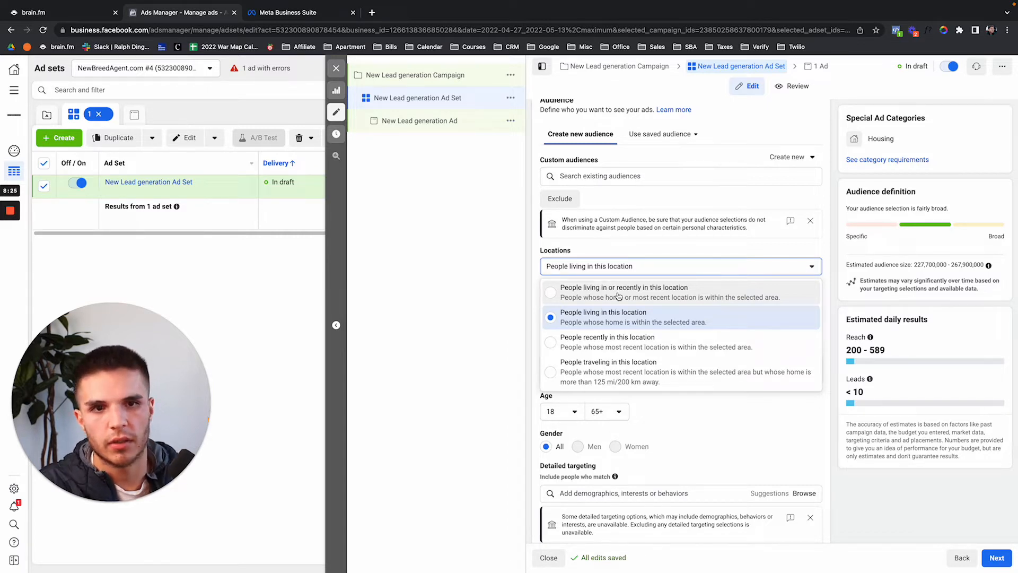
pyautogui.click(621, 323)
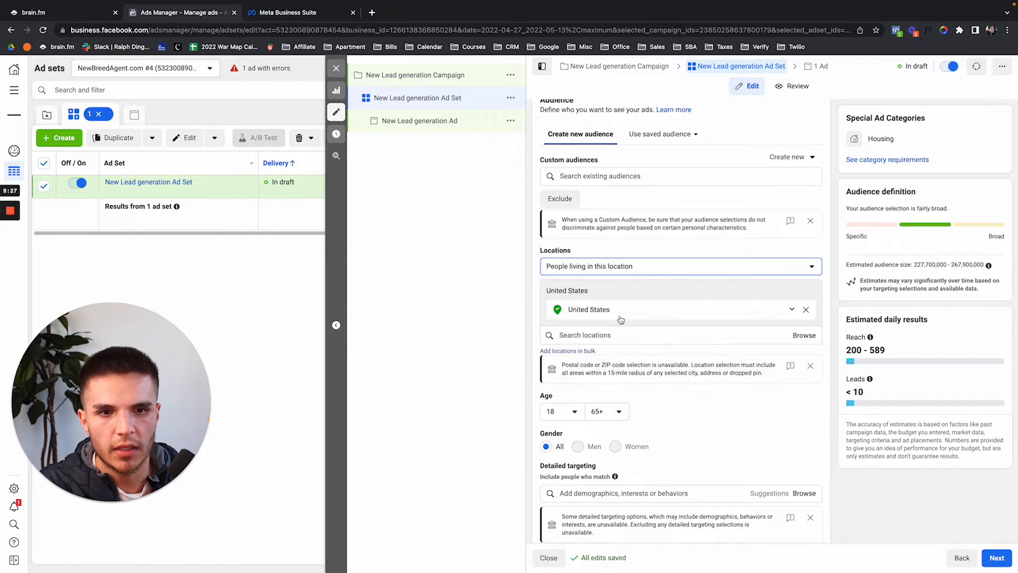
pyautogui.click(628, 330)
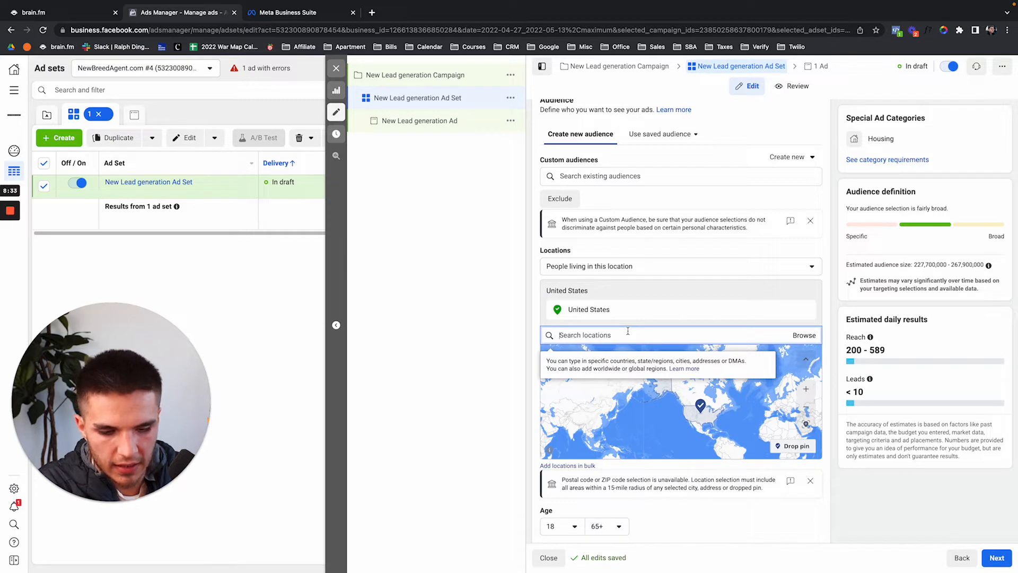
# Target Phoenix, Arizona by searching 'phoenix arizona' and setting a 15-mile radius.
pyautogui.write('phoenix arizona')
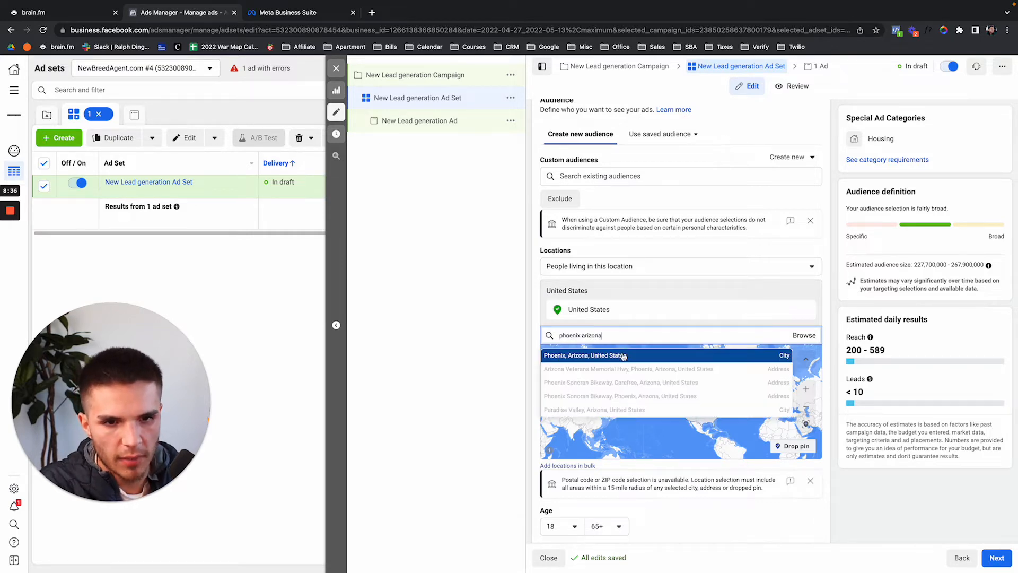
pyautogui.click(624, 356)
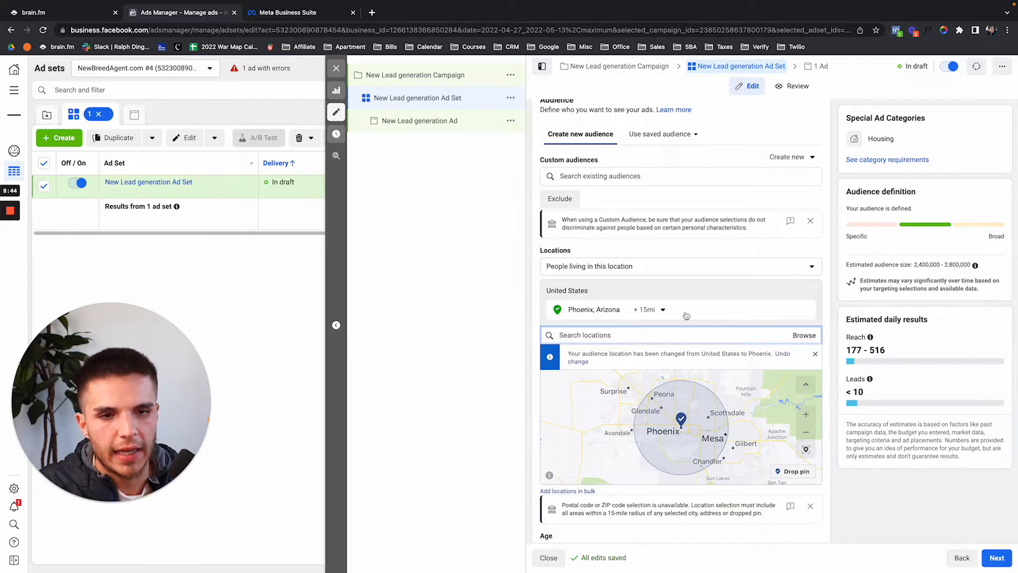
pyautogui.click(657, 309)
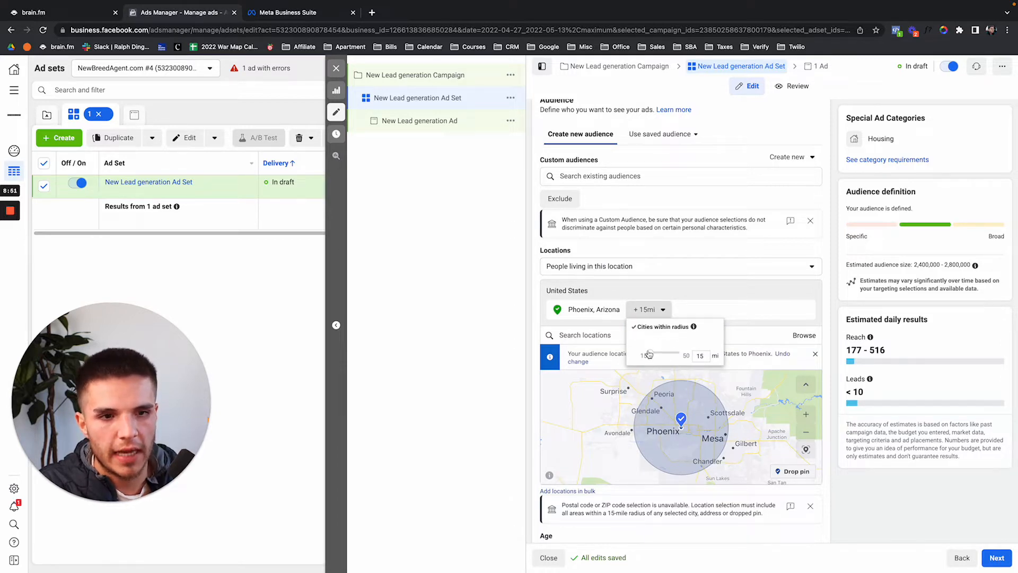
pyautogui.moveTo(650, 353); pyautogui.dragTo(684, 353)
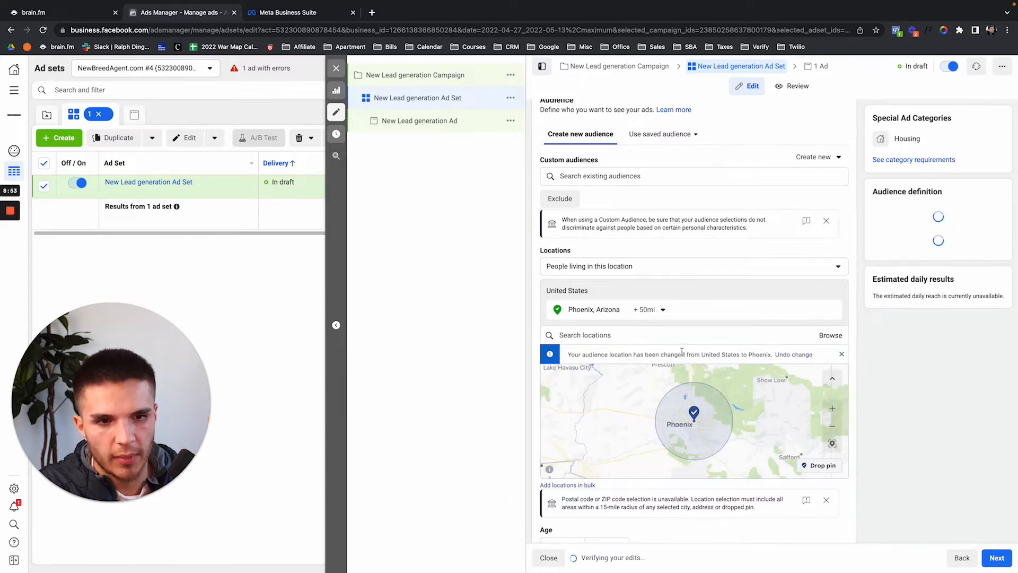
pyautogui.click(657, 310)
pyautogui.moveTo(679, 354); pyautogui.dragTo(648, 353)
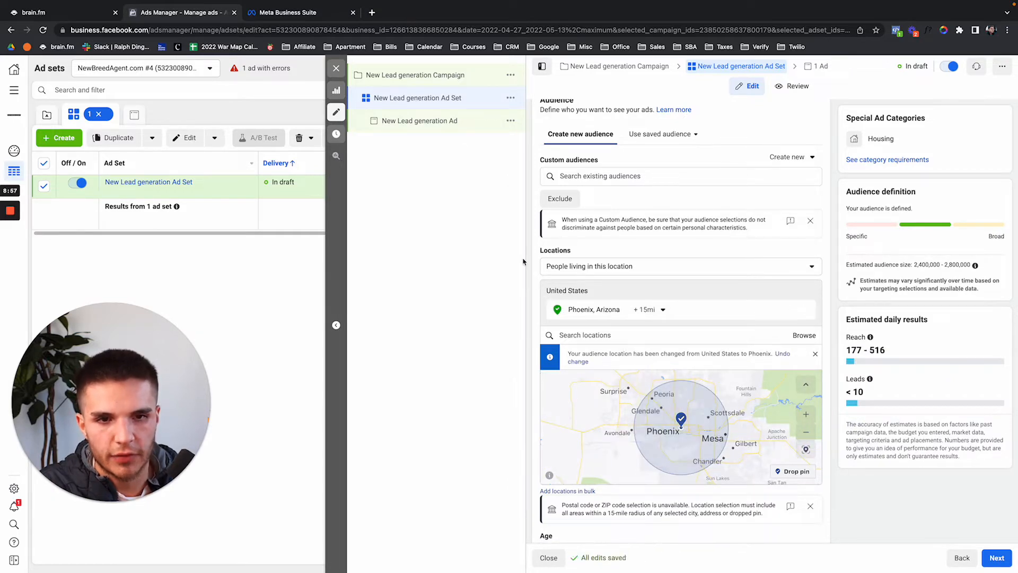
pyautogui.click(426, 77)
# Remove the Housing special ad category, then scroll the ad set down to Audience.
pyautogui.click(592, 233)
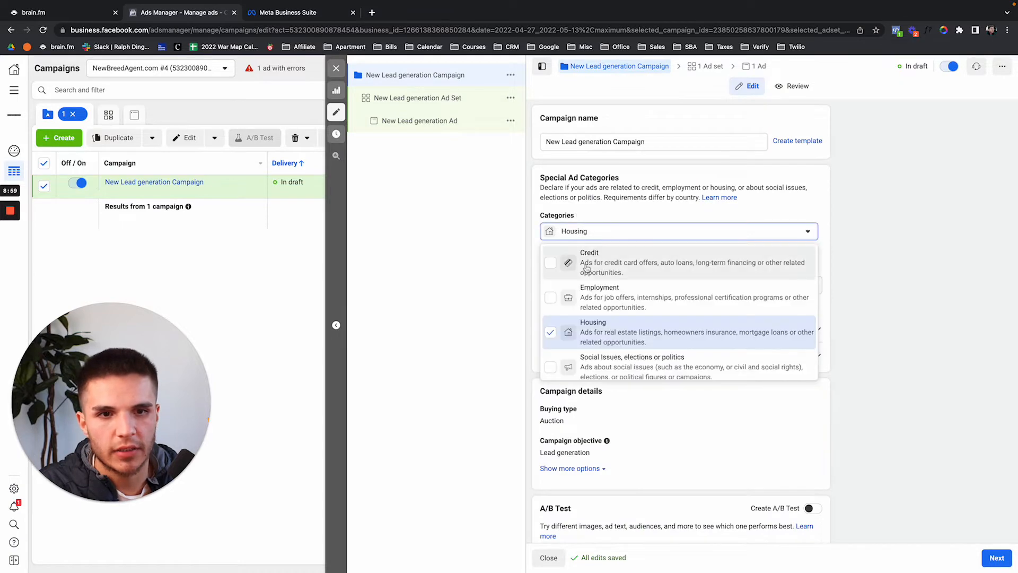
pyautogui.click(551, 332)
pyautogui.click(432, 98)
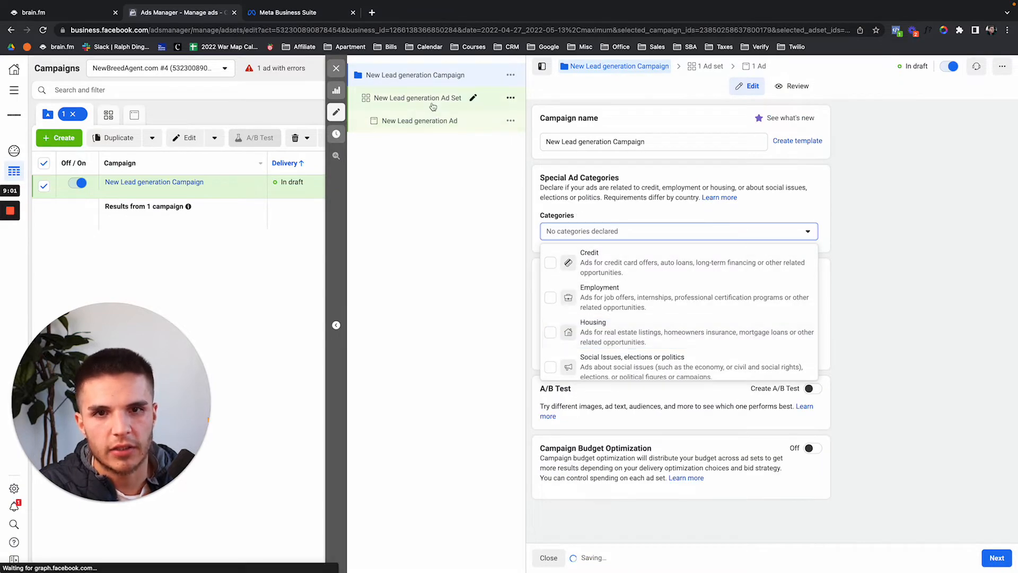
pyautogui.scroll(-5, 563, 279)
pyautogui.scroll(-5, 563, 279)
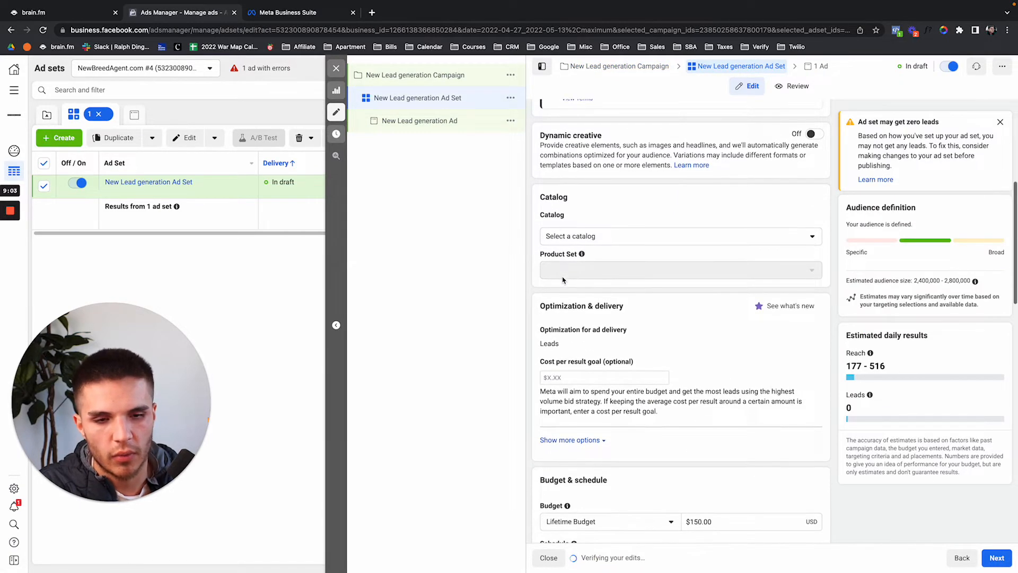
pyautogui.scroll(-3, 563, 279)
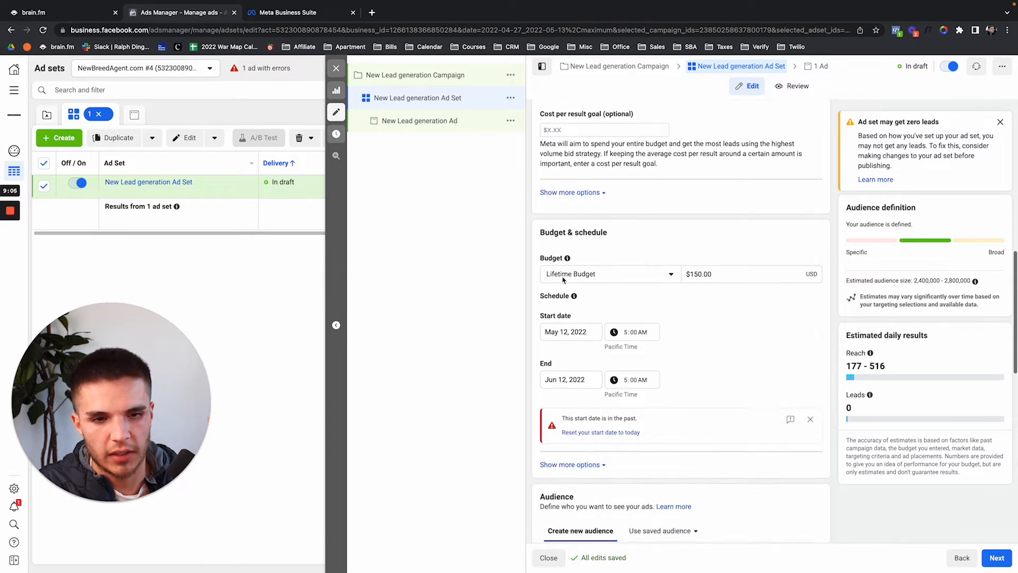
pyautogui.scroll(-1, 563, 280)
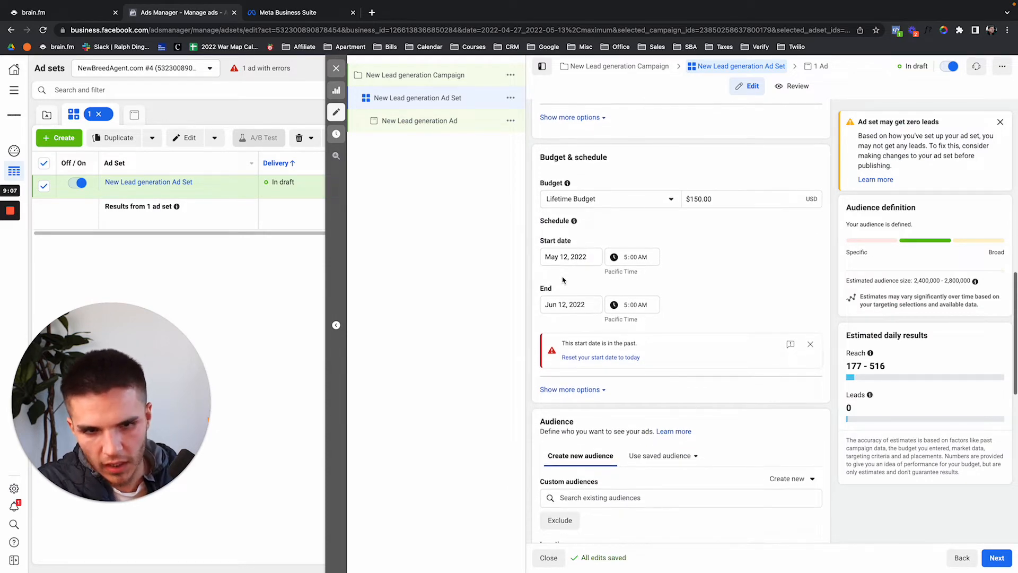
pyautogui.scroll(-6, 563, 280)
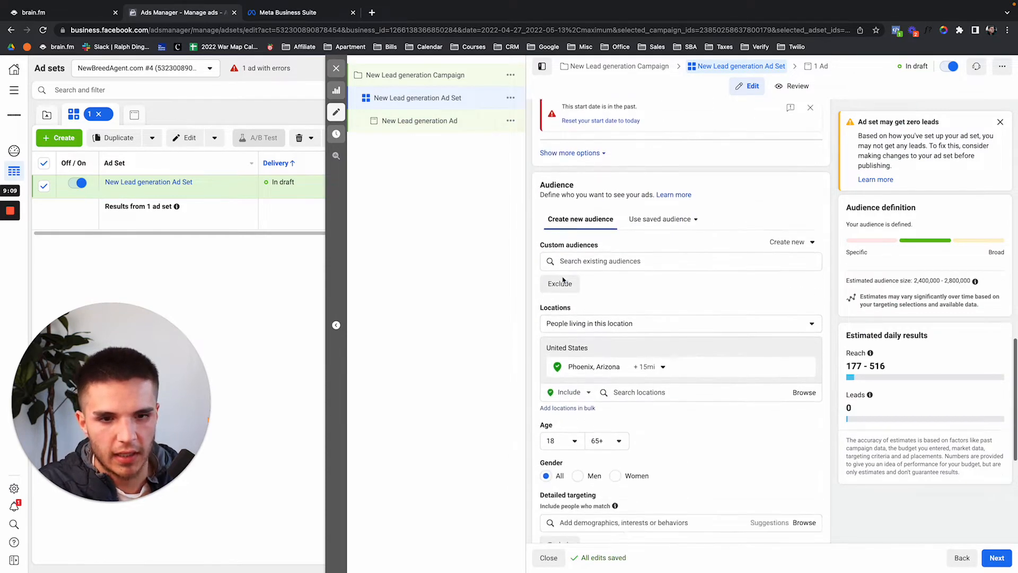
# Search Google for 'phoenix arizona zip code' in a new tab.
pyautogui.hotkey('ctrl', 't')
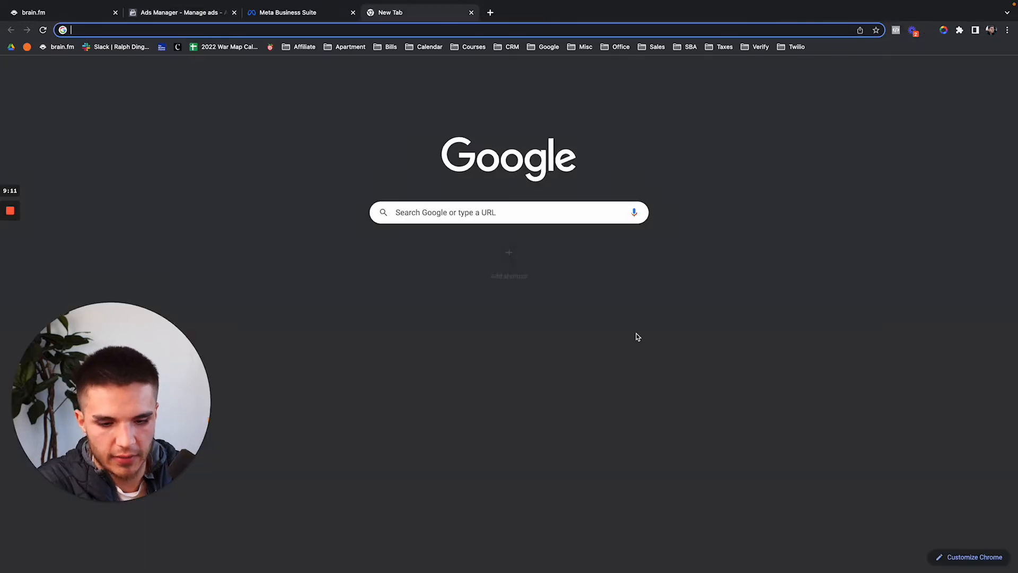
pyautogui.write('phoenizx')
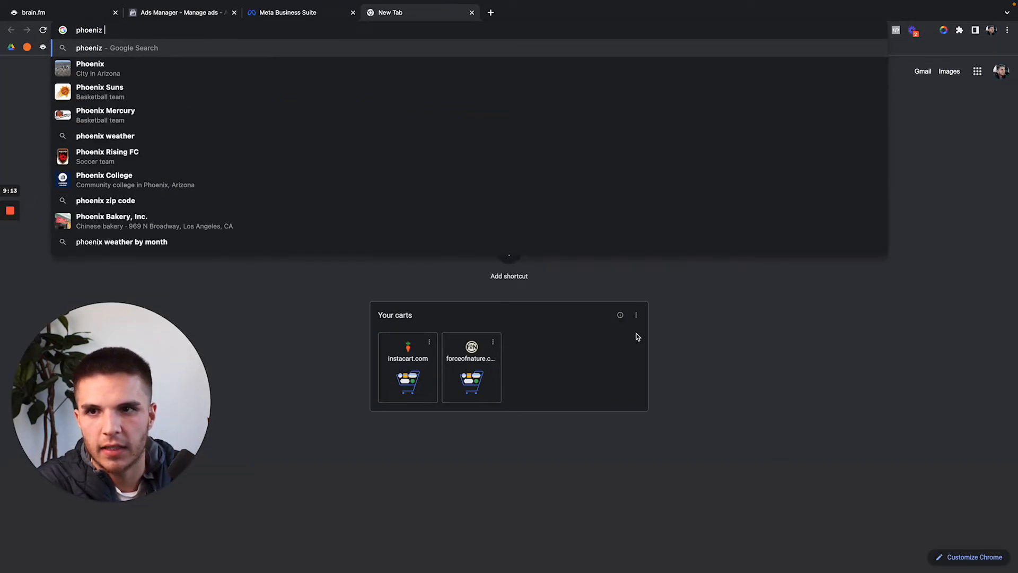
pyautogui.press('BackSpace')
pyautogui.press('BackSpace')
pyautogui.write('x ')
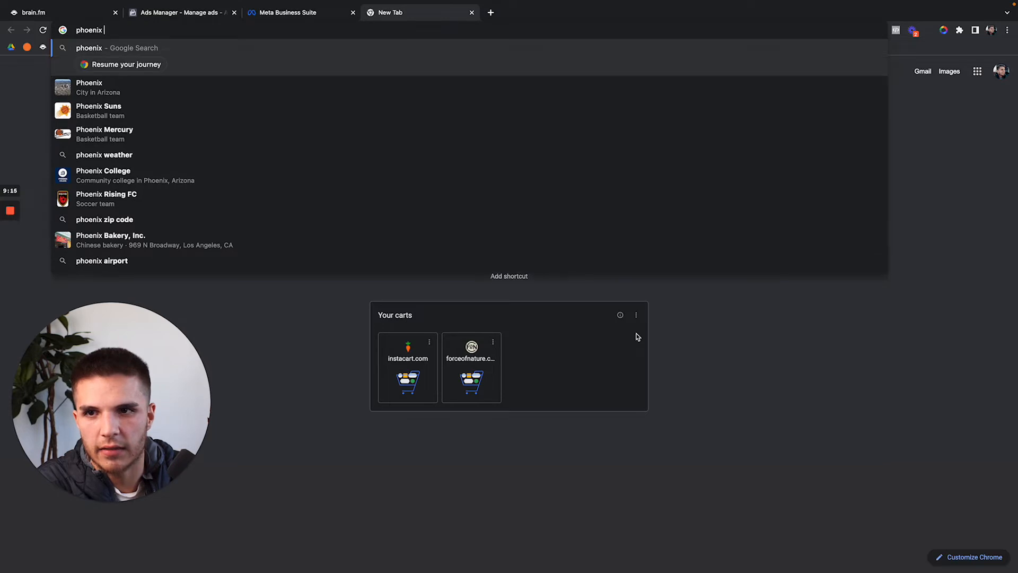
pyautogui.write('arizona zip co')
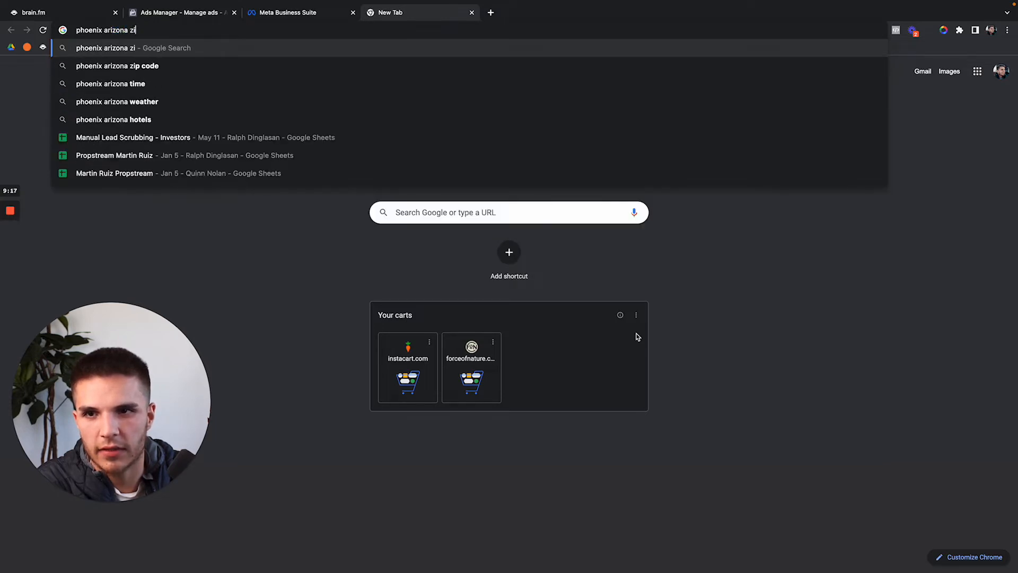
pyautogui.press('Down')
pyautogui.press('Return')
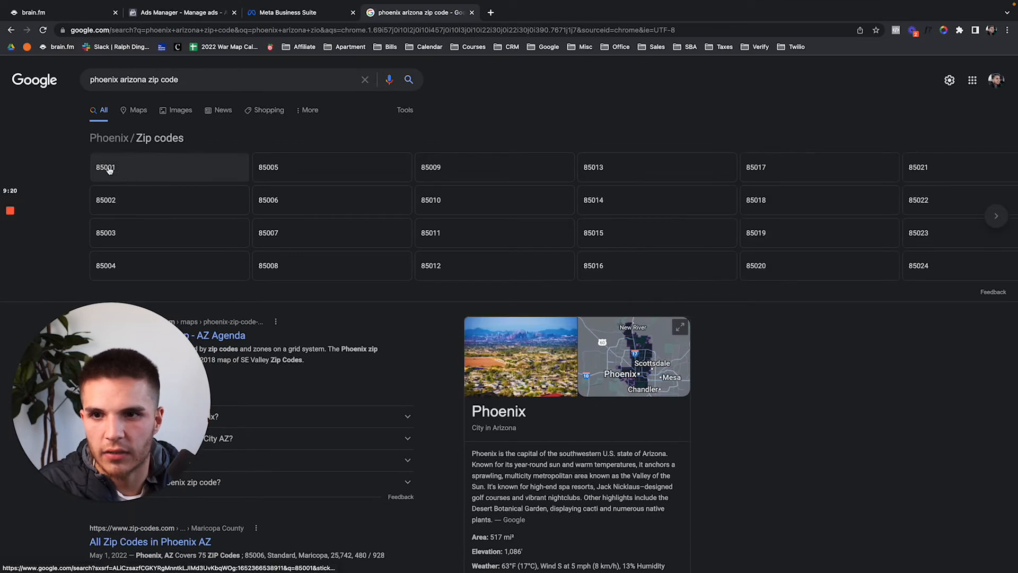
# Return to the Ads Manager tab and close the Meta Business Suite tab.
pyautogui.click(297, 15)
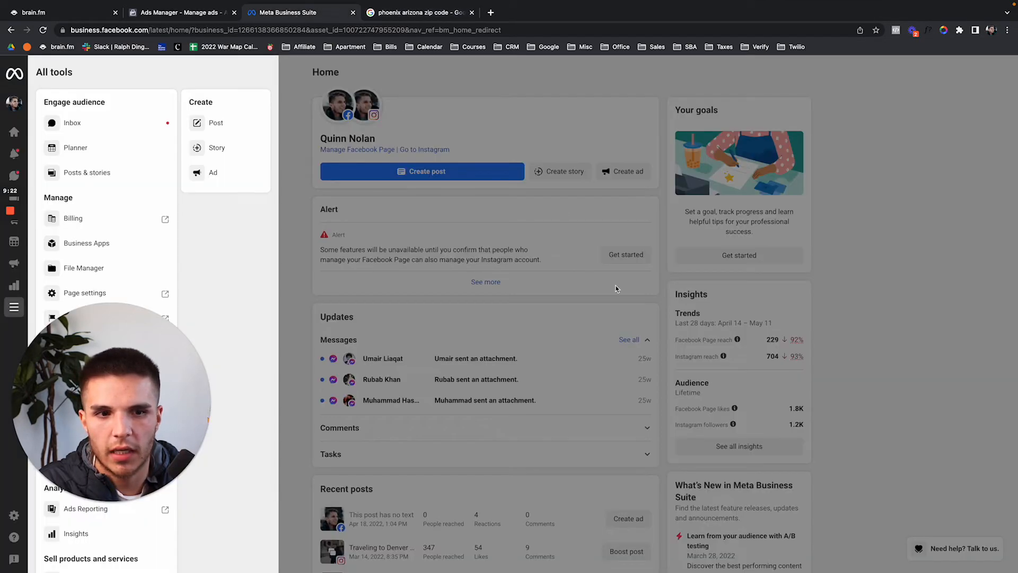
pyautogui.click(197, 13)
pyautogui.click(352, 12)
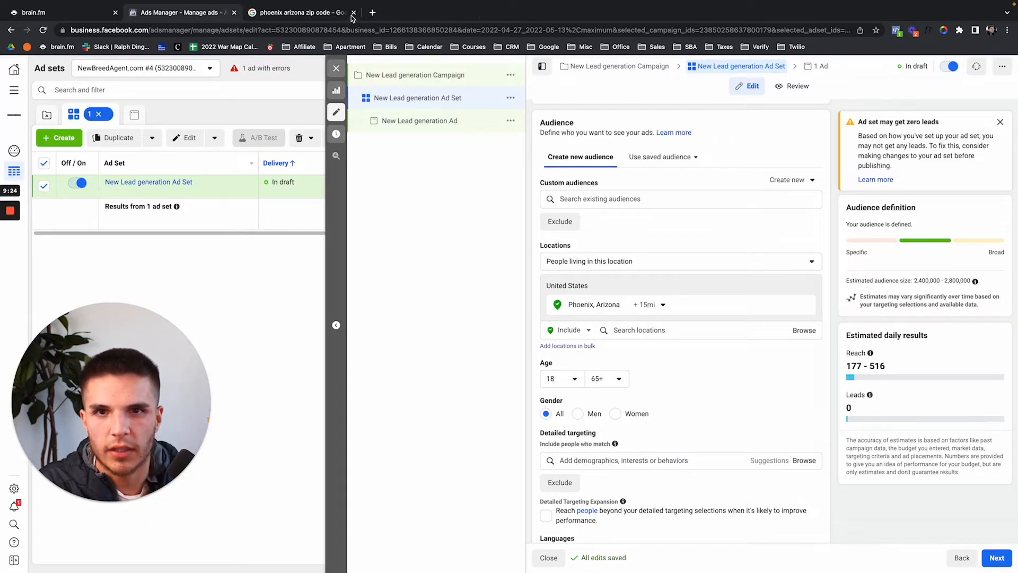
# Replace the Phoenix location with zip code 85001, keeping a 1-mile radius.
pyautogui.click(639, 330)
pyautogui.write('9')
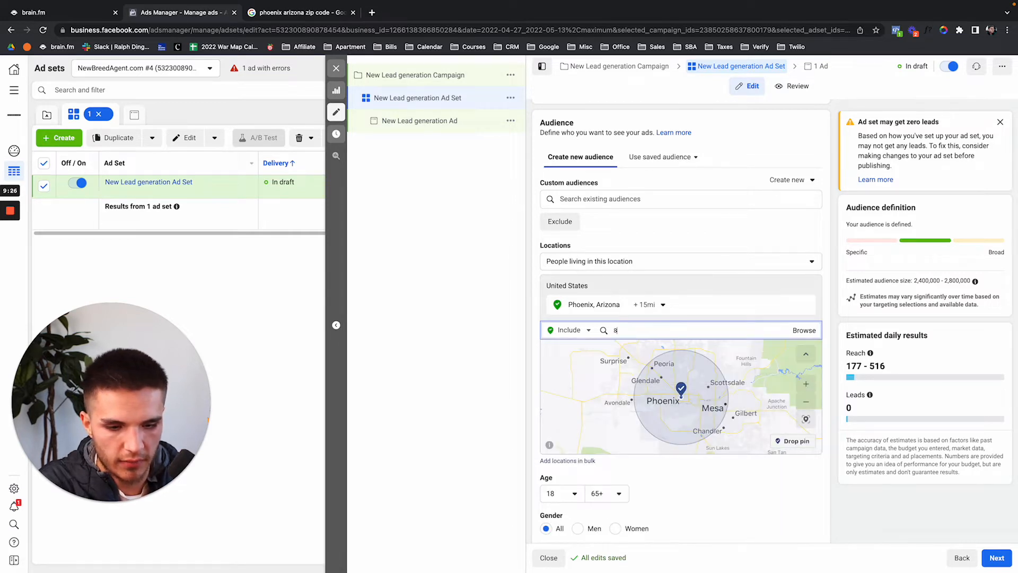
pyautogui.write('5001')
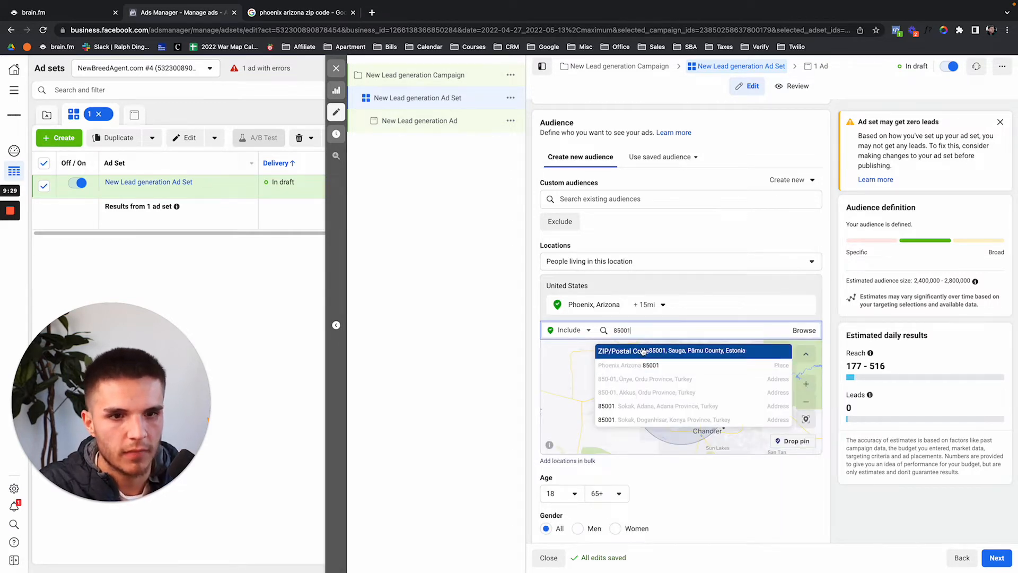
pyautogui.click(641, 367)
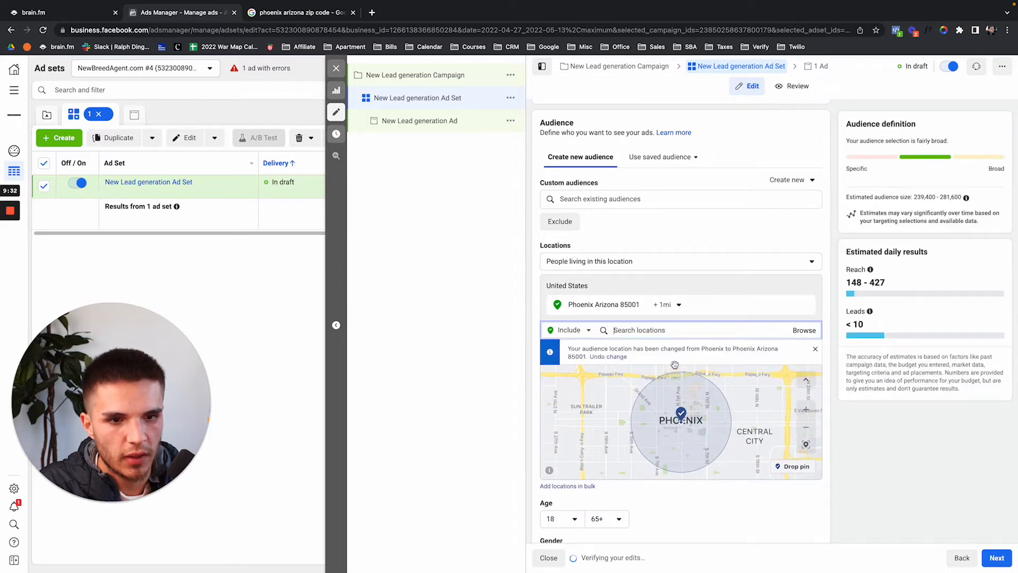
pyautogui.click(681, 306)
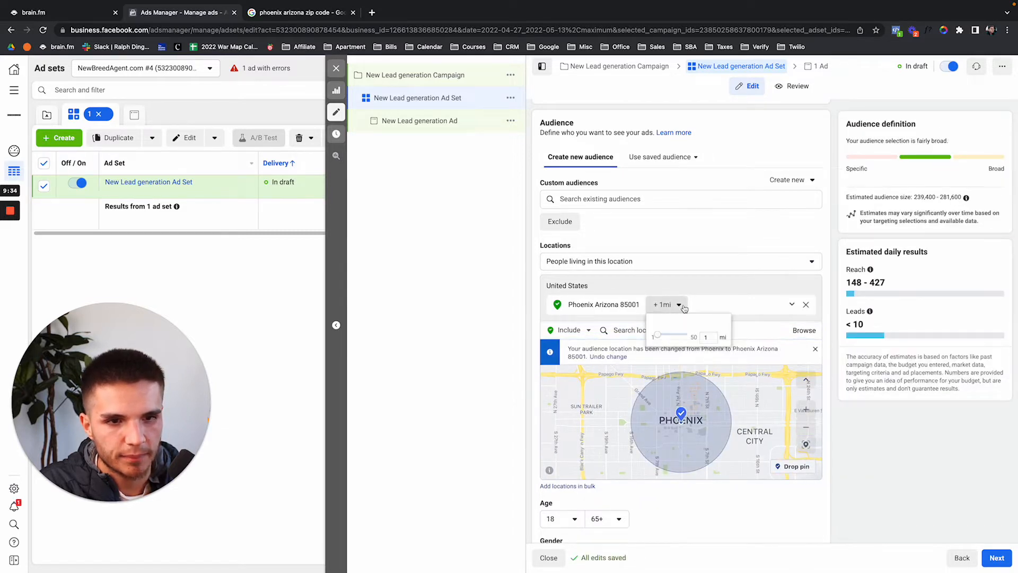
pyautogui.click(614, 312)
# Search for zip 85002 and remove the Estonia 85002 entry added by mistake.
pyautogui.click(648, 331)
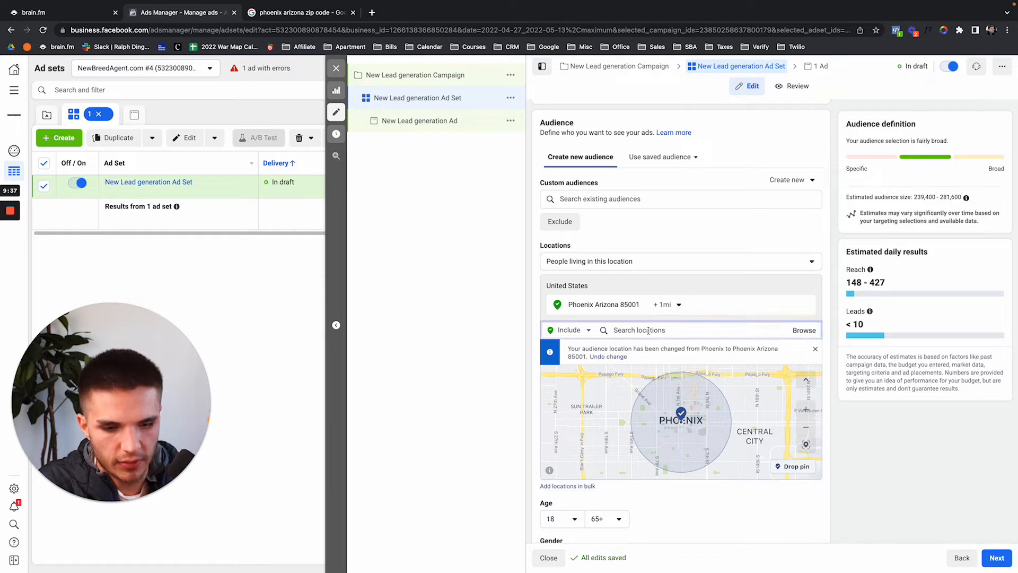
pyautogui.click(313, 13)
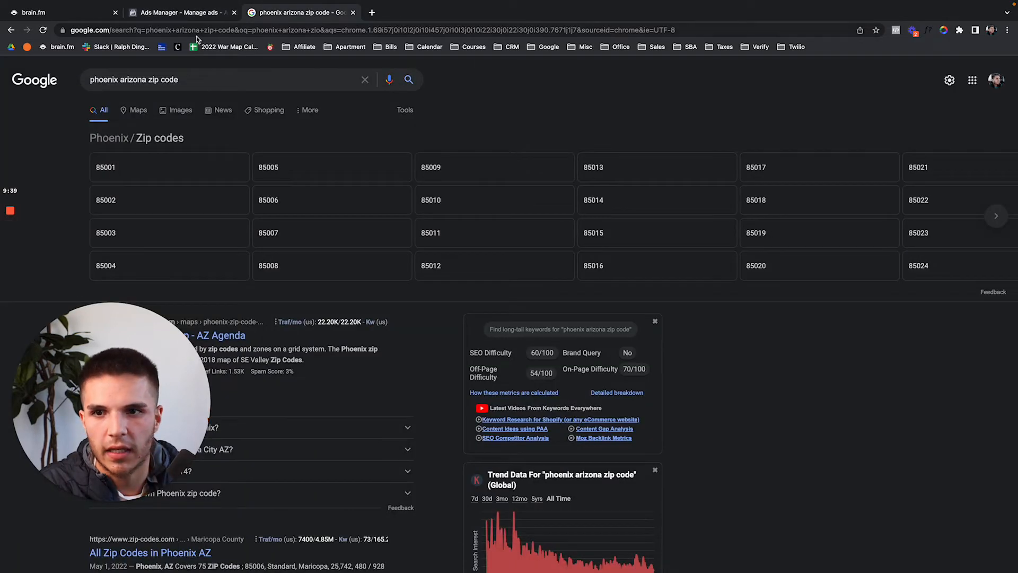
pyautogui.click(192, 17)
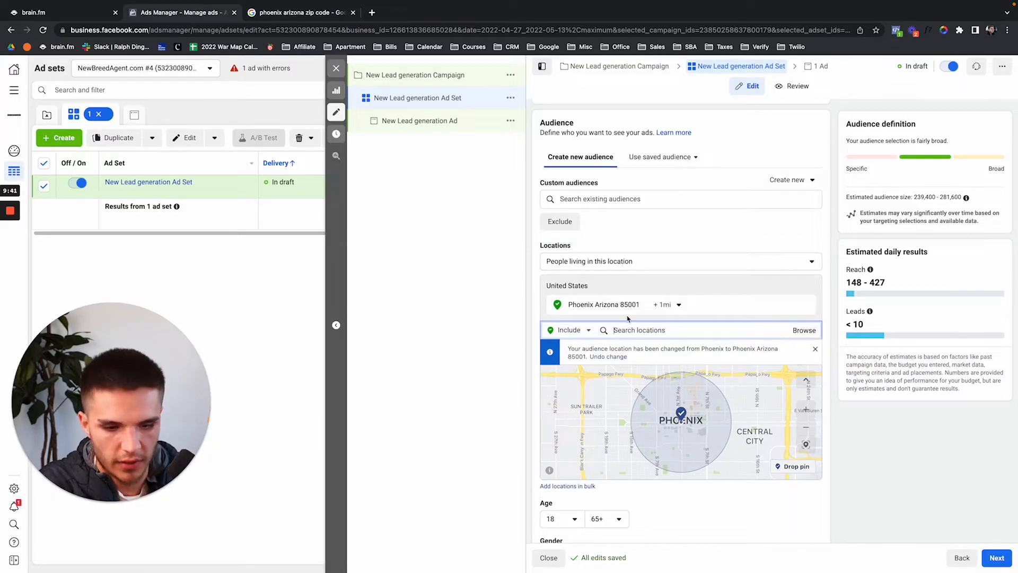
pyautogui.write('85002')
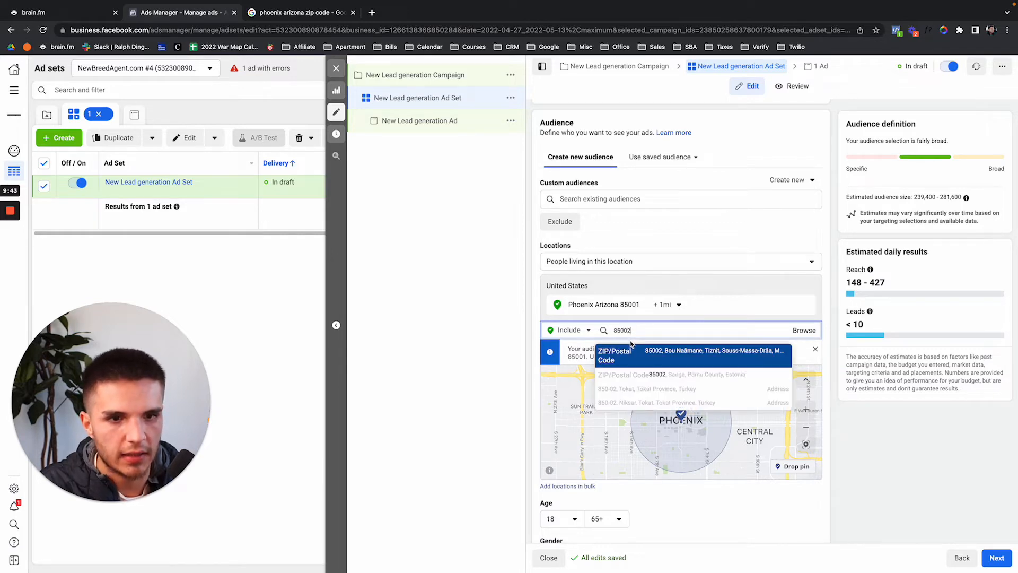
pyautogui.click(634, 376)
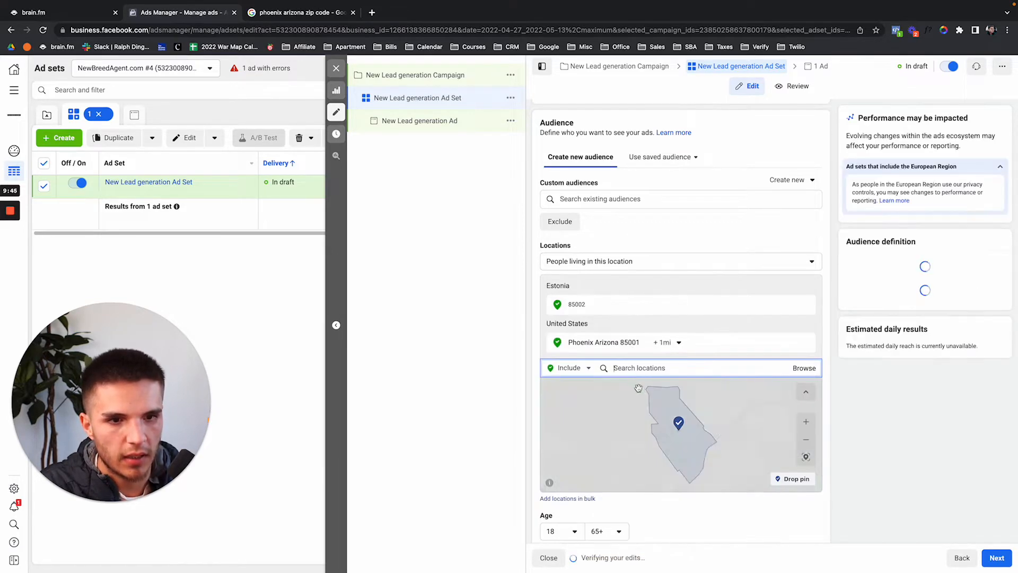
pyautogui.click(806, 306)
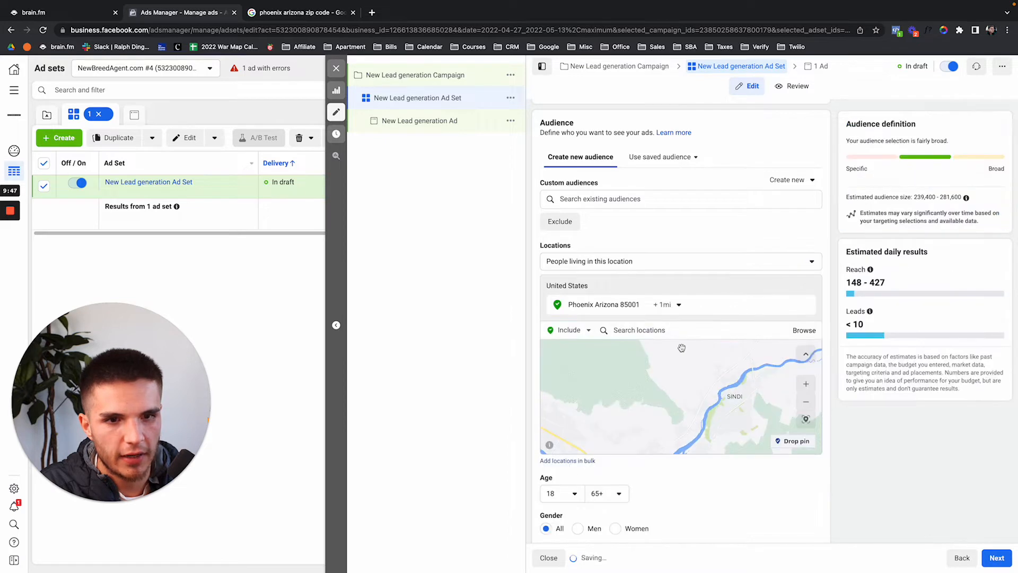
pyautogui.write('85002')
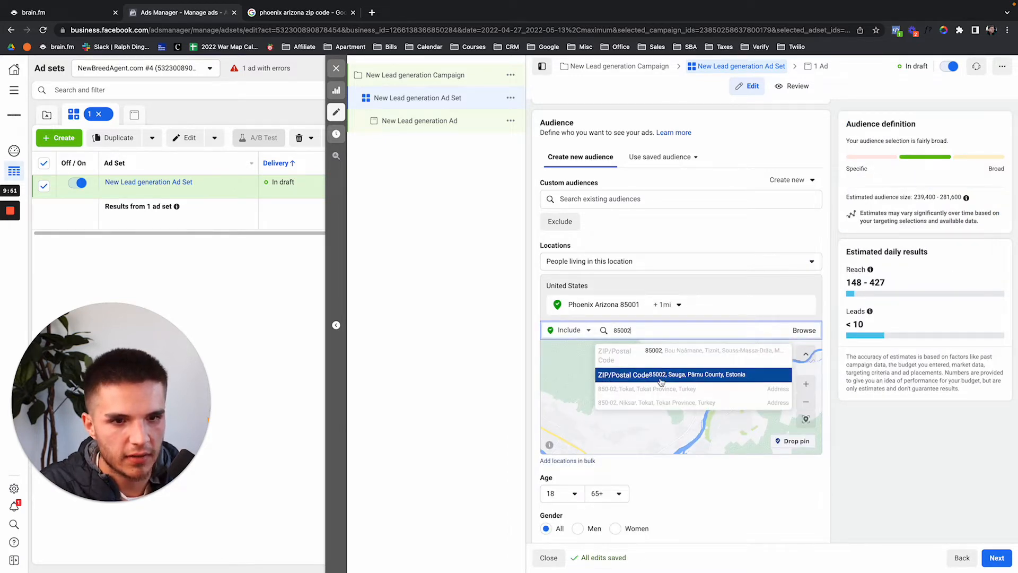
pyautogui.click(304, 11)
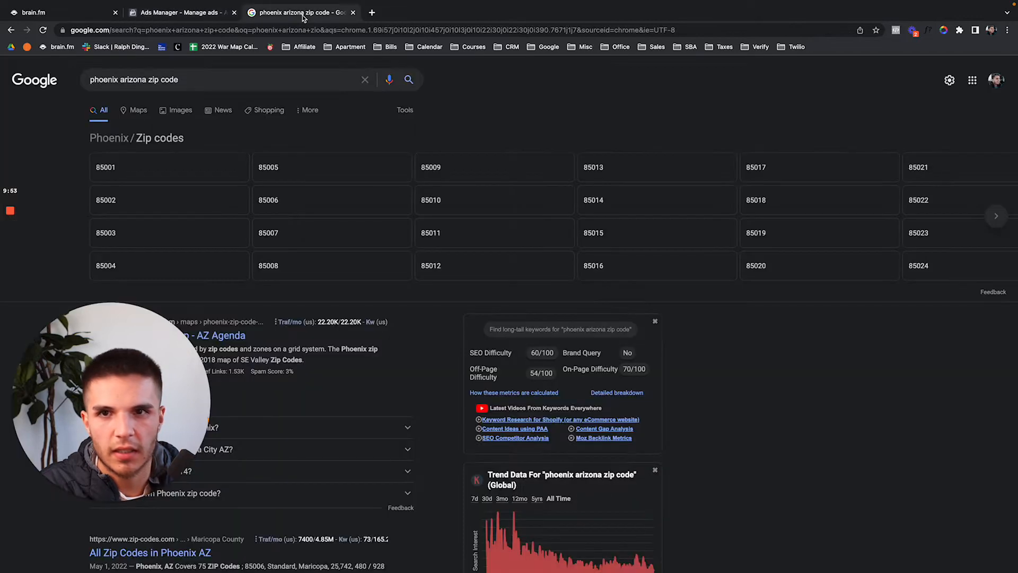
pyautogui.click(218, 13)
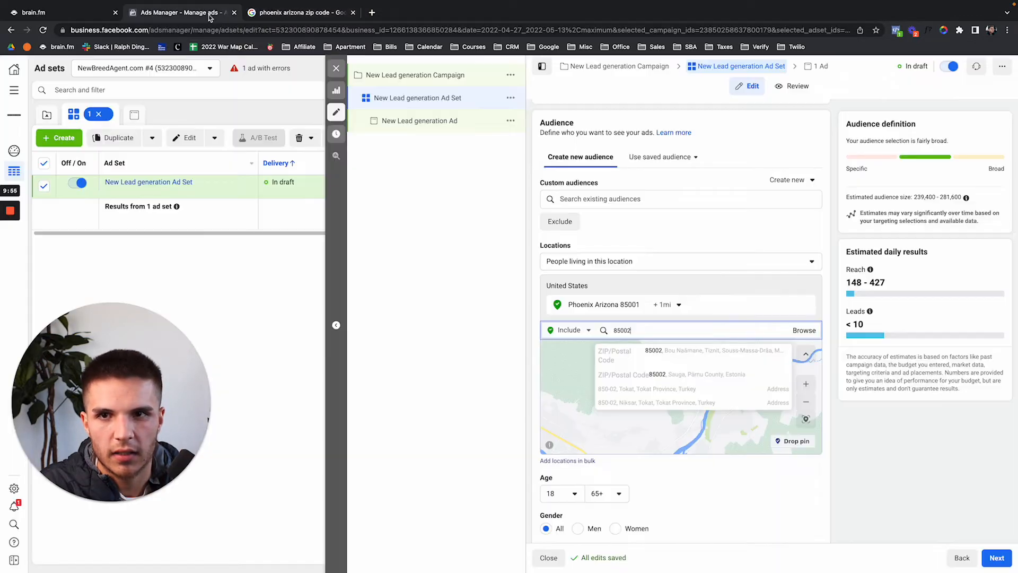
# Add zip code 90210 as a location and remove Phoenix, Arizona 85001.
pyautogui.press('super+a')
pyautogui.write('902')
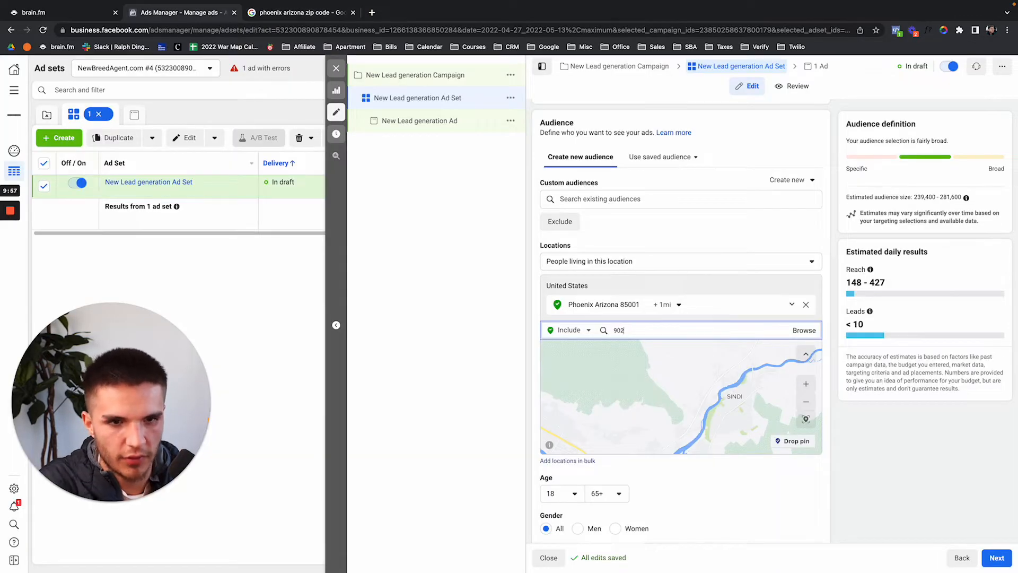
pyautogui.write('10')
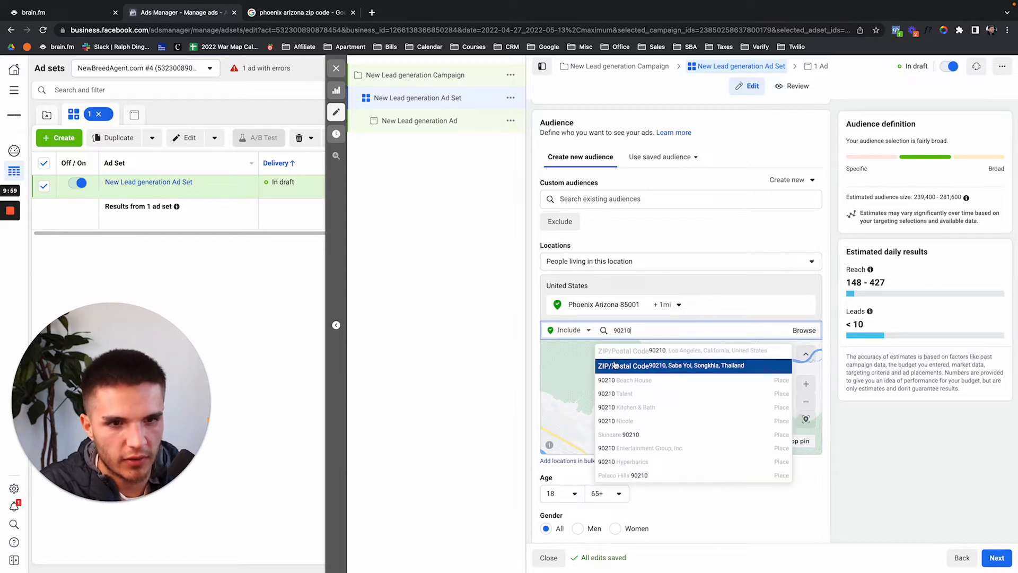
pyautogui.click(618, 359)
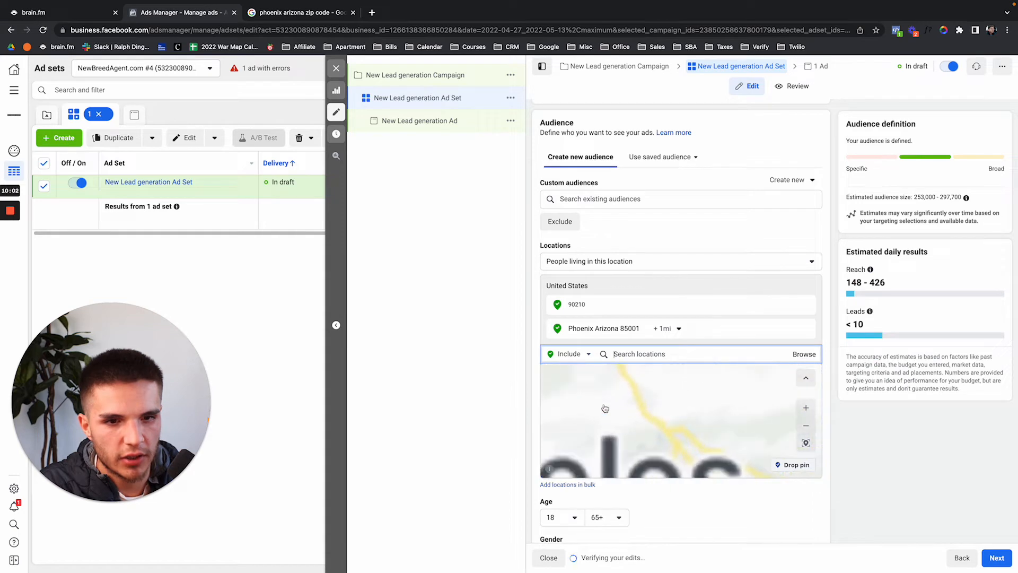
pyautogui.scroll(-3, 777, 256)
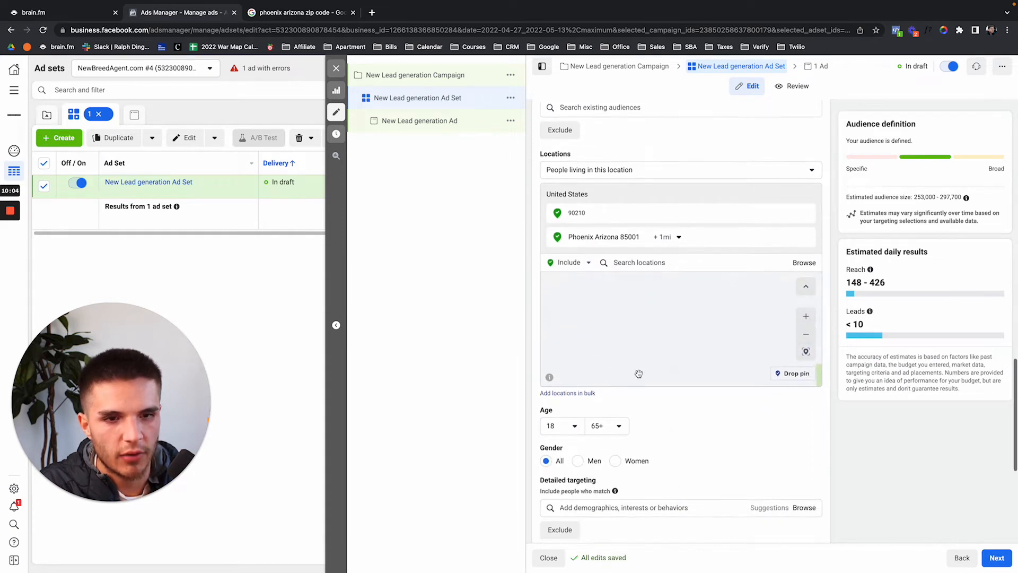
pyautogui.click(804, 237)
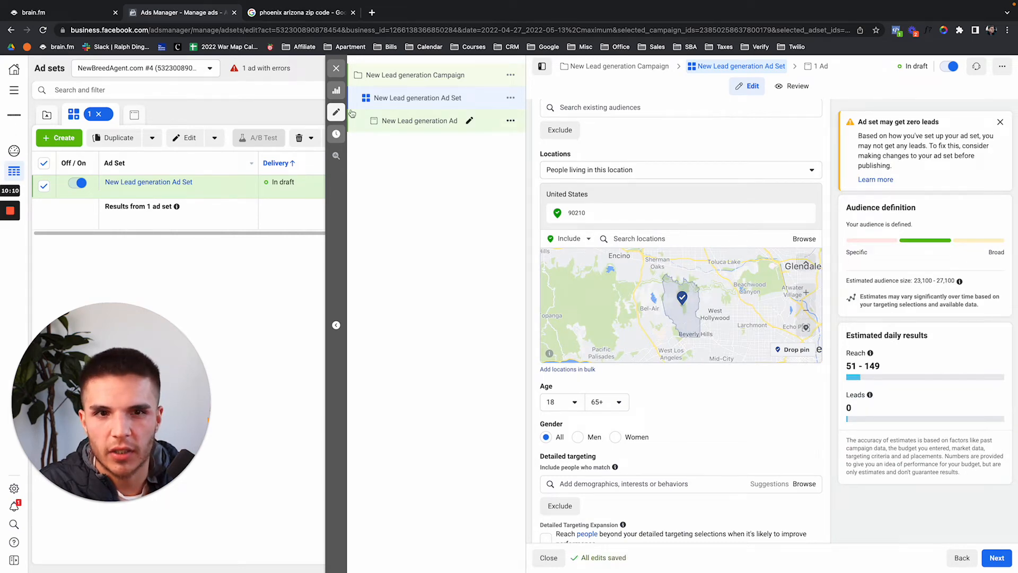
pyautogui.click(288, 15)
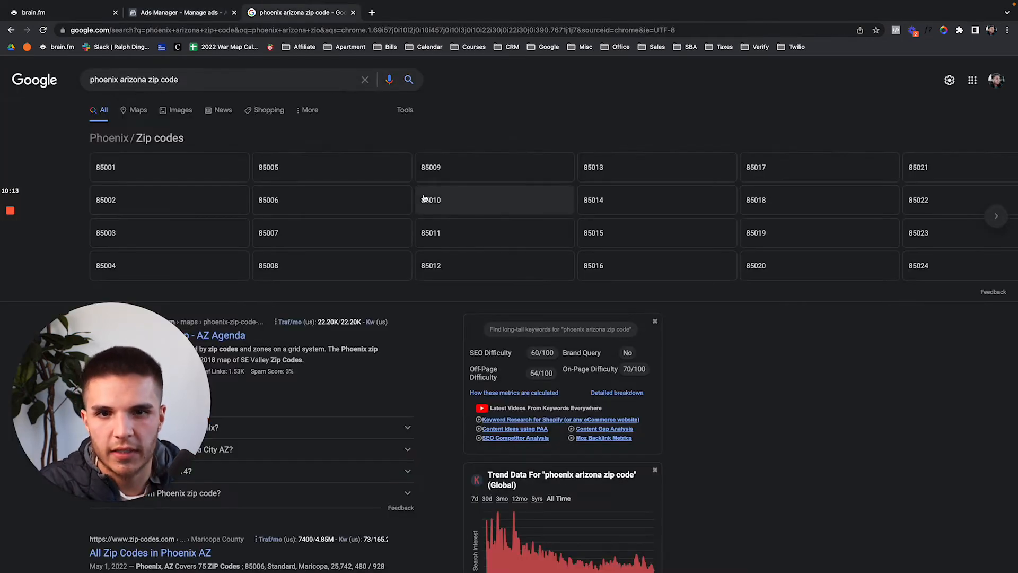
pyautogui.click(204, 16)
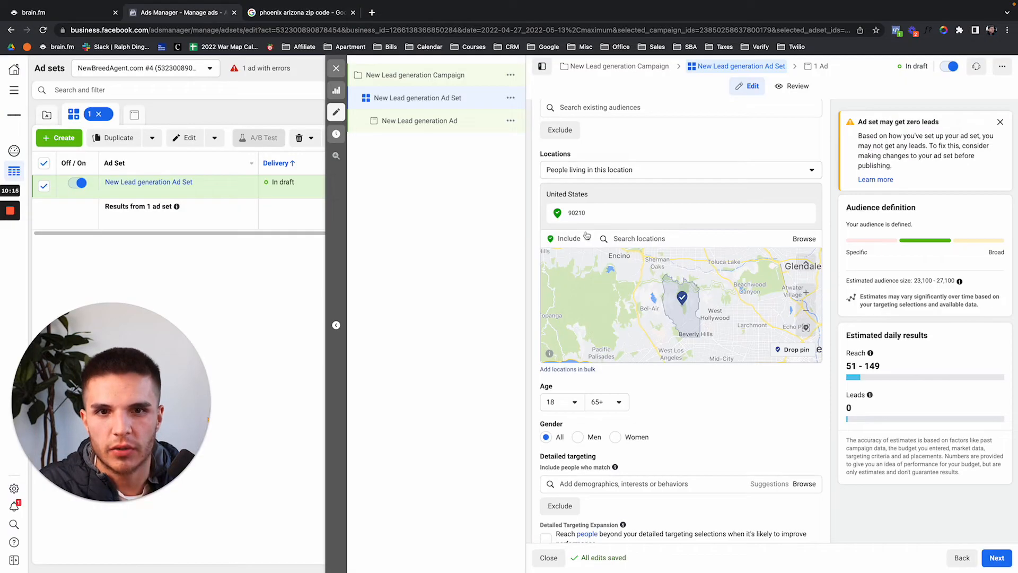
# Add Phoenix ZIP code 85009, remove 90210, and check the estimated audience size.
pyautogui.click(634, 239)
pyautogui.write('85009')
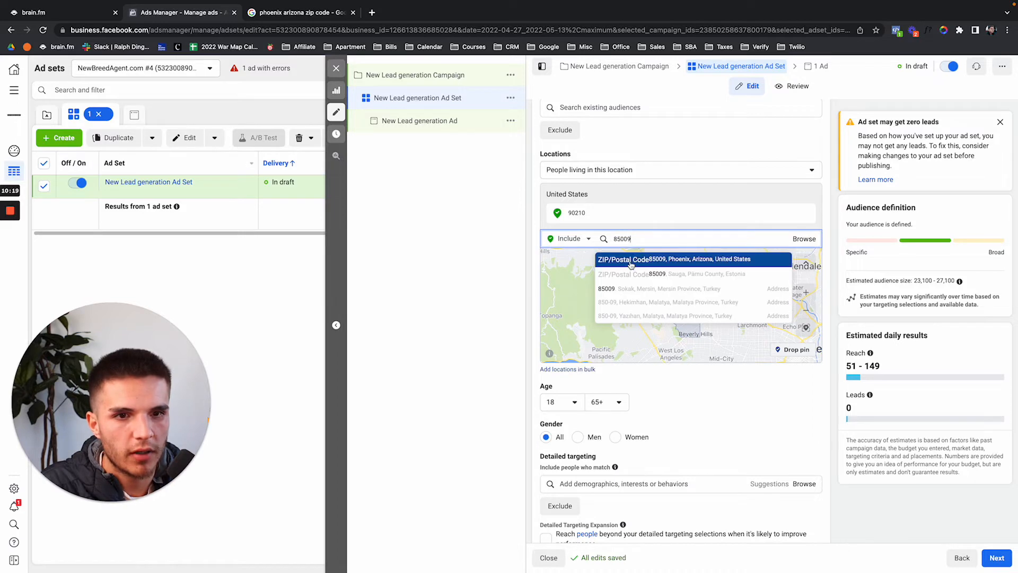
pyautogui.click(630, 259)
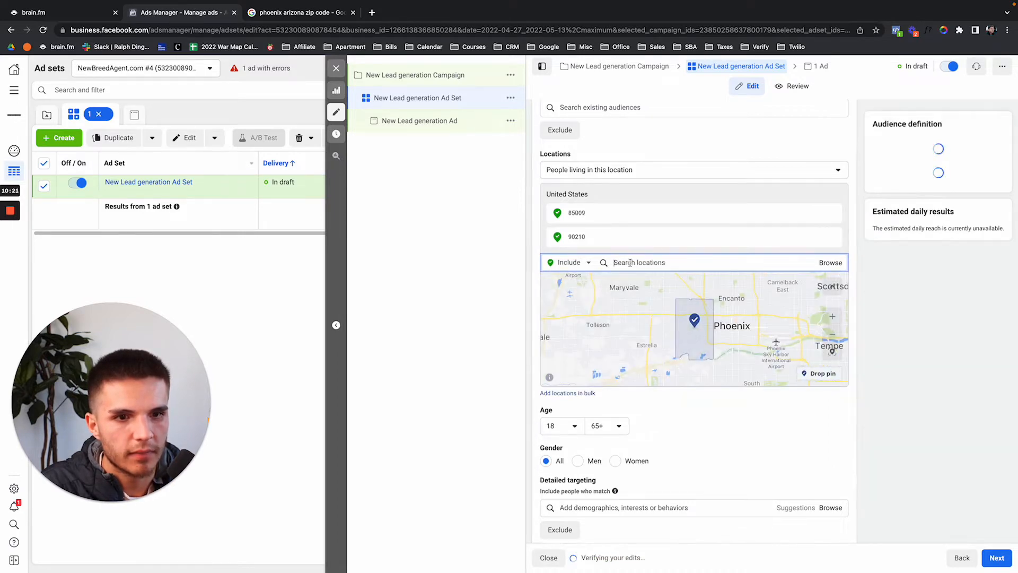
pyautogui.moveTo(801, 246)
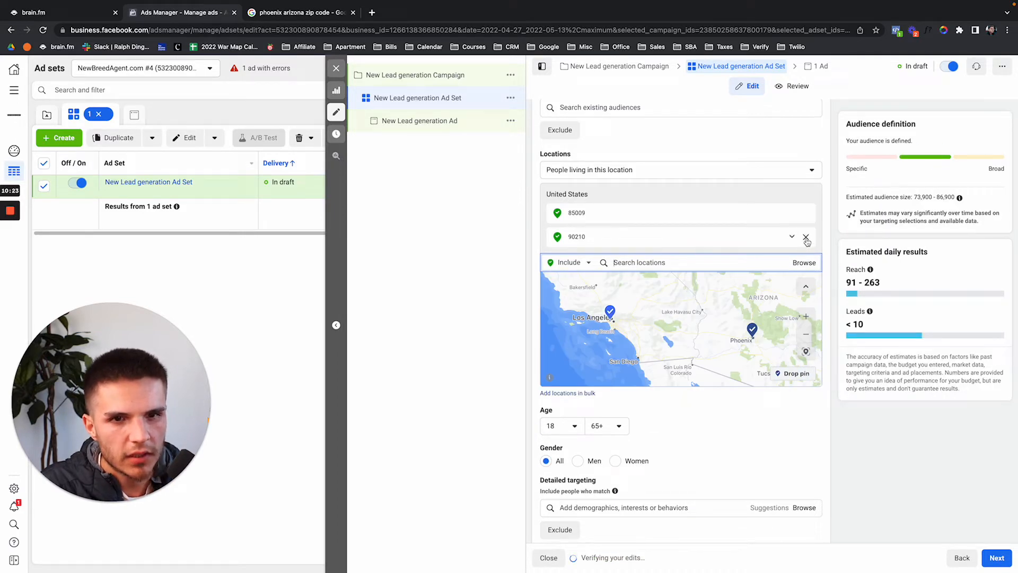
pyautogui.click(805, 237)
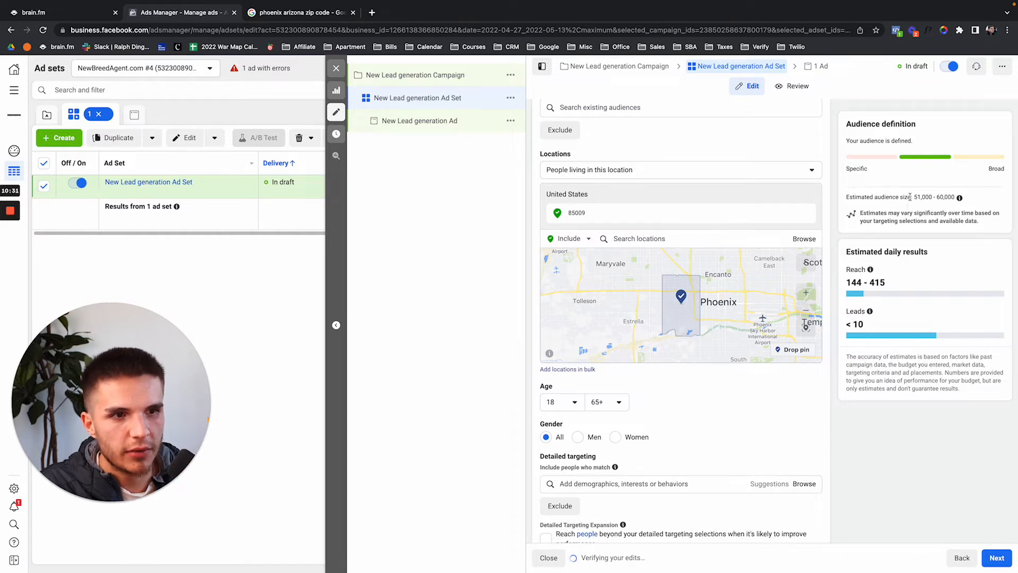
pyautogui.moveTo(914, 199); pyautogui.dragTo(952, 200)
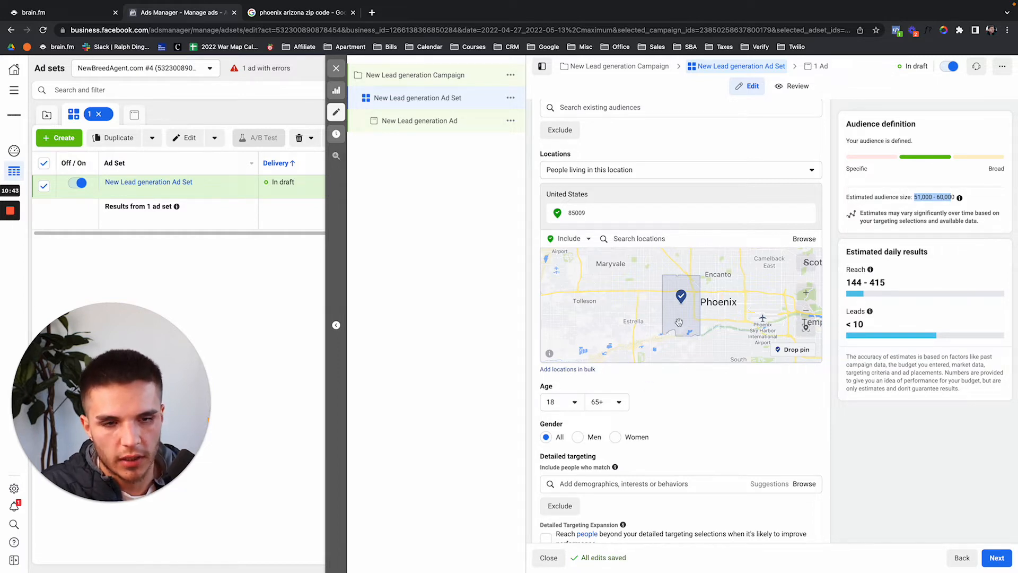
pyautogui.scroll(2, 681, 319)
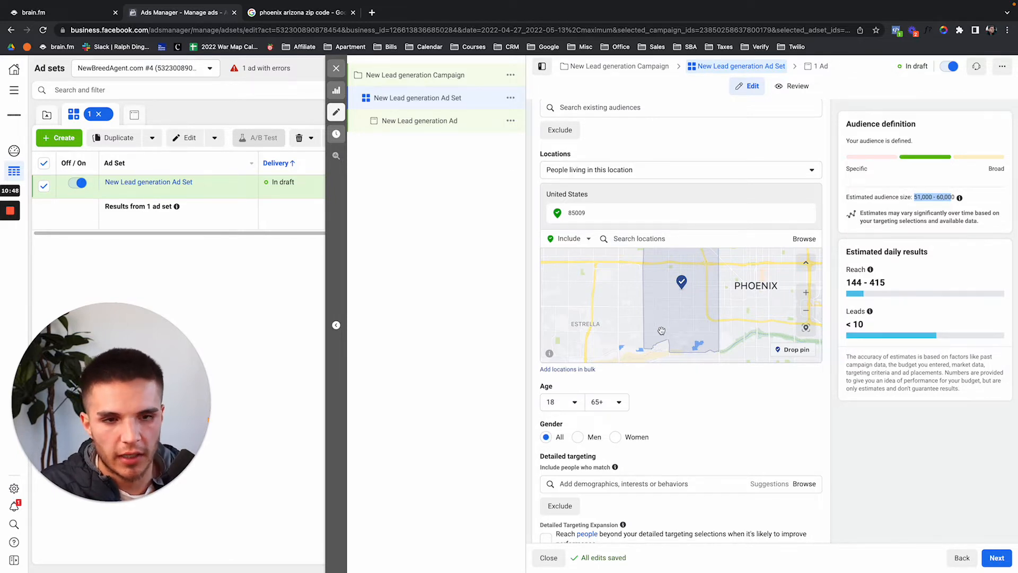
pyautogui.scroll(-2, 663, 331)
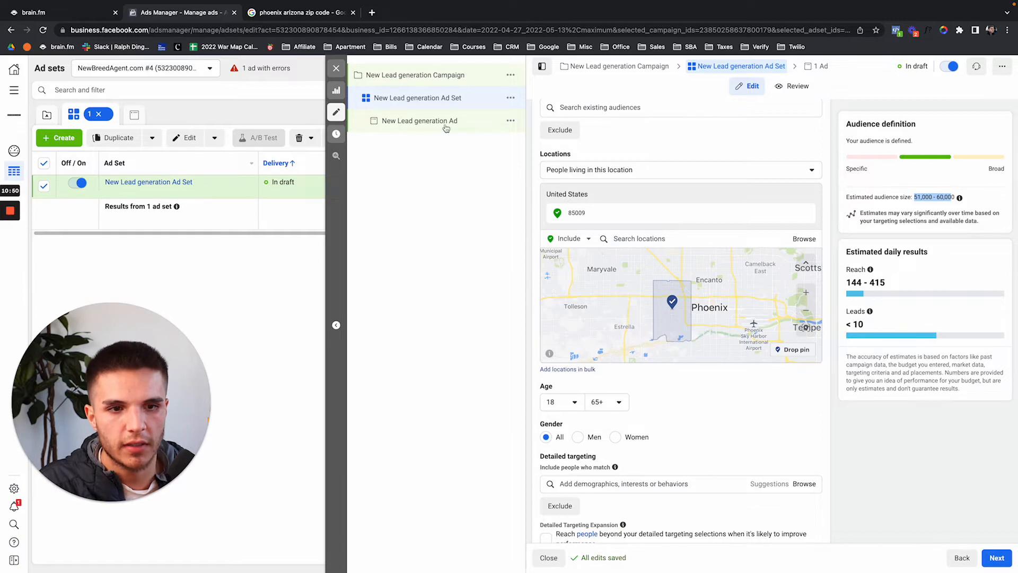
# Tick Housing under the campaign's Special Ad Categories and return to the ad set.
pyautogui.click(412, 76)
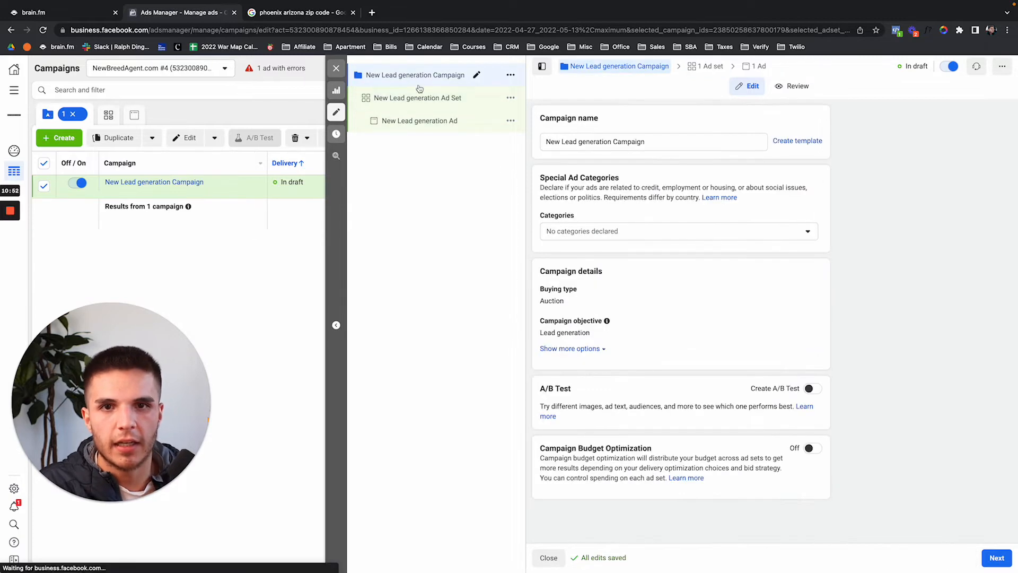
pyautogui.click(603, 232)
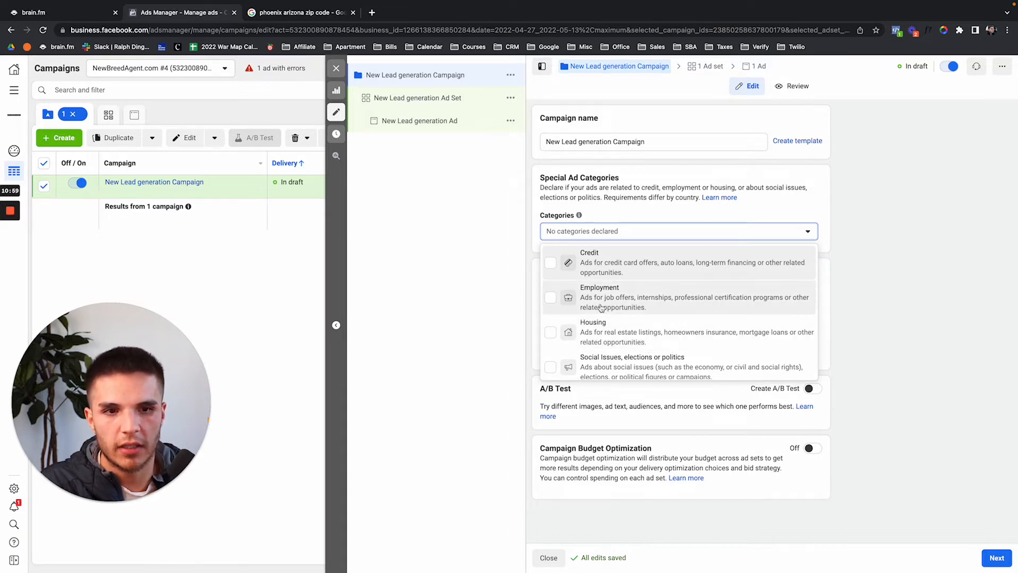
pyautogui.click(451, 98)
pyautogui.scroll(-20, 652, 429)
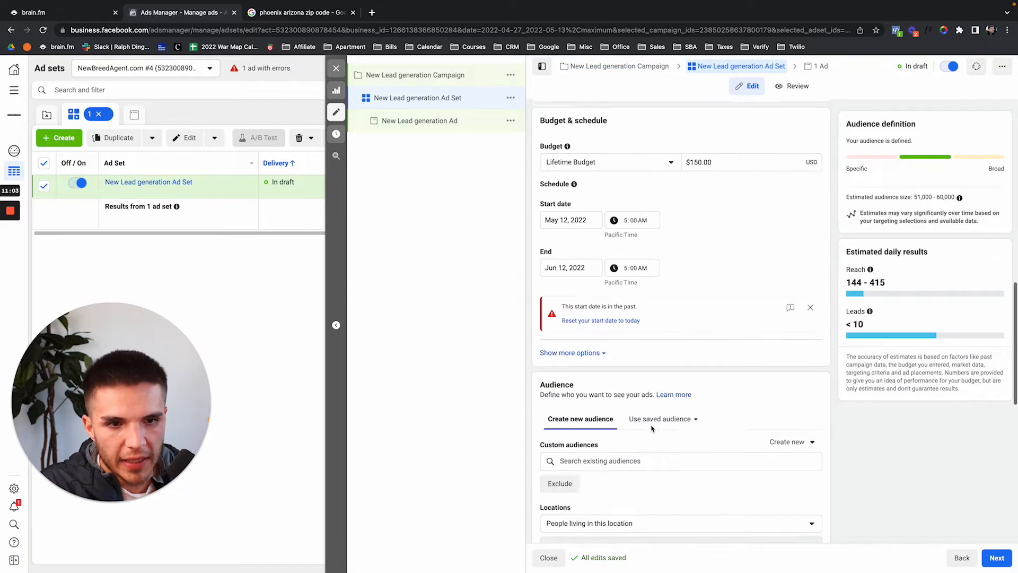
pyautogui.click(422, 81)
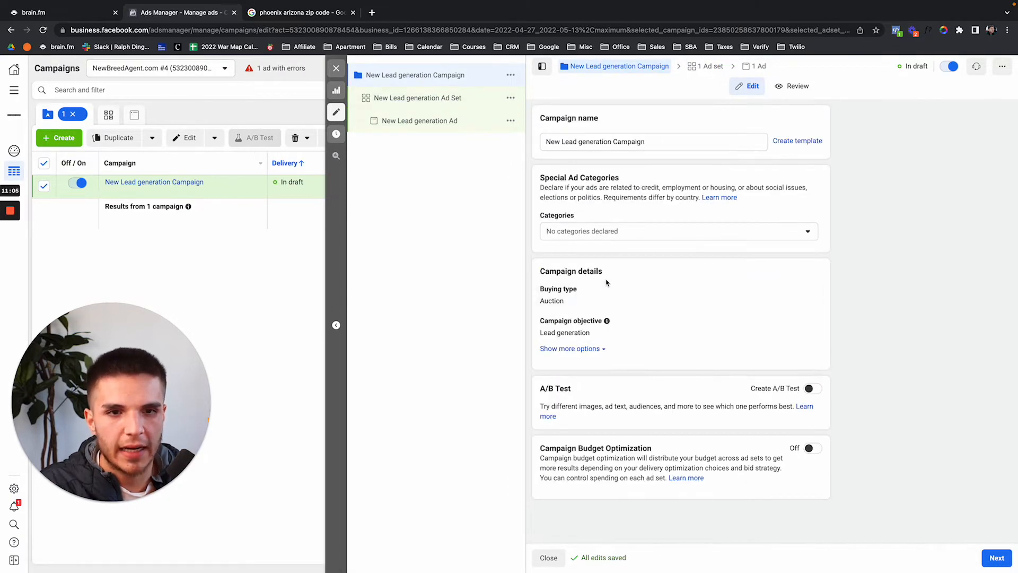
pyautogui.click(604, 231)
pyautogui.click(607, 324)
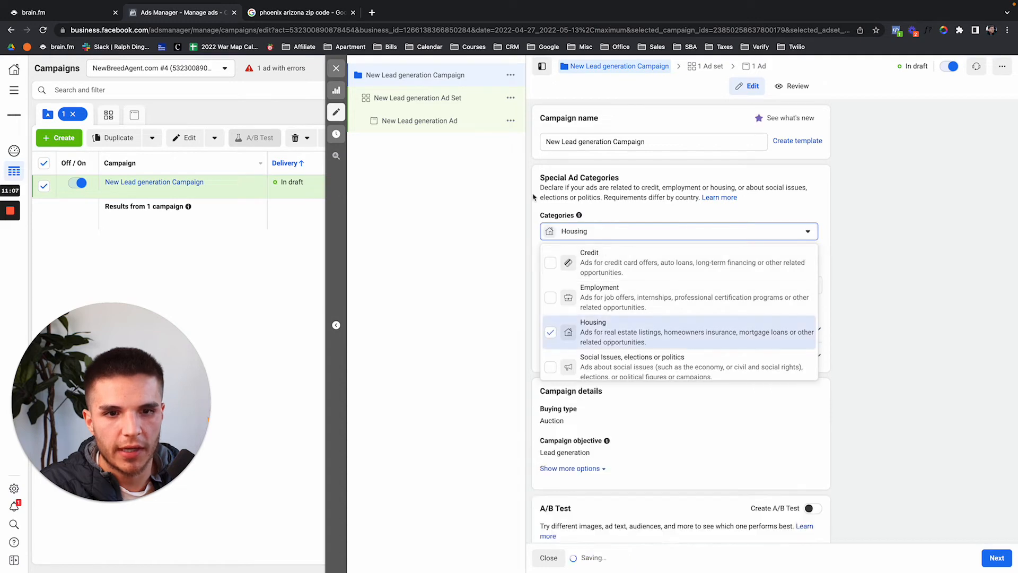
pyautogui.click(431, 100)
pyautogui.scroll(-15, 540, 257)
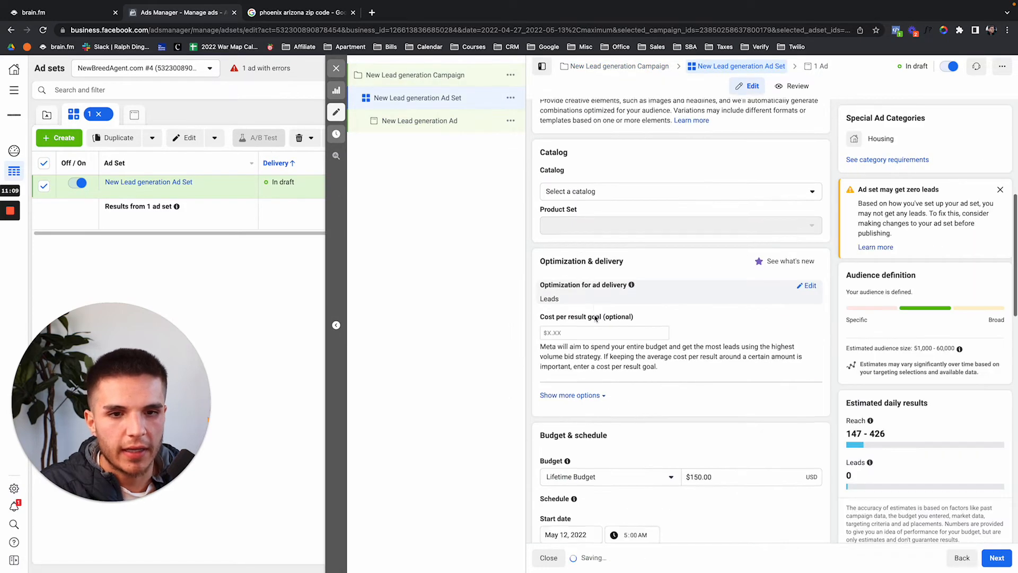
pyautogui.scroll(-5, 595, 317)
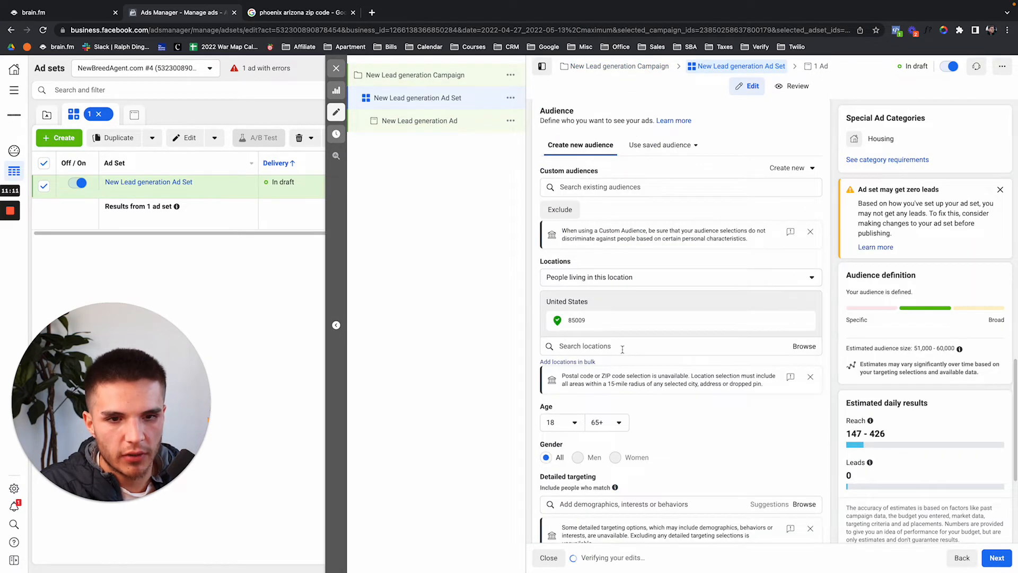
# Add Phoenix, Arizona as the target location and remove ZIP code 85009.
pyautogui.click(600, 326)
pyautogui.write('pho')
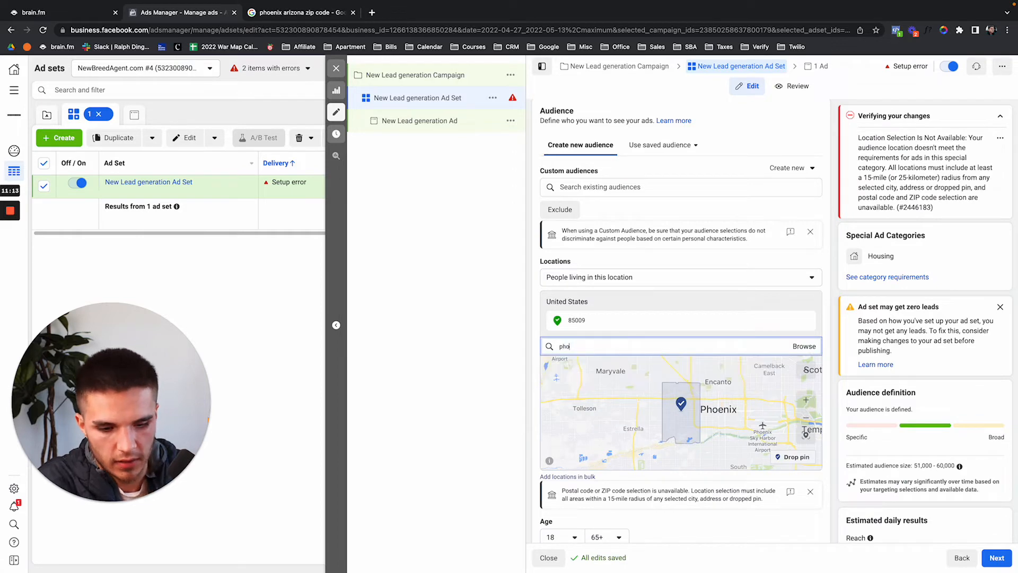
pyautogui.write('enix')
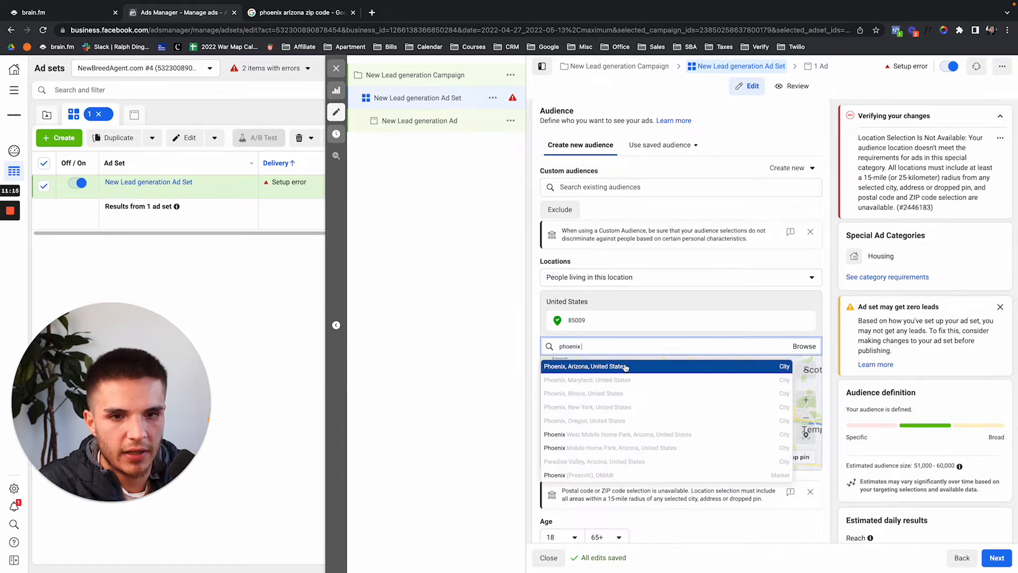
pyautogui.click(610, 366)
pyautogui.click(807, 322)
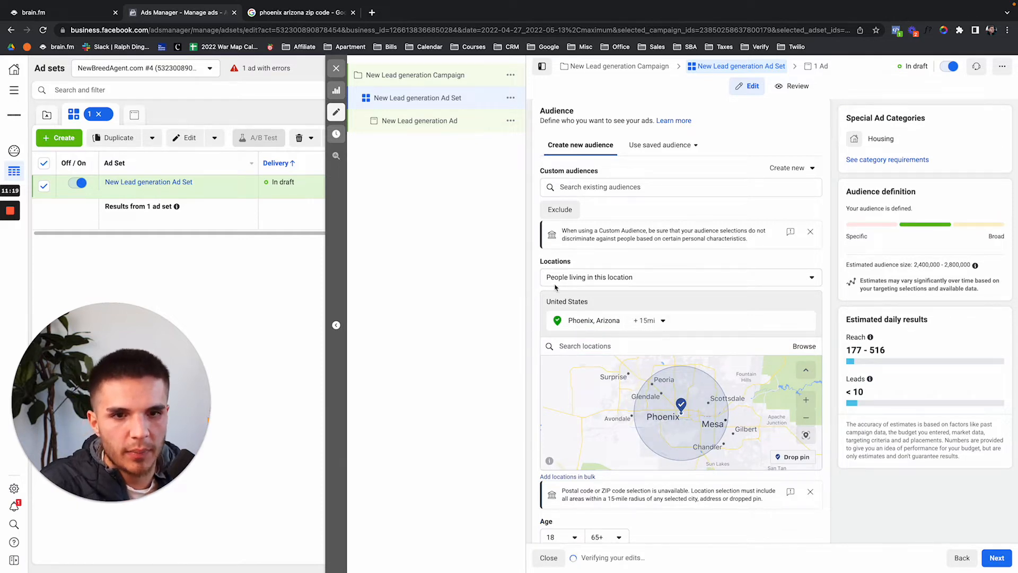
pyautogui.scroll(-5, 533, 291)
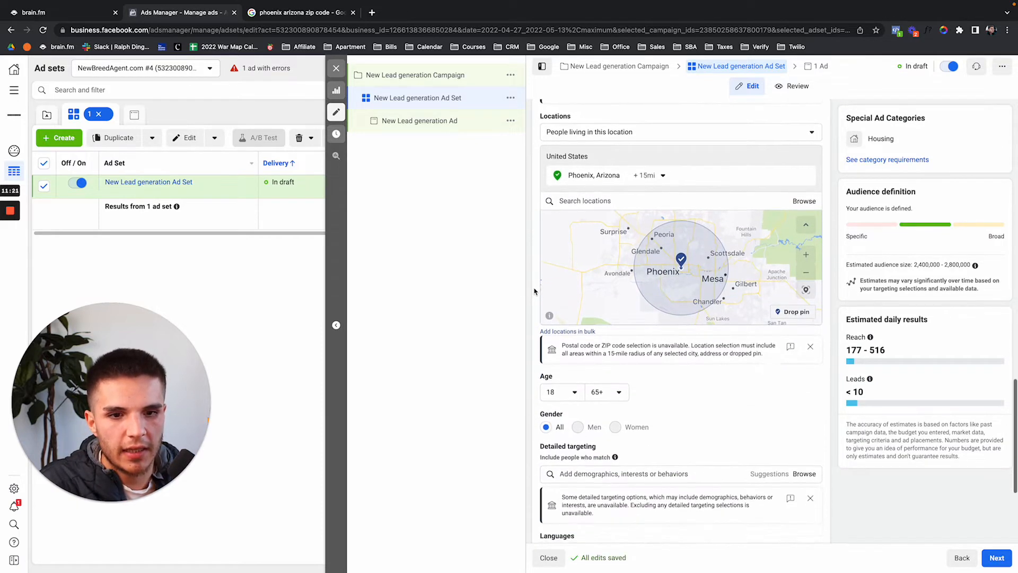
pyautogui.click(686, 373)
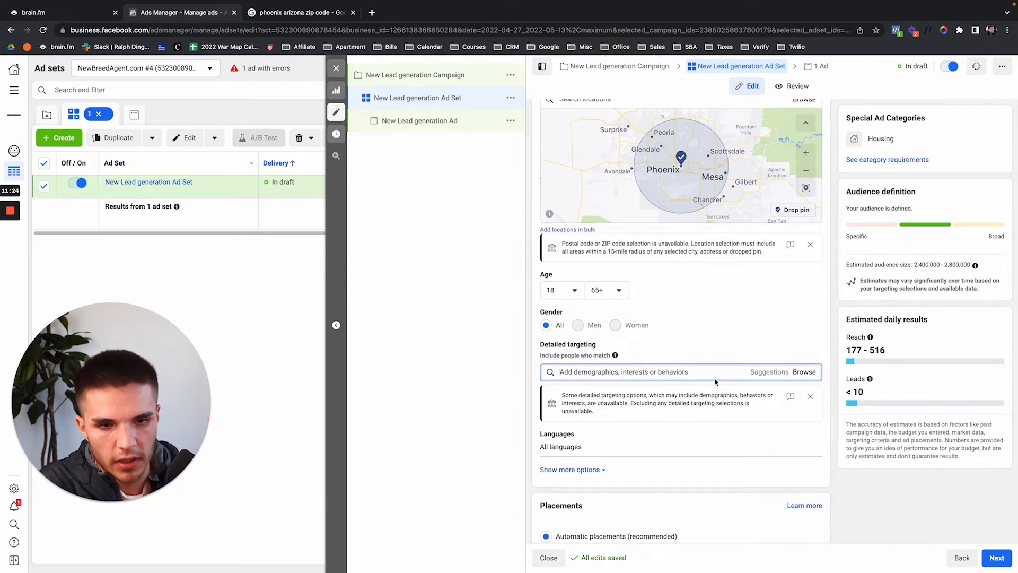
# Add Zillow, then Trulia and Investor from suggestions, as detailed targeting interests.
pyautogui.write('zillow')
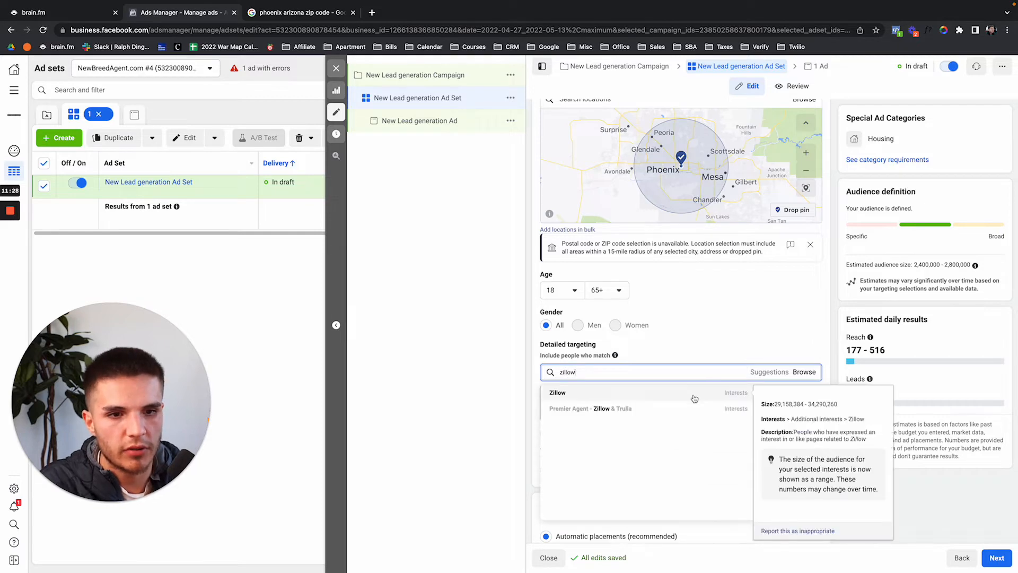
pyautogui.click(696, 399)
pyautogui.click(755, 415)
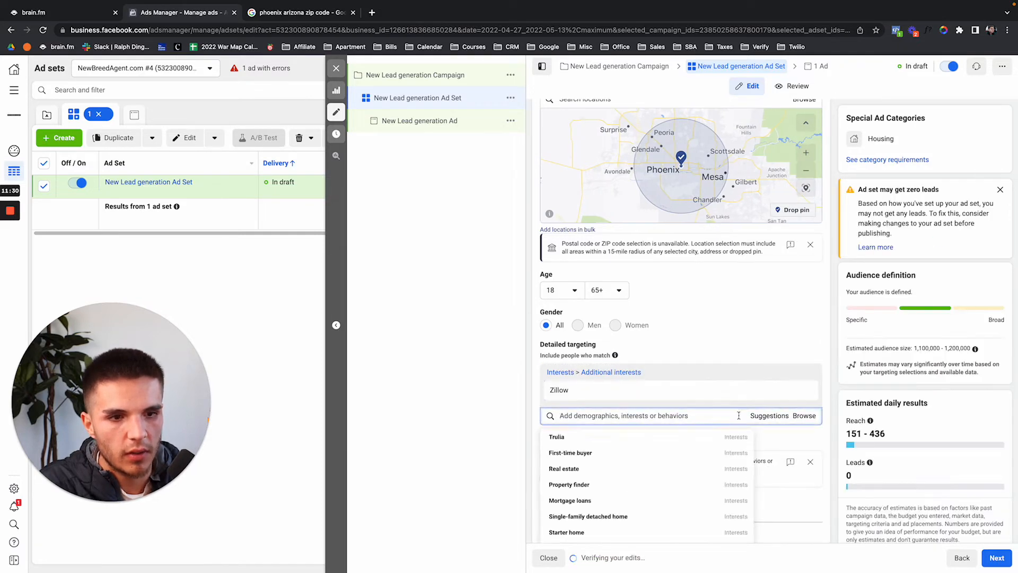
pyautogui.click(625, 435)
pyautogui.scroll(-2, 616, 425)
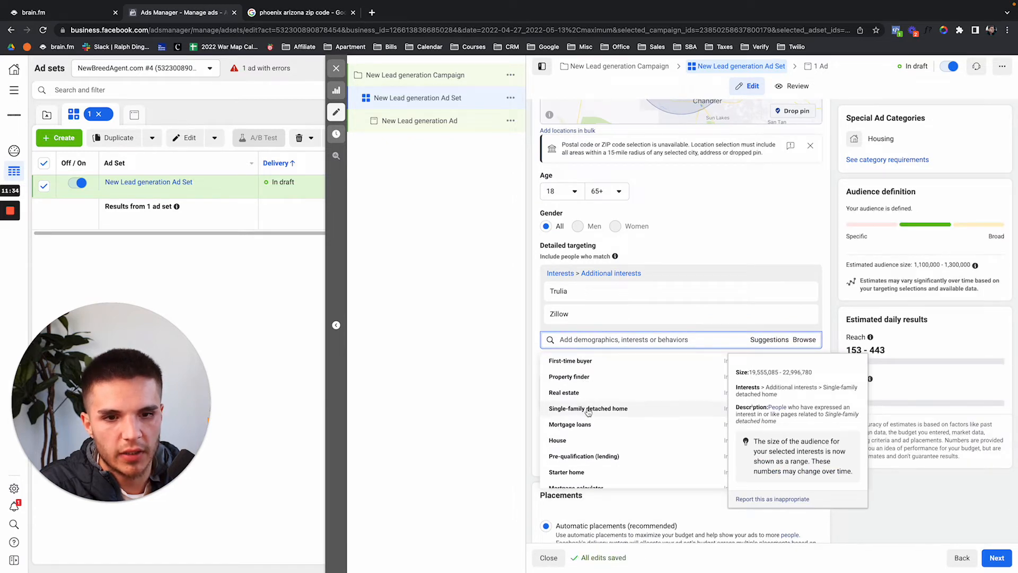
pyautogui.scroll(-1, 596, 427)
pyautogui.scroll(-3, 596, 419)
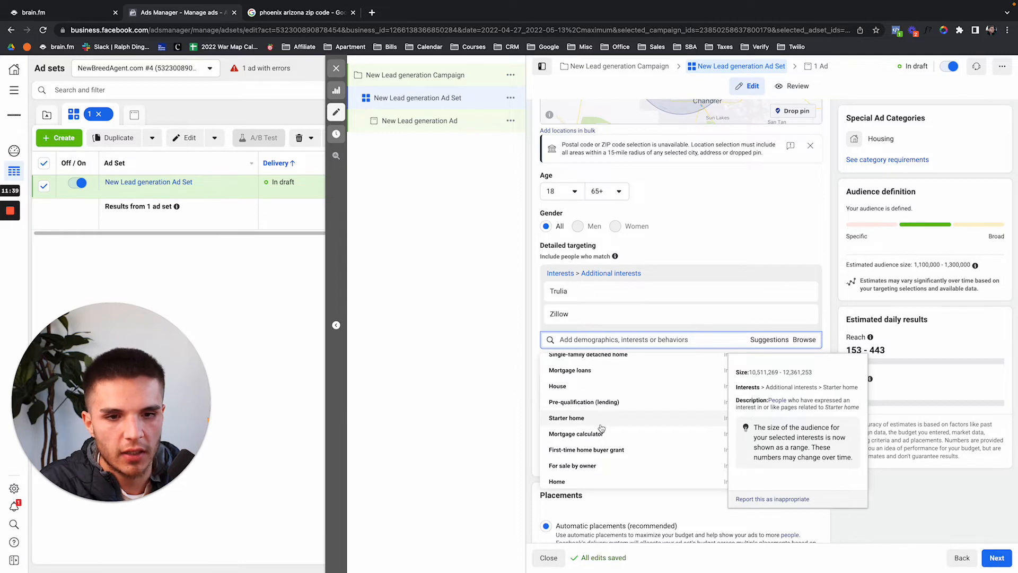
pyautogui.scroll(-4, 588, 405)
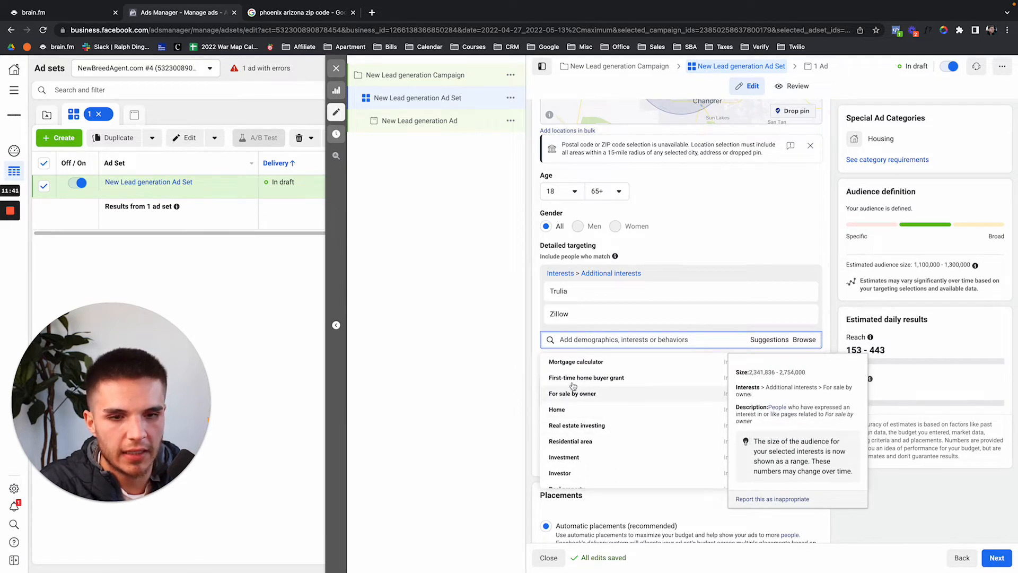
pyautogui.scroll(-1, 599, 440)
pyautogui.scroll(-1, 606, 440)
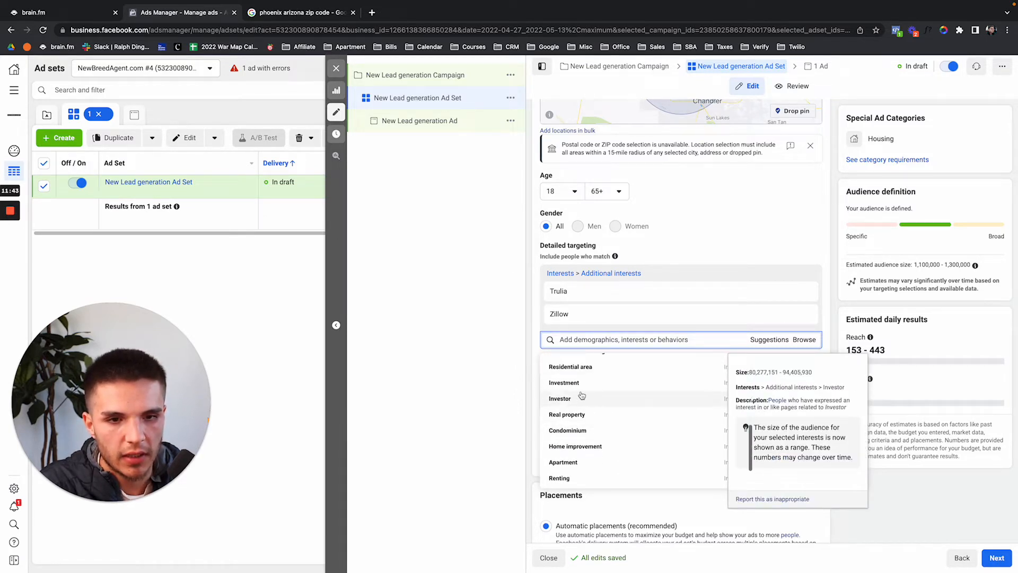
pyautogui.click(606, 439)
pyautogui.click(535, 309)
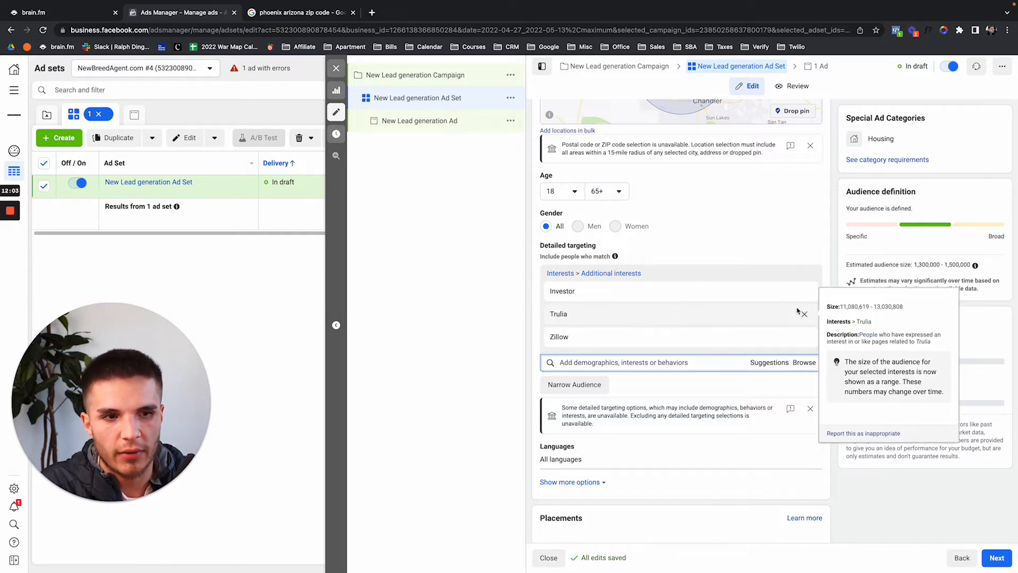
# Remove Investor and Trulia, leaving Zillow with a 1,100,000–1,200,000 estimated audience.
pyautogui.click(804, 294)
pyautogui.click(804, 293)
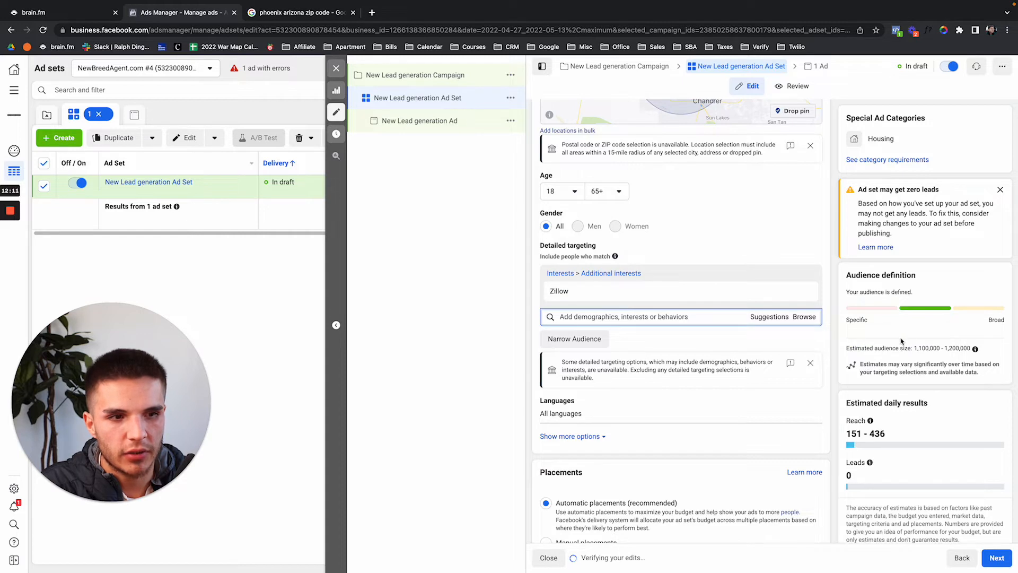
pyautogui.moveTo(914, 349); pyautogui.dragTo(977, 354)
pyautogui.scroll(3, 804, 330)
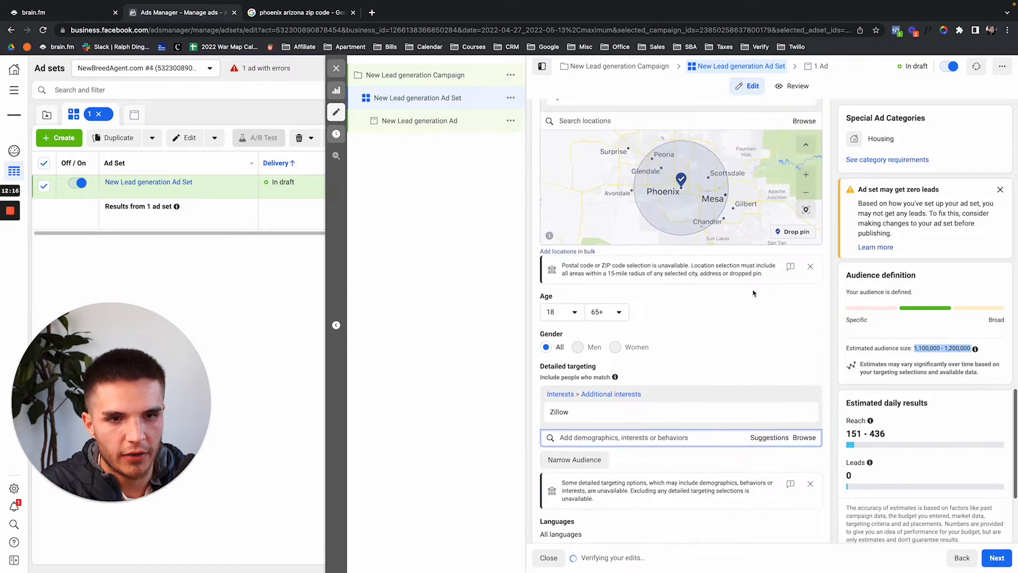
pyautogui.click(913, 352)
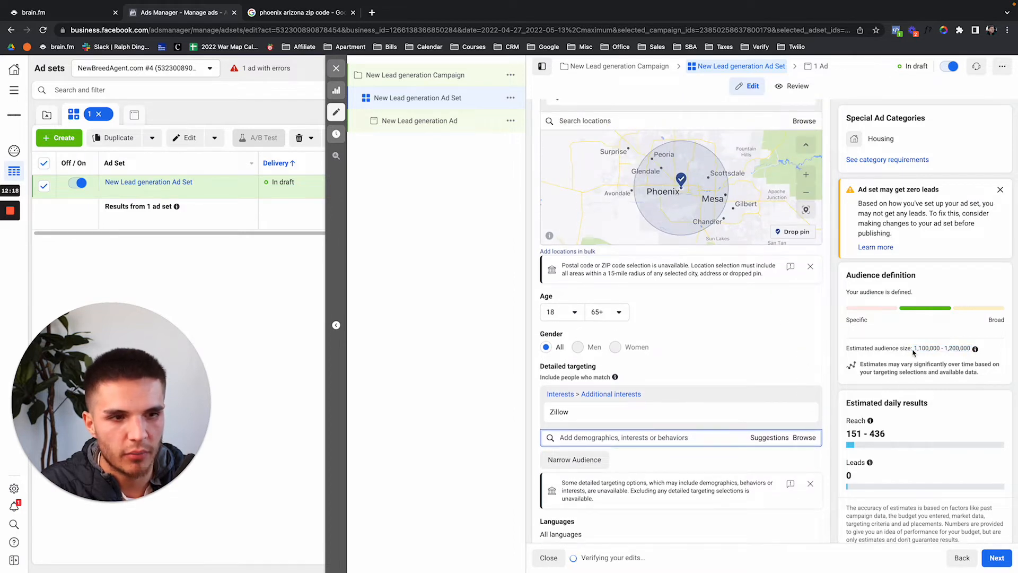
pyautogui.scroll(-2, 870, 387)
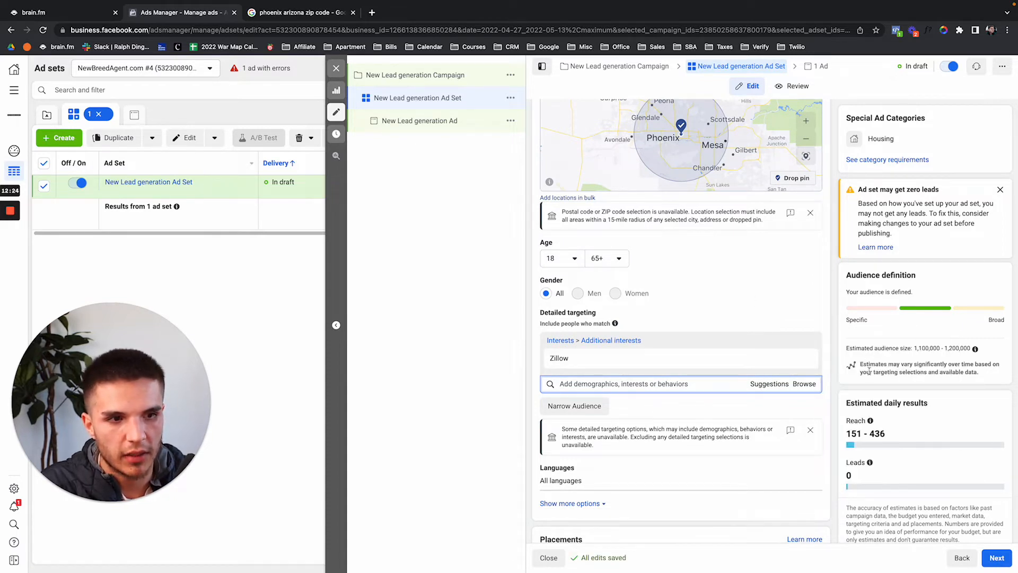
# Add a must-also-match group containing the For sale by owner interest.
pyautogui.scroll(-1, 808, 385)
pyautogui.click(605, 374)
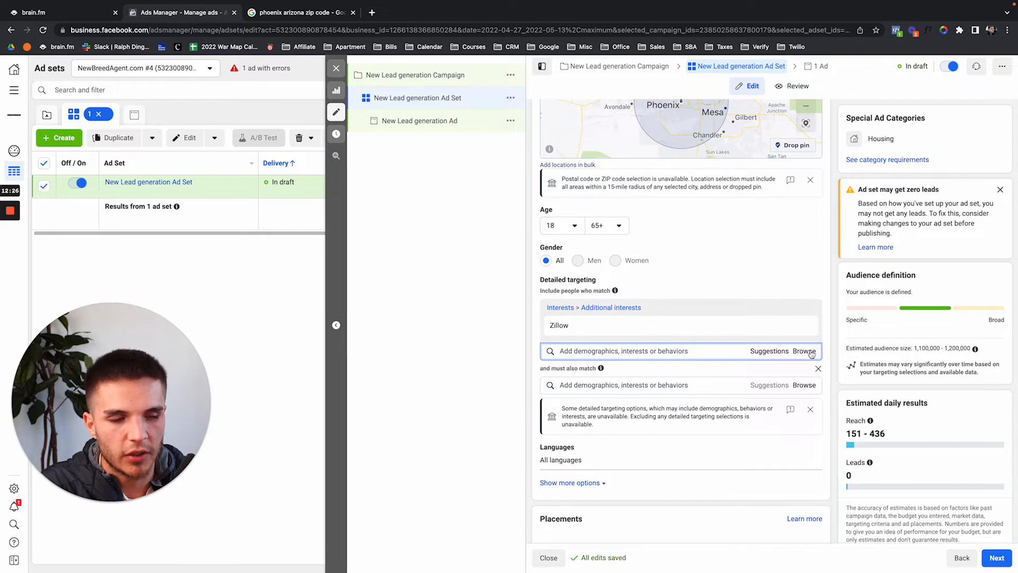
pyautogui.moveTo(914, 350); pyautogui.dragTo(975, 349)
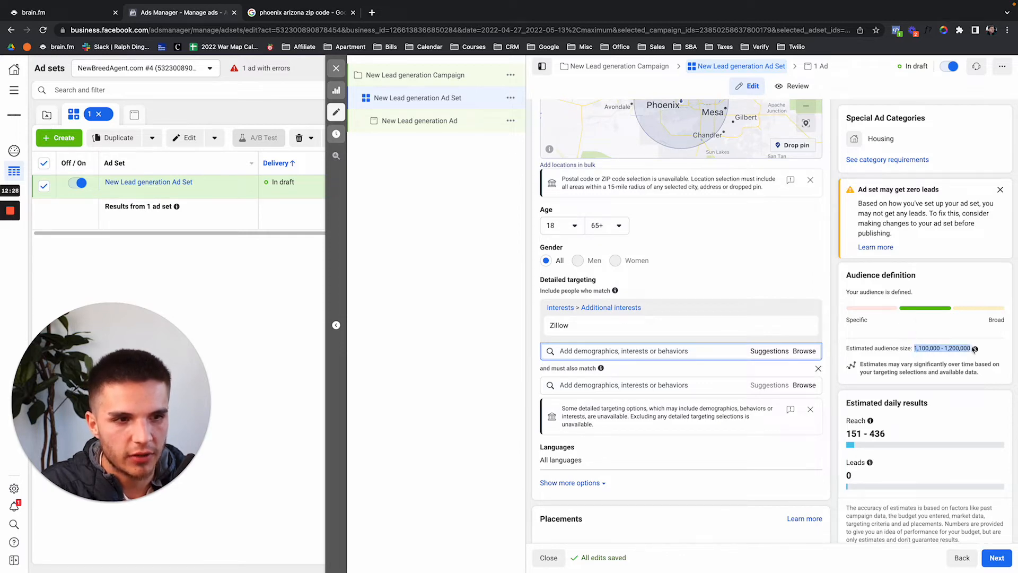
pyautogui.click(945, 337)
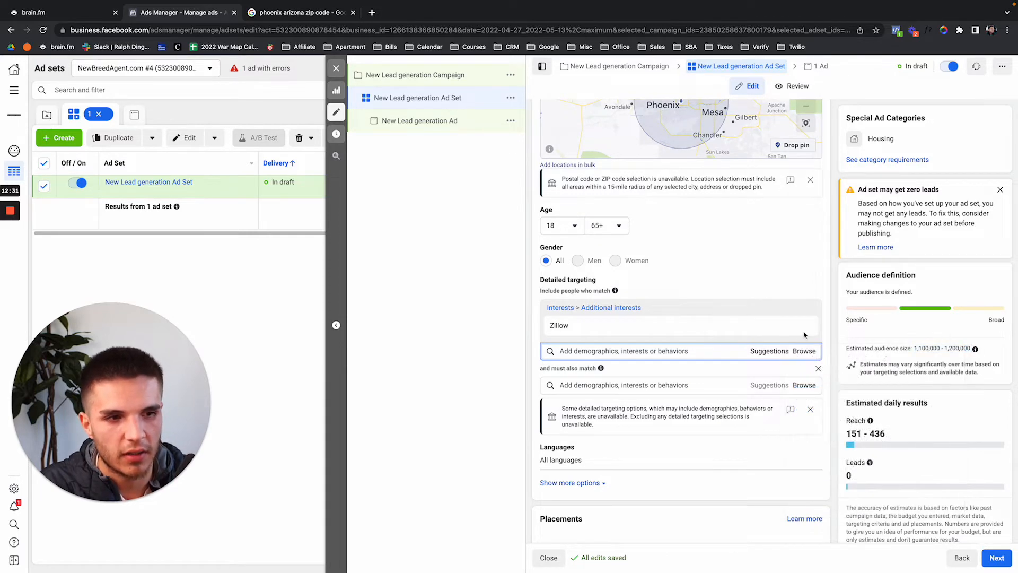
pyautogui.click(577, 385)
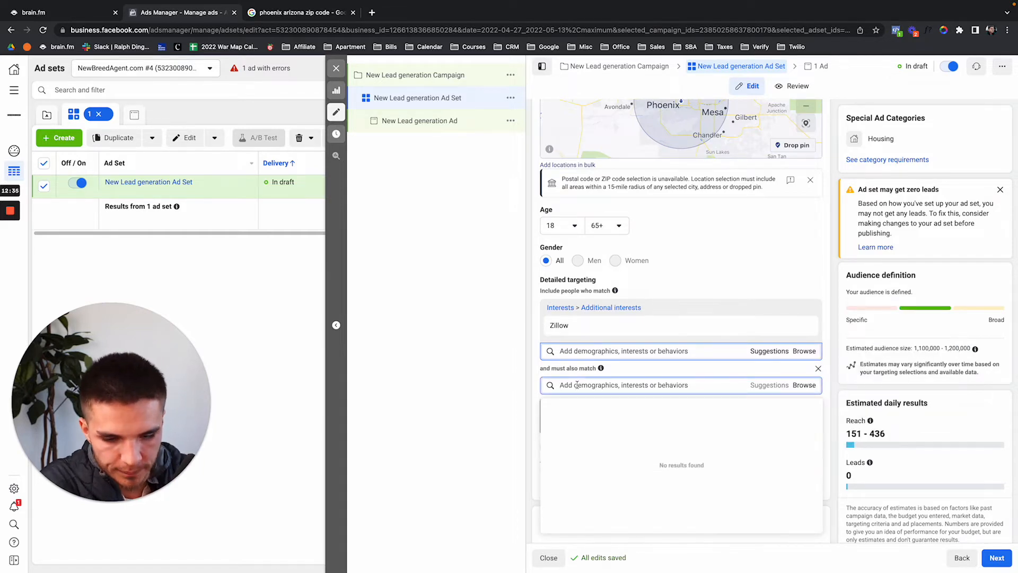
pyautogui.write('baseball')
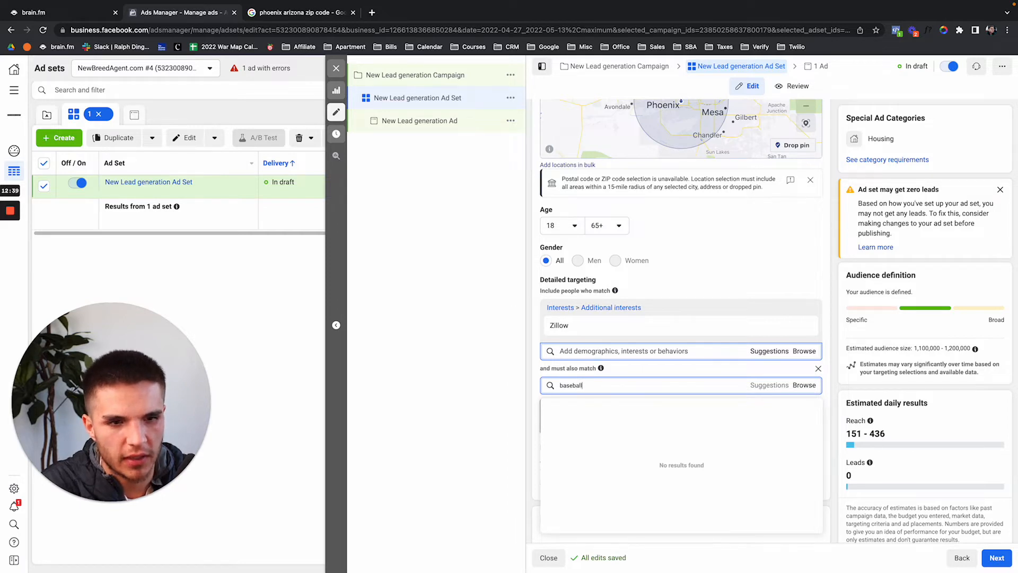
pyautogui.press('super+a')
pyautogui.press('BackSpace')
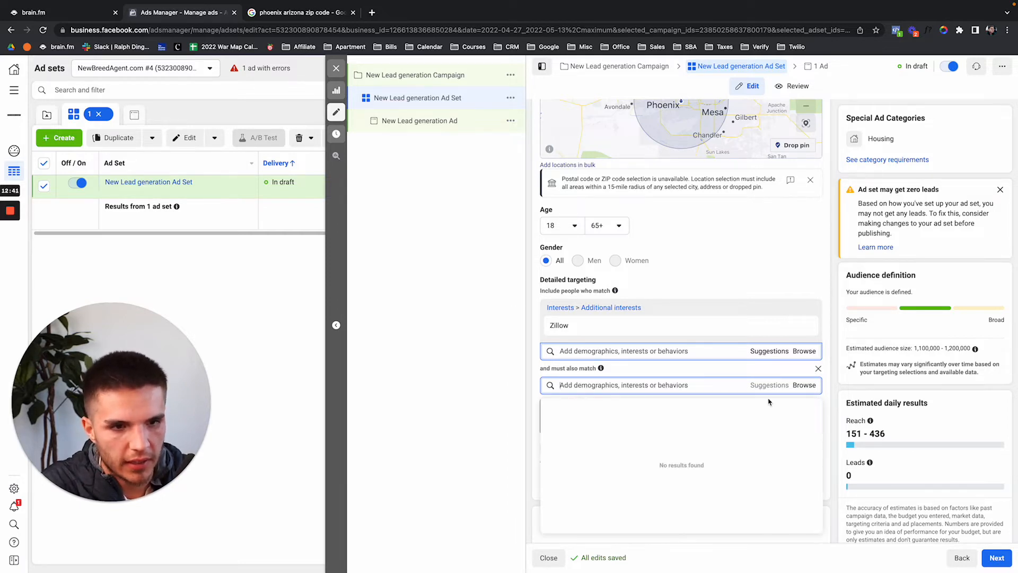
pyautogui.click(694, 384)
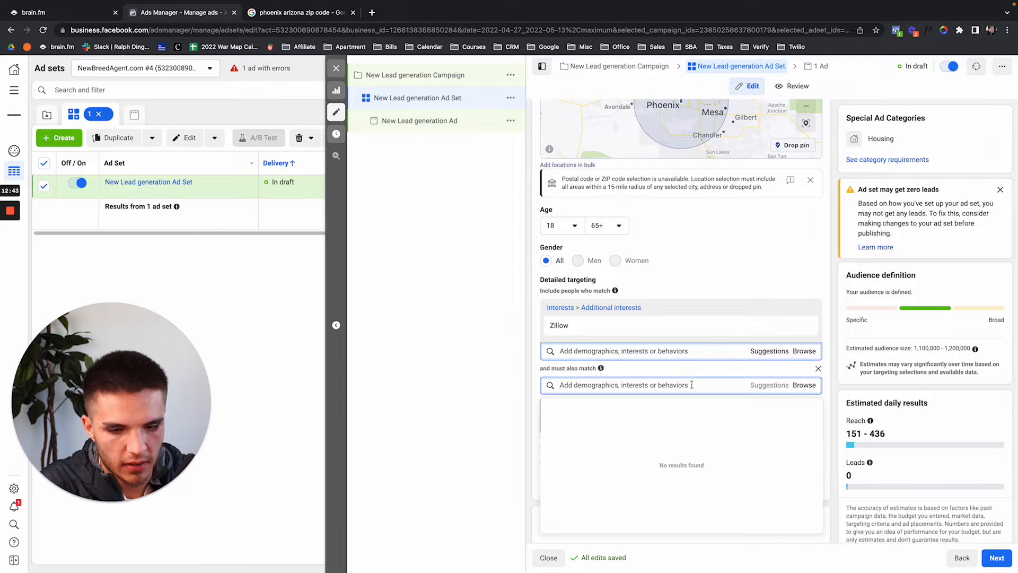
pyautogui.write('for sale by')
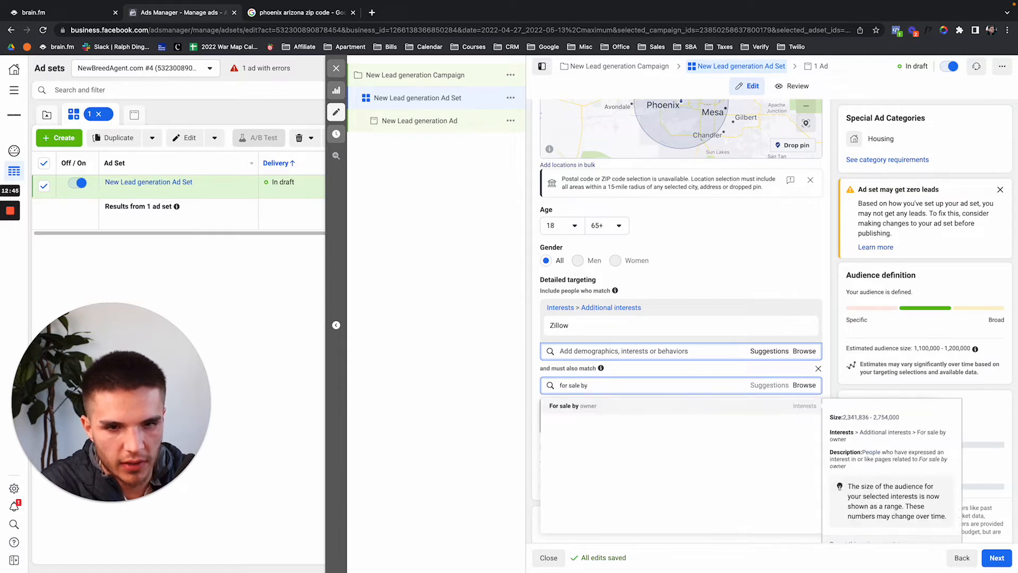
pyautogui.click(664, 409)
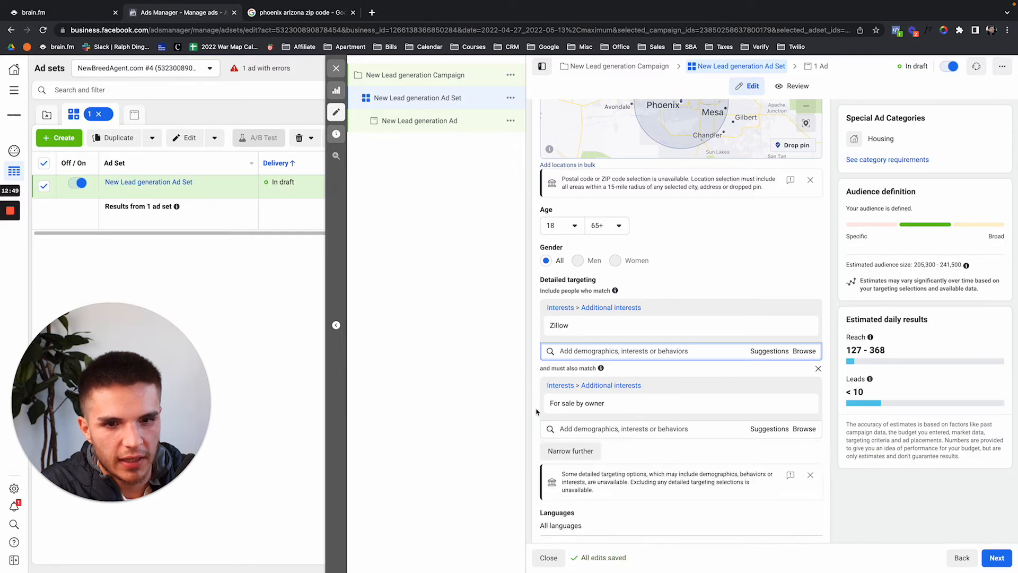
# Add Trulia in another match group and move For sale by owner to the main interests.
pyautogui.click(583, 451)
pyautogui.scroll(-1, 583, 455)
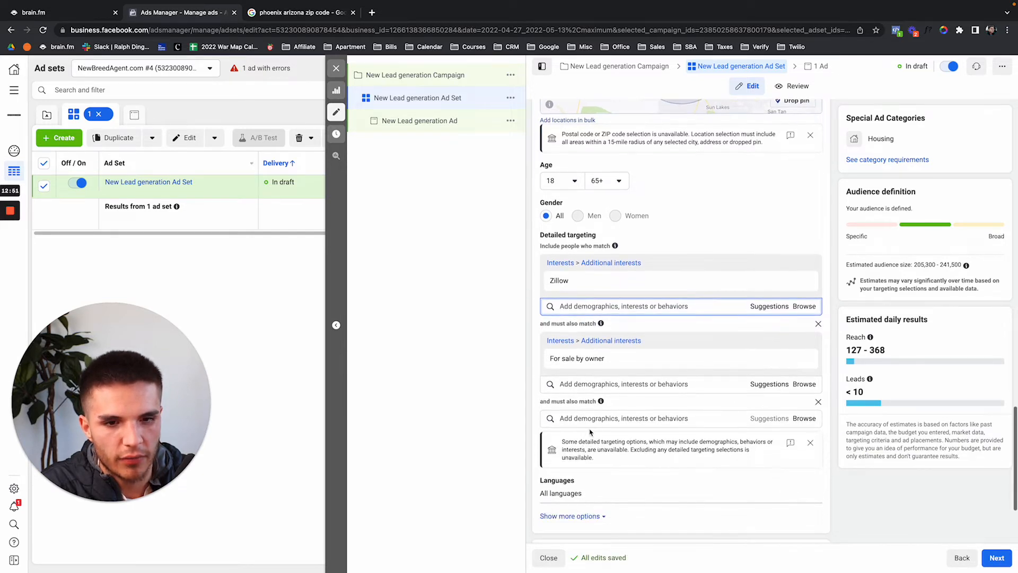
pyautogui.click(584, 418)
pyautogui.write('trulia')
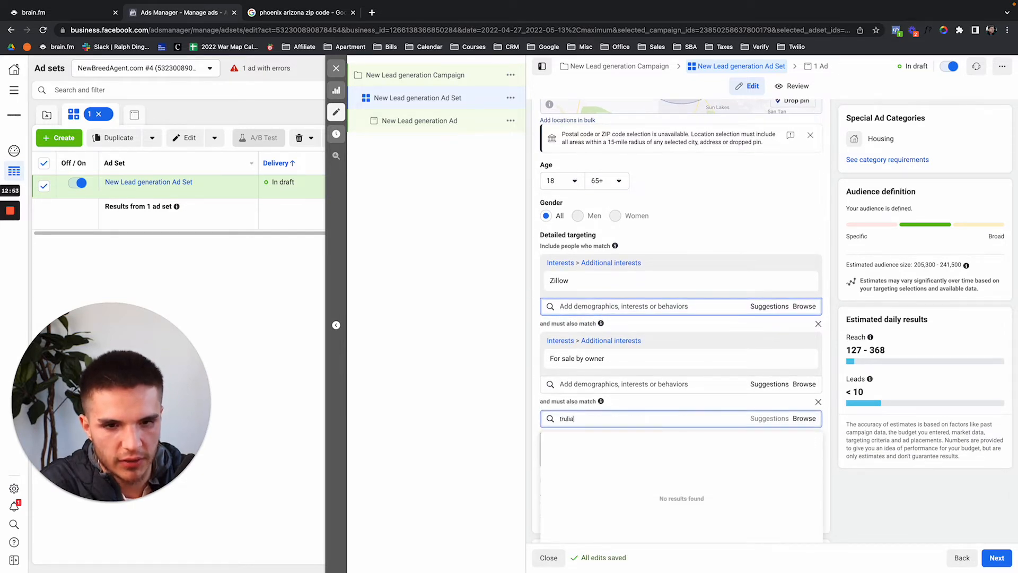
pyautogui.click(590, 441)
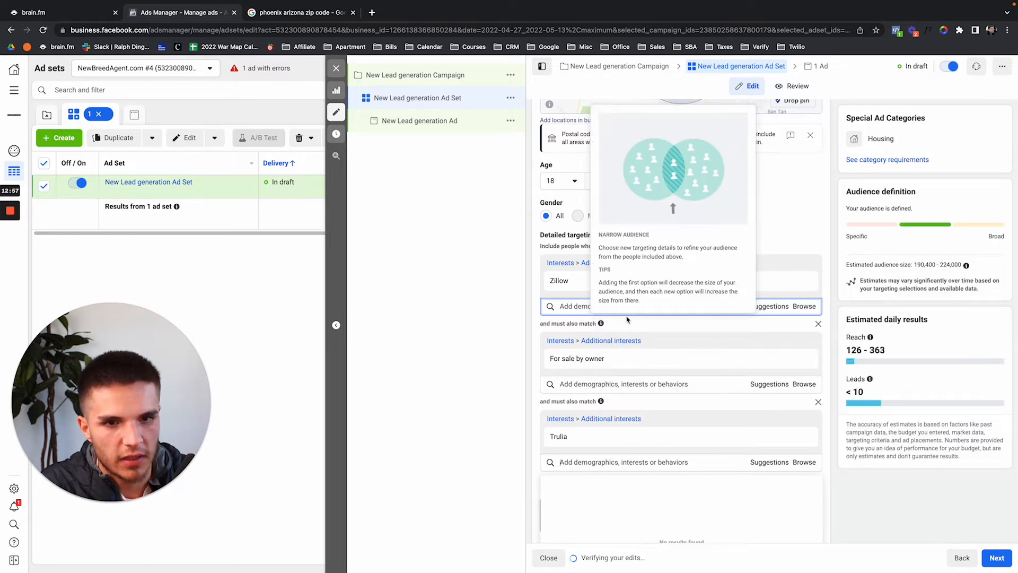
pyautogui.write('for sale by owner')
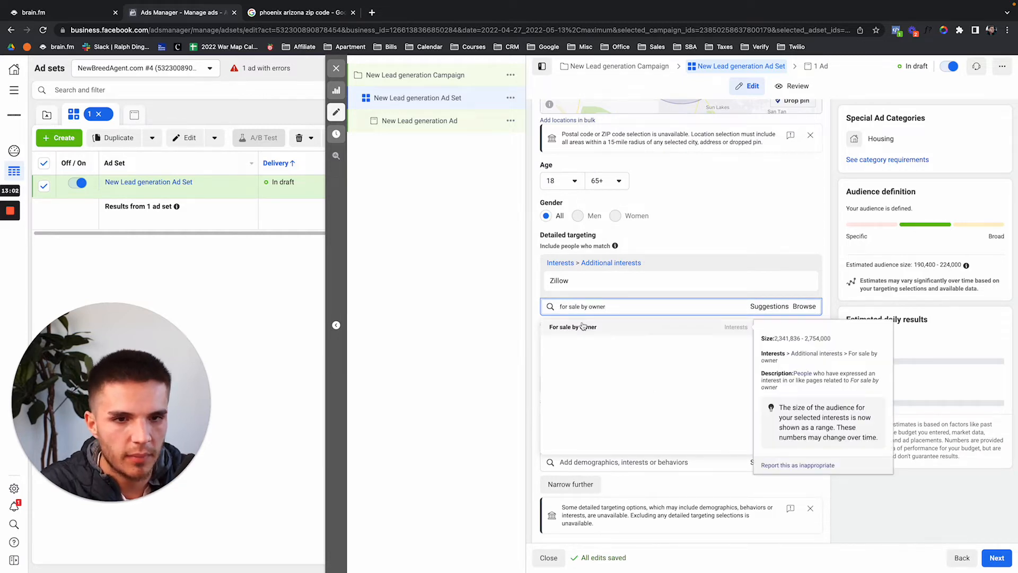
pyautogui.click(582, 327)
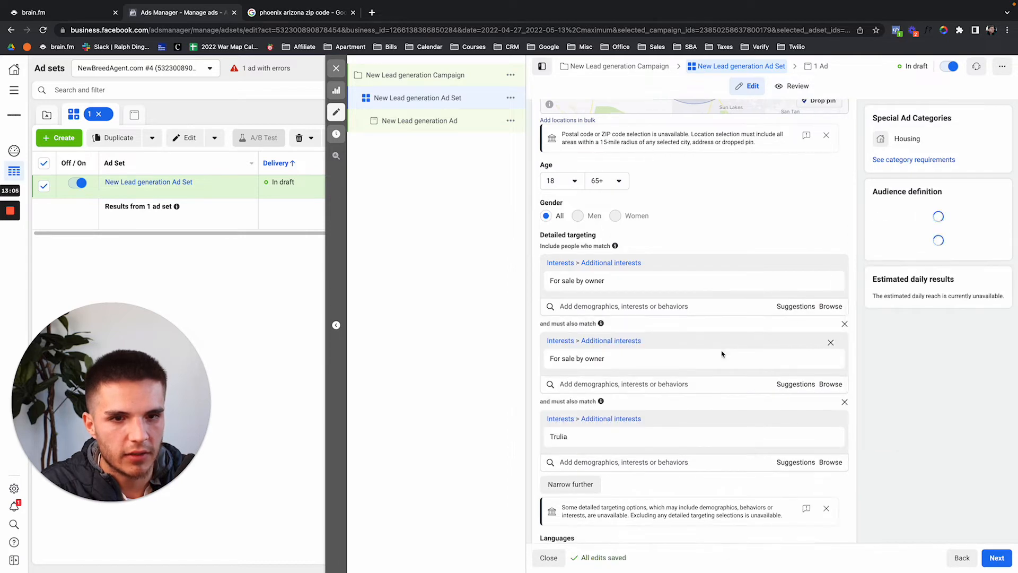
pyautogui.click(802, 359)
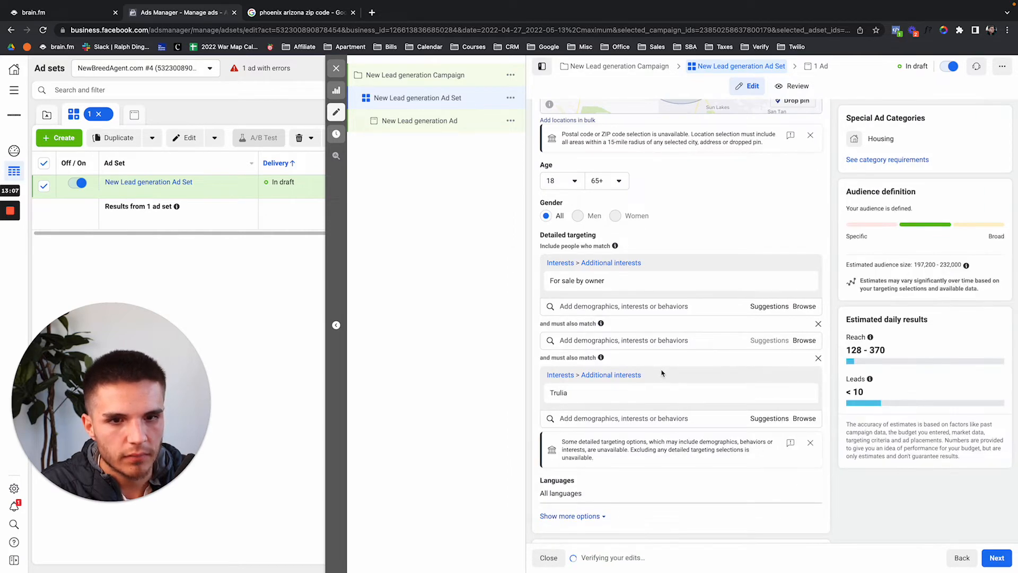
pyautogui.click(593, 419)
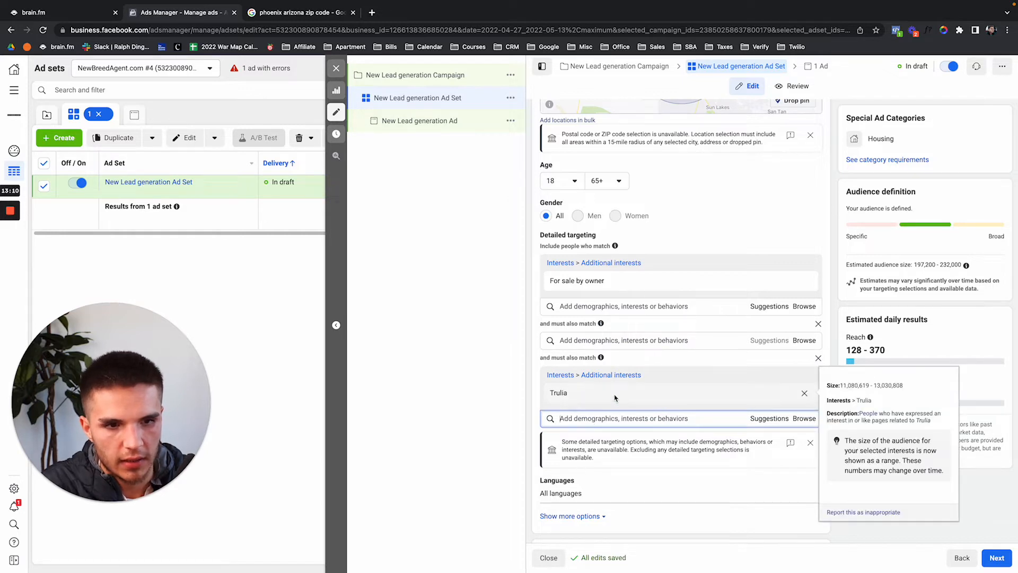
pyautogui.scroll(-1, 896, 424)
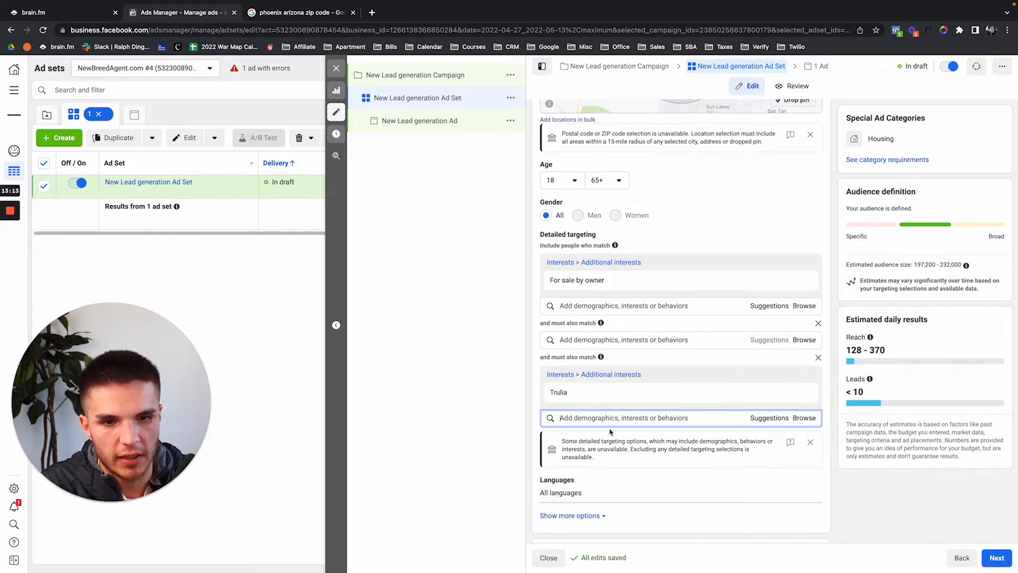
# Remove Trulia and both empty must-also-match groups, giving a 230,900–271,600 audience.
pyautogui.click(810, 392)
pyautogui.click(818, 323)
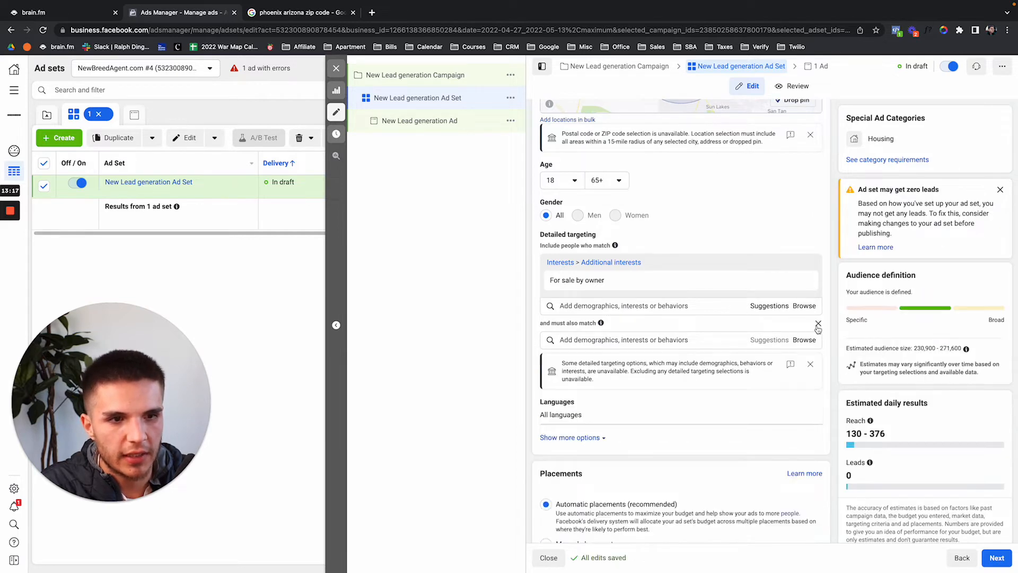
pyautogui.click(818, 323)
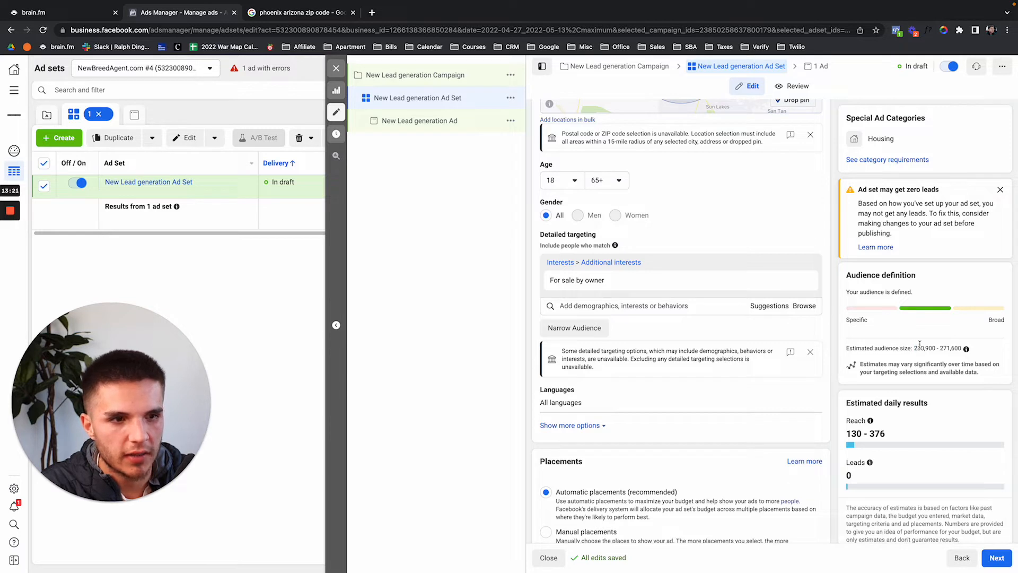
pyautogui.moveTo(914, 348); pyautogui.dragTo(982, 348)
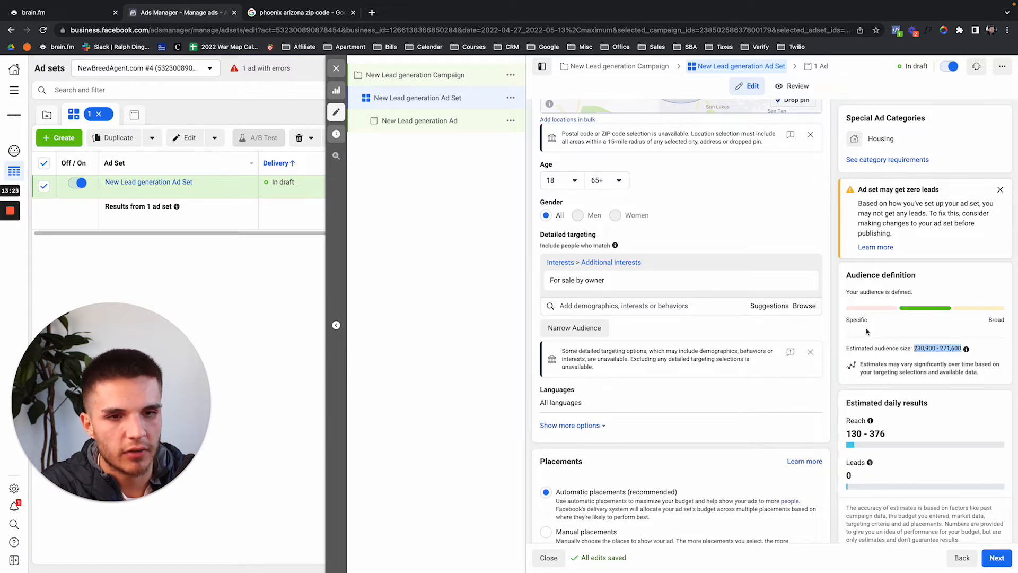
pyautogui.moveTo(796, 278)
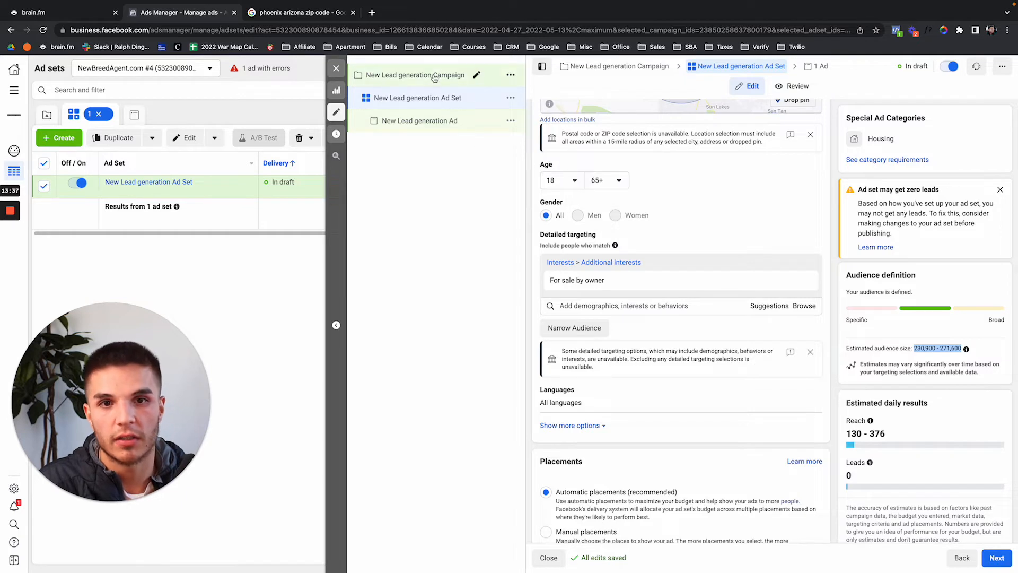
# Remove Housing from the campaign's special ad categories and return to the ad set.
pyautogui.scroll(3, 538, 241)
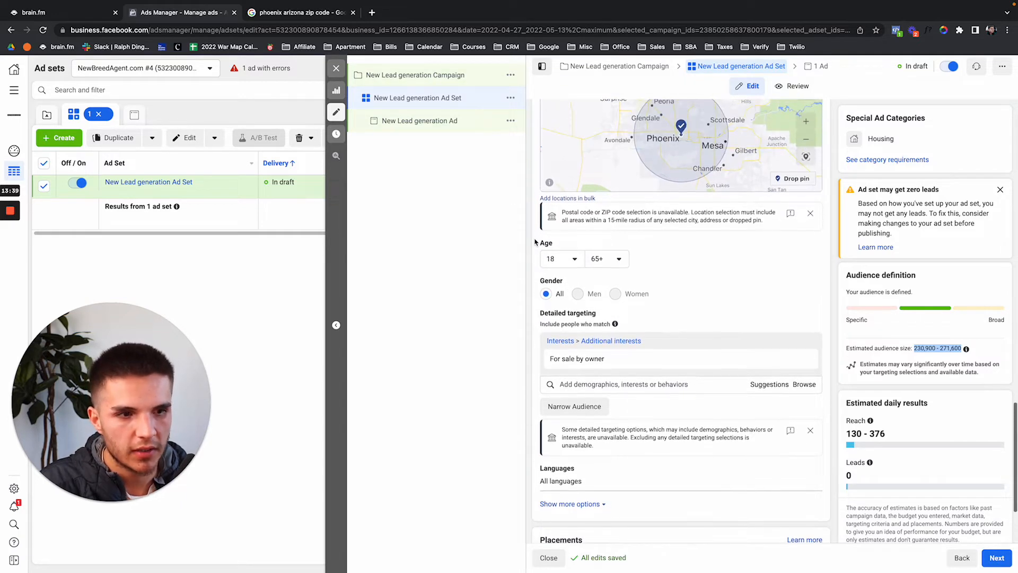
pyautogui.scroll(1, 536, 241)
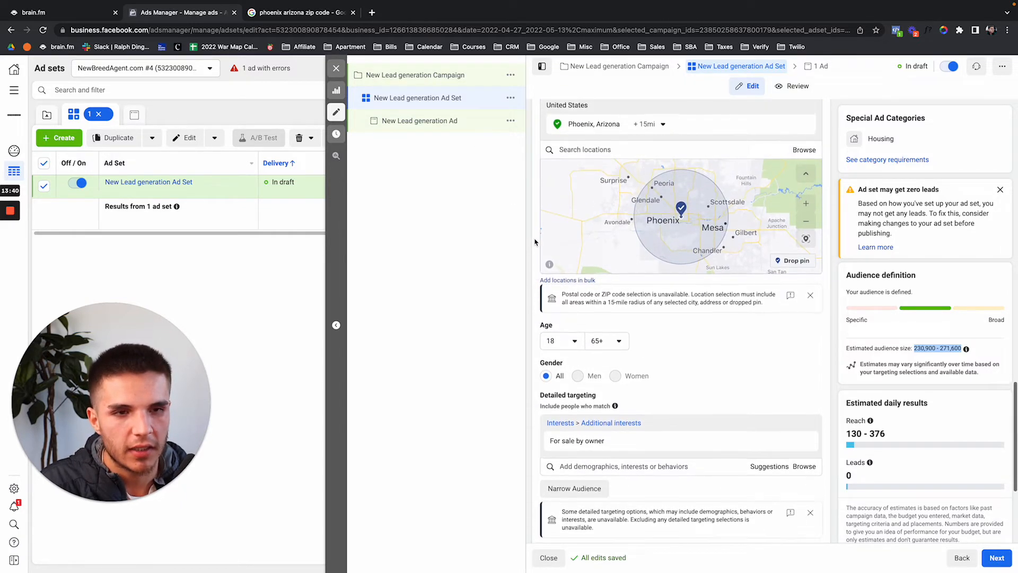
pyautogui.click(431, 79)
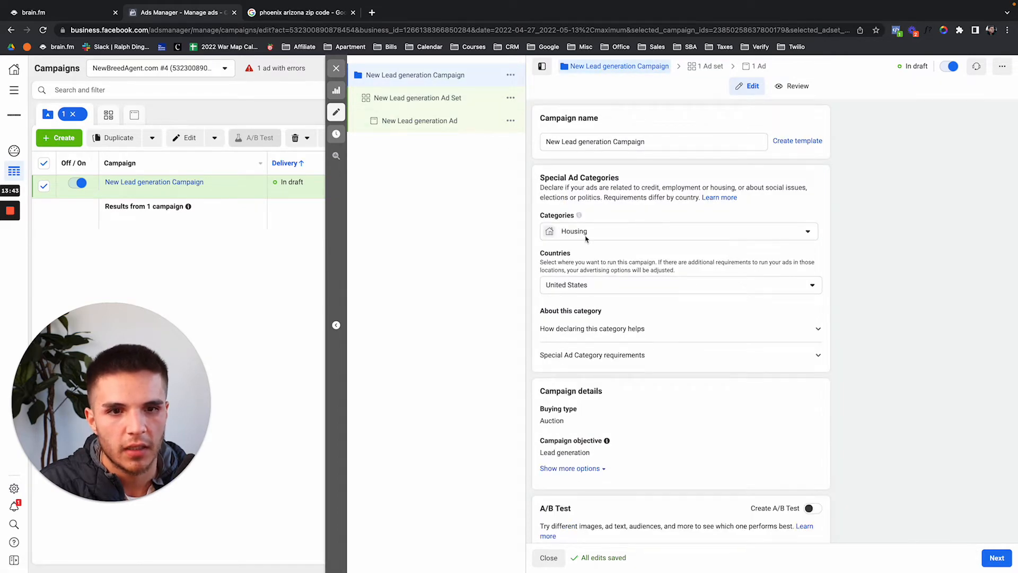
pyautogui.click(586, 236)
pyautogui.click(593, 324)
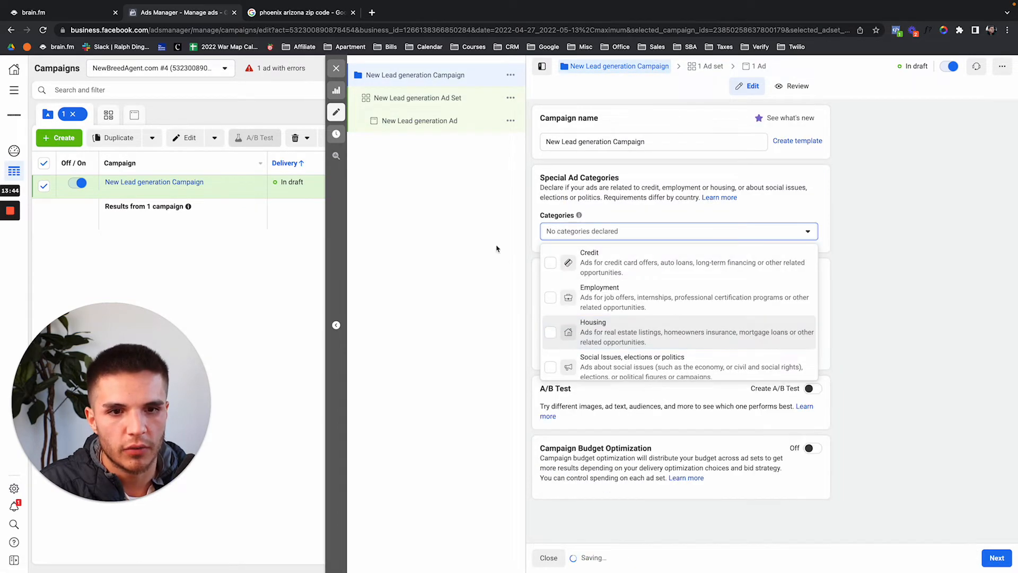
pyautogui.click(443, 100)
pyautogui.scroll(-16, 623, 306)
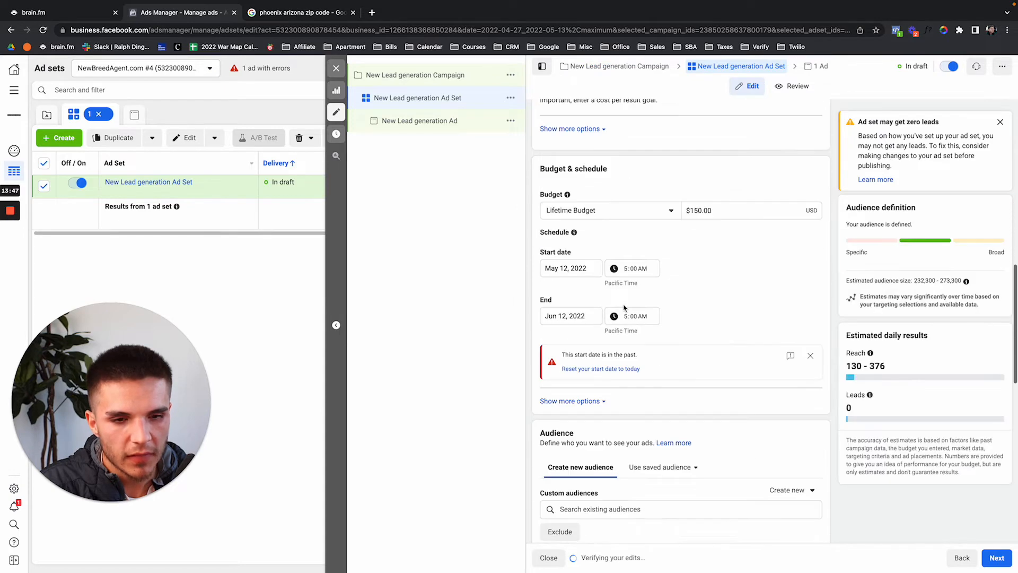
pyautogui.scroll(-3, 624, 308)
# Set the ad set location to ZIP code 85009, Phoenix, Arizona.
pyautogui.click(639, 194)
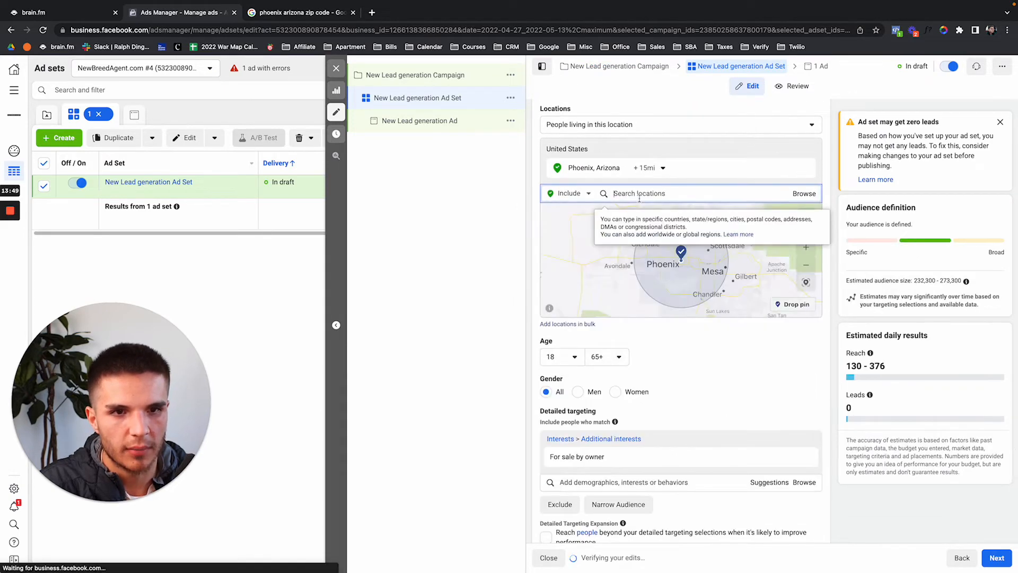
pyautogui.write('8200')
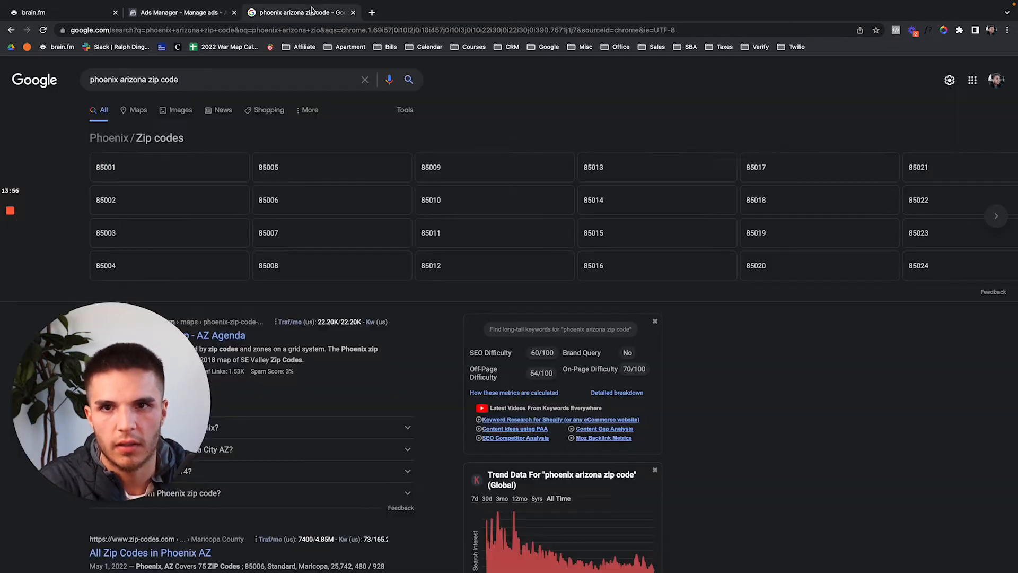
pyautogui.click(313, 11)
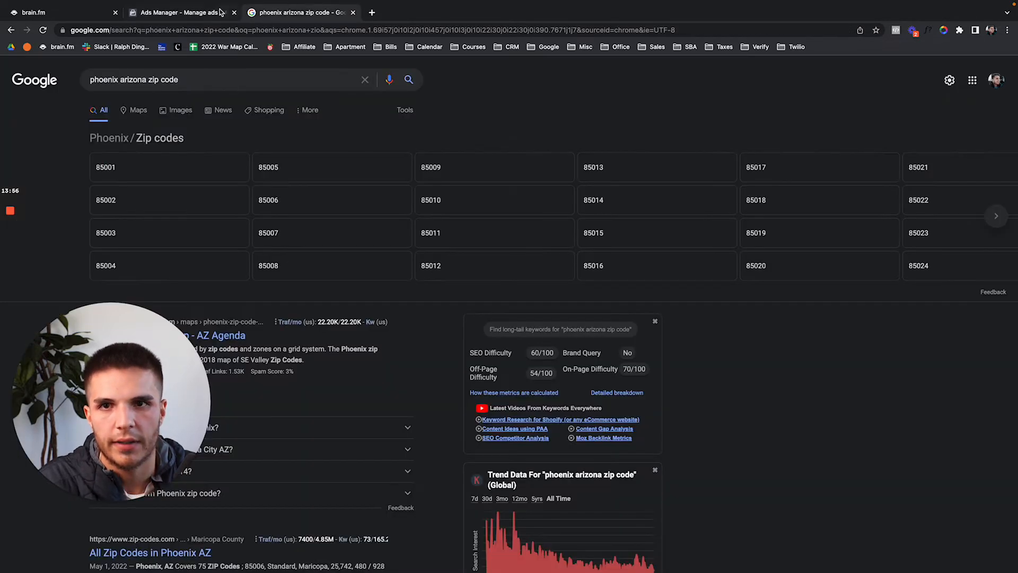
pyautogui.click(184, 11)
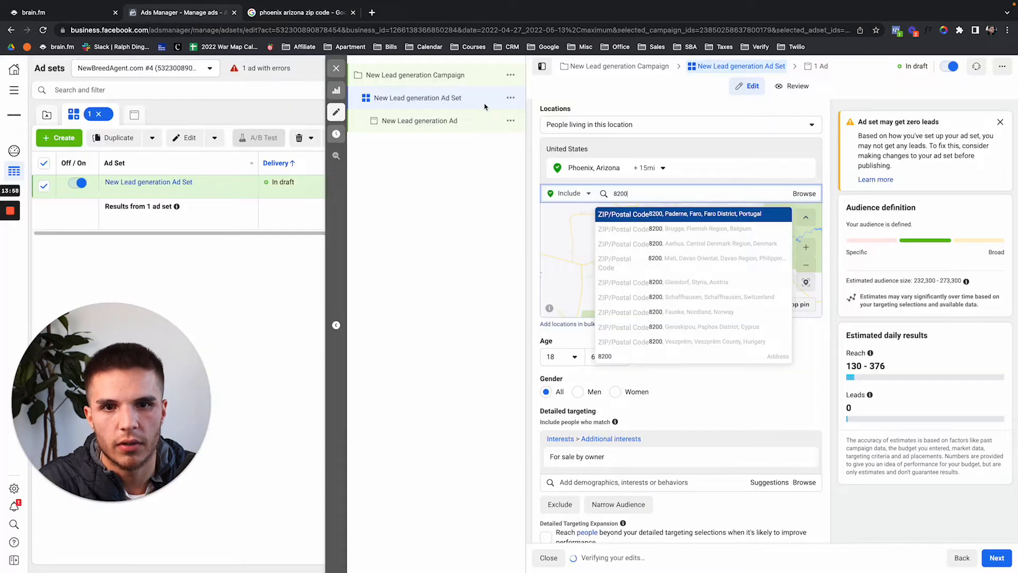
pyautogui.doubleClick(621, 193)
pyautogui.write('5')
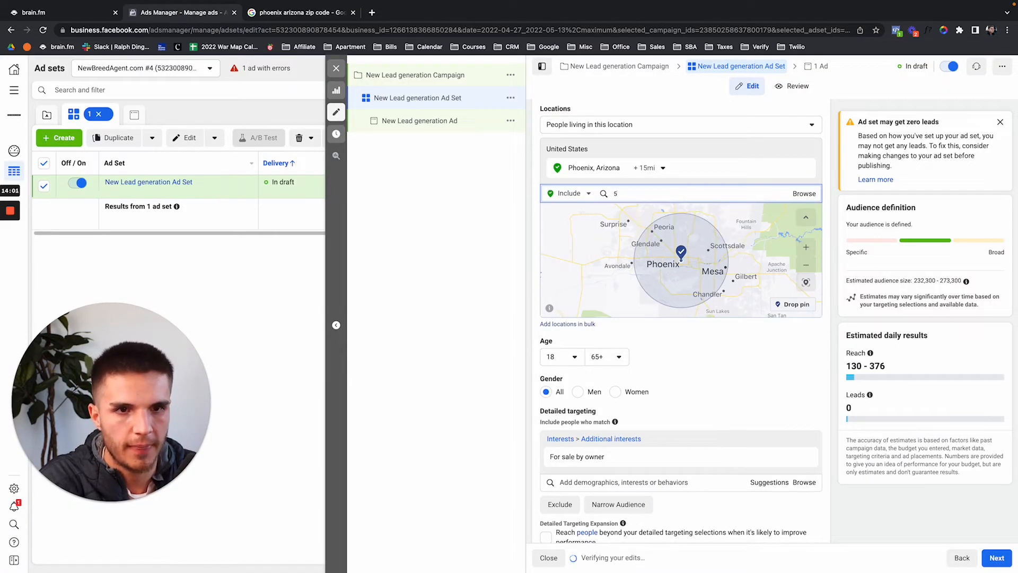
pyautogui.write('5009')
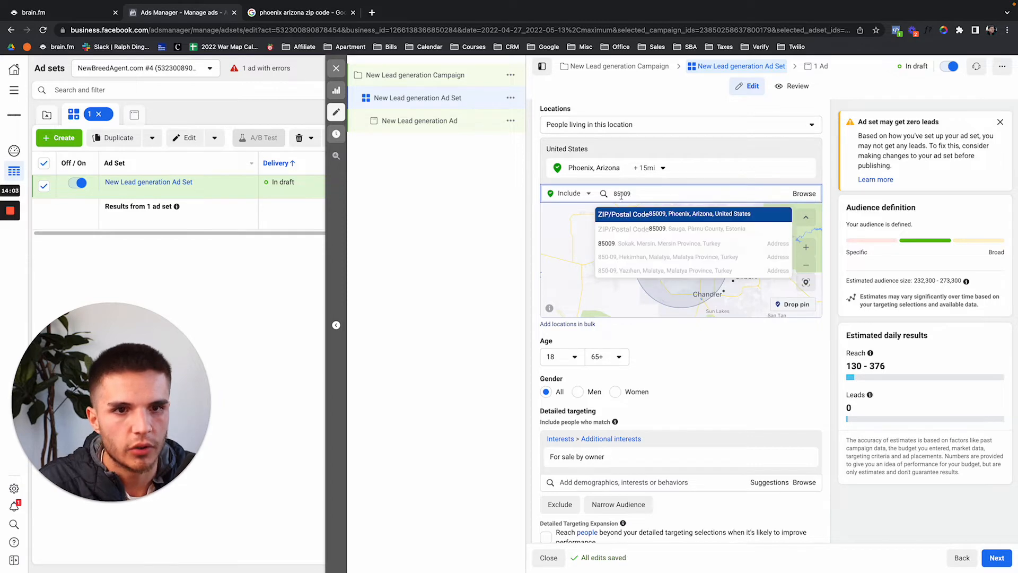
pyautogui.click(627, 214)
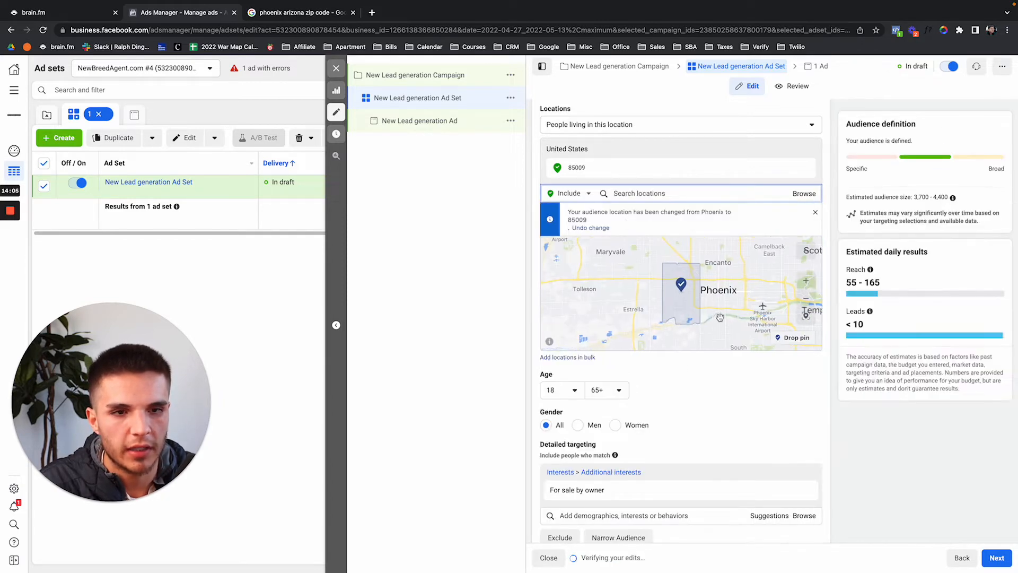
pyautogui.scroll(-2, 684, 430)
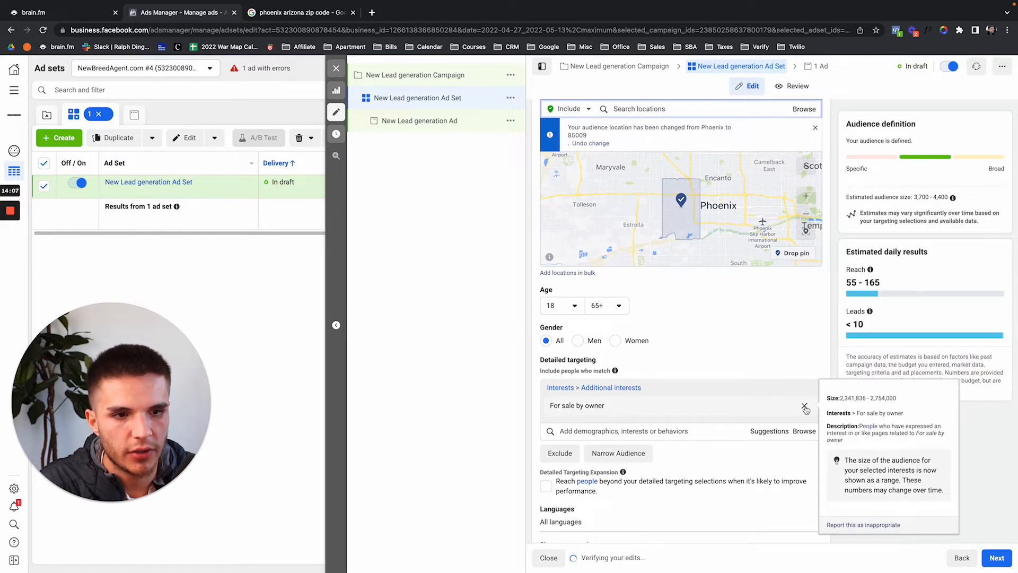
# Swap the For sale by owner interest for Cleaning and show suggested interests.
pyautogui.click(808, 409)
pyautogui.click(721, 388)
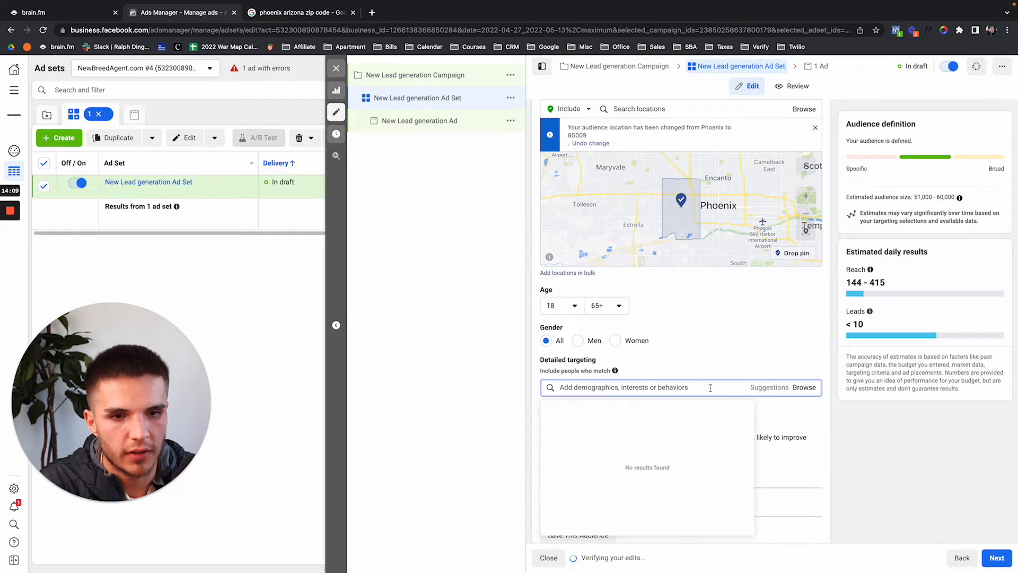
pyautogui.write('ho')
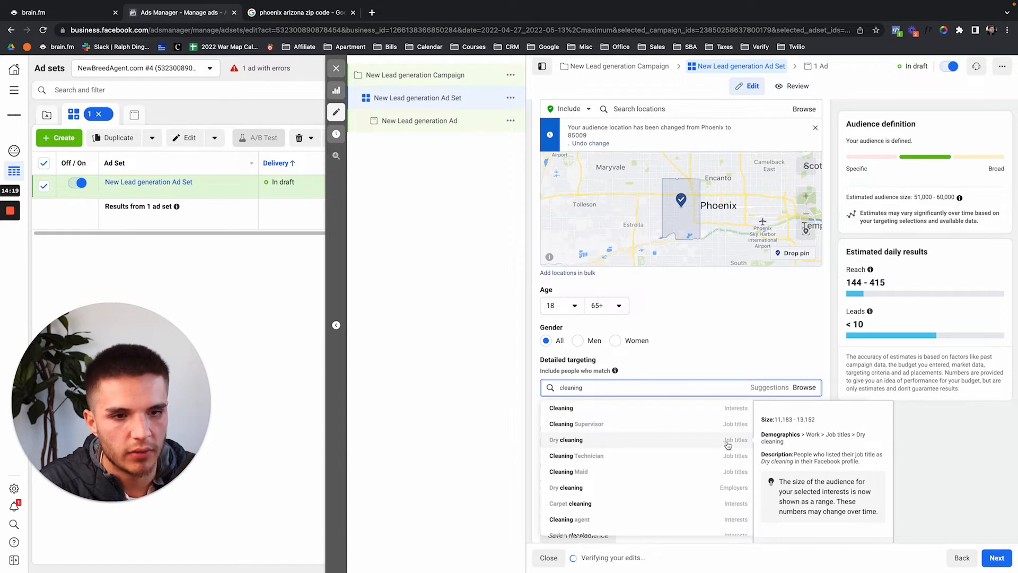
pyautogui.click(709, 407)
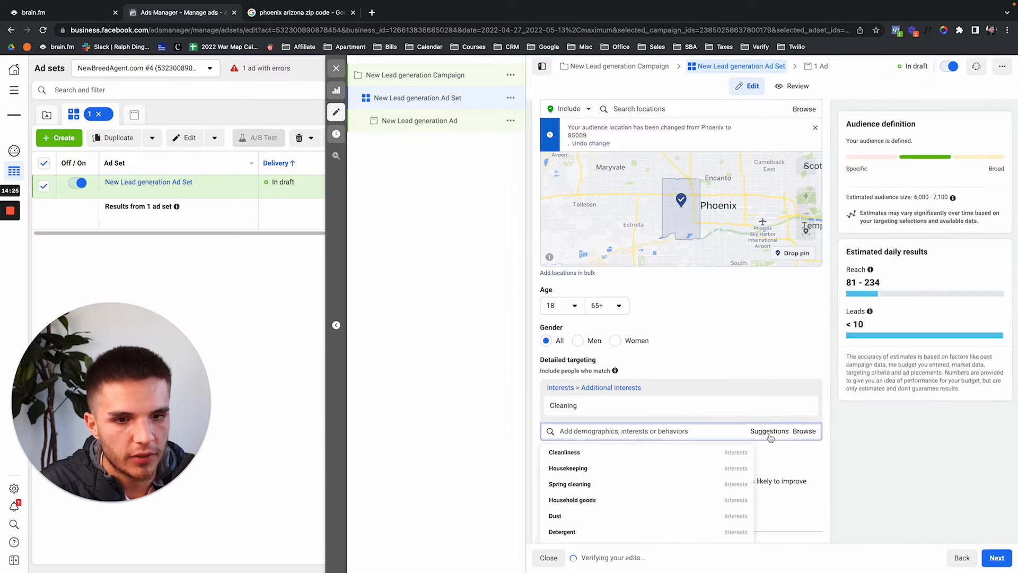
pyautogui.click(770, 432)
# Add Housekeeping, Cleanliness and Epoxy as detailed targeting interests.
pyautogui.scroll(-2, 690, 424)
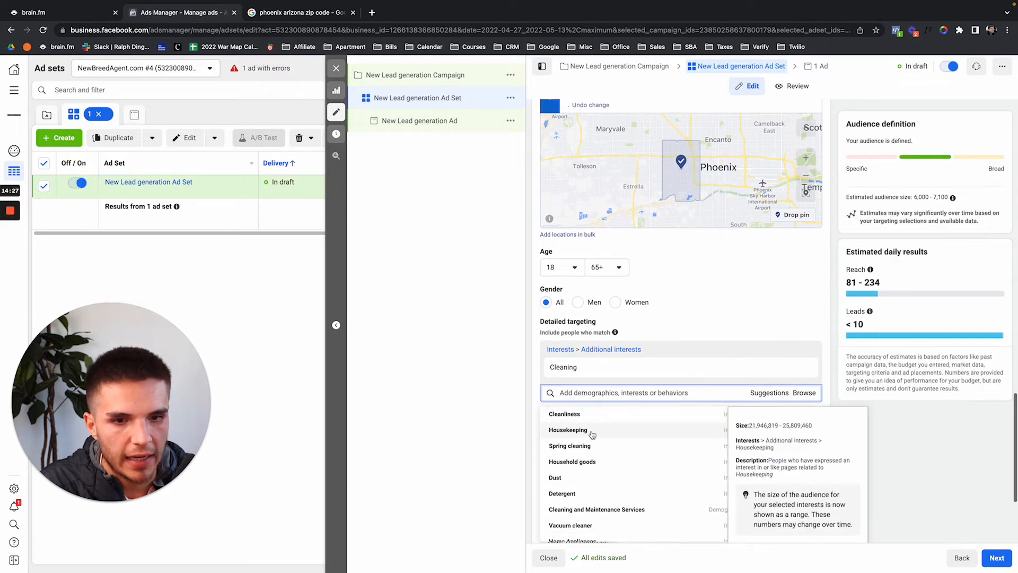
pyautogui.click(593, 437)
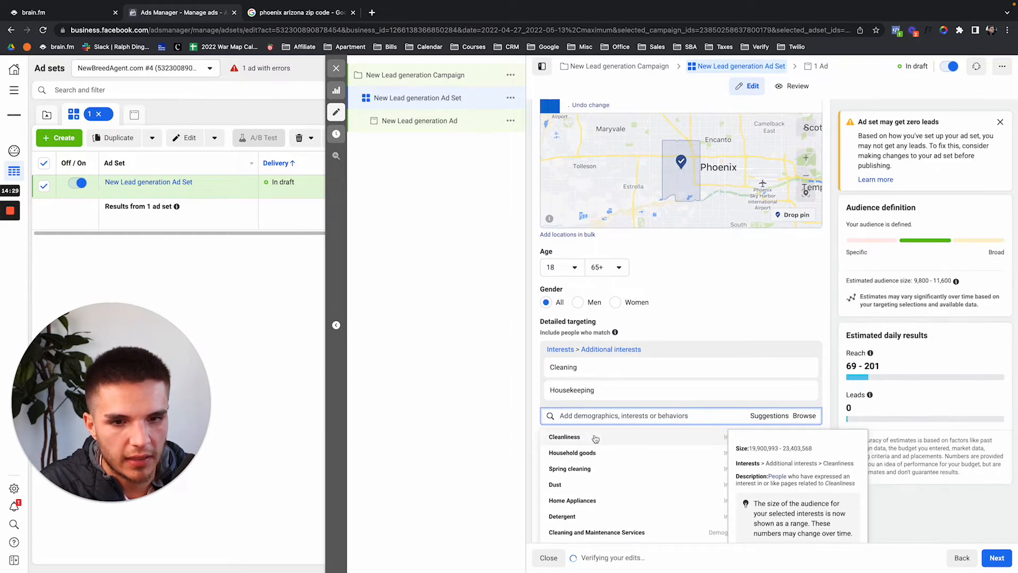
pyautogui.click(599, 444)
pyautogui.click(597, 440)
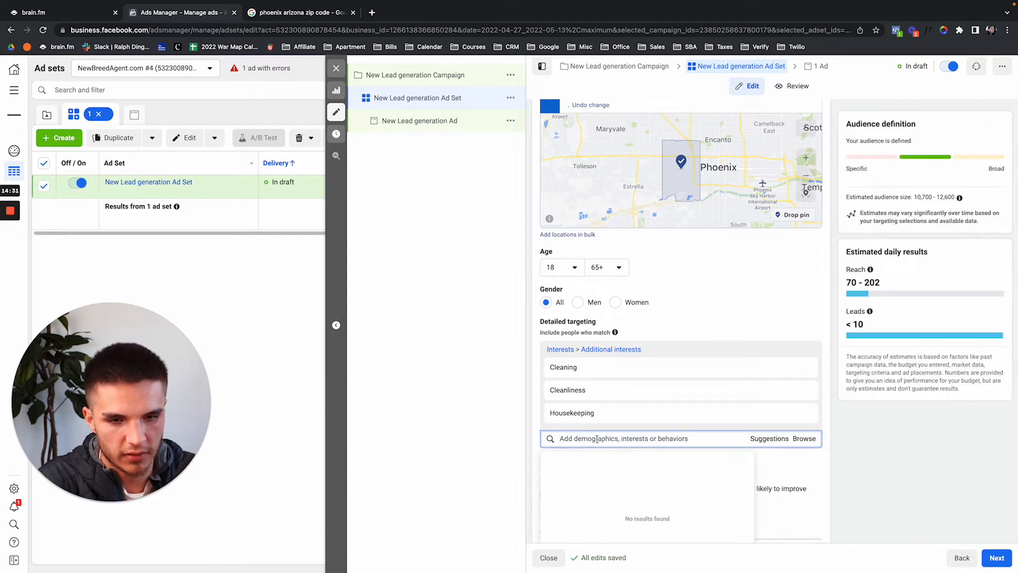
pyautogui.scroll(-2, 597, 439)
pyautogui.scroll(-1, 597, 439)
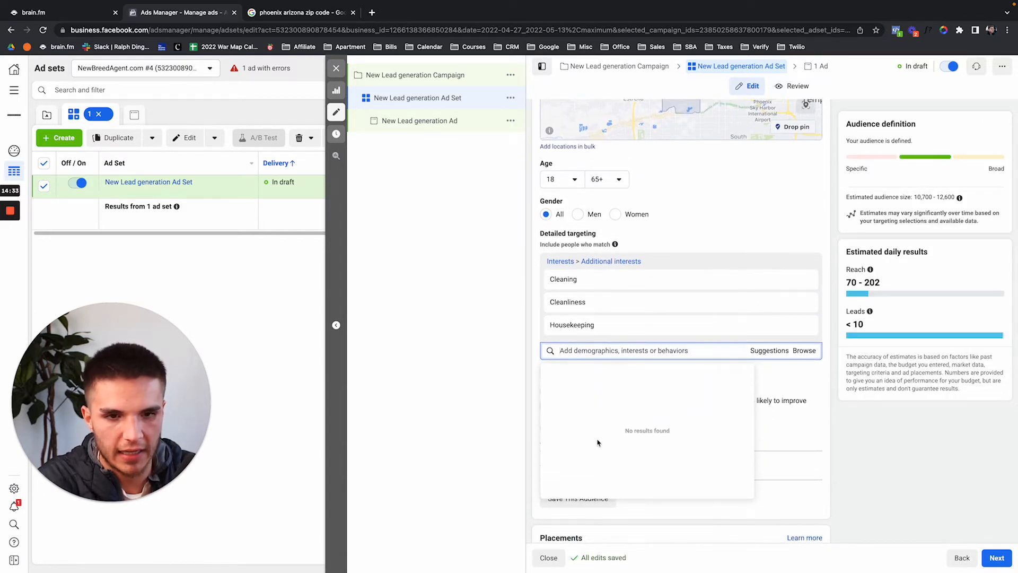
pyautogui.write('expo')
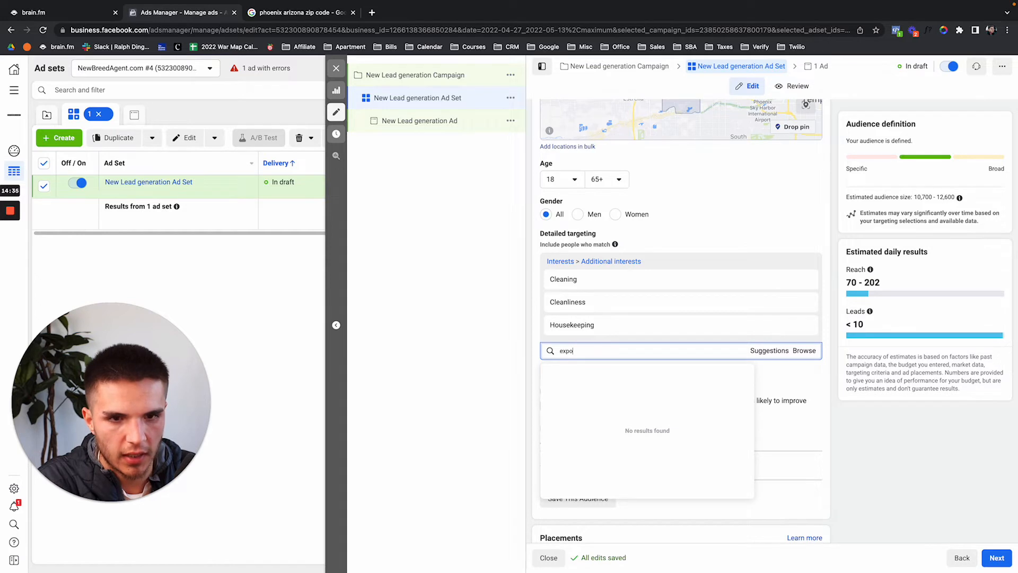
pyautogui.write('cy')
pyautogui.press('BackSpace')
pyautogui.press('BackSpace')
pyautogui.press('BackSpace')
pyautogui.press('BackSpace')
pyautogui.press('BackSpace')
pyautogui.write('poxy')
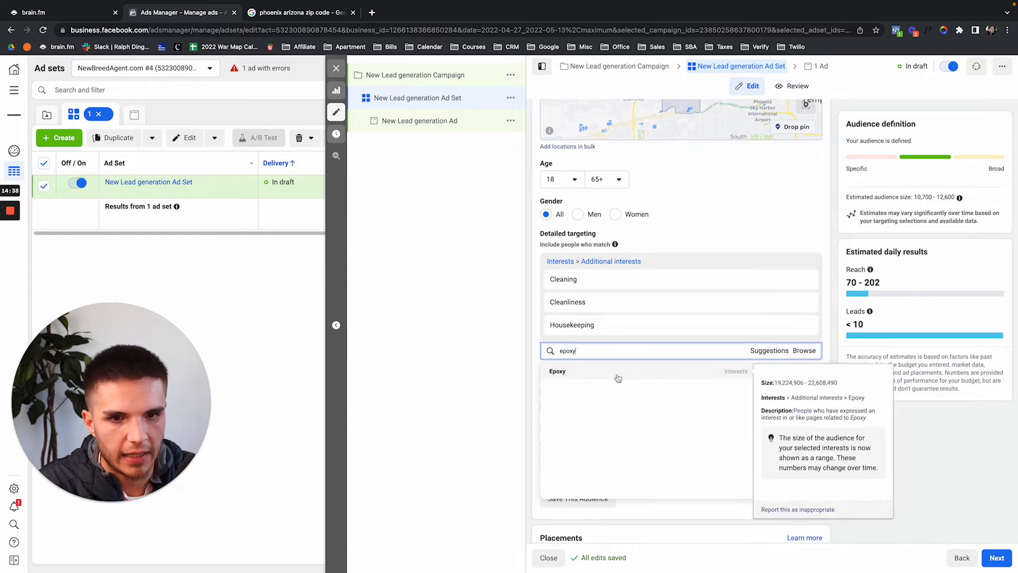
pyautogui.click(615, 374)
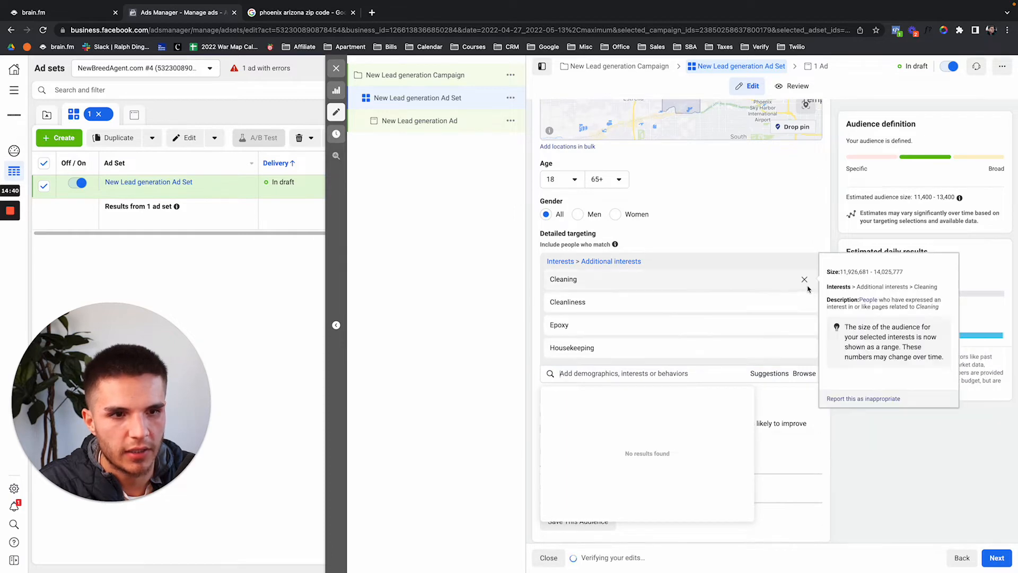
# Remove Cleaning, Cleanliness and Housekeeping, leaving Epoxy with a 1,200–1,500 audience.
pyautogui.click(805, 280)
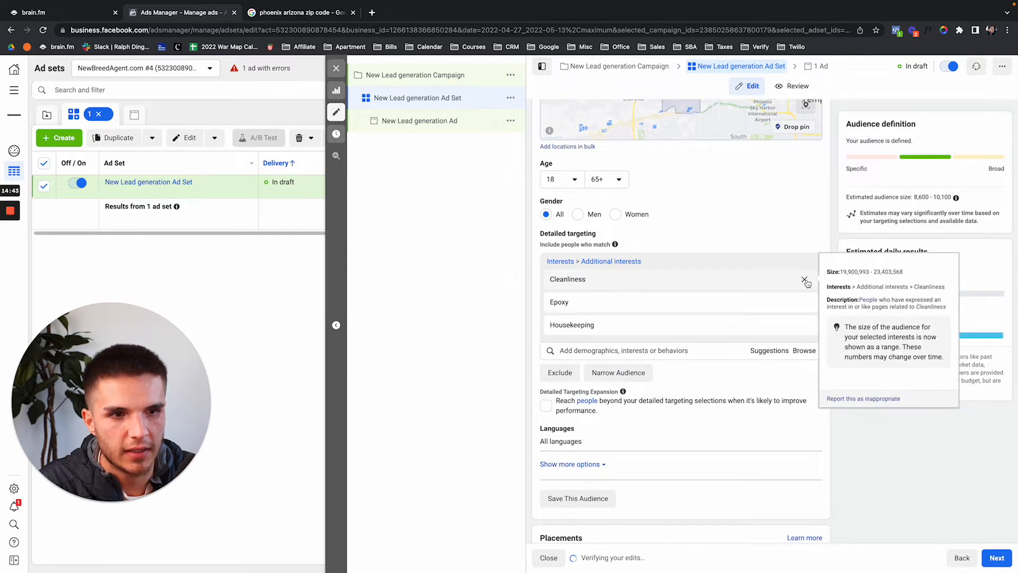
pyautogui.click(808, 280)
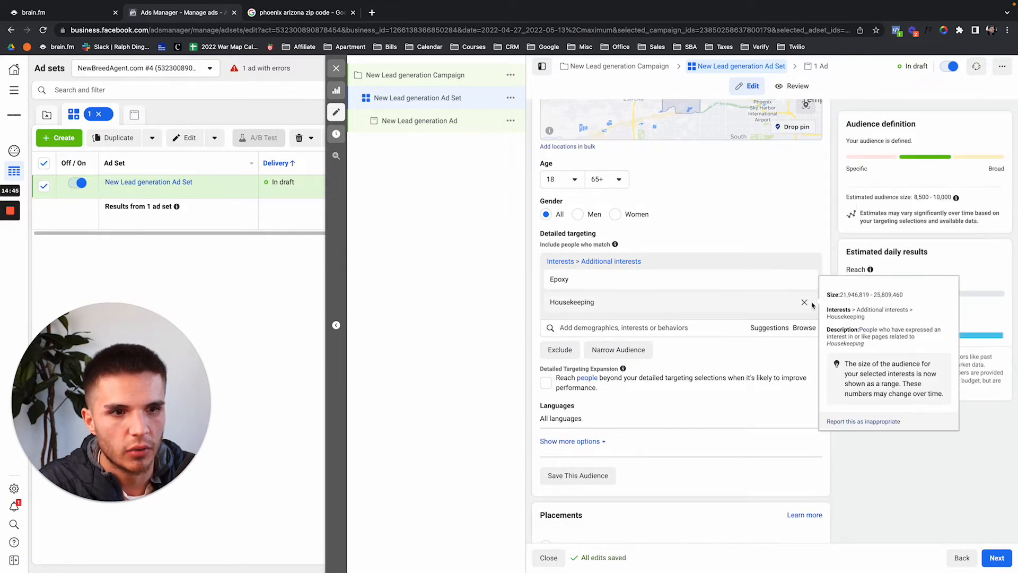
pyautogui.click(807, 302)
pyautogui.click(790, 306)
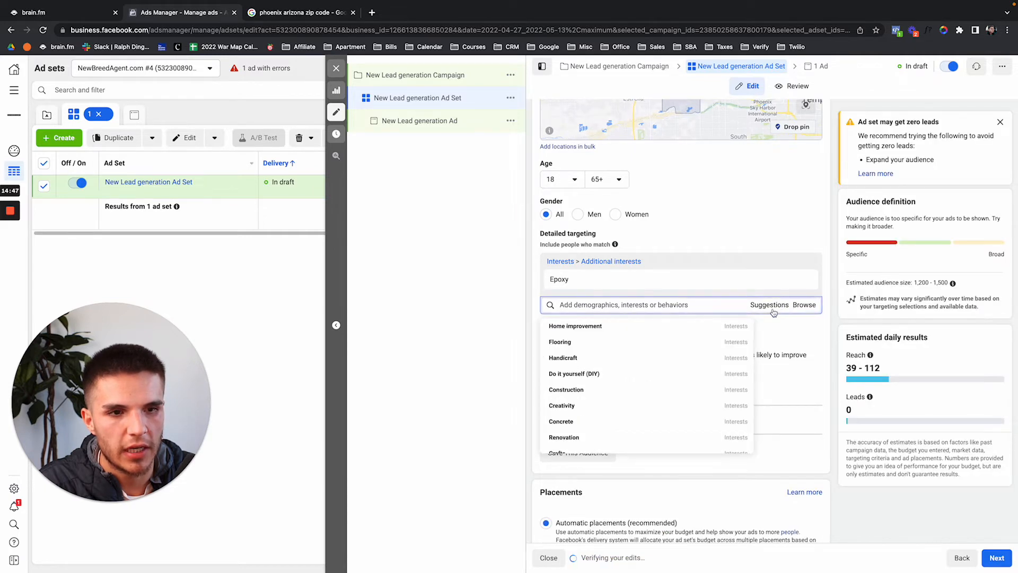
pyautogui.click(774, 310)
pyautogui.click(773, 310)
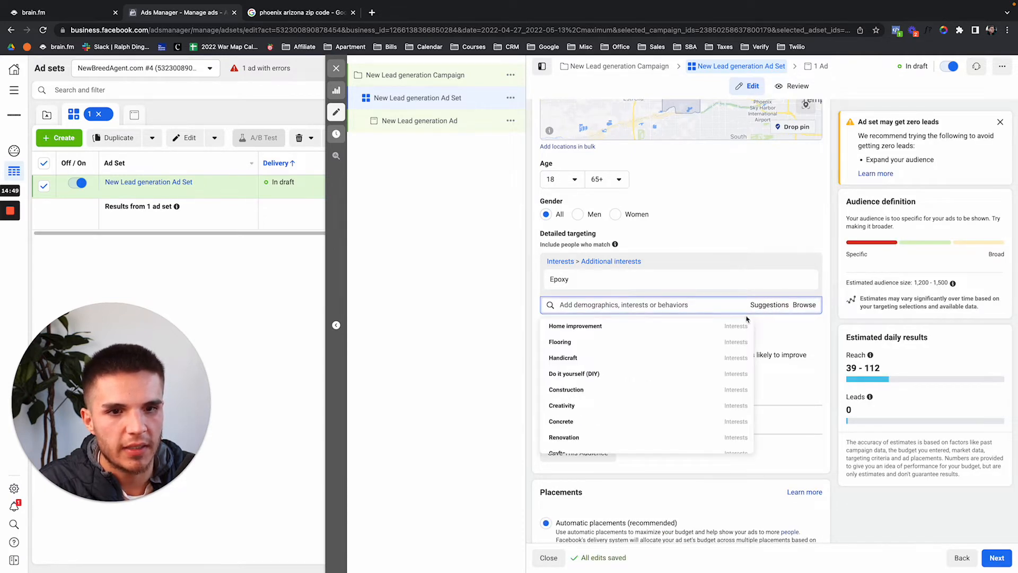
pyautogui.moveTo(698, 328)
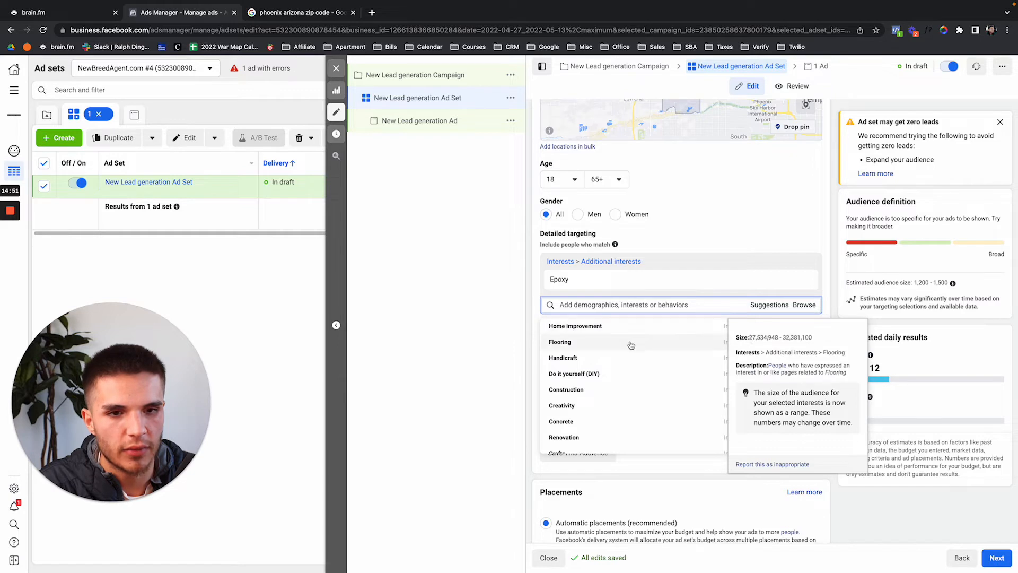
pyautogui.moveTo(575, 286)
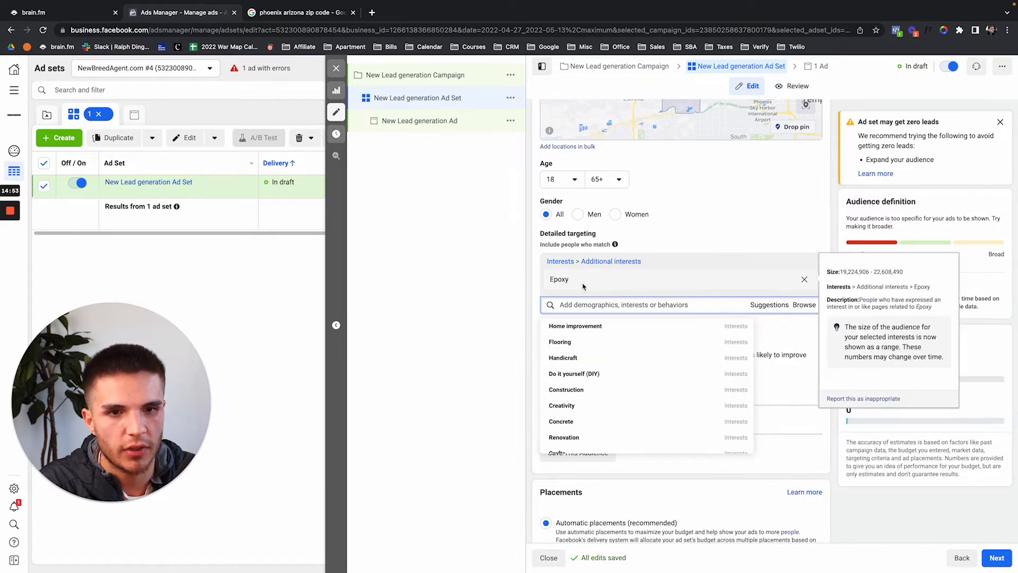
pyautogui.click(700, 306)
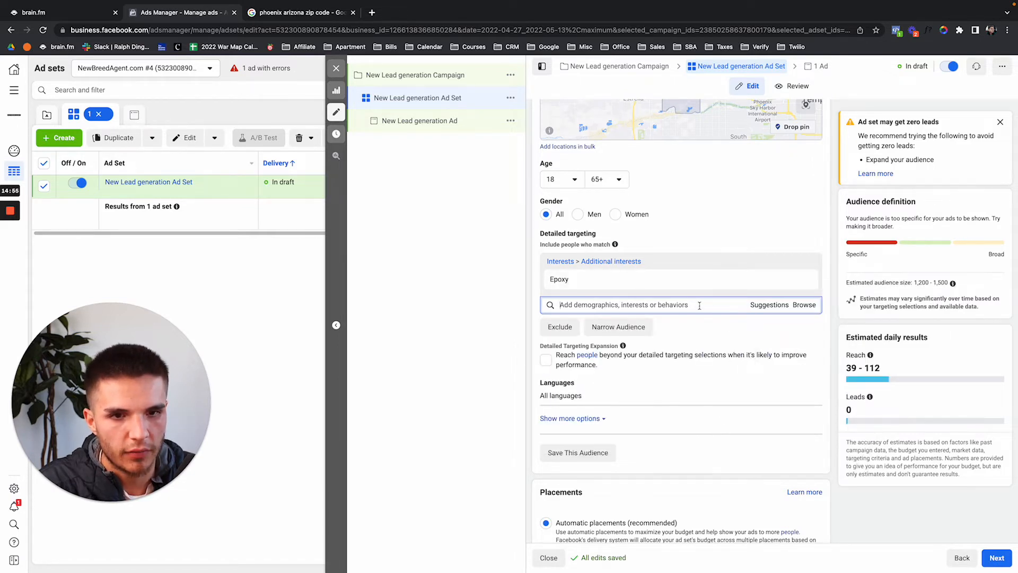
pyautogui.write('home imp')
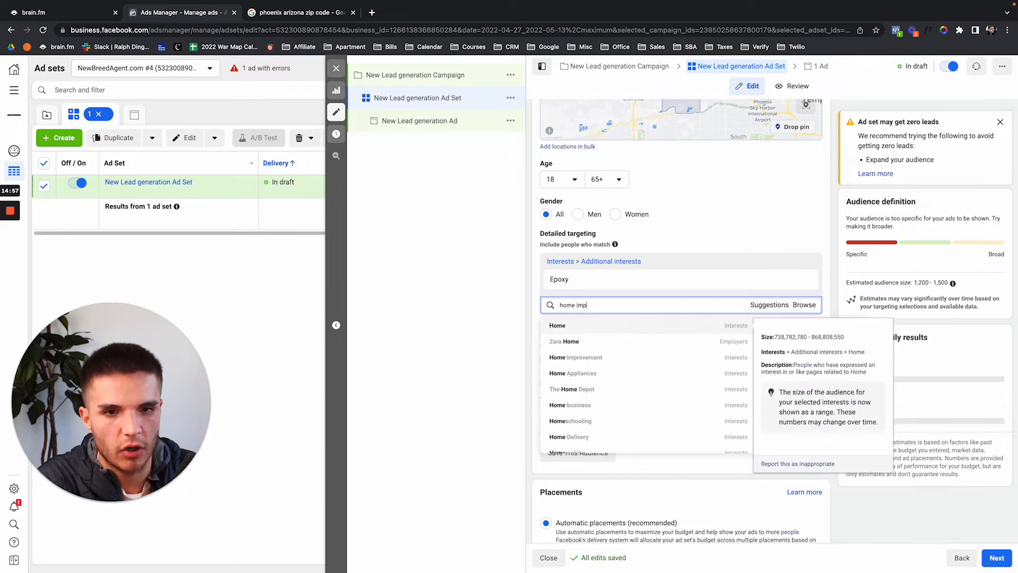
pyautogui.write('rovement')
pyautogui.click(655, 326)
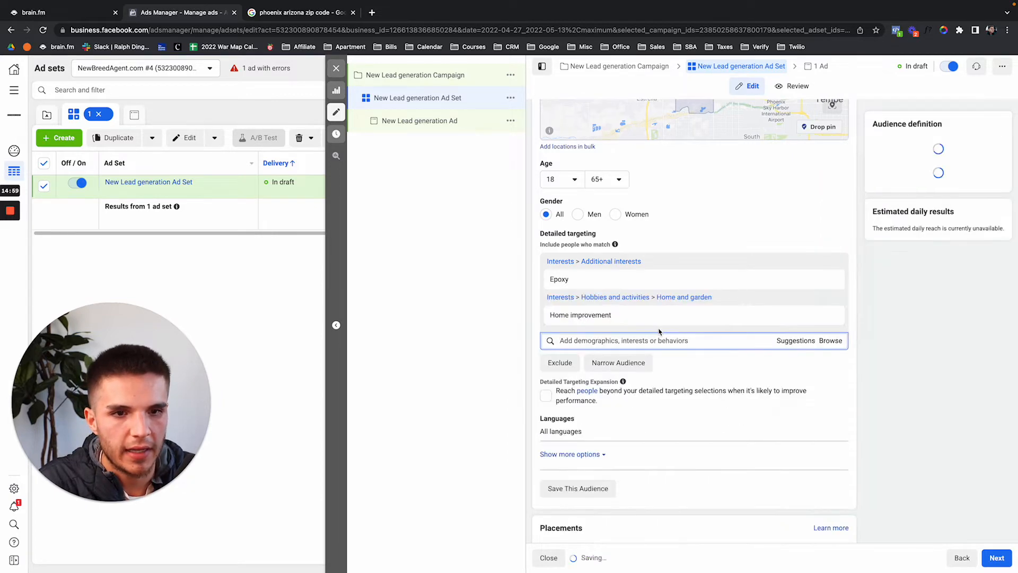
pyautogui.click(805, 279)
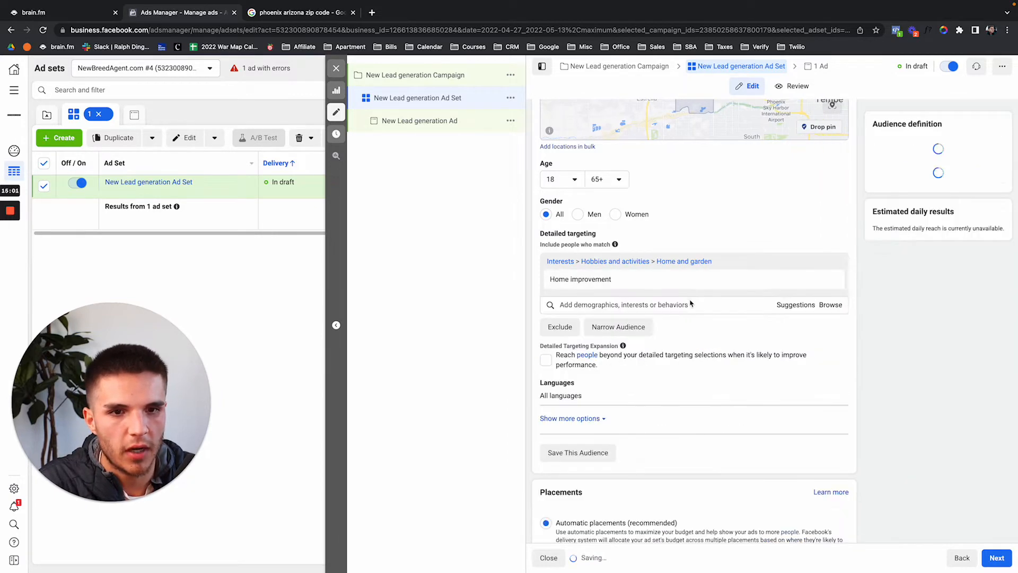
pyautogui.click(775, 309)
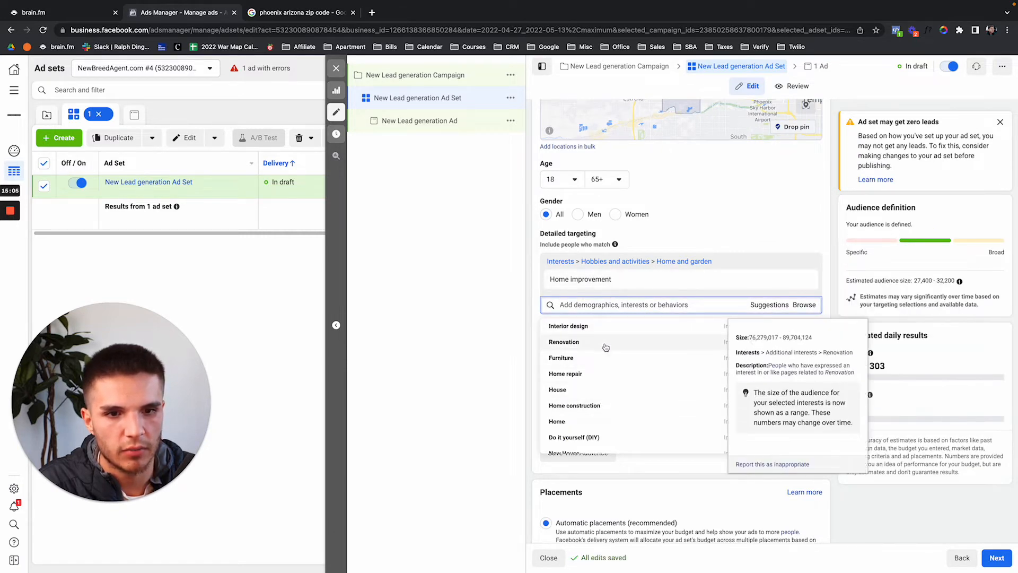
pyautogui.write('epoxy')
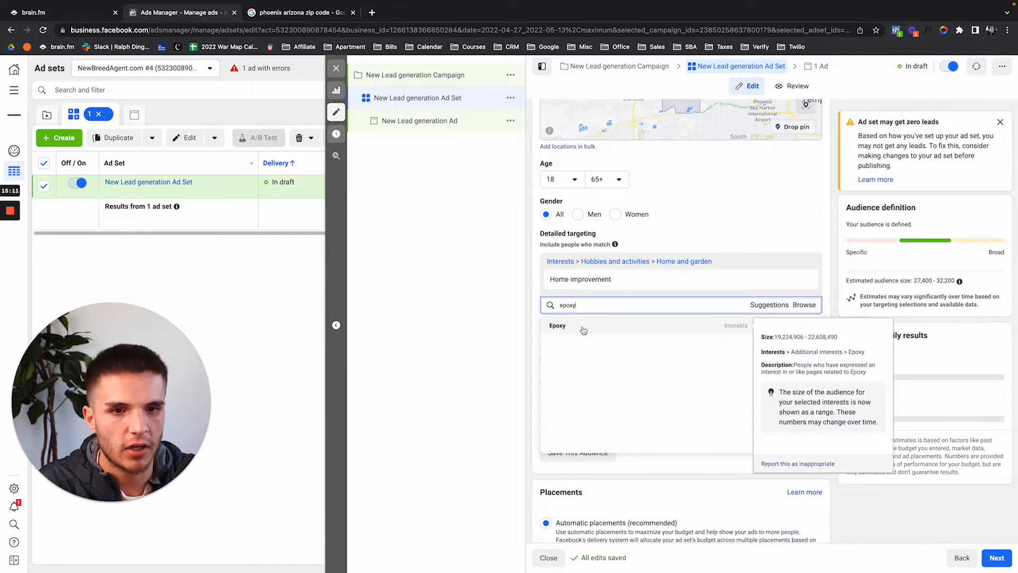
pyautogui.click(583, 328)
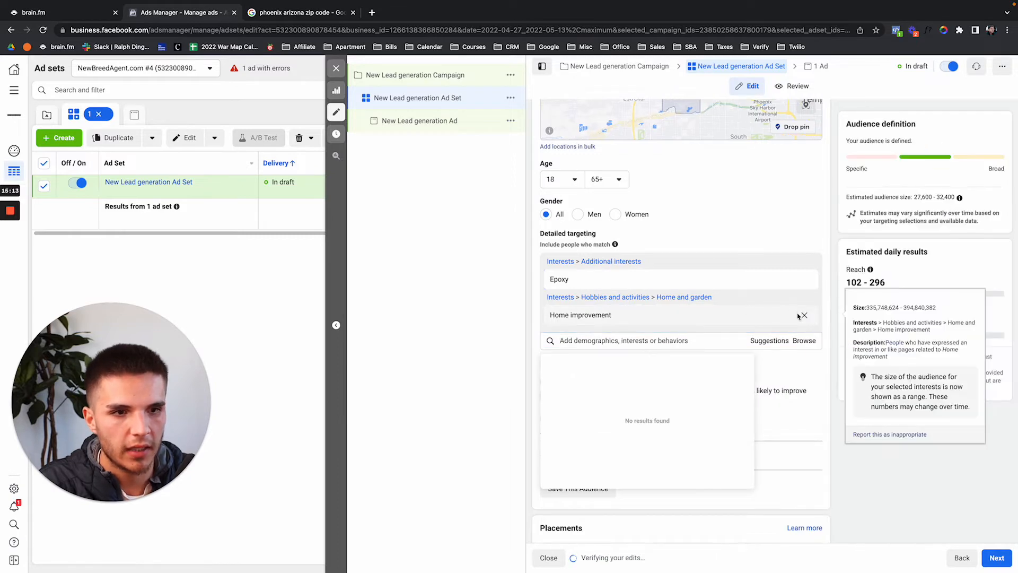
pyautogui.click(804, 316)
pyautogui.click(767, 307)
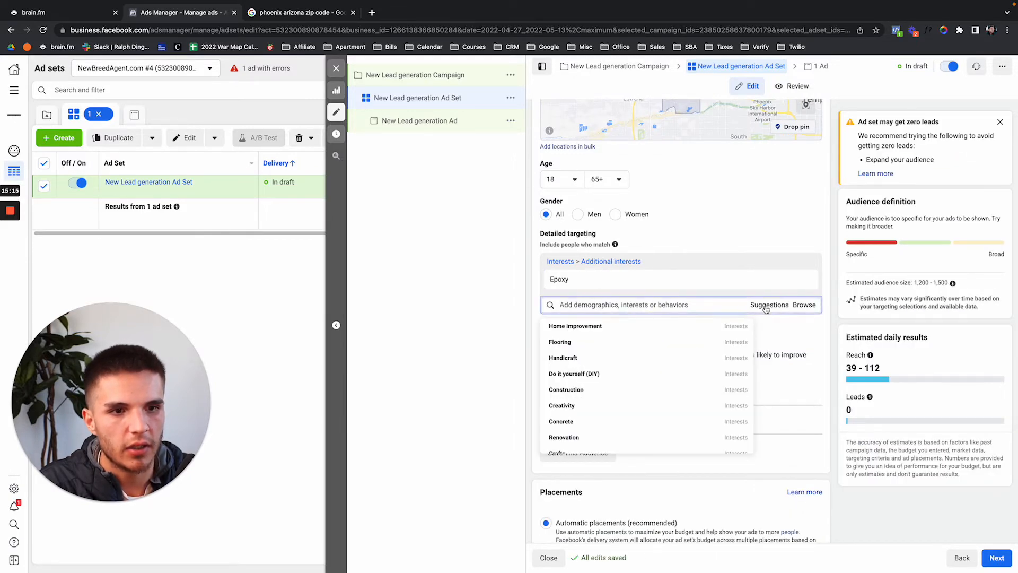
pyautogui.click(681, 326)
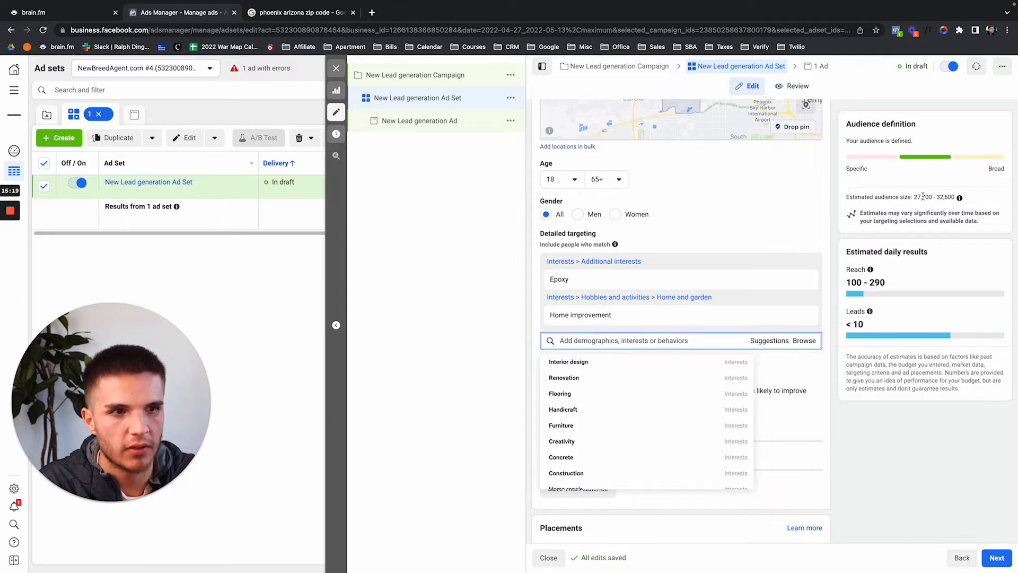
pyautogui.click(804, 316)
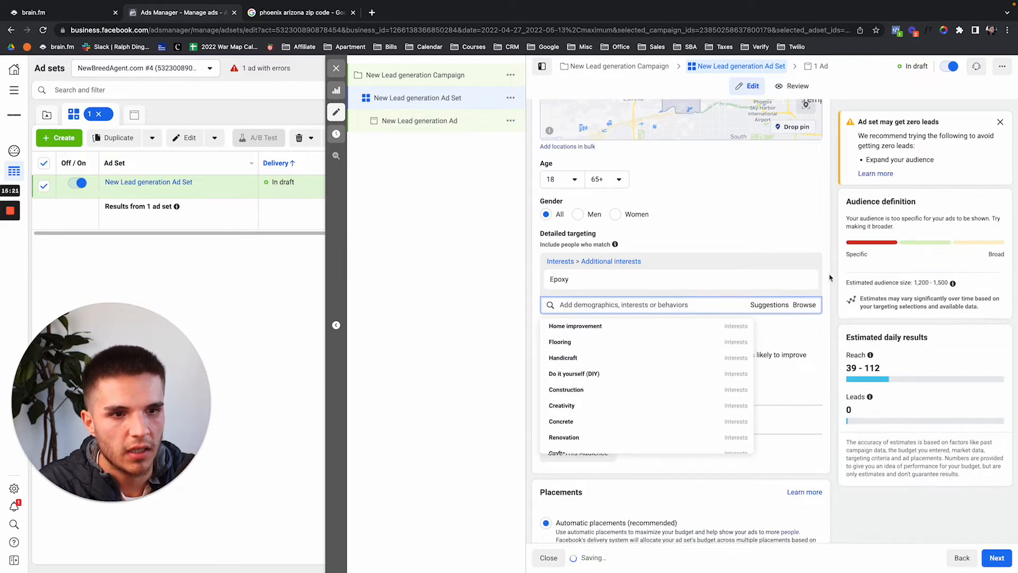
pyautogui.click(834, 243)
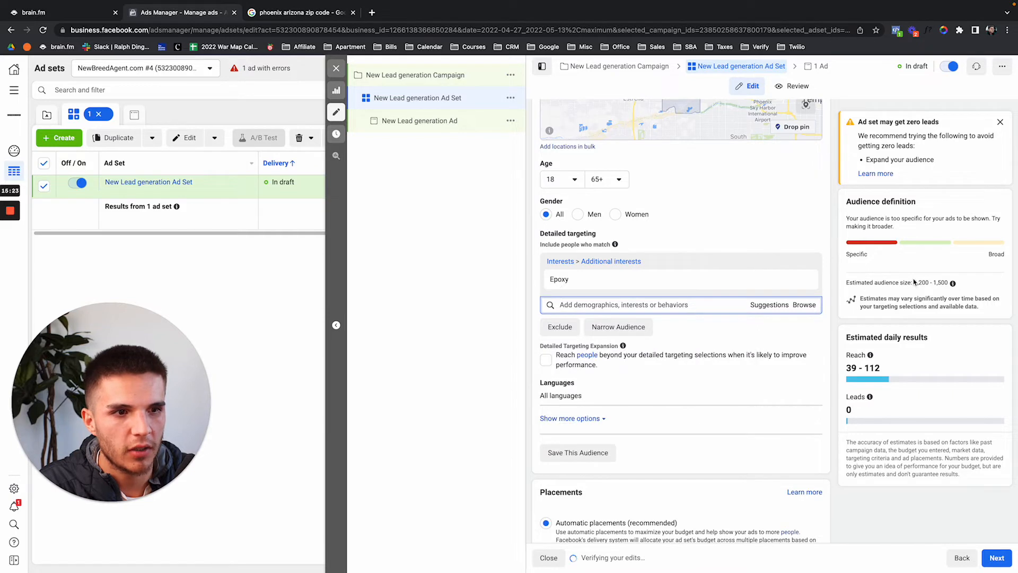
pyautogui.moveTo(914, 283); pyautogui.dragTo(940, 283)
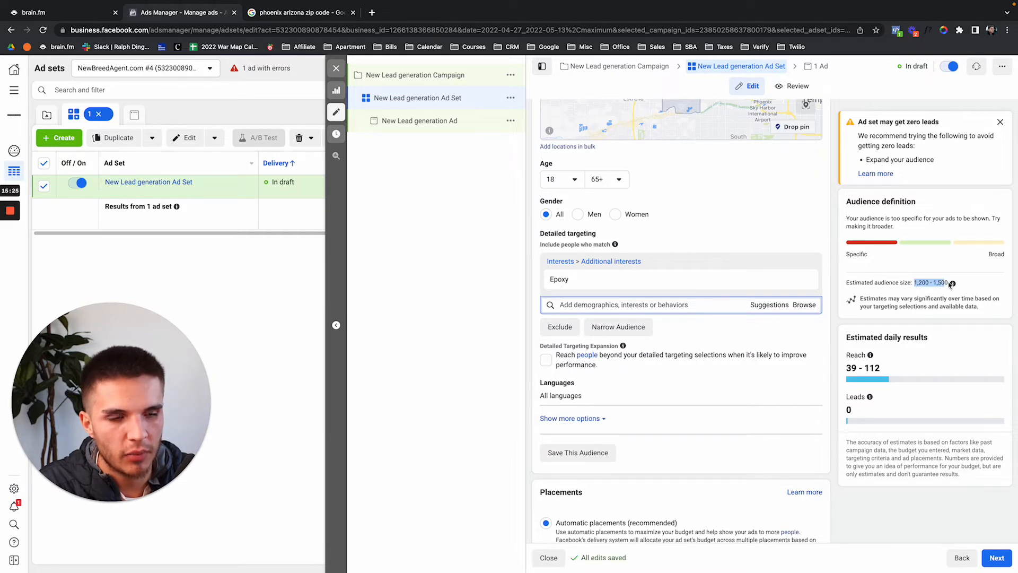
pyautogui.moveTo(952, 284)
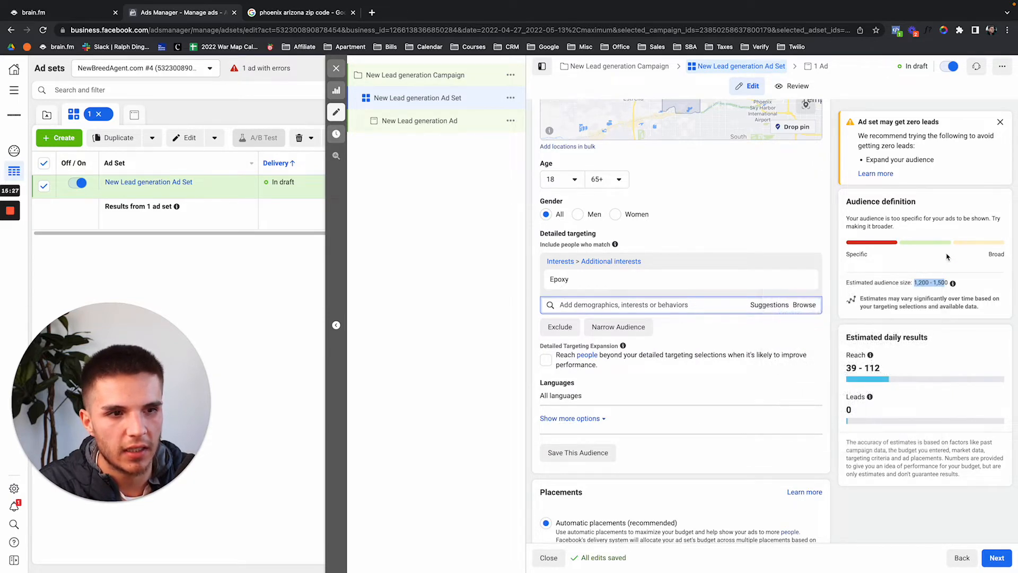
pyautogui.click(922, 273)
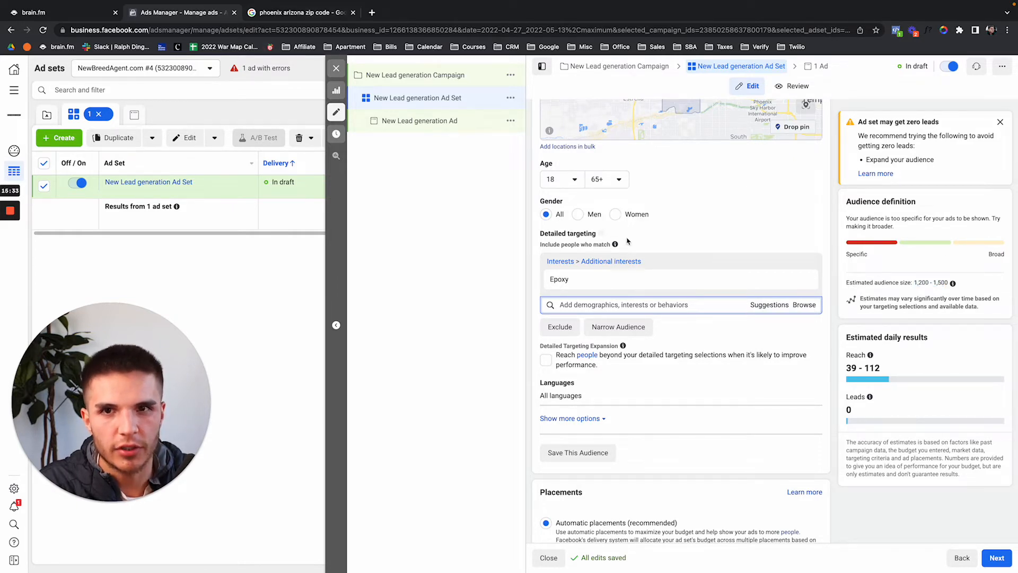
pyautogui.scroll(4, 662, 239)
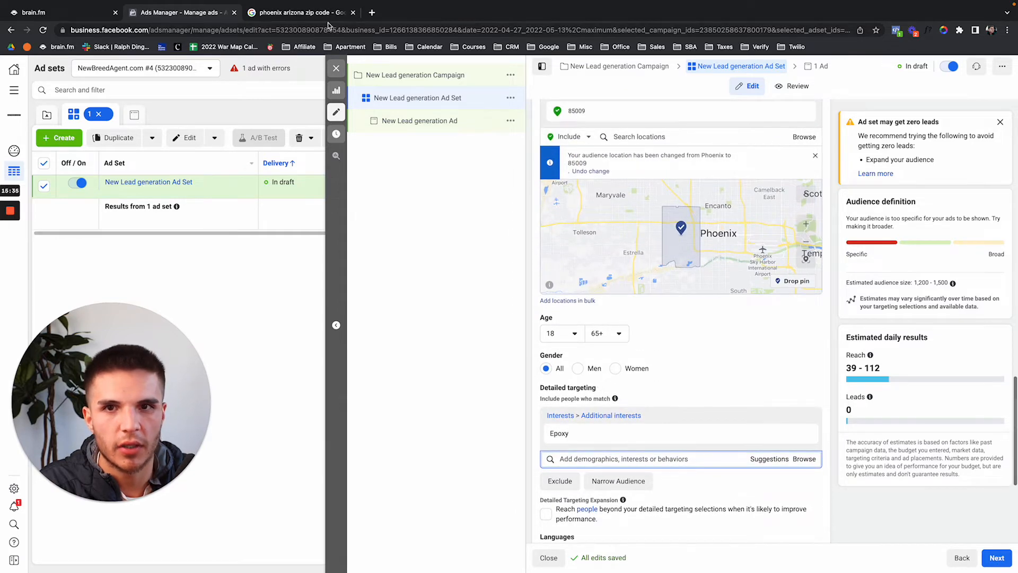
# Add Phoenix, Arizona ZIP code 85008 to the ad set's locations, checking the ZIP list.
pyautogui.click(305, 17)
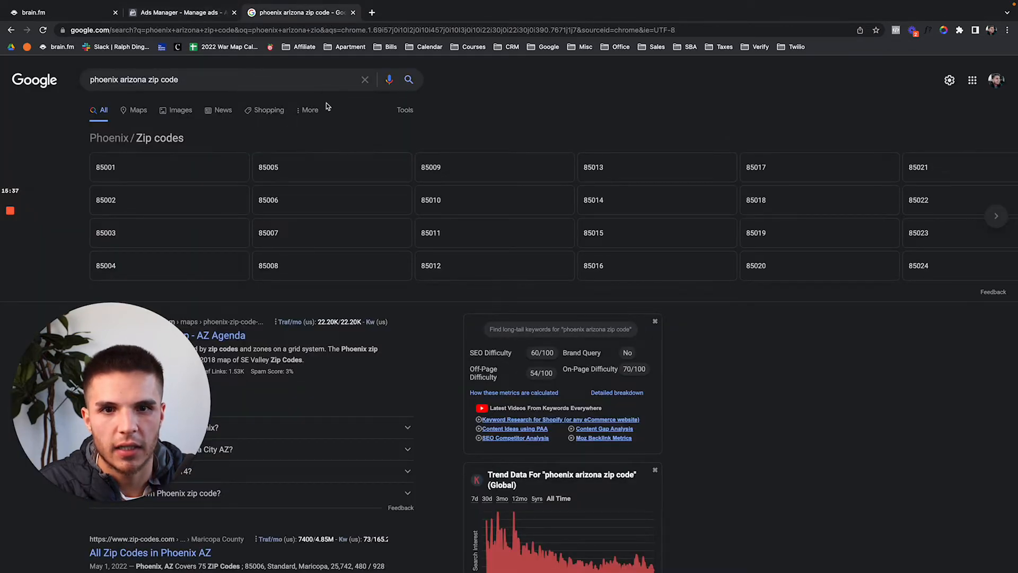
pyautogui.click(184, 13)
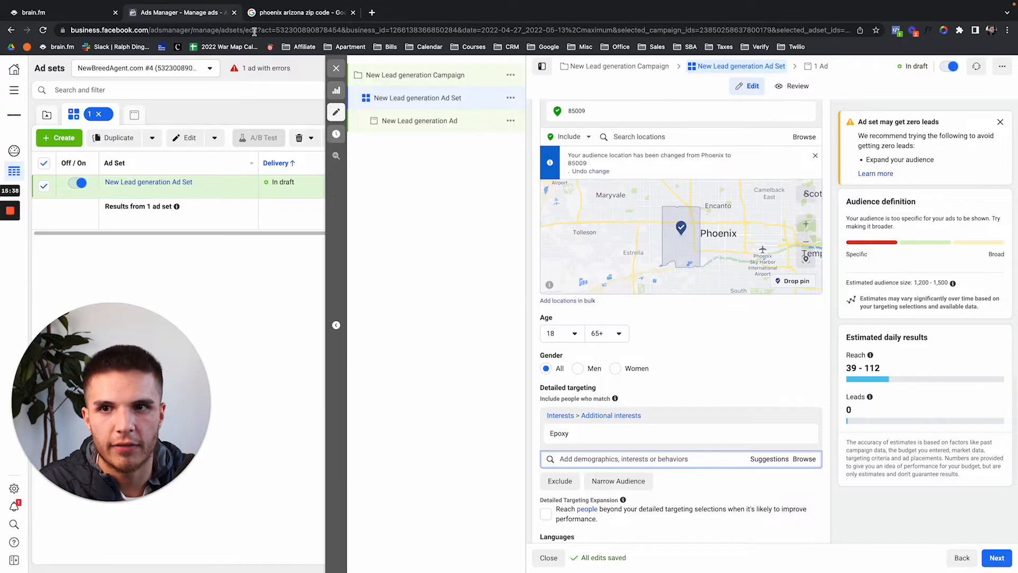
pyautogui.click(623, 137)
pyautogui.write('9')
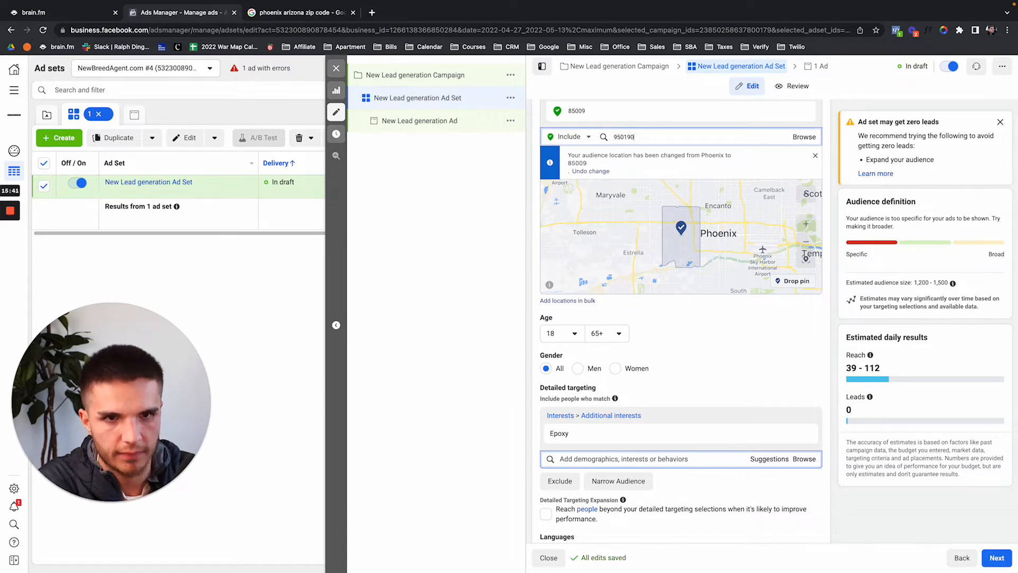
pyautogui.write('5019')
pyautogui.hotkey('ctrl', 'a')
pyautogui.write('8501')
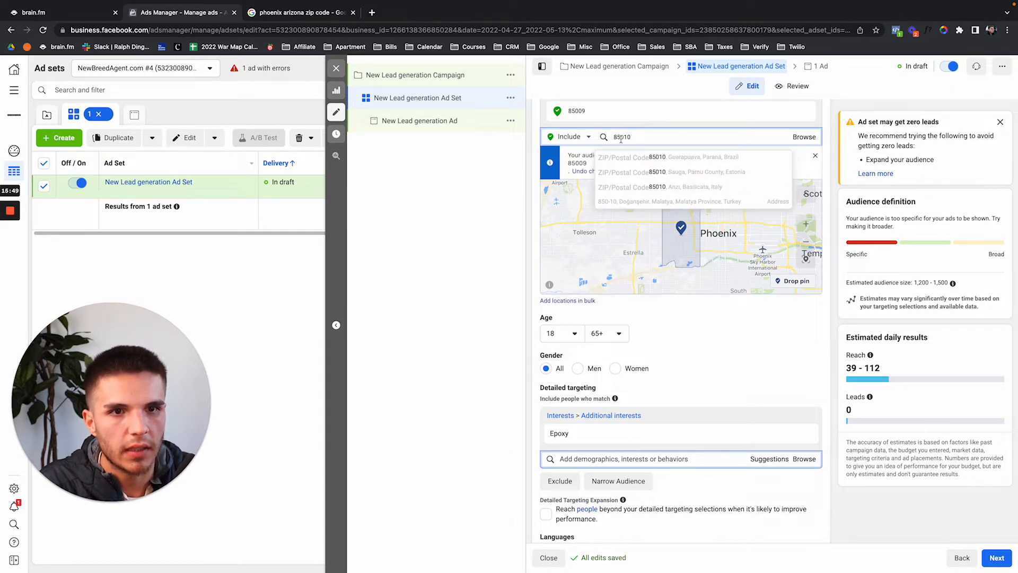
pyautogui.click(321, 14)
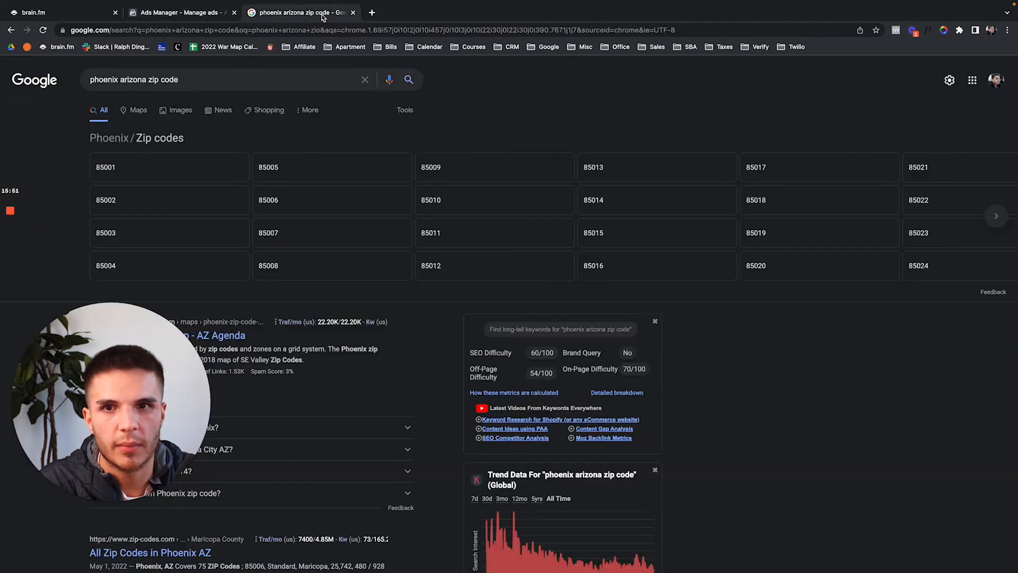
pyautogui.click(186, 13)
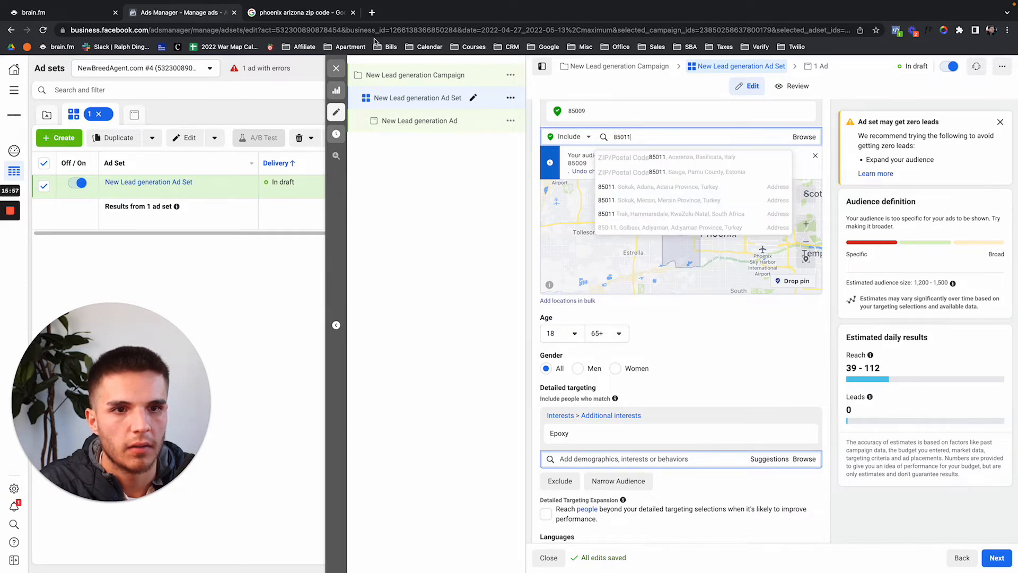
pyautogui.click(266, 16)
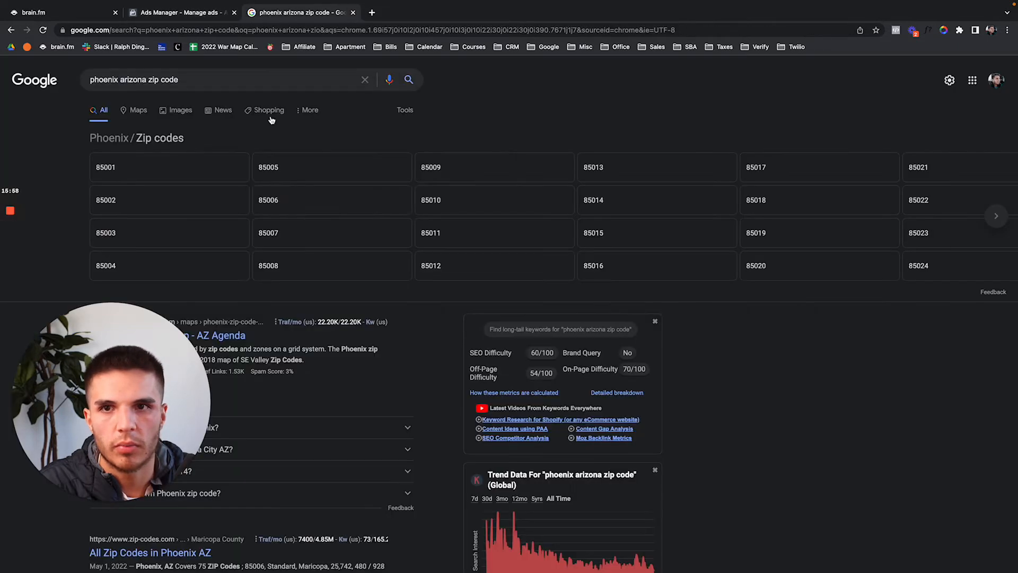
pyautogui.click(172, 19)
pyautogui.press('BackSpace')
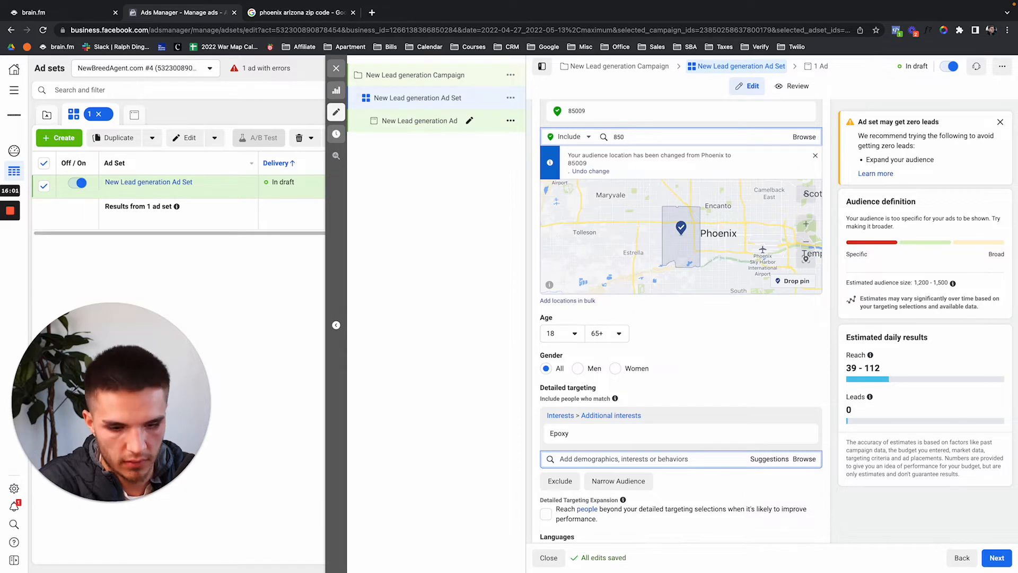
pyautogui.write('08')
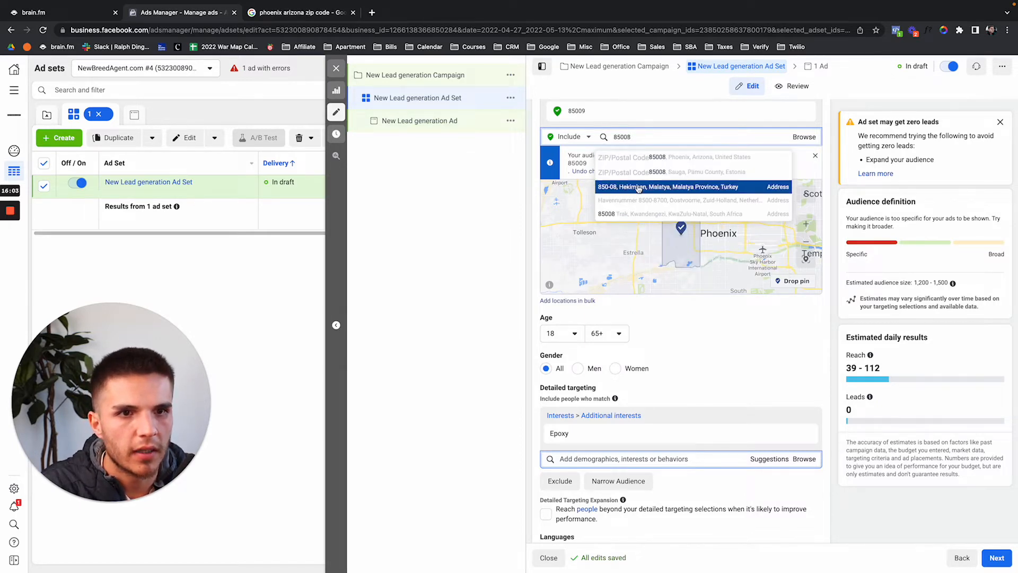
pyautogui.click(633, 157)
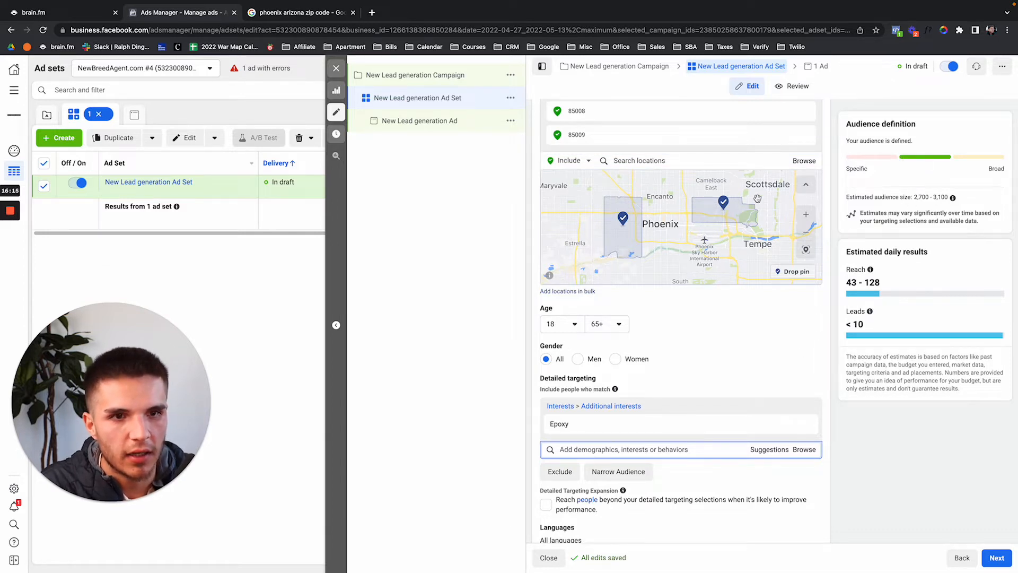
# Add Phoenix, Arizona ZIP code 85007 as another location.
pyautogui.click(683, 162)
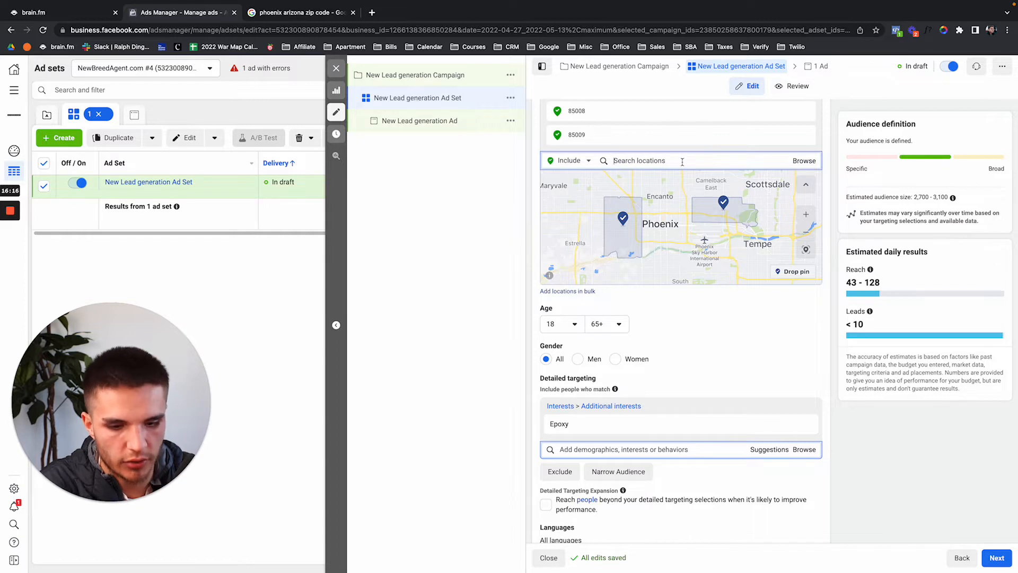
pyautogui.write('85')
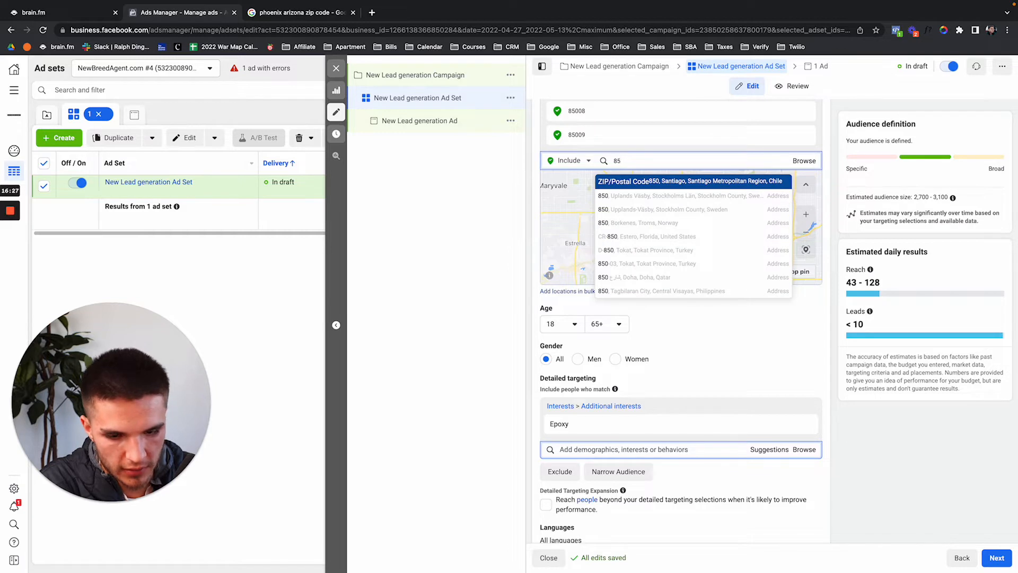
pyautogui.write('007')
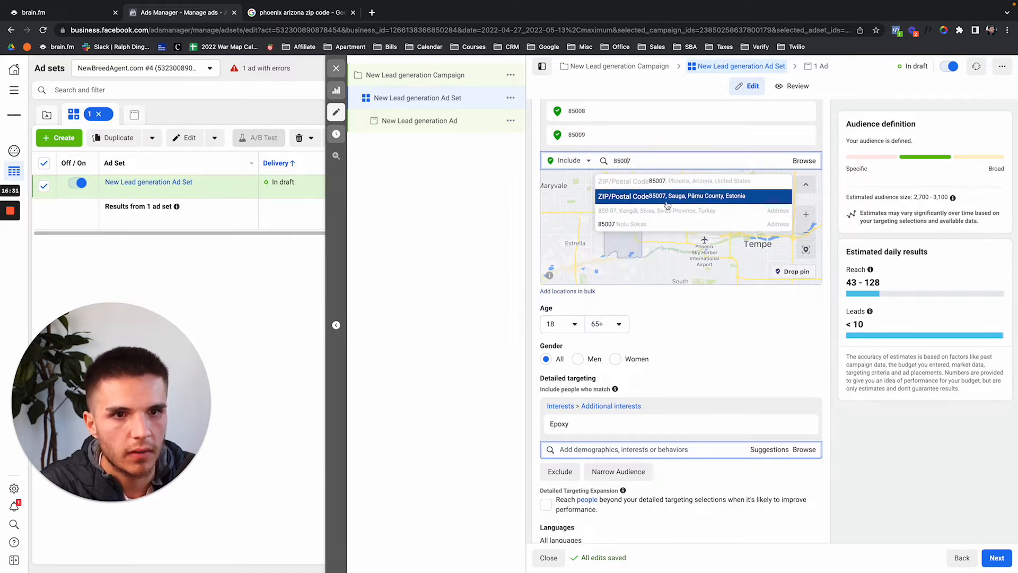
pyautogui.click(660, 182)
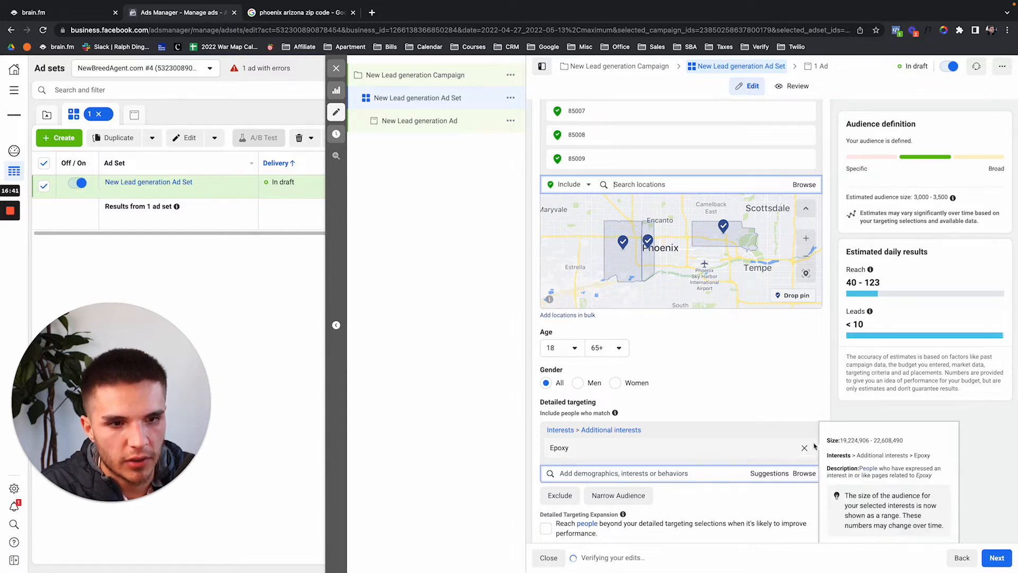
# Remove Epoxy and add Carpet cleaning from Interests as the only detailed-targeting interest.
pyautogui.click(805, 449)
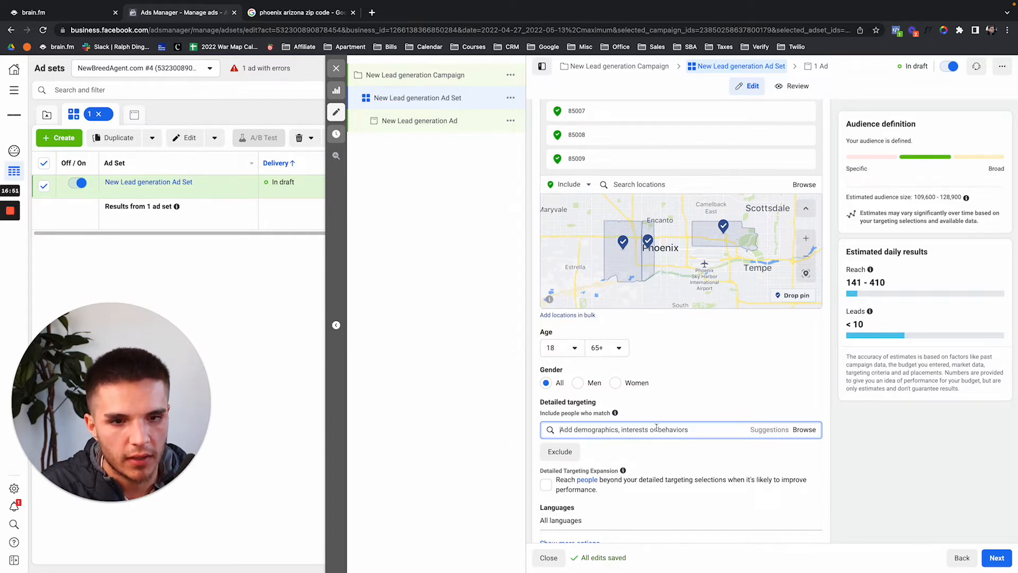
pyautogui.write('d')
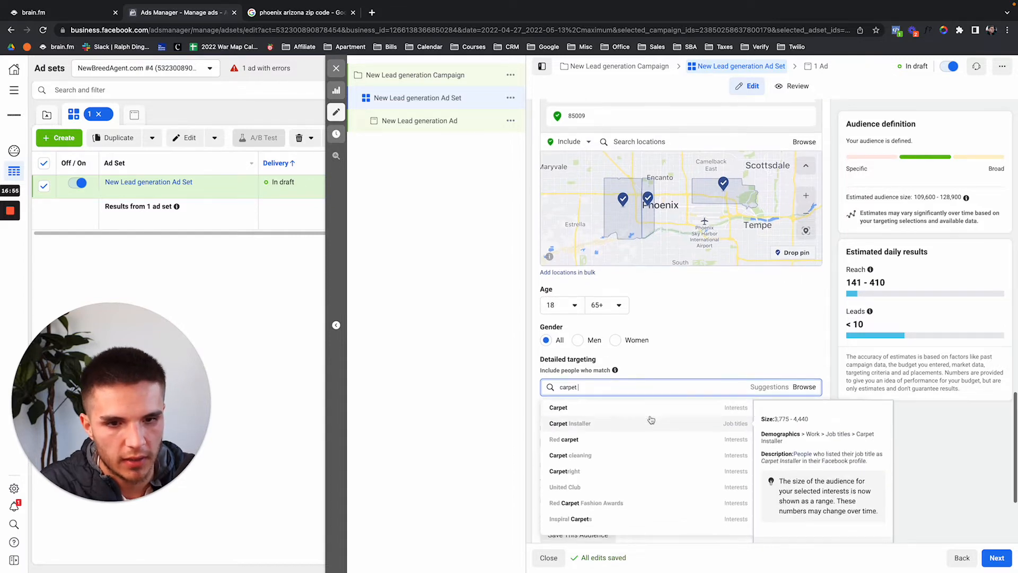
pyautogui.click(630, 462)
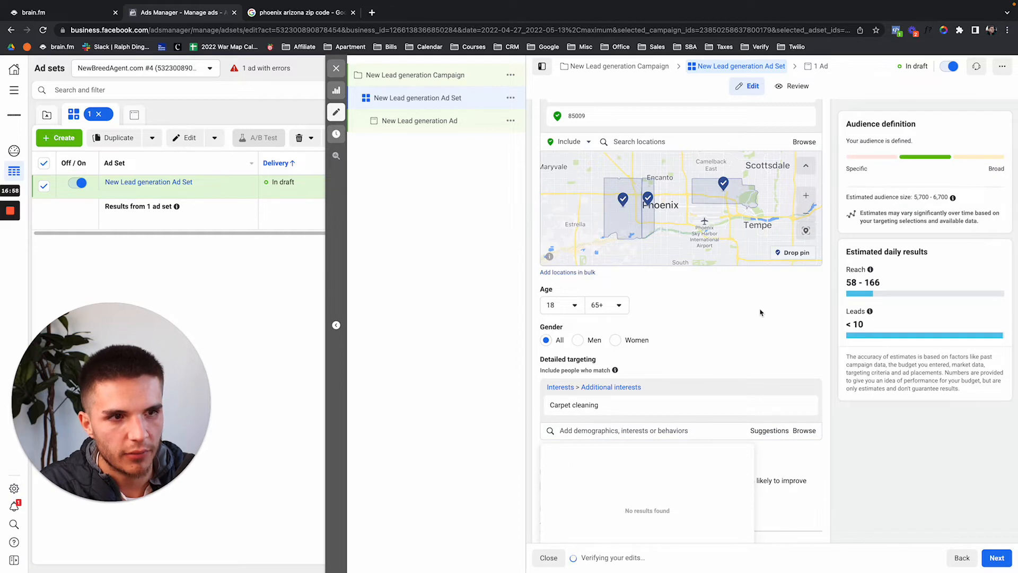
# Set the campaign's special ad category to Housing.
pyautogui.click(438, 78)
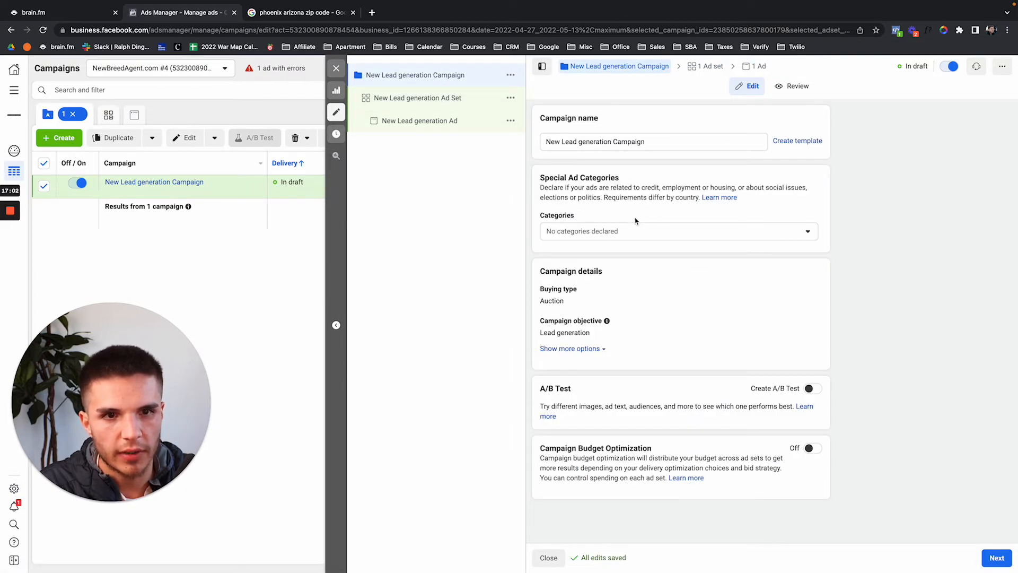
pyautogui.click(636, 234)
pyautogui.click(636, 331)
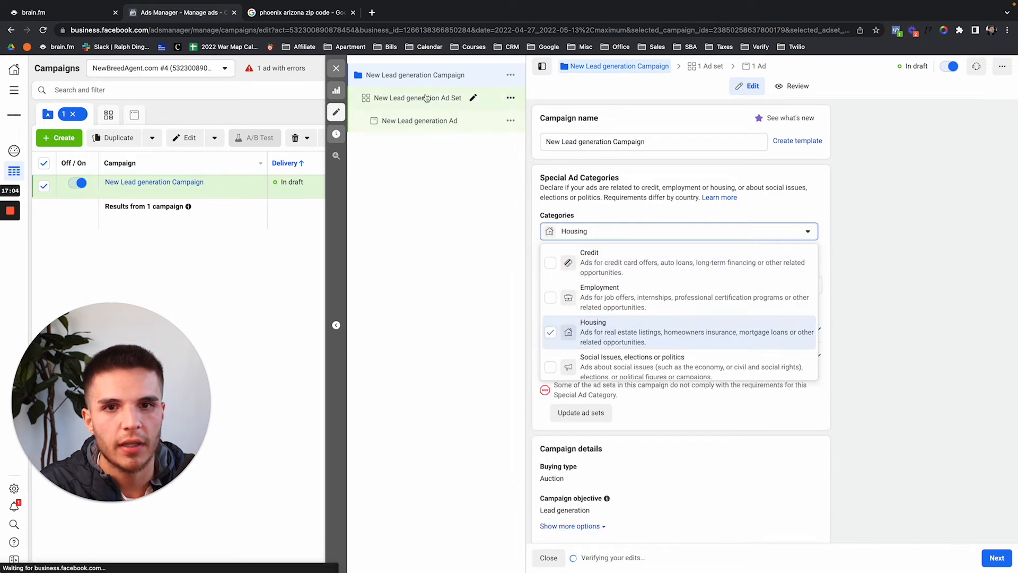
# Replace ZIP codes 85007, 85008 and 85009 with Phoenix, Arizona at a 15-mile radius.
pyautogui.click(427, 97)
pyautogui.scroll(-10, 633, 342)
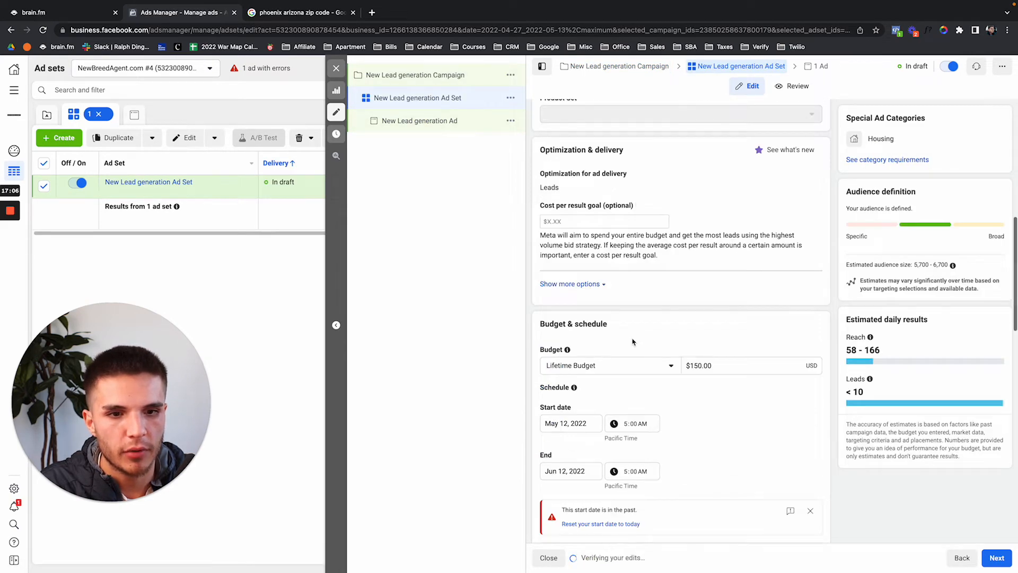
pyautogui.scroll(-8, 632, 342)
pyautogui.click(666, 436)
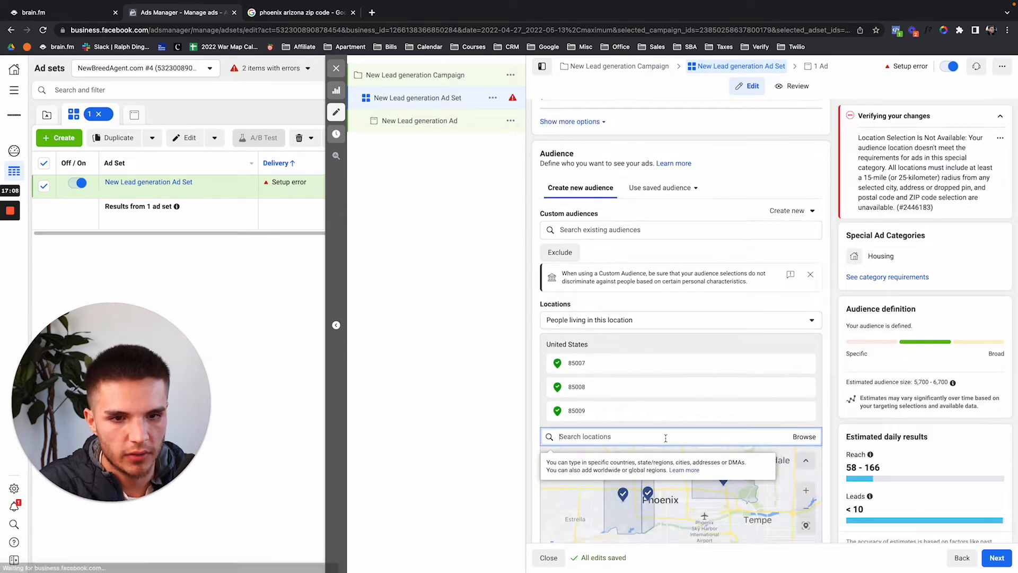
pyautogui.write('phoenix arizona')
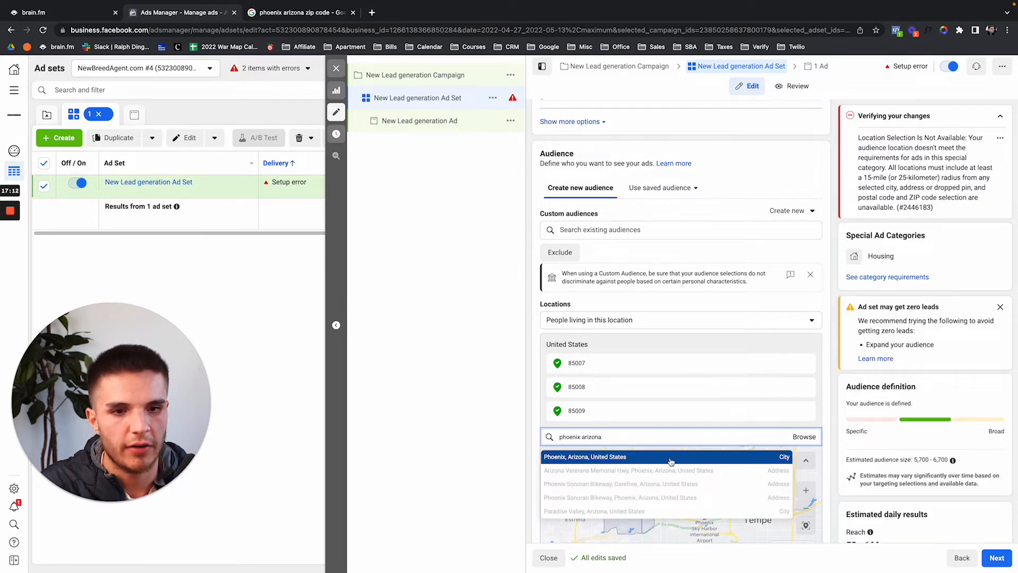
pyautogui.press('Return')
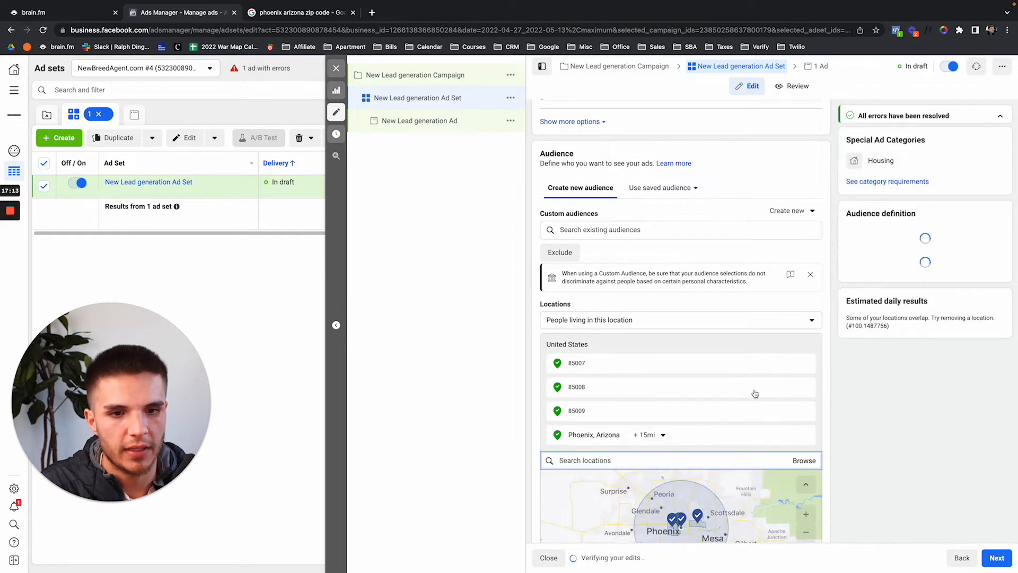
pyautogui.click(806, 364)
pyautogui.click(807, 364)
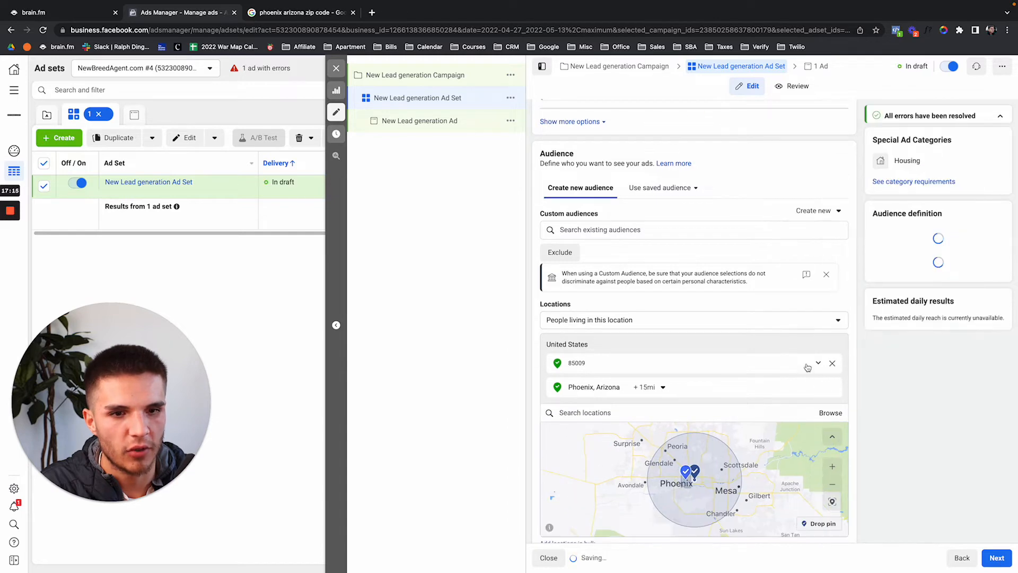
pyautogui.click(808, 363)
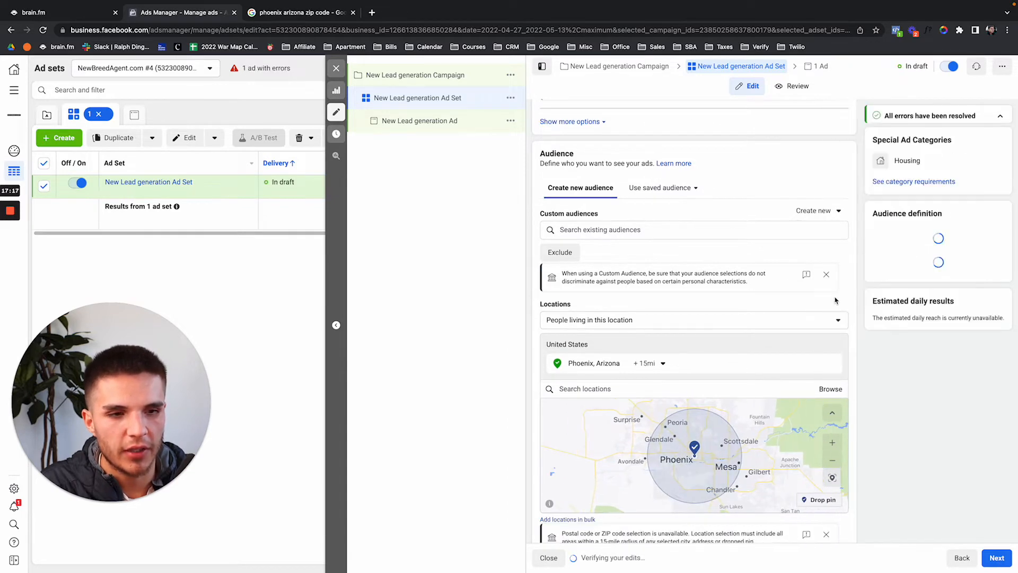
# Remove the Carpet cleaning interest, leaving the minimum age at 18.
pyautogui.scroll(-6, 810, 340)
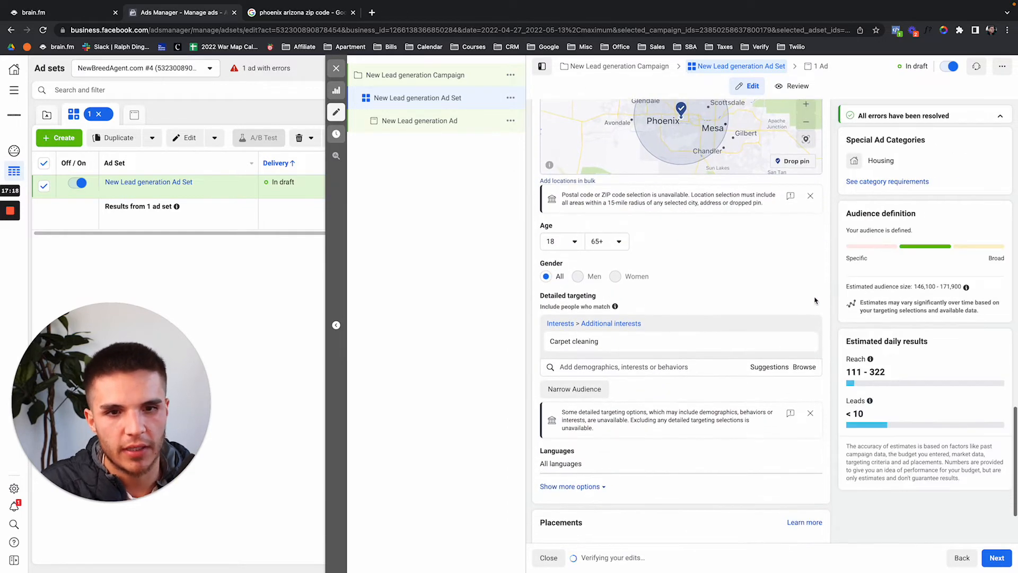
pyautogui.click(575, 241)
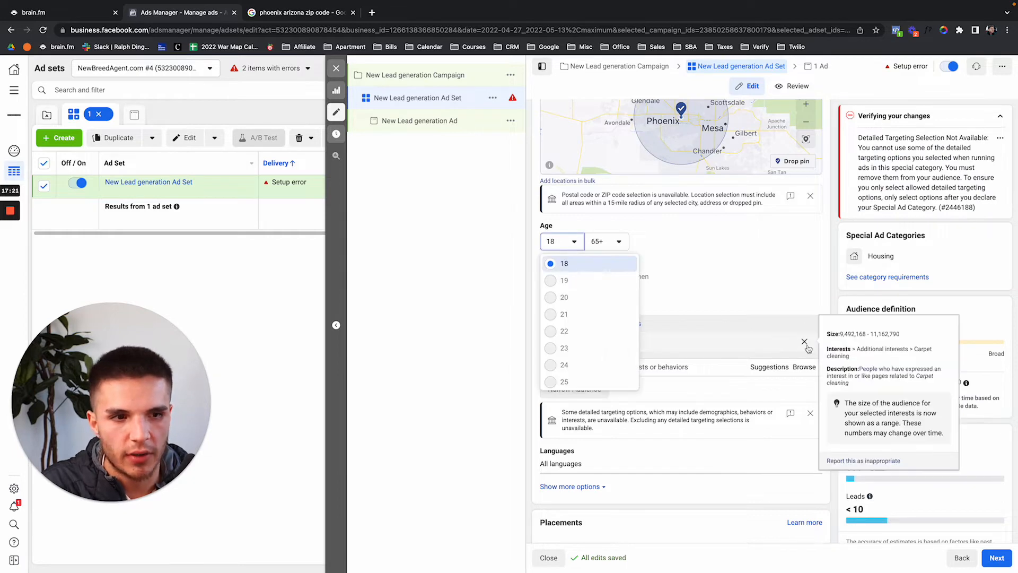
pyautogui.click(805, 342)
pyautogui.click(572, 242)
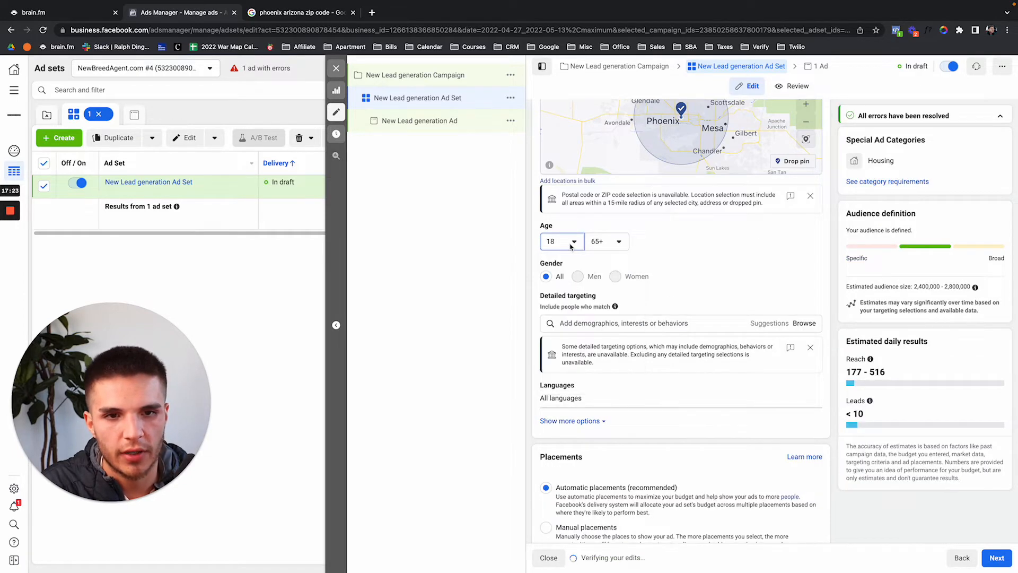
pyautogui.click(577, 242)
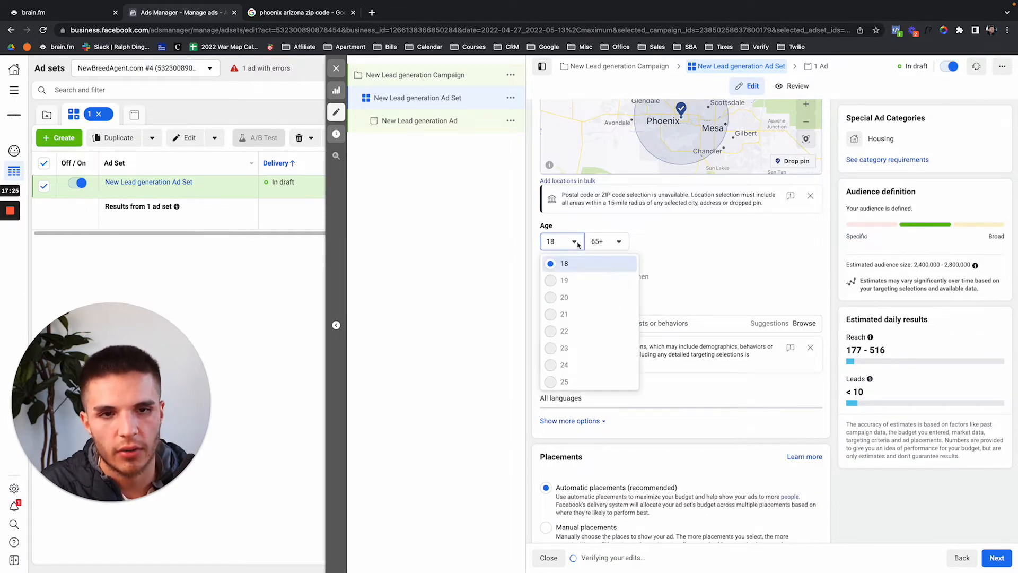
pyautogui.click(577, 242)
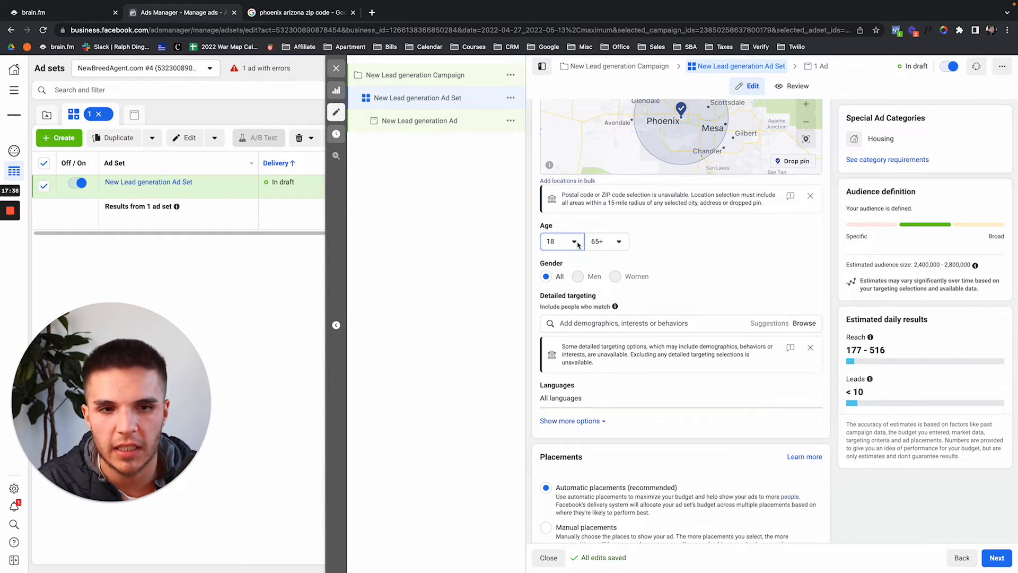
pyautogui.click(574, 242)
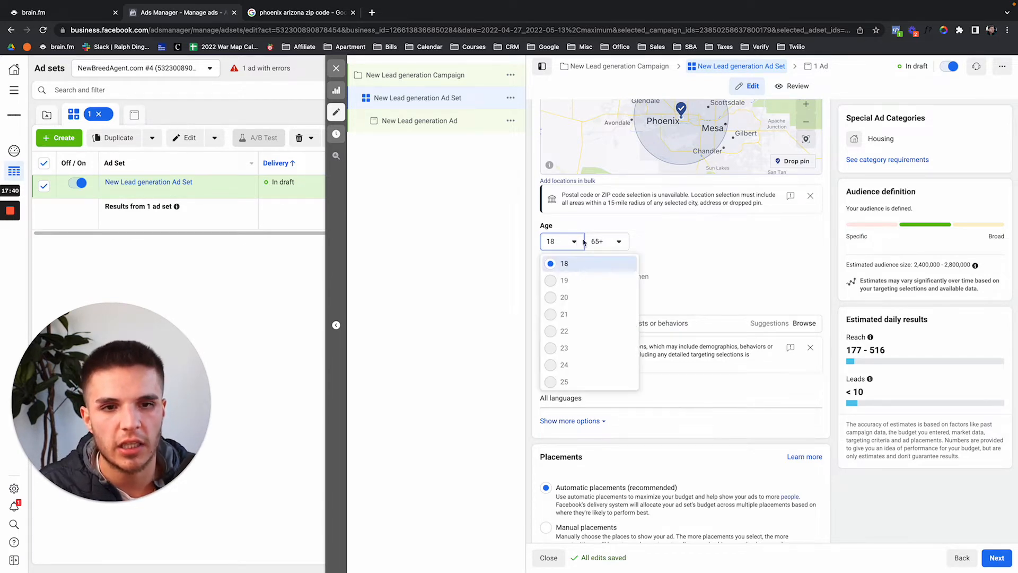
pyautogui.click(608, 227)
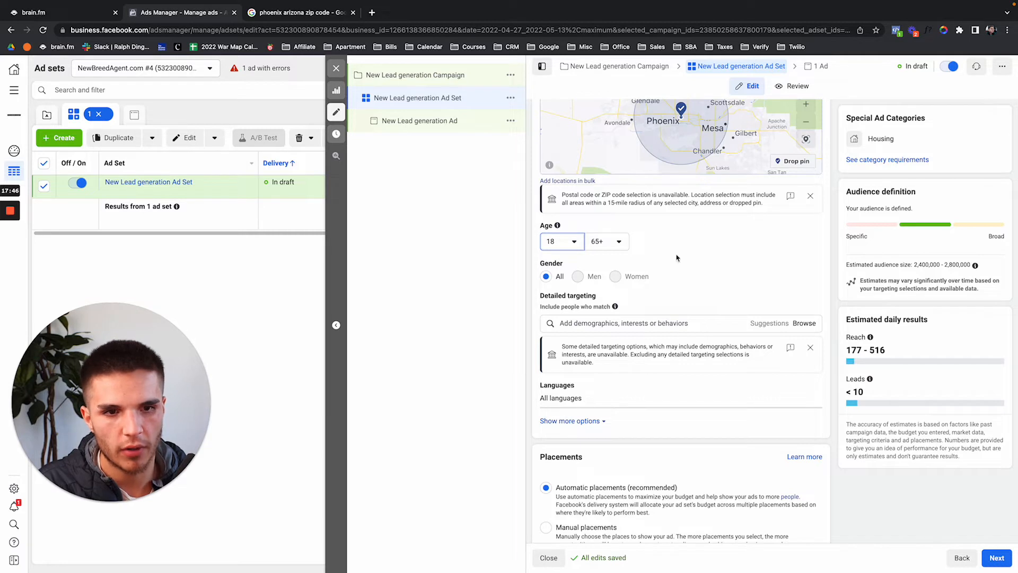
pyautogui.scroll(-2, 609, 438)
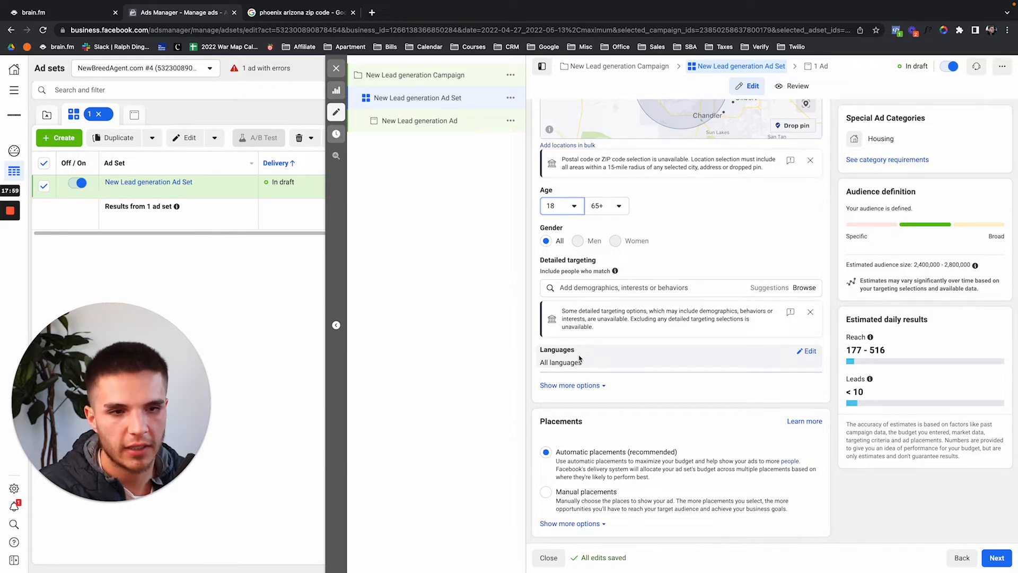
pyautogui.click(806, 351)
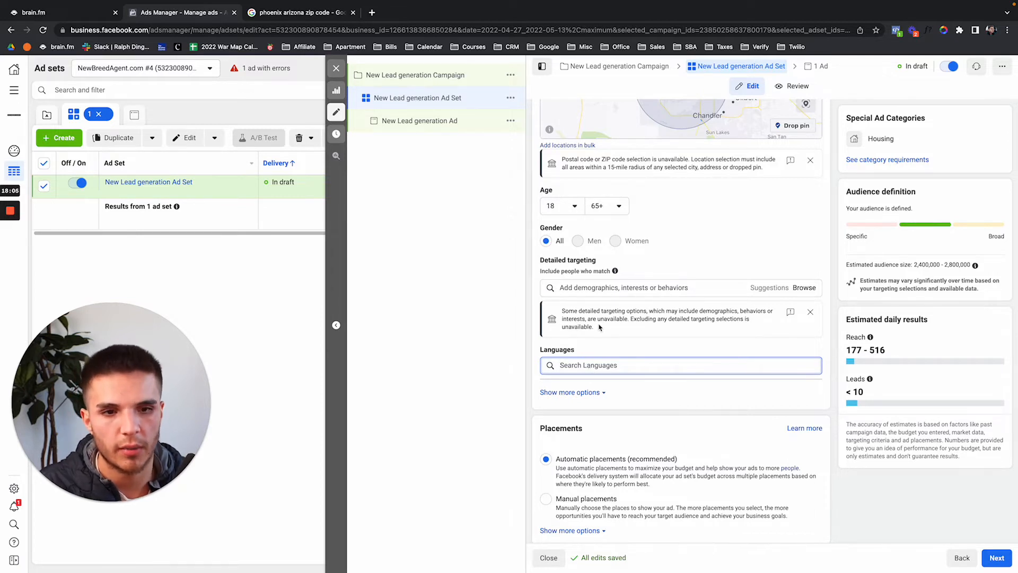
pyautogui.scroll(-1, 600, 327)
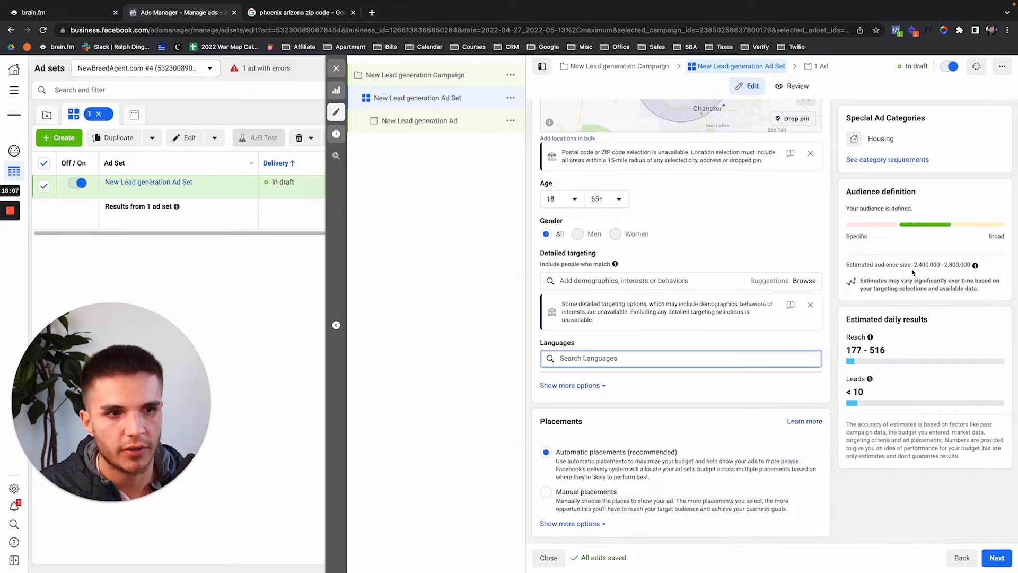
pyautogui.moveTo(912, 272); pyautogui.dragTo(957, 272)
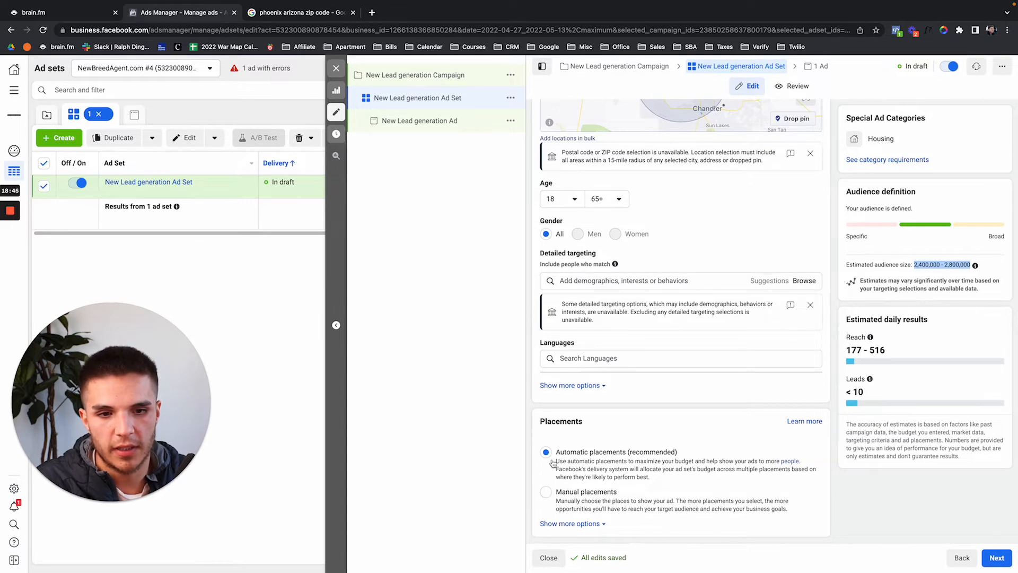
# Try manual placements without Audience Network, Facebook and Instagram Explore, then restore Automatic placements and continue.
pyautogui.click(547, 492)
pyautogui.scroll(-7, 594, 432)
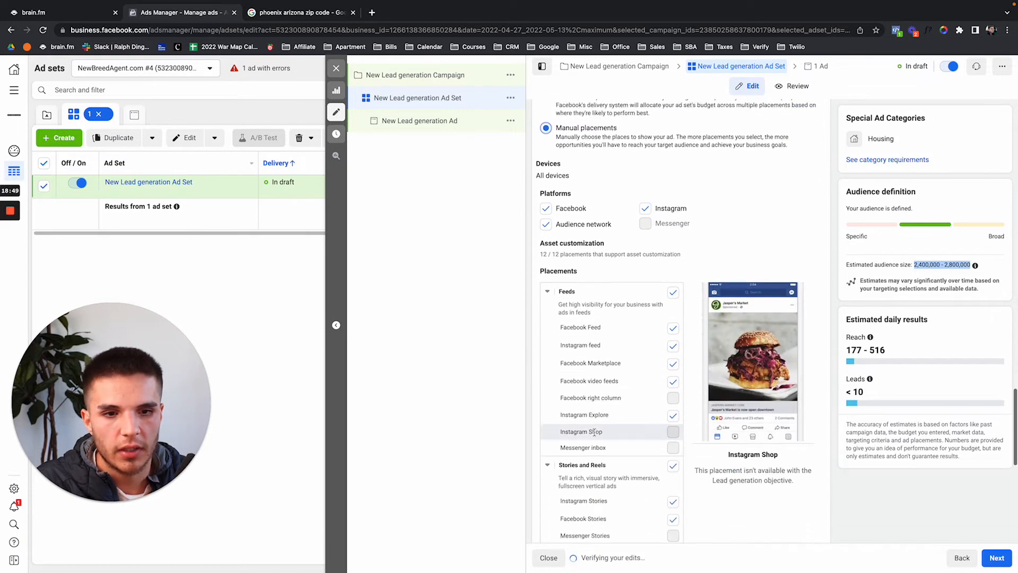
pyautogui.click(546, 225)
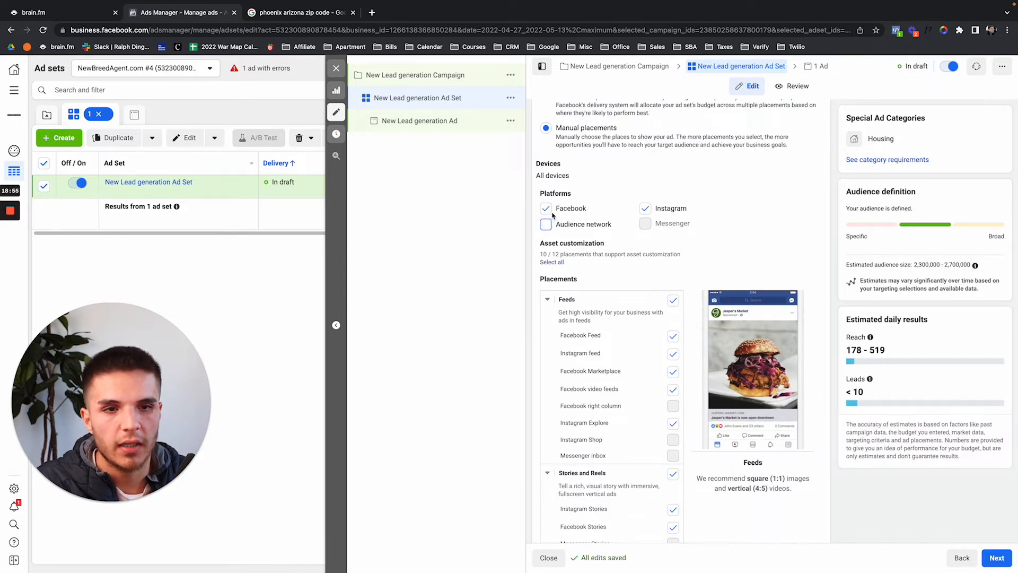
pyautogui.click(546, 209)
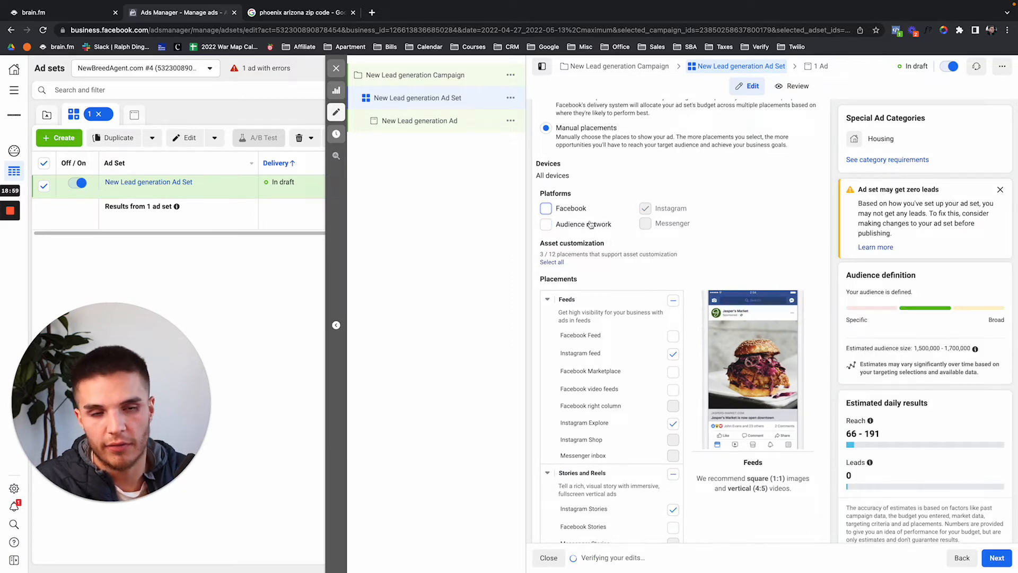
pyautogui.scroll(-1, 652, 337)
pyautogui.scroll(-2, 651, 337)
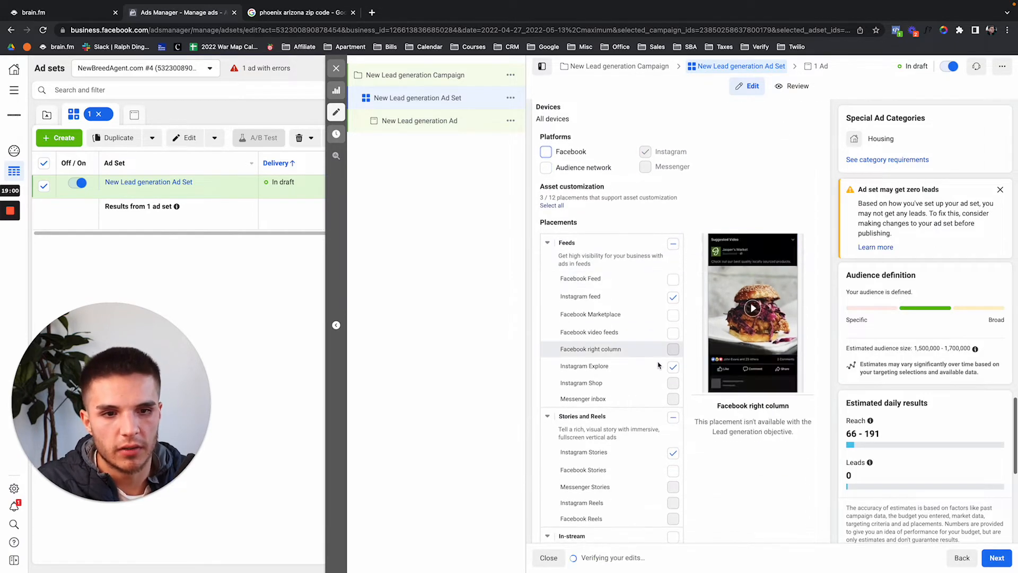
pyautogui.click(673, 367)
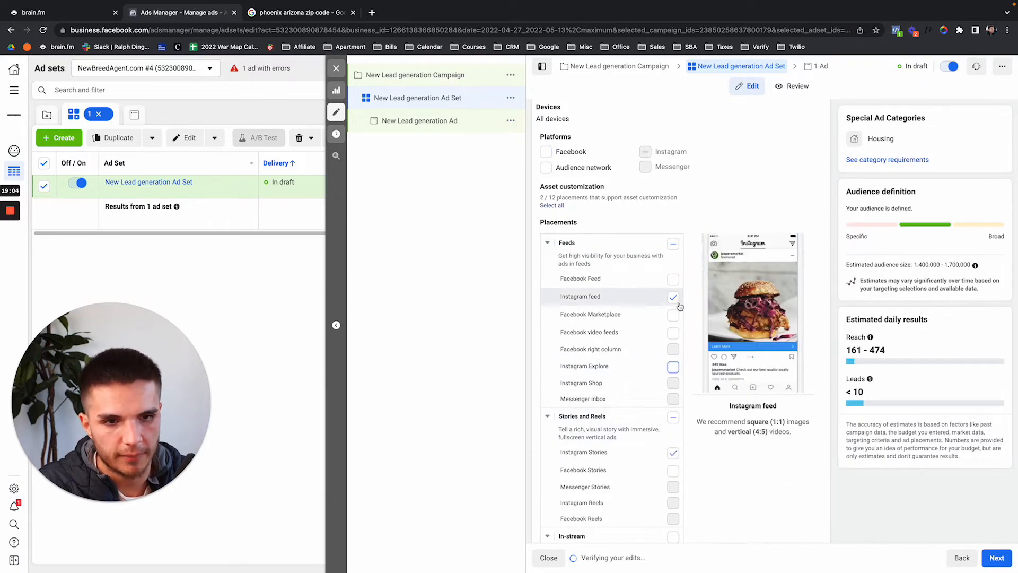
pyautogui.scroll(-2, 663, 318)
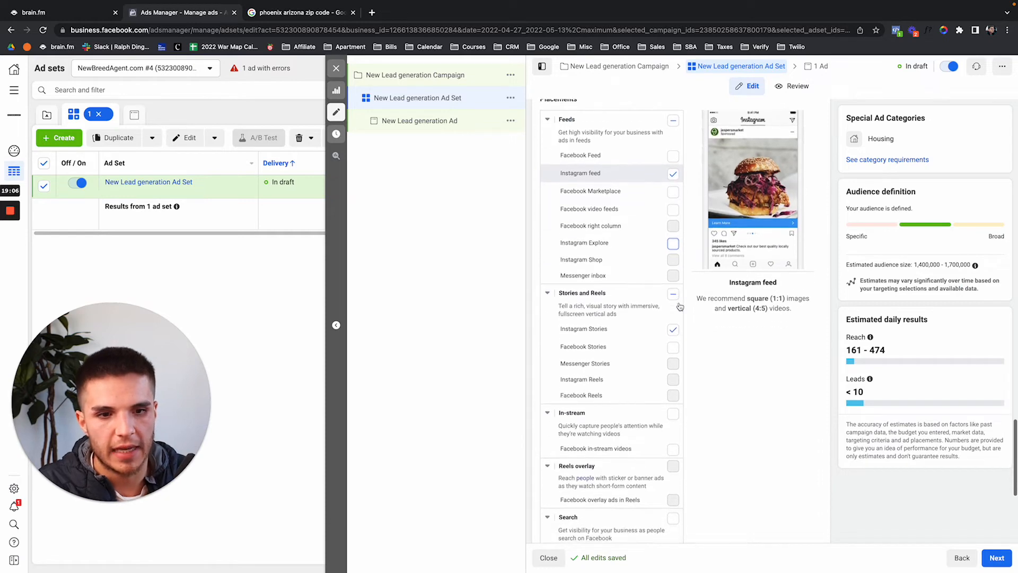
pyautogui.scroll(4, 583, 265)
pyautogui.scroll(2, 551, 223)
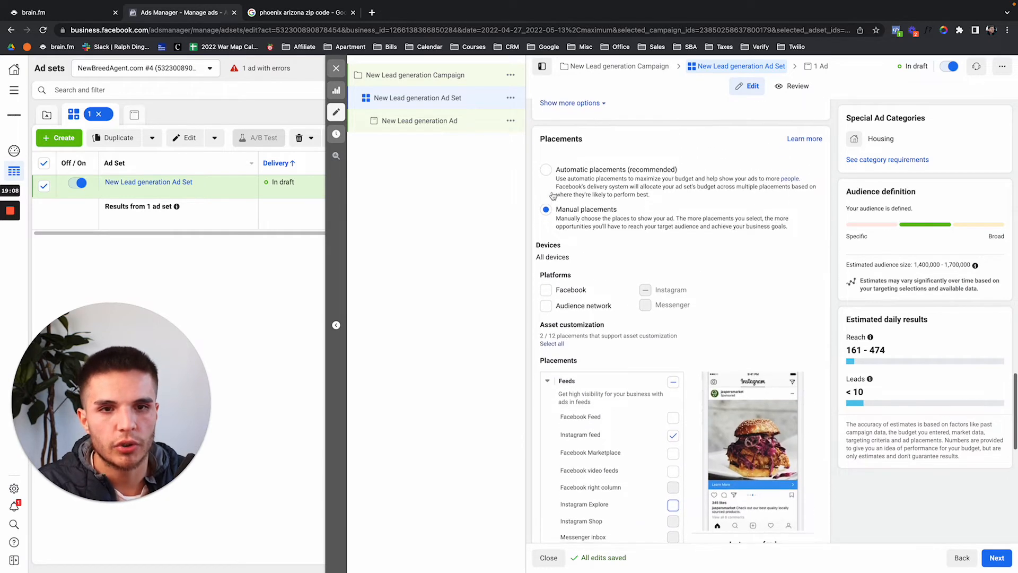
pyautogui.click(547, 171)
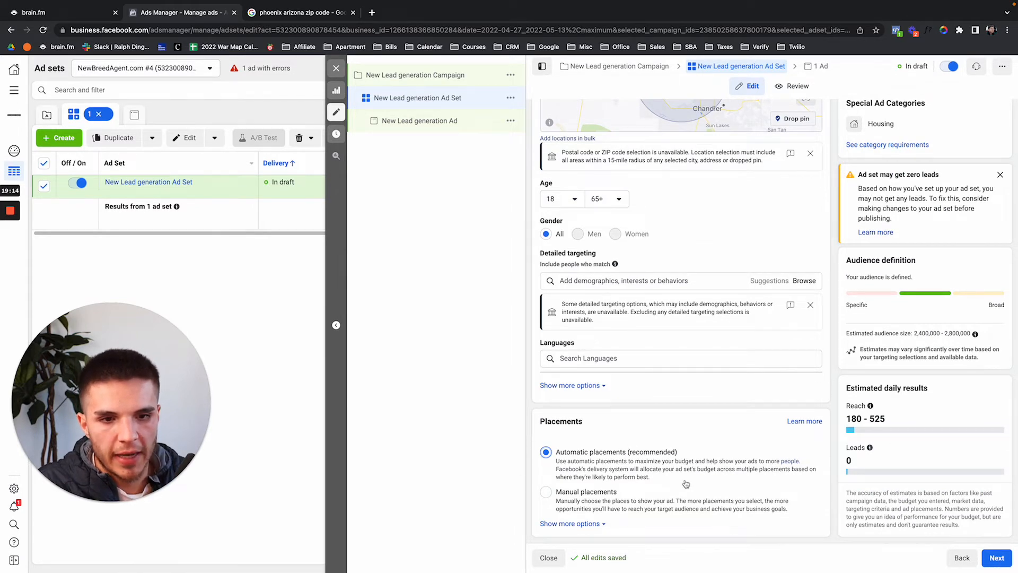
pyautogui.click(996, 557)
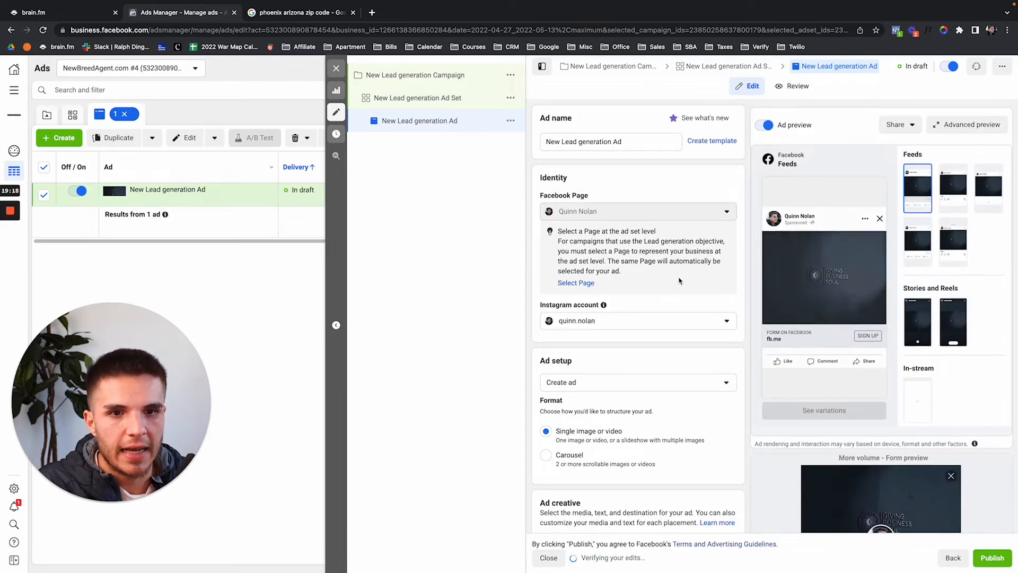
# Remove all existing media from the new ad with the Media trash icon.
pyautogui.scroll(-1, 680, 281)
pyautogui.scroll(-2, 646, 252)
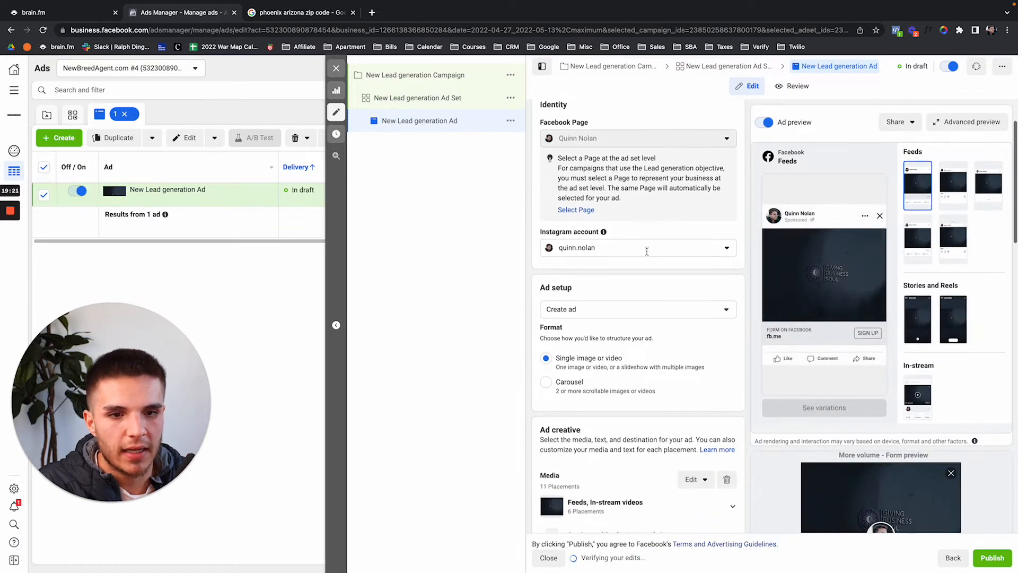
pyautogui.click(727, 466)
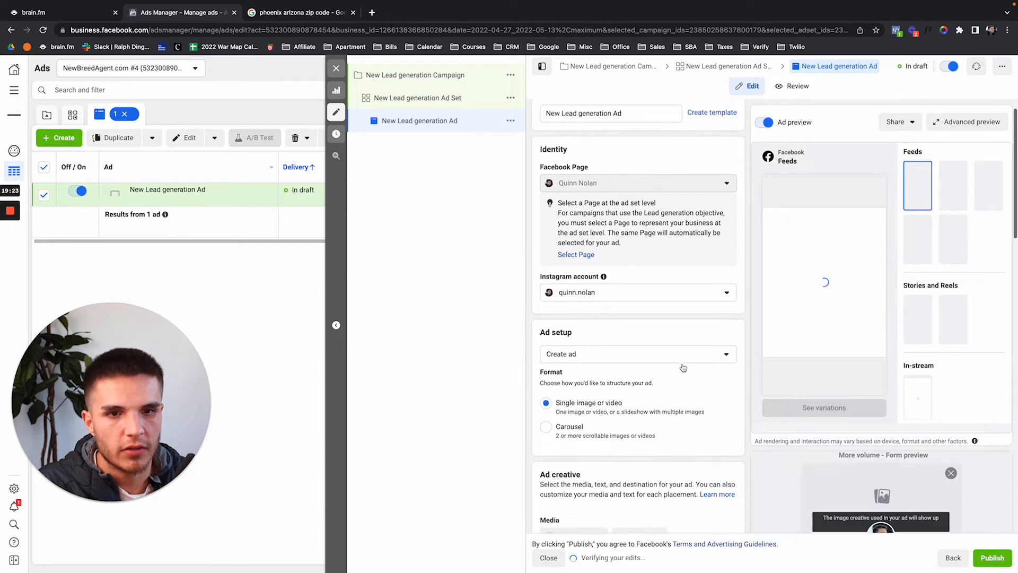
pyautogui.scroll(-5, 683, 367)
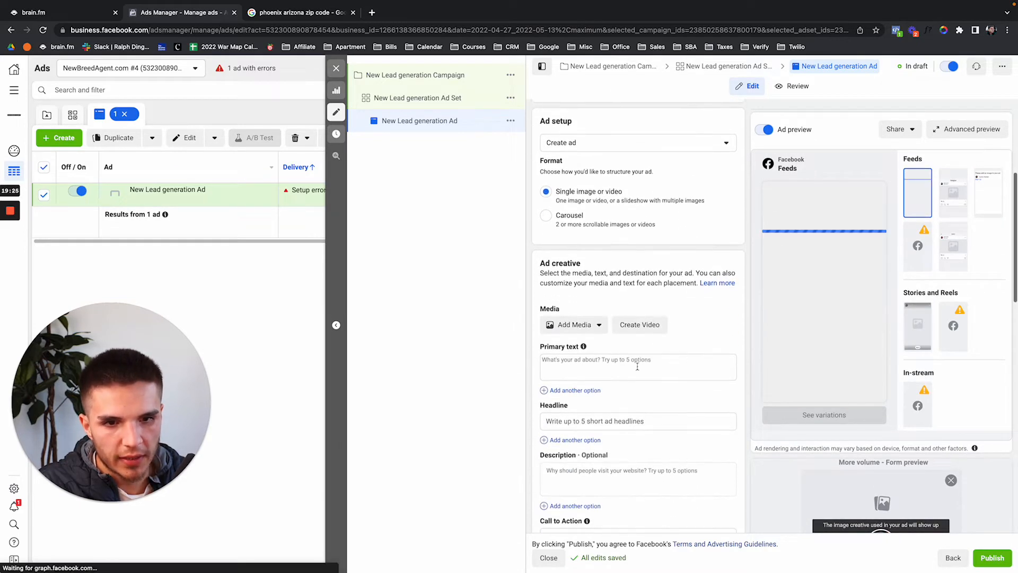
pyautogui.scroll(-7, 617, 366)
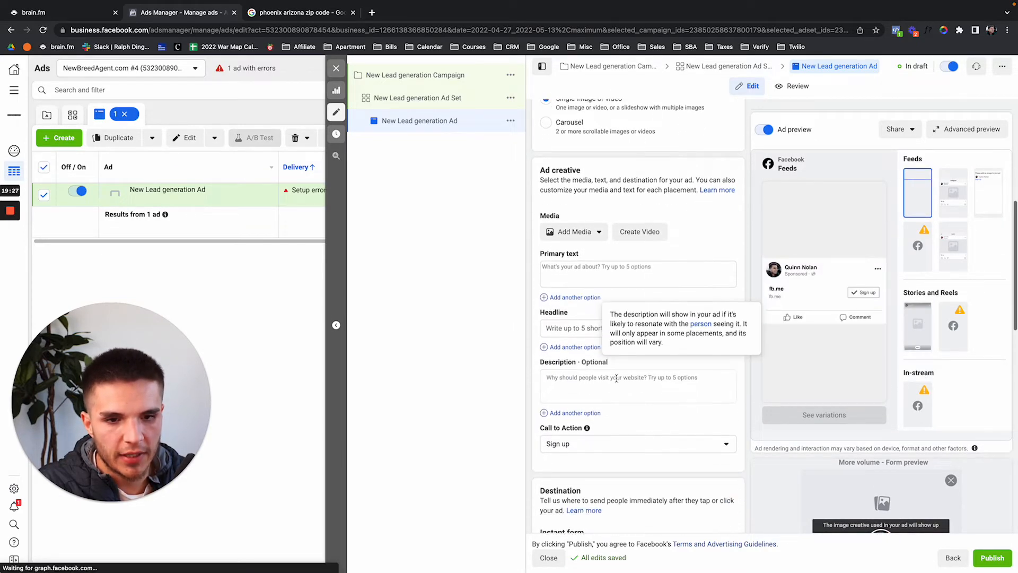
pyautogui.scroll(3, 615, 292)
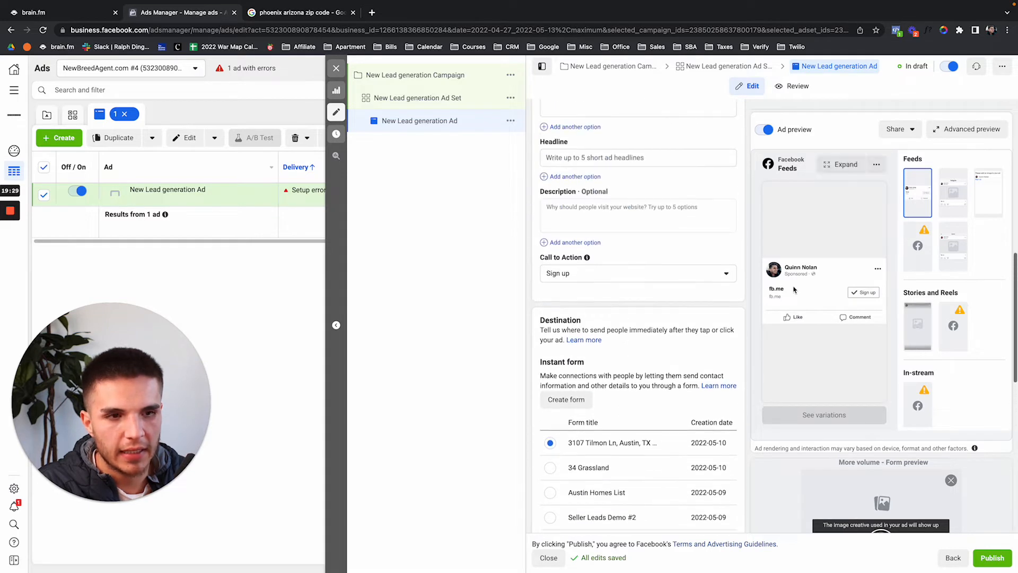
pyautogui.scroll(2, 654, 248)
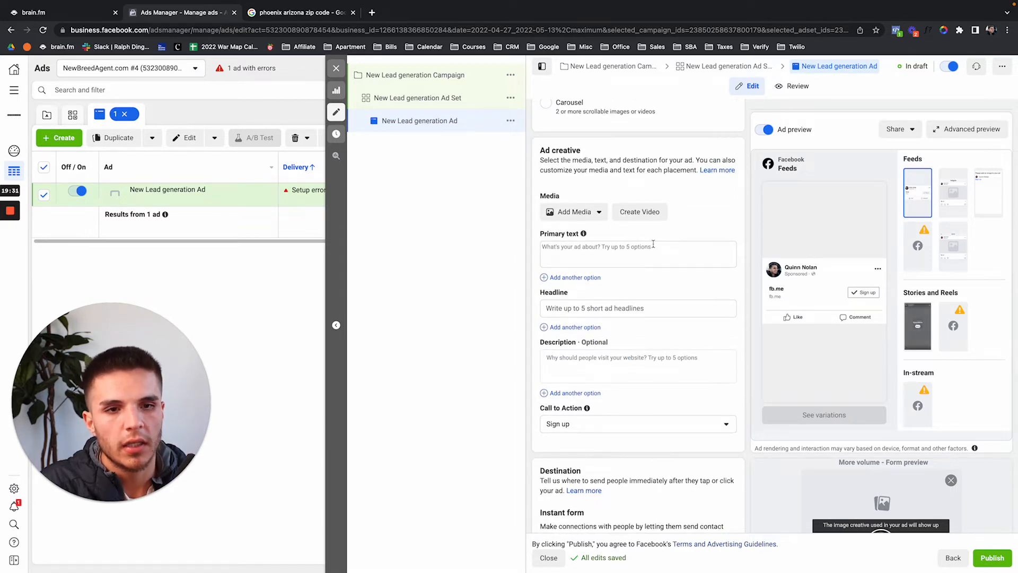
# Open the Just Listed Template document in a new tab and copy its ad body text.
pyautogui.hotkey('ctrl', 't')
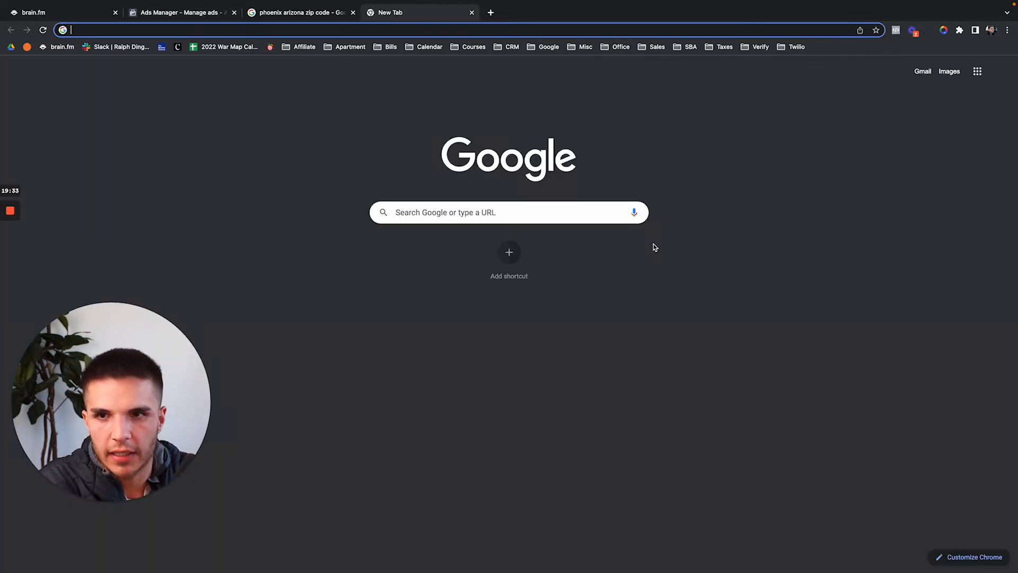
pyautogui.write('just listen')
pyautogui.press('Down')
pyautogui.press('Down')
pyautogui.press('Down')
pyautogui.press('Down')
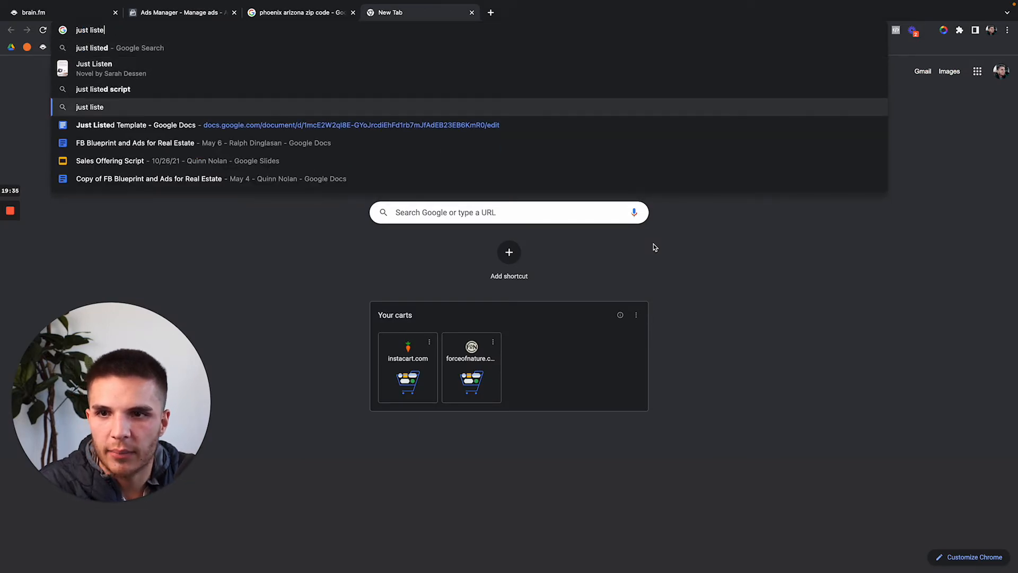
pyautogui.press('Return')
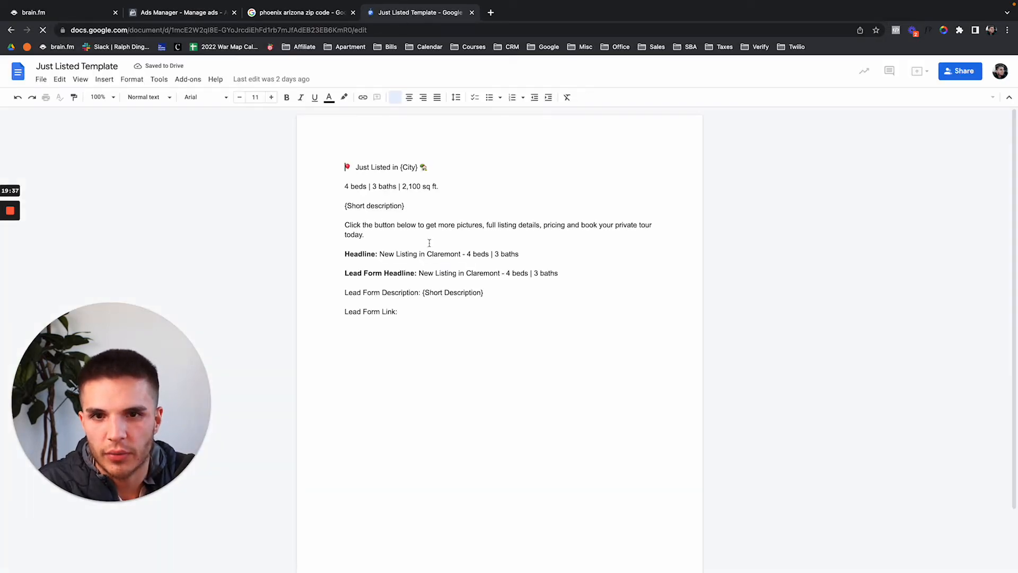
pyautogui.moveTo(366, 235); pyautogui.dragTo(348, 168)
pyautogui.press('super+c')
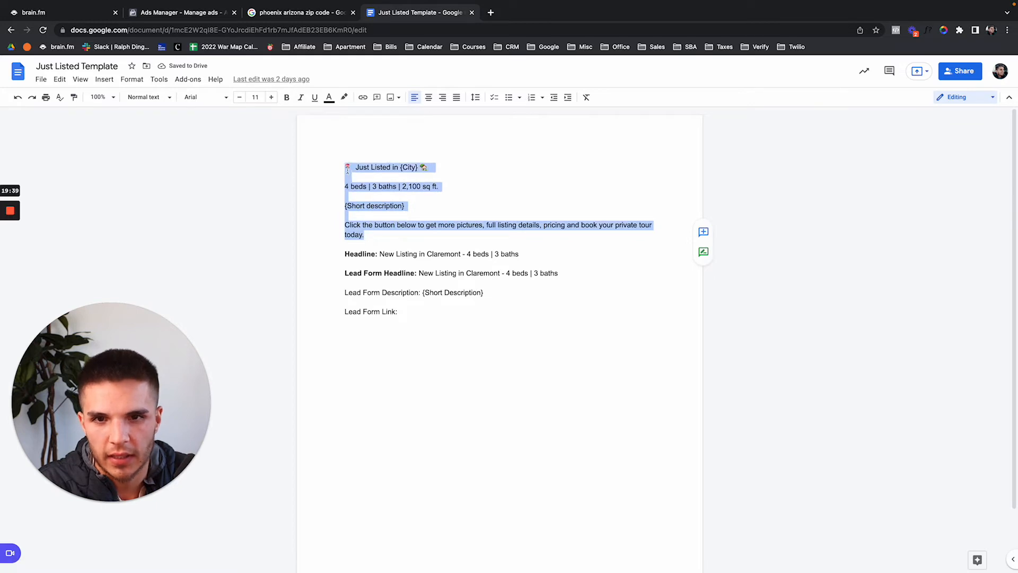
pyautogui.click(216, 13)
pyautogui.click(581, 245)
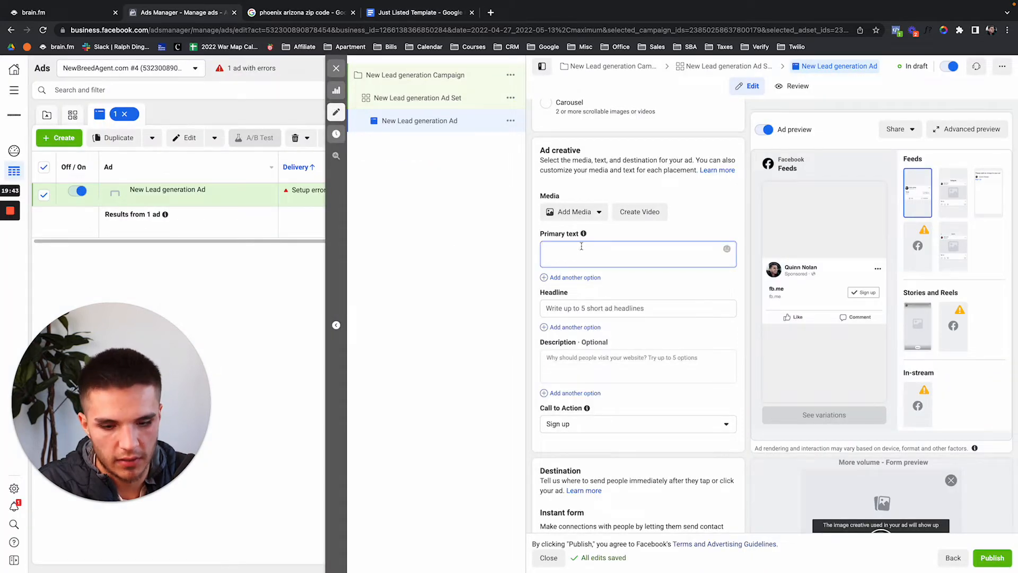
# Paste the Just Listed copy into Primary text and open the Add image media library.
pyautogui.press('super+v')
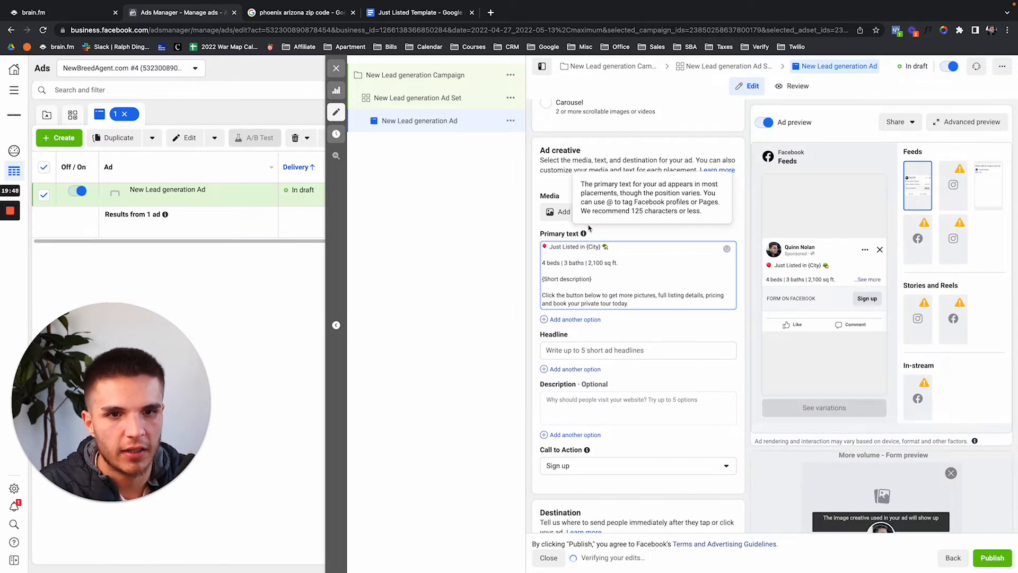
pyautogui.click(570, 212)
pyautogui.click(569, 233)
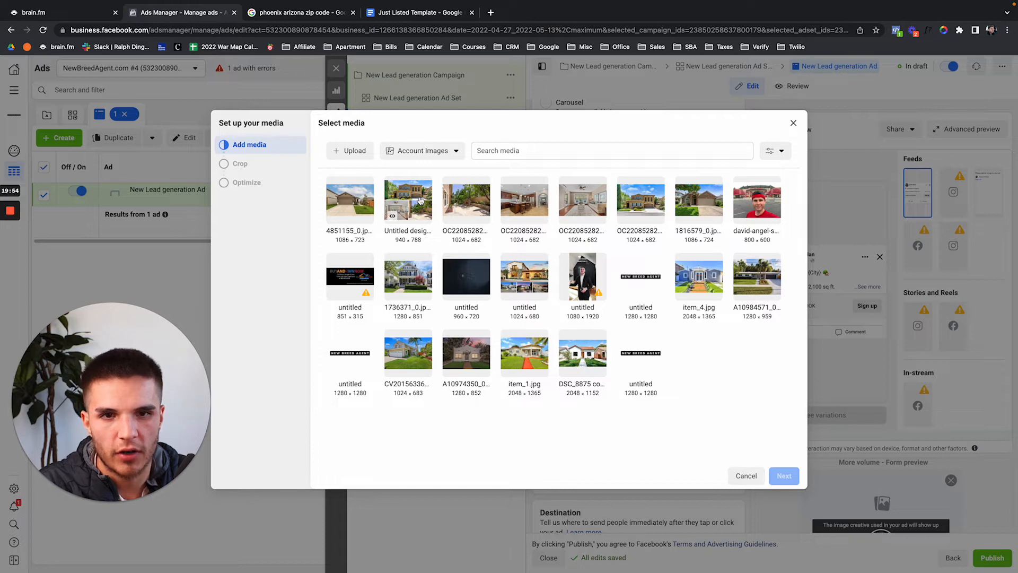
# Add the house collage photo with Original crop for Feeds and Search results.
pyautogui.click(419, 199)
pyautogui.click(784, 476)
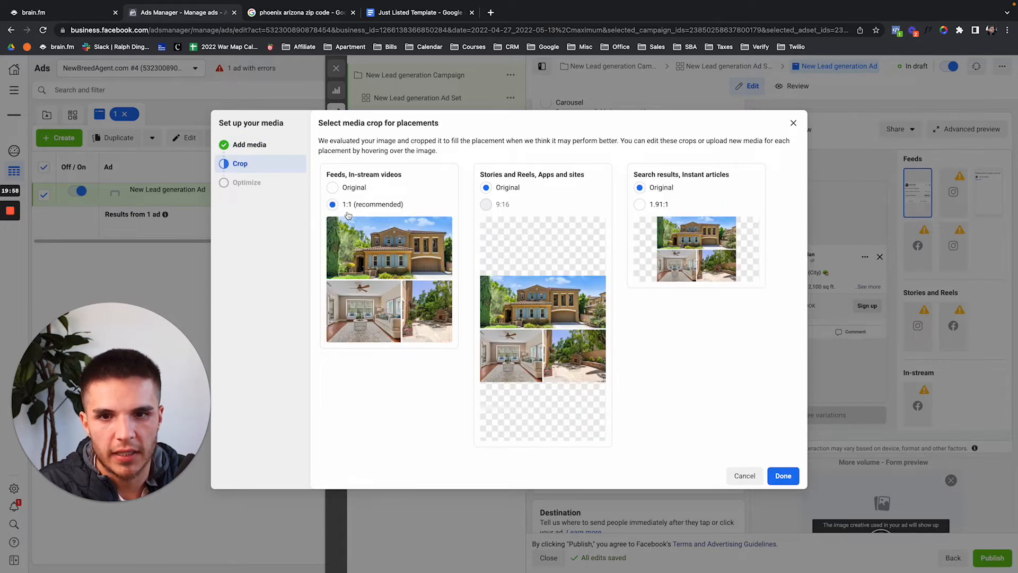
pyautogui.click(332, 187)
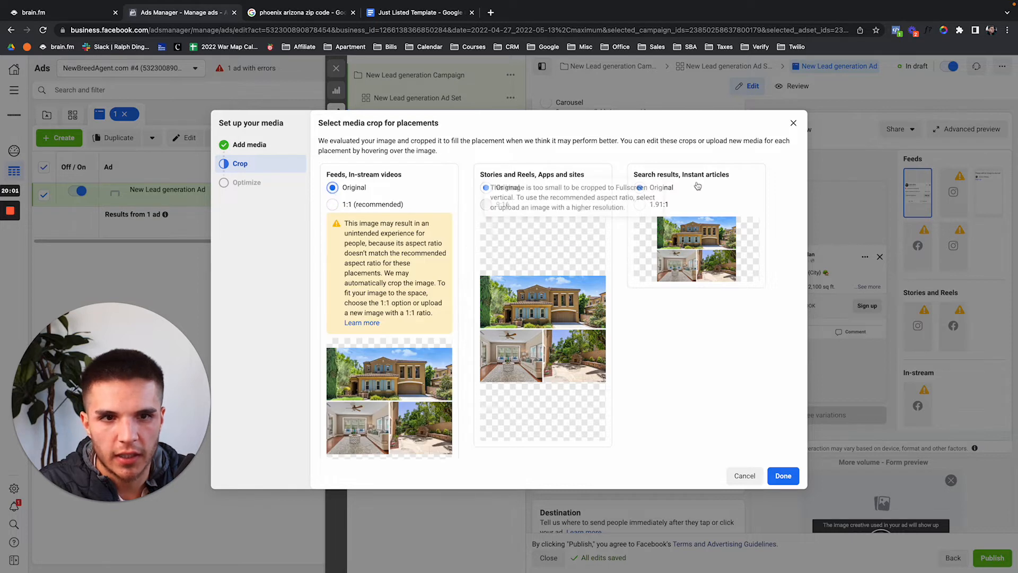
pyautogui.click(640, 205)
pyautogui.moveTo(687, 240)
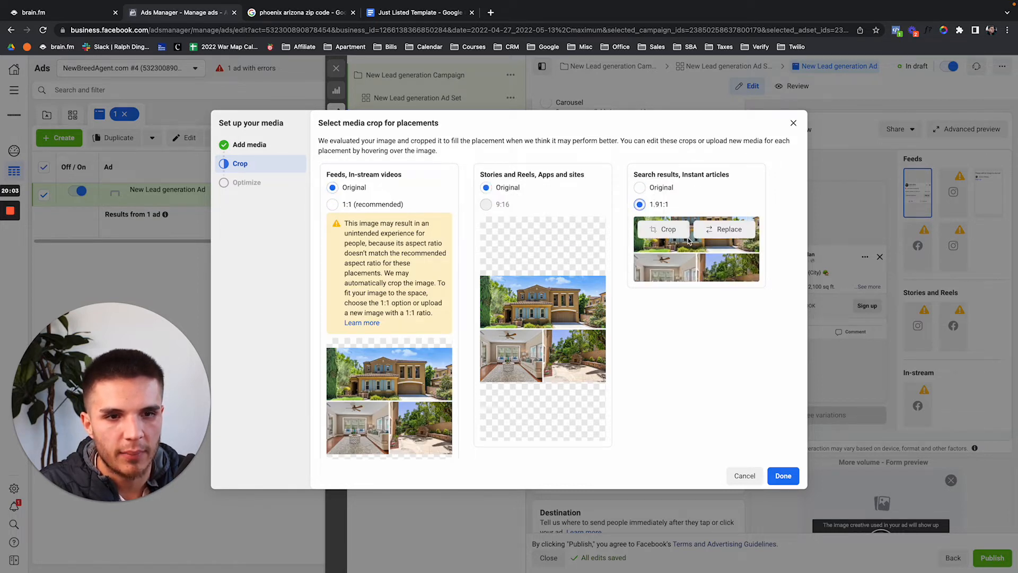
pyautogui.click(639, 187)
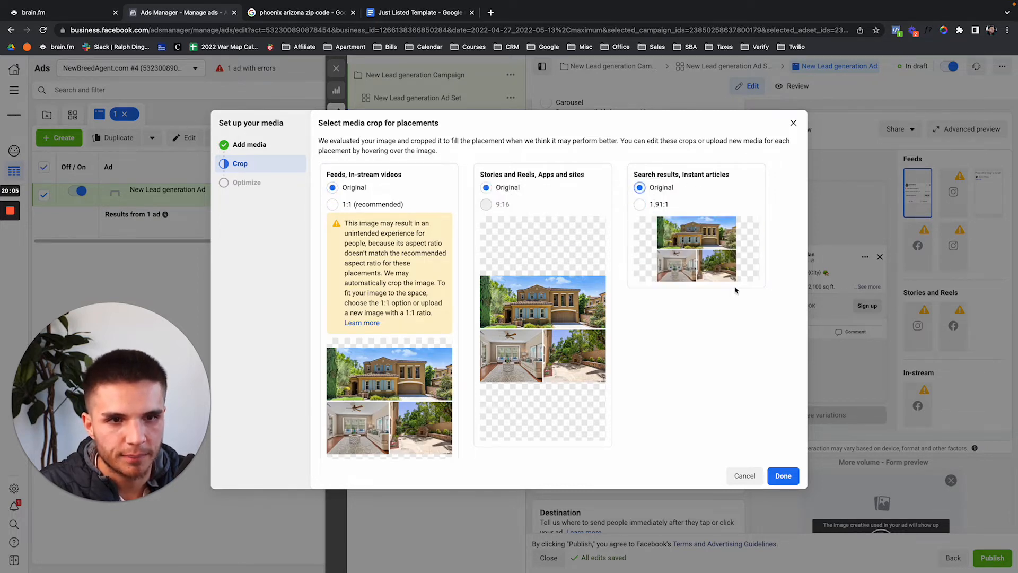
pyautogui.click(783, 476)
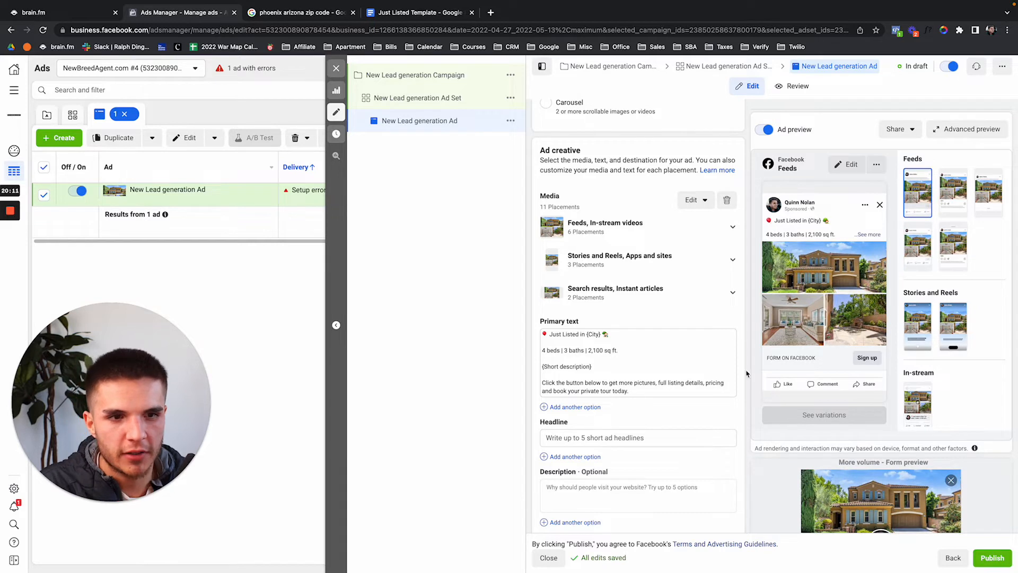
# Inspect the media editing options and the search results placements group.
pyautogui.click(692, 200)
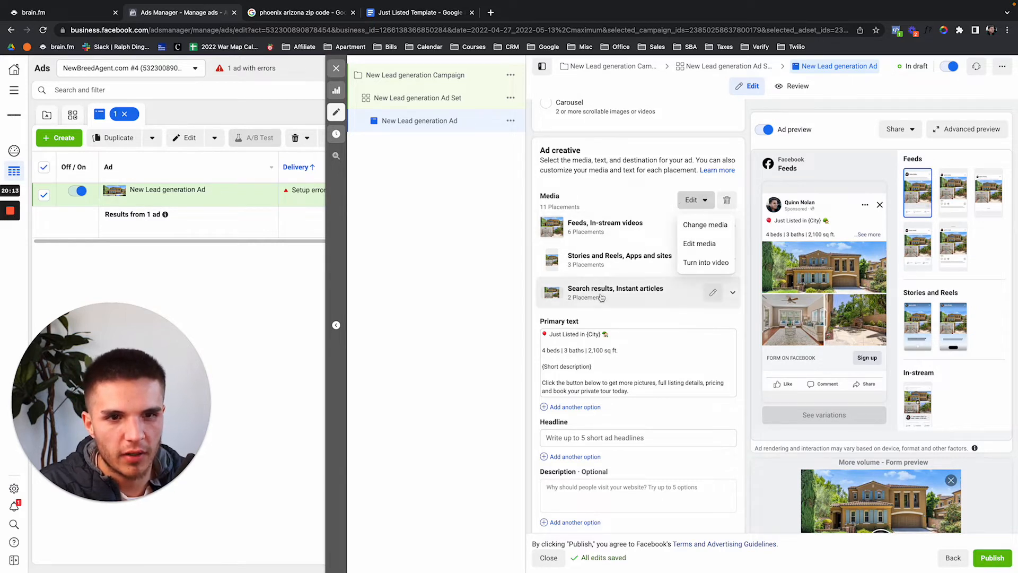
pyautogui.click(714, 292)
pyautogui.click(688, 199)
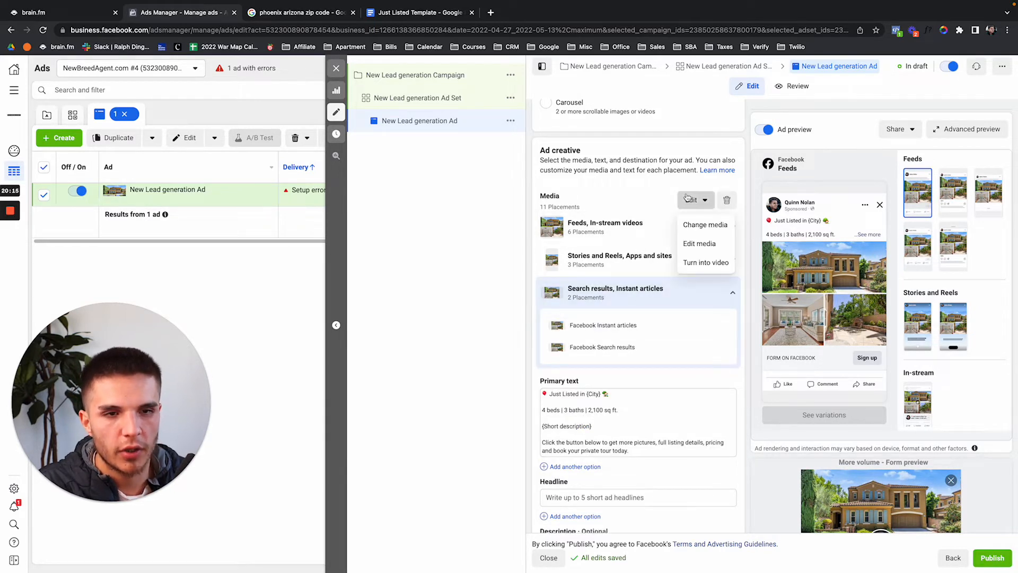
pyautogui.click(703, 198)
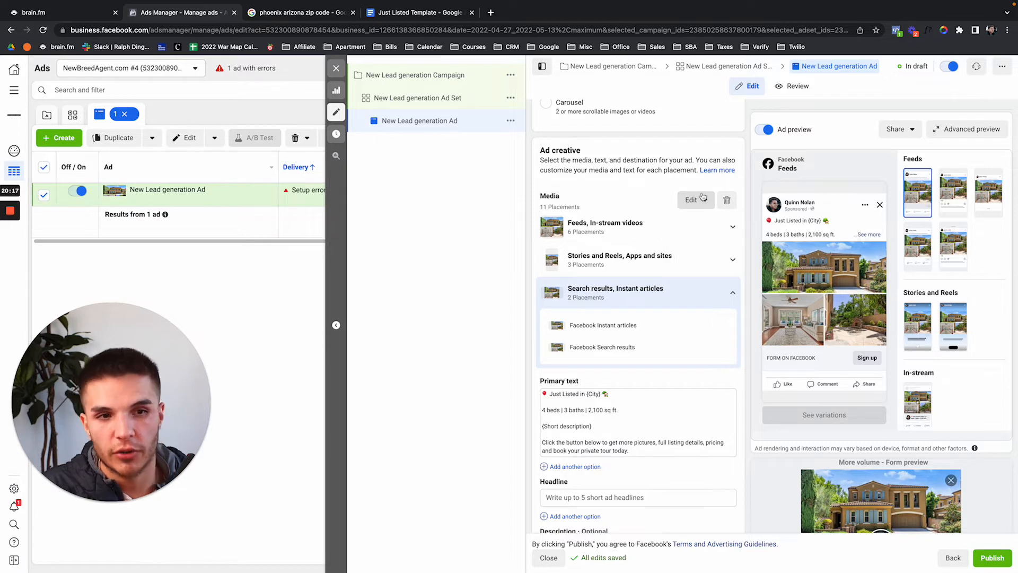
pyautogui.click(729, 303)
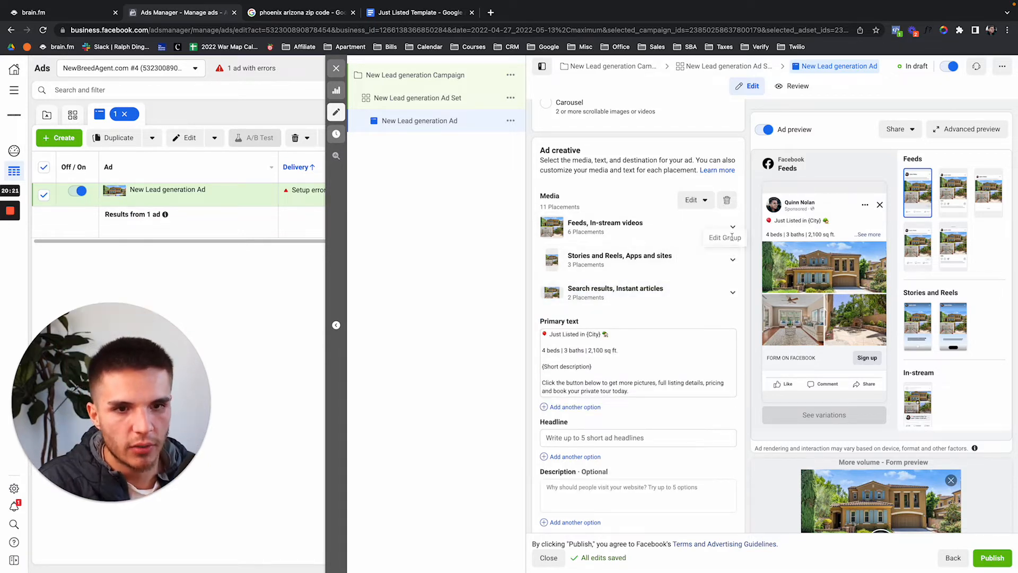
# Preview the ad in Instagram story and feed, Facebook Marketplace, video feeds and search results.
pyautogui.click(915, 333)
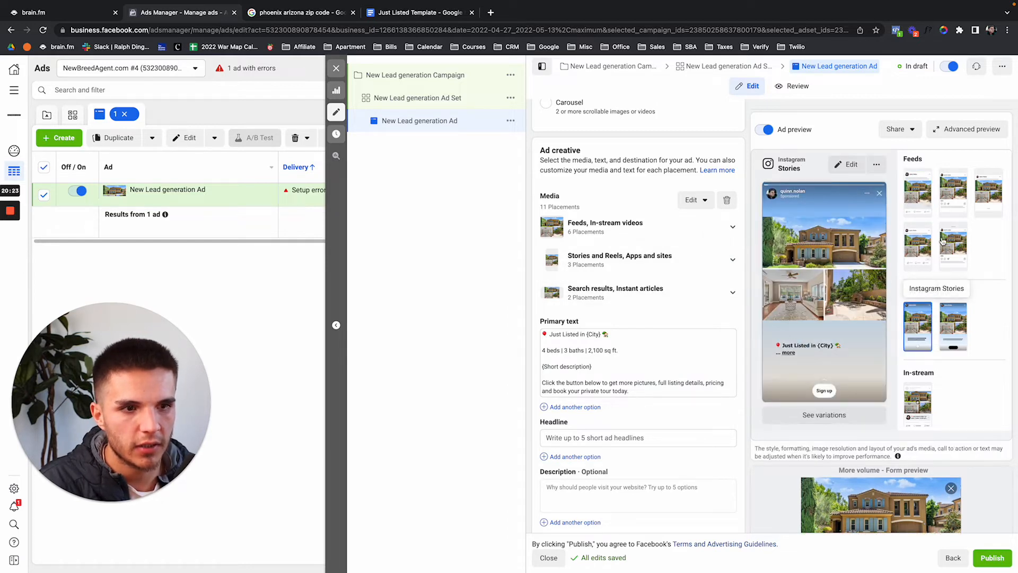
pyautogui.click(963, 200)
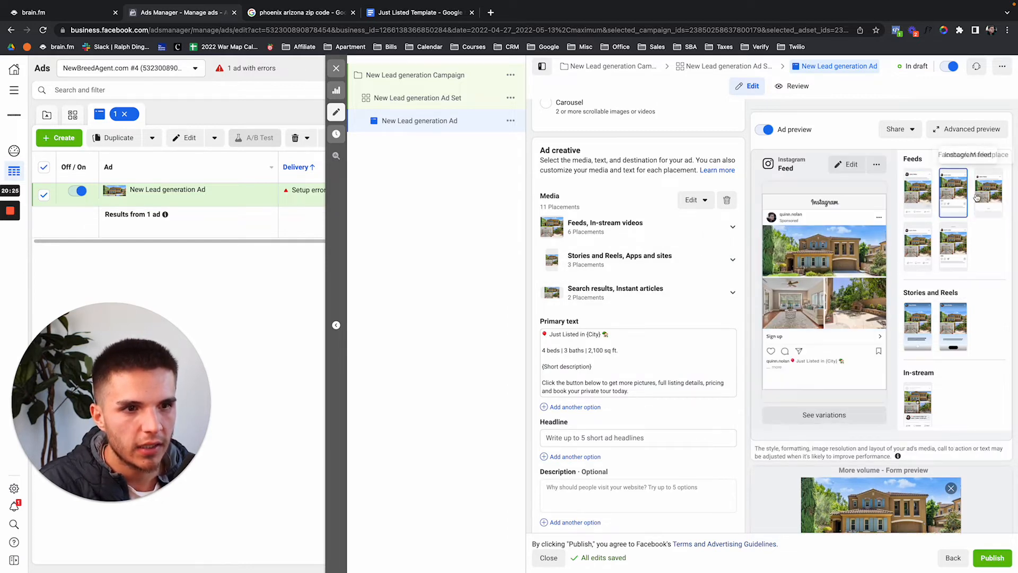
pyautogui.click(988, 192)
pyautogui.click(918, 253)
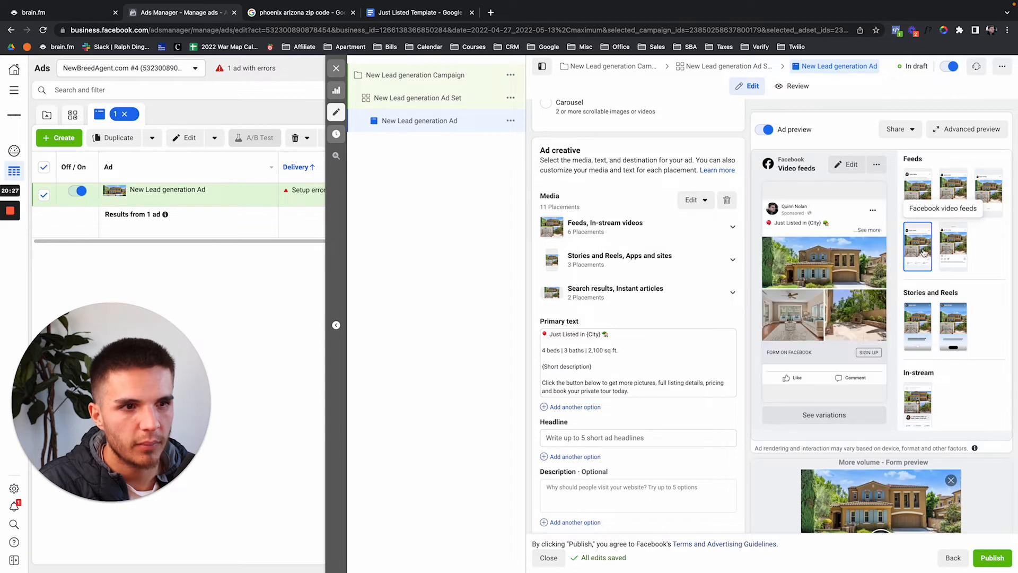
pyautogui.scroll(-5, 935, 265)
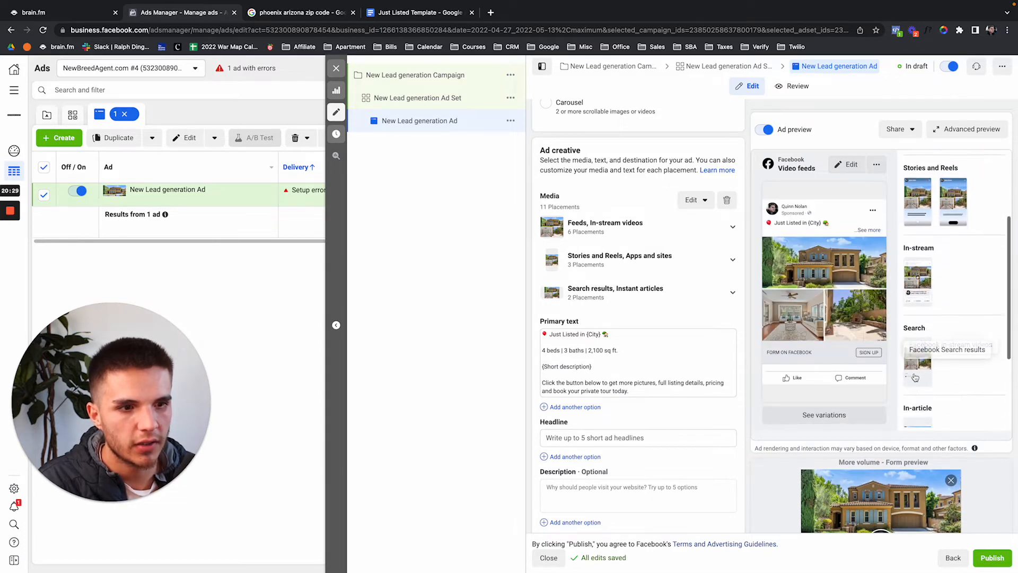
pyautogui.click(915, 376)
pyautogui.scroll(-3, 939, 366)
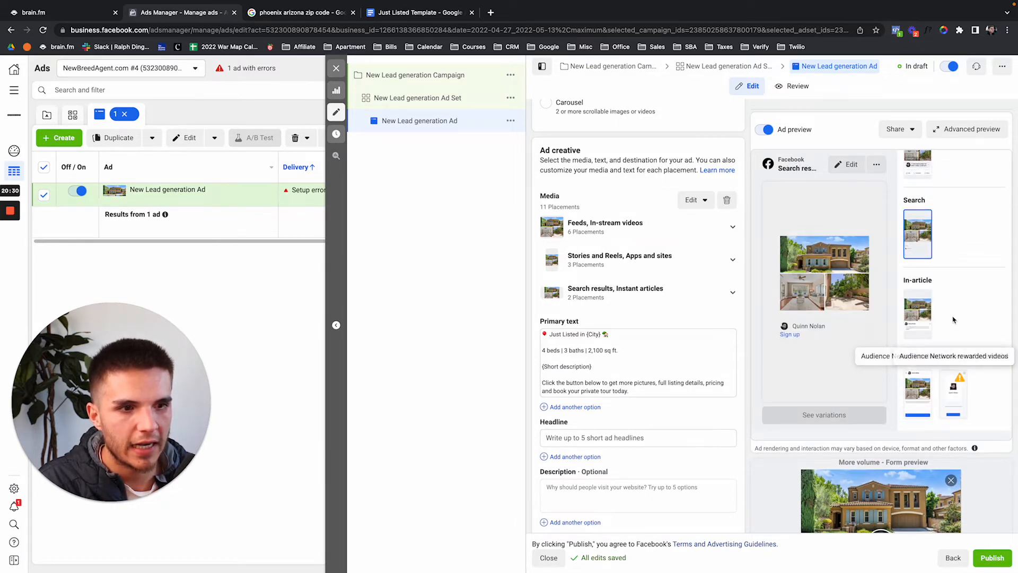
pyautogui.scroll(-5, 953, 320)
pyautogui.scroll(10, 944, 302)
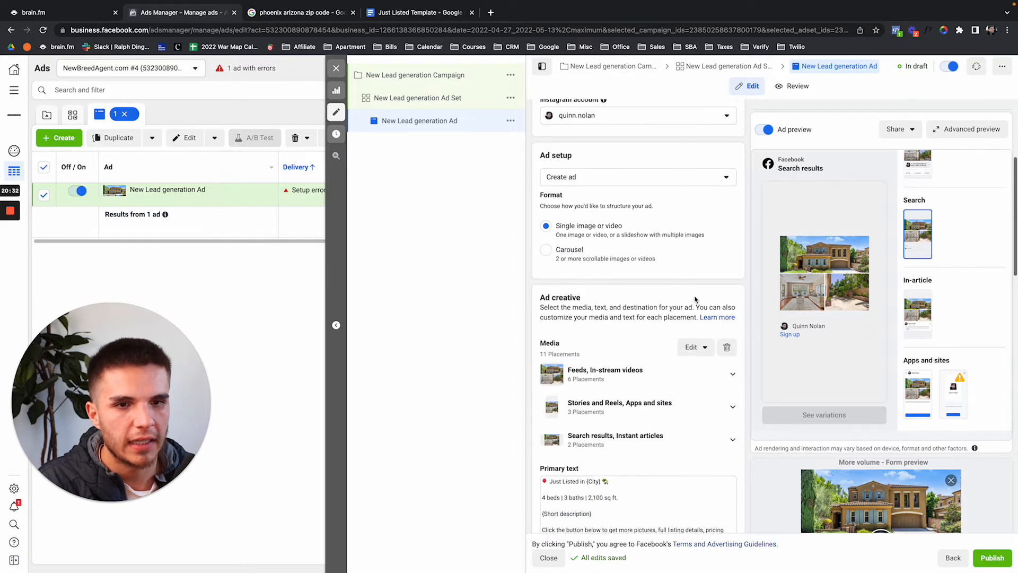
pyautogui.scroll(5, 941, 299)
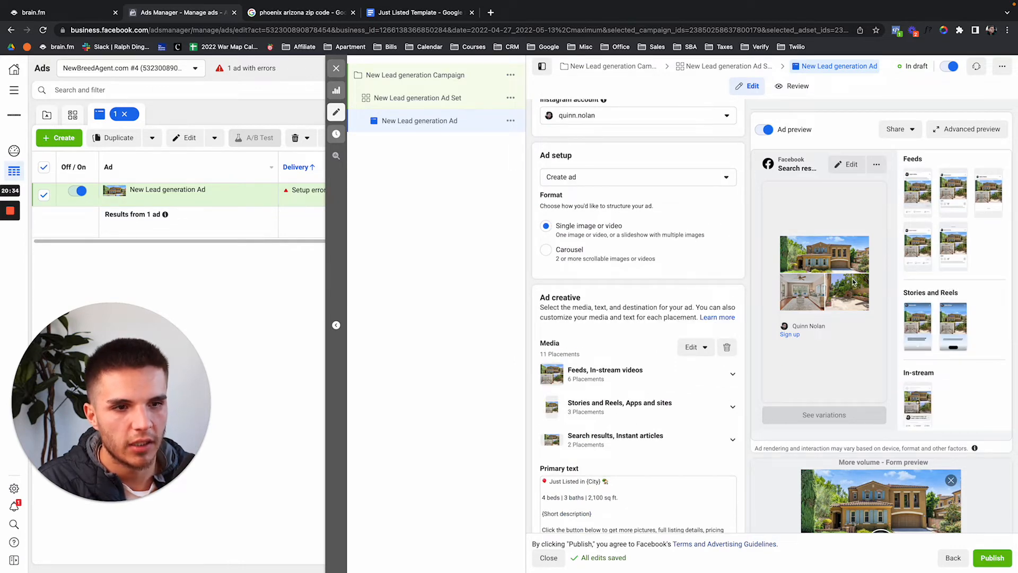
pyautogui.scroll(-5, 684, 343)
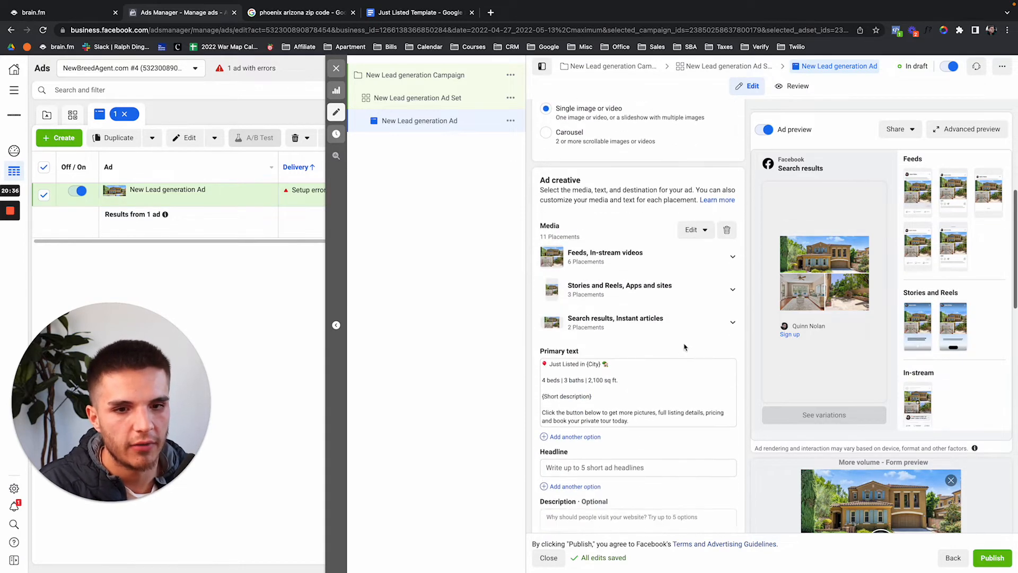
pyautogui.scroll(-1, 684, 345)
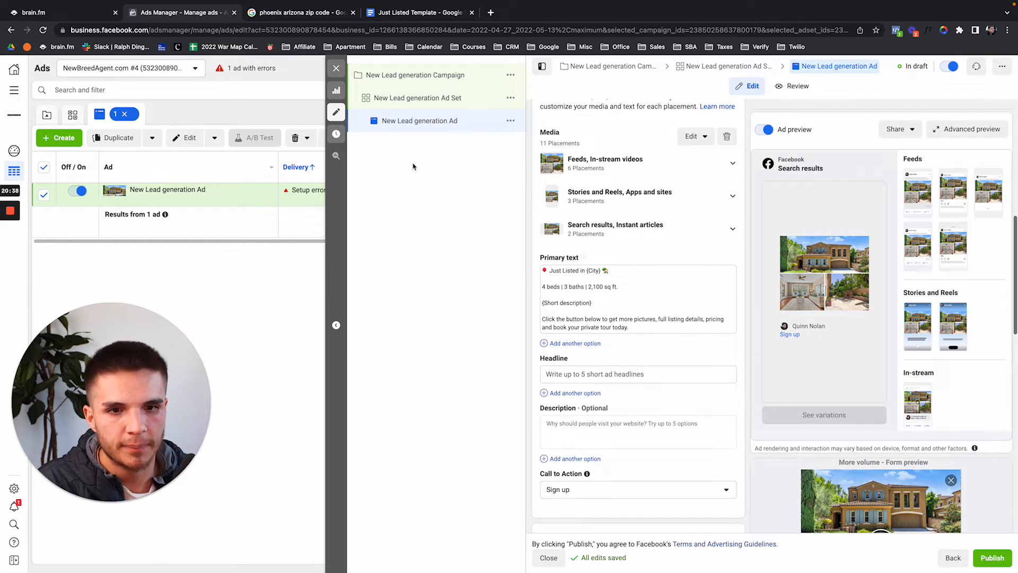
# Copy the listing headline text from the Just Listed Template document.
pyautogui.click(407, 12)
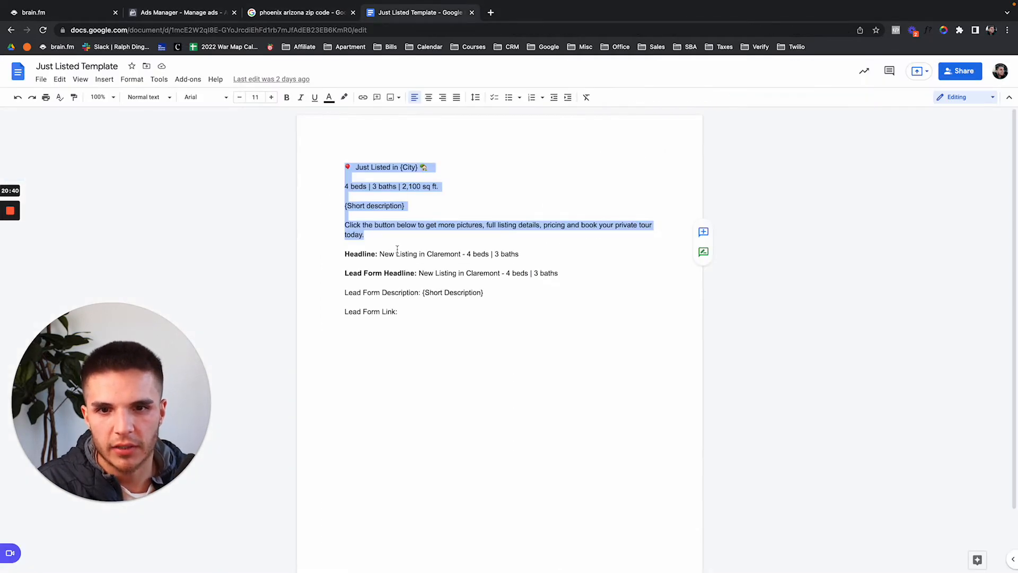
pyautogui.moveTo(380, 254); pyautogui.dragTo(513, 254)
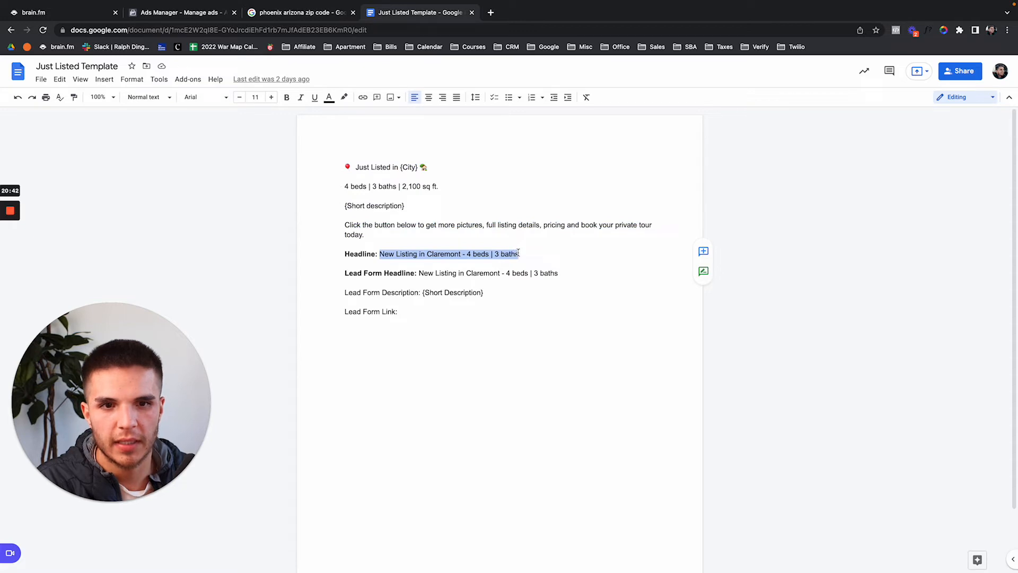
pyautogui.click(227, 15)
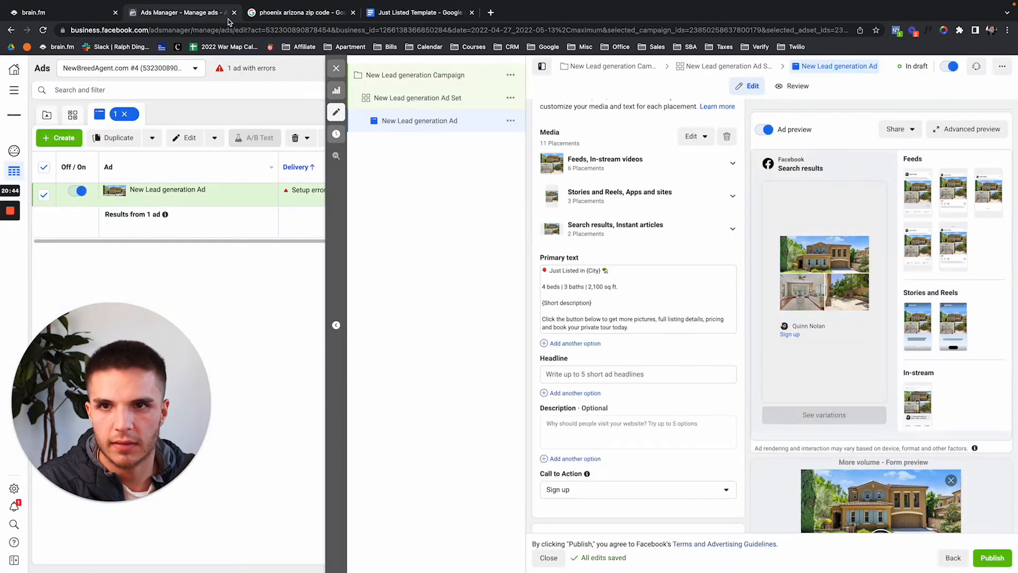
# Paste 'New Listing in Claremont - 4 beds | 3 baths' into the ad's Headline field.
pyautogui.click(665, 372)
pyautogui.write('New Listing in Claremont - 4 beds | 3 baths')
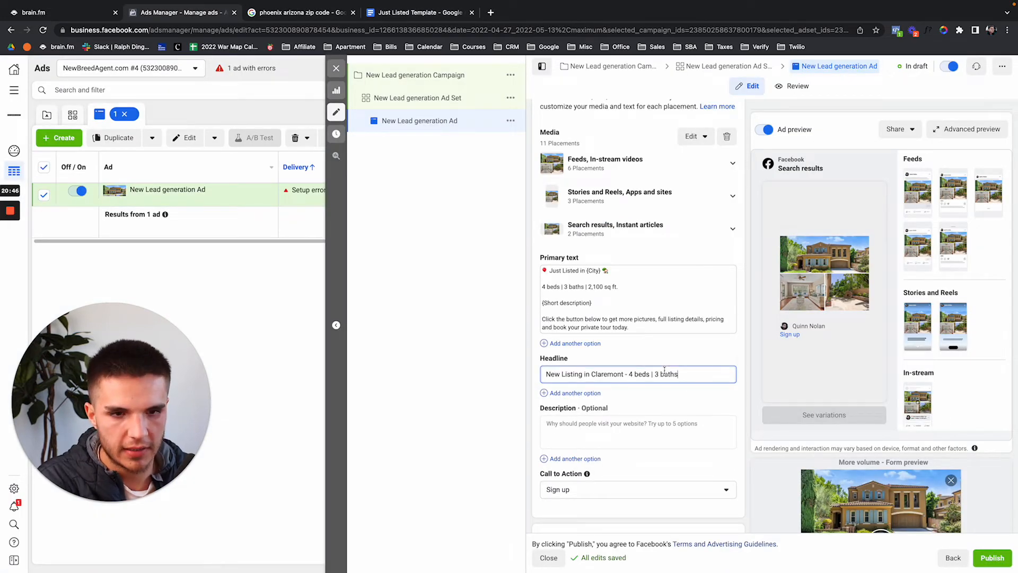
pyautogui.click(919, 187)
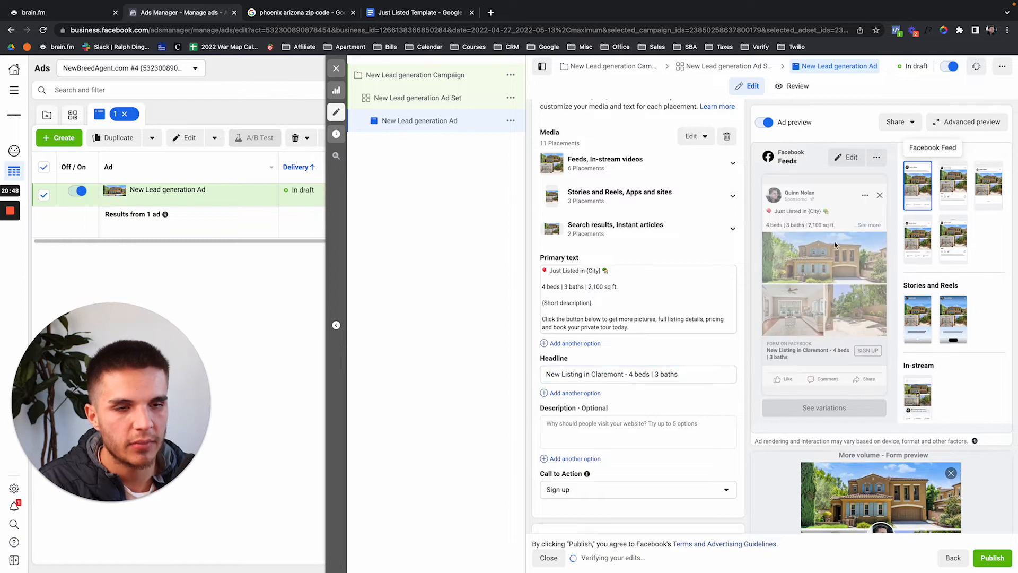
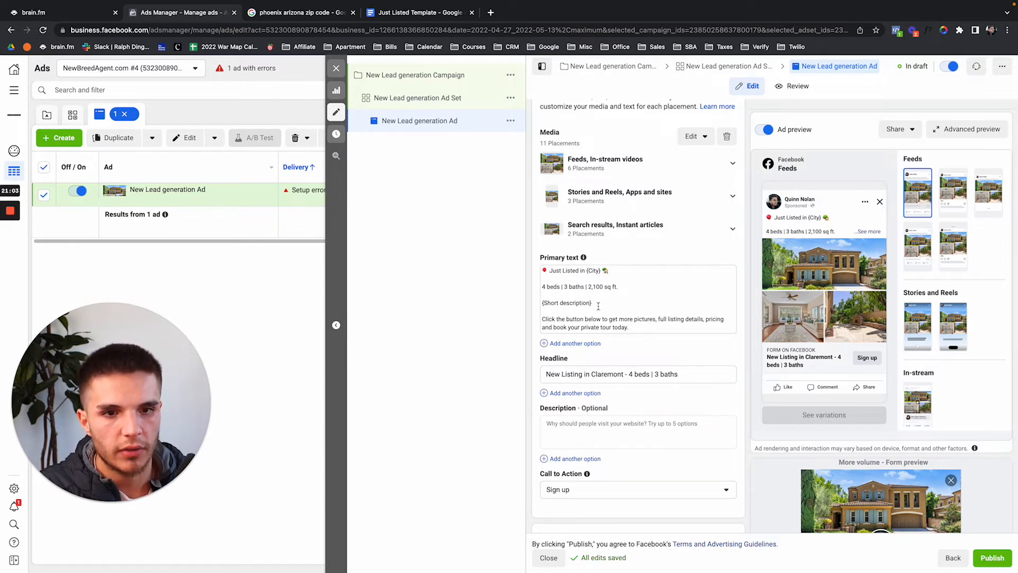
# Delete the {Short description} placeholder line from the primary text and open a new browser tab.
pyautogui.moveTo(598, 306); pyautogui.dragTo(549, 305)
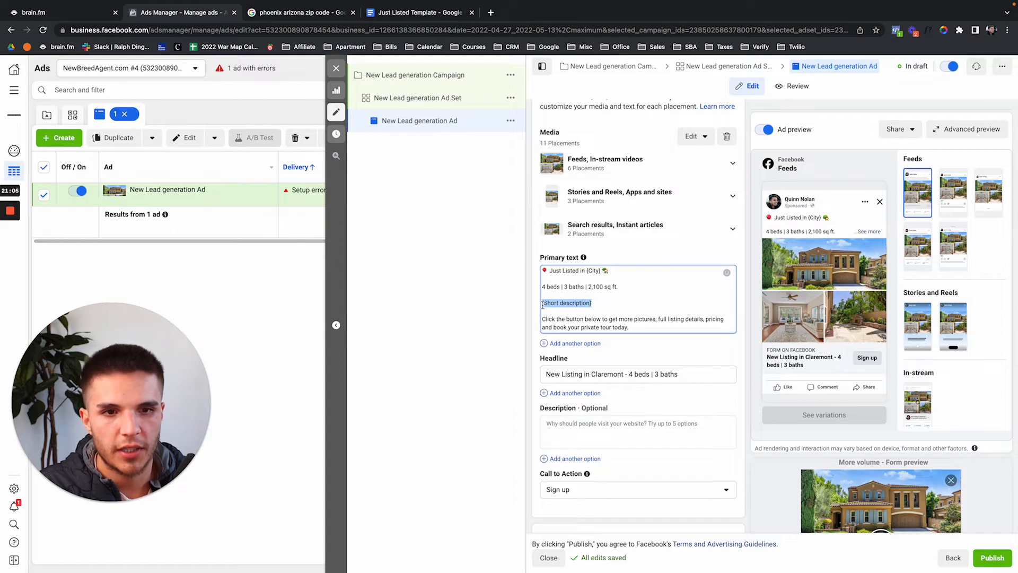
pyautogui.press('BackSpace')
pyautogui.press('BackSpace')
pyautogui.press('BackSpace')
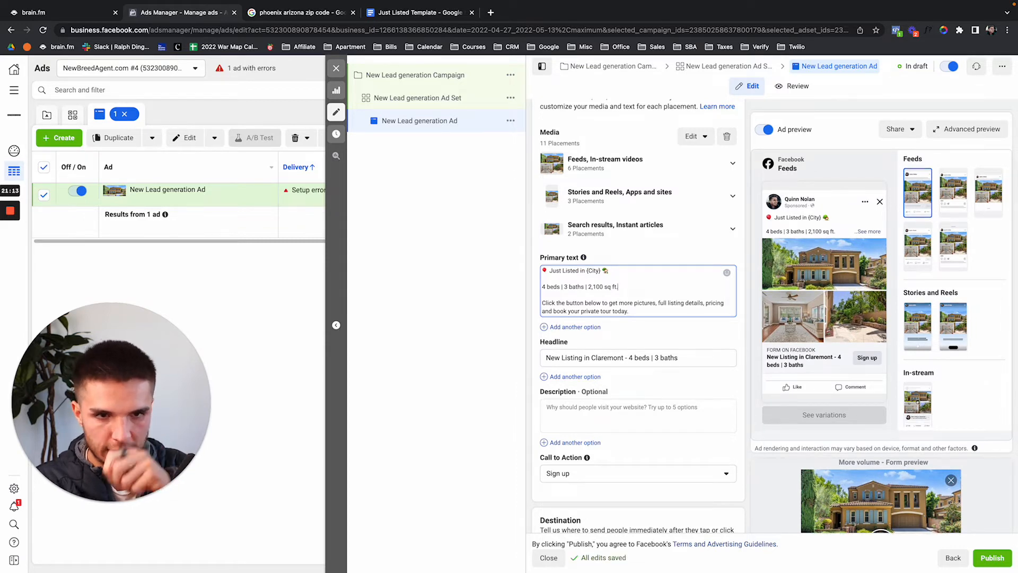
pyautogui.hotkey('ctrl', 't')
# Search Google for 'facebook ads library' and open Meta's Ad Library.
pyautogui.write('facebook ads library')
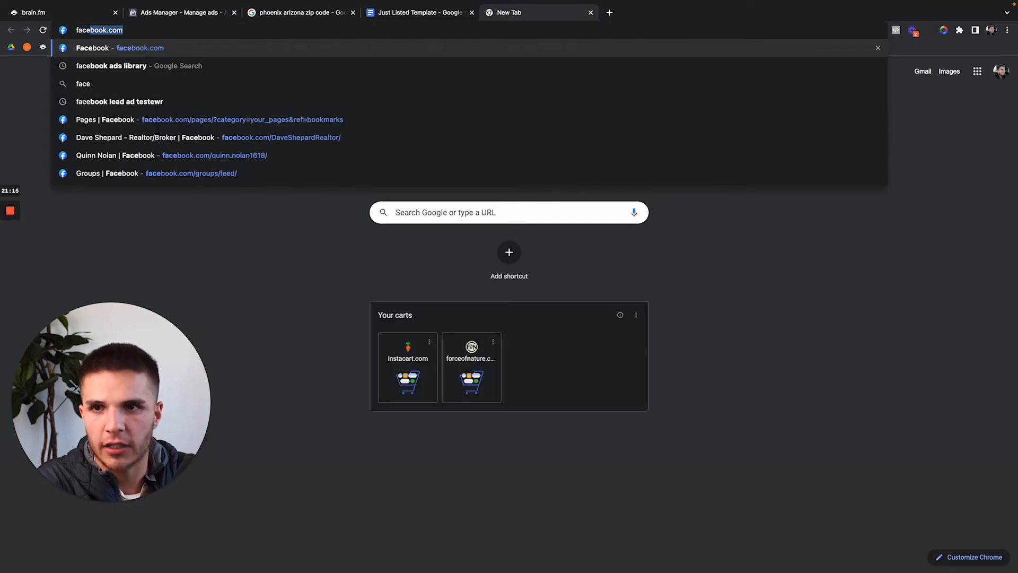
pyautogui.press('Return')
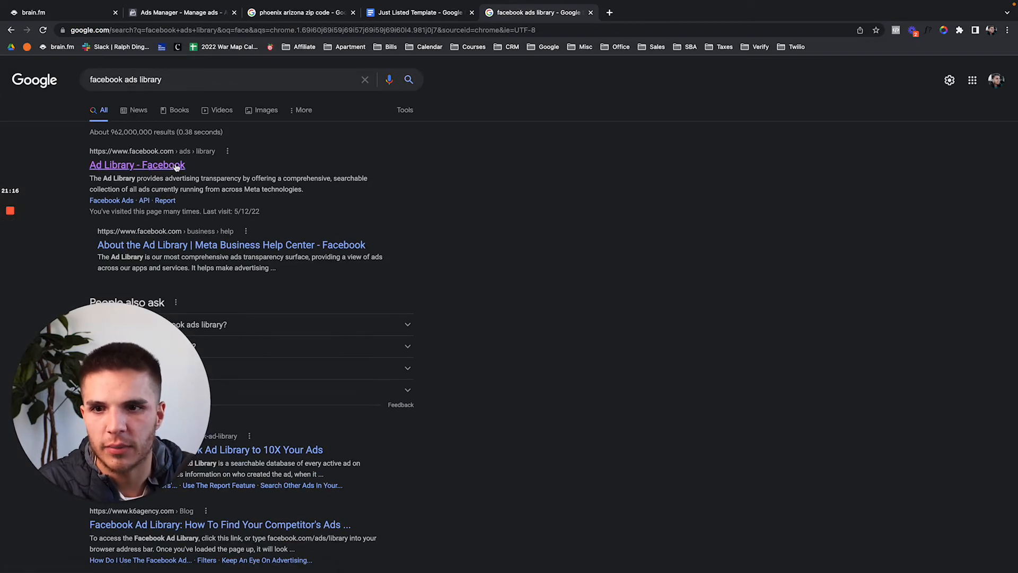
pyautogui.click(159, 166)
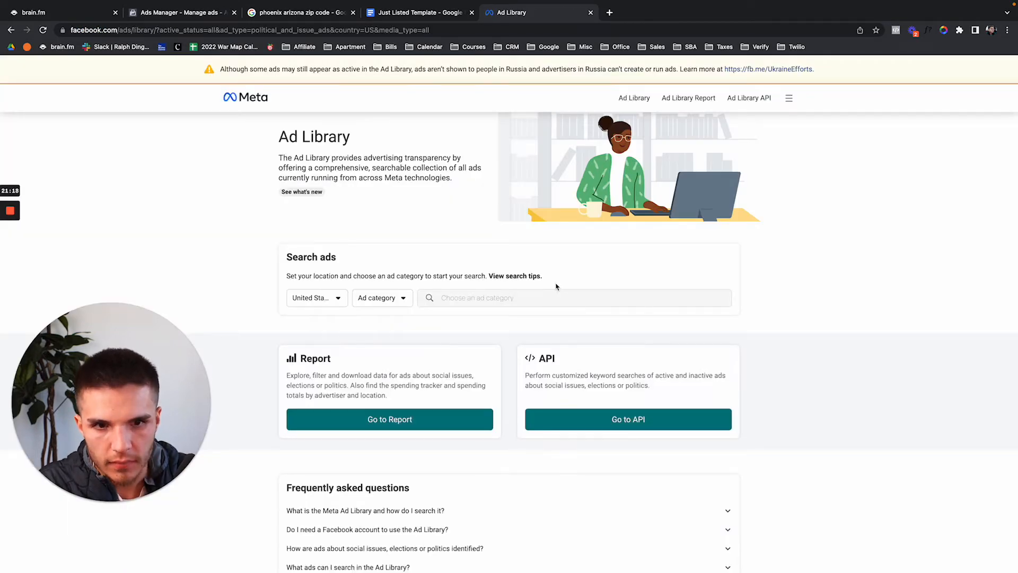
# Search all ad categories for the exact phrase "epoxy".
pyautogui.click(397, 299)
pyautogui.click(392, 344)
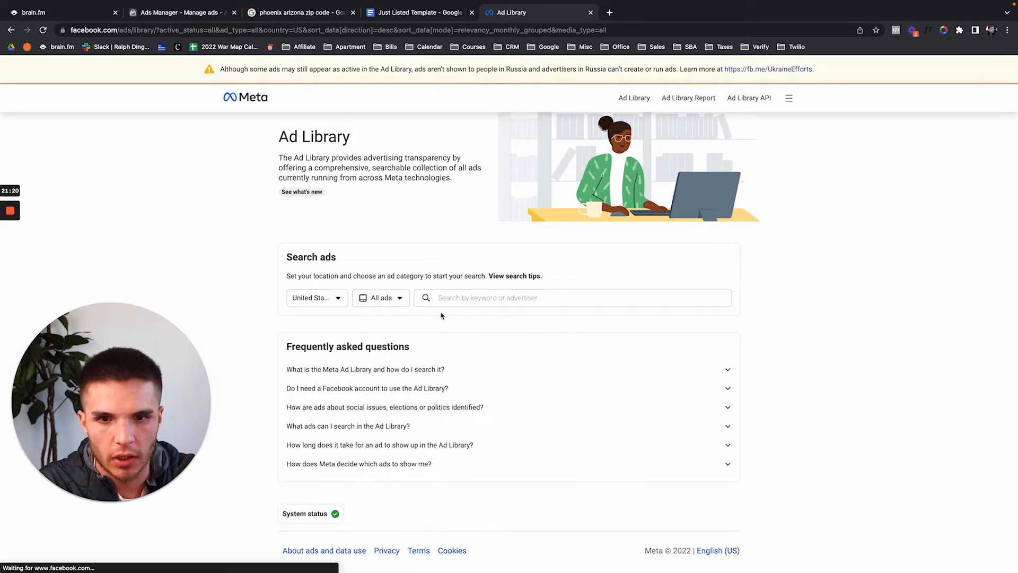
pyautogui.click(452, 291)
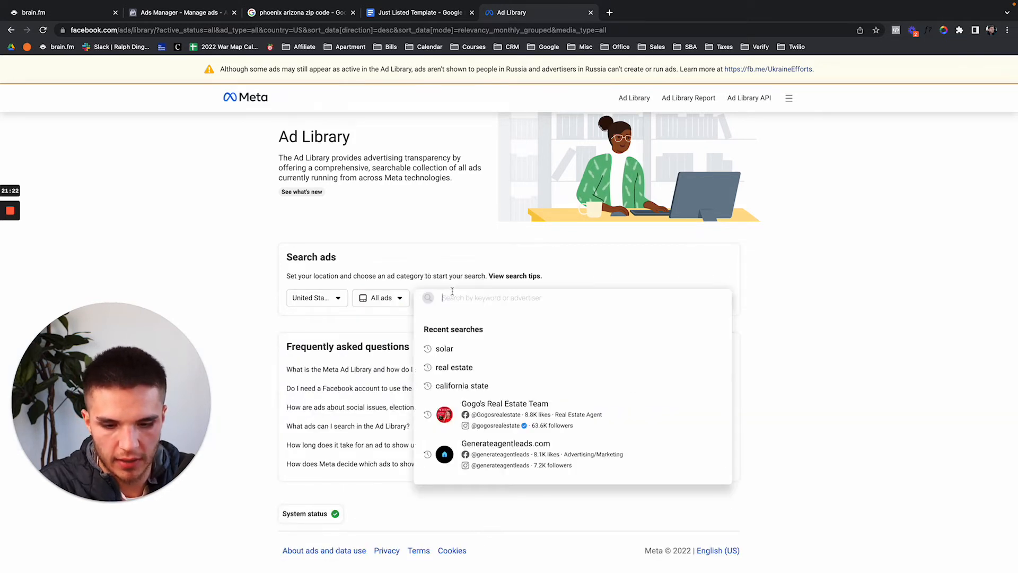
pyautogui.write('epoxy')
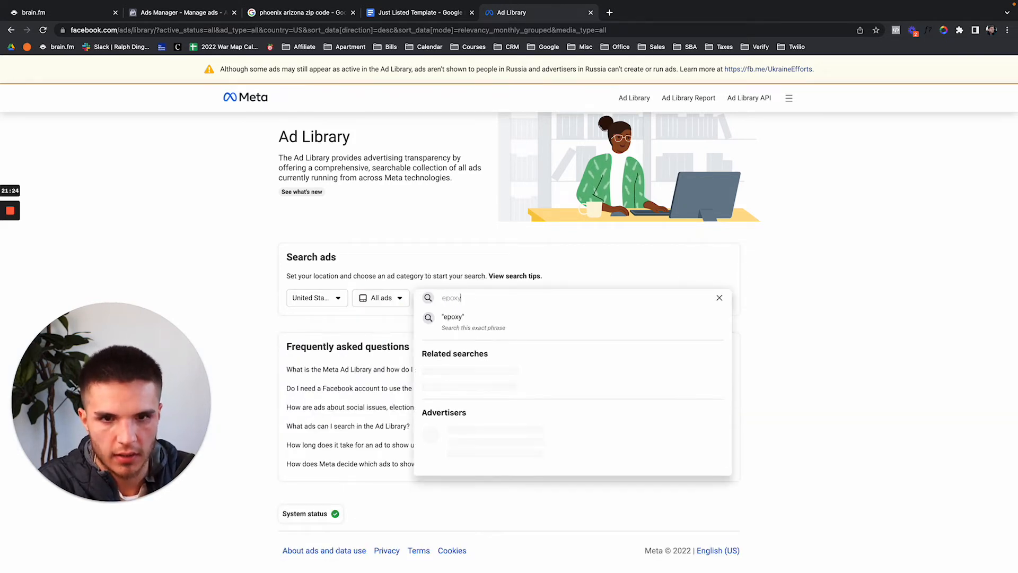
pyautogui.click(457, 328)
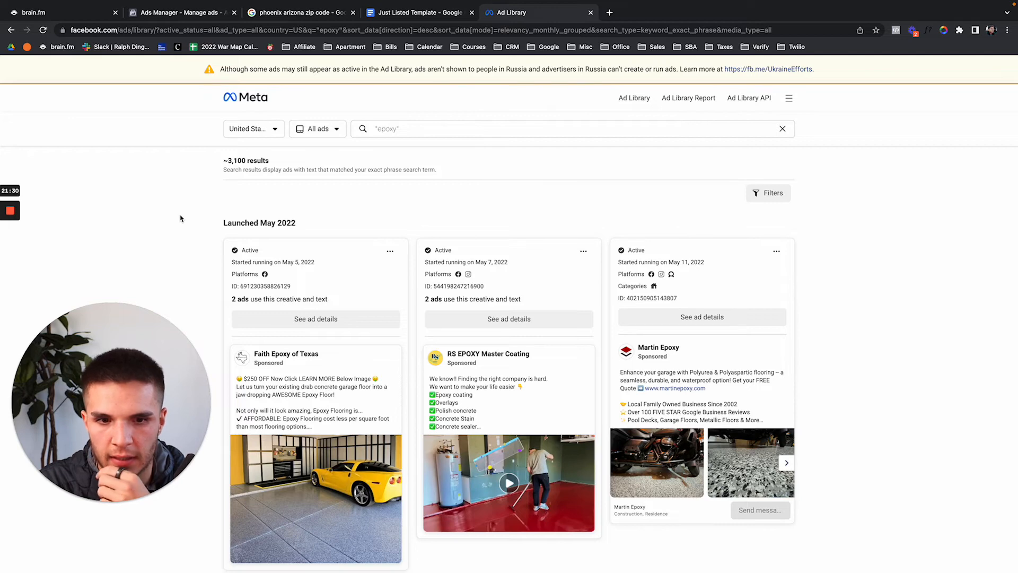
pyautogui.scroll(-1, 181, 218)
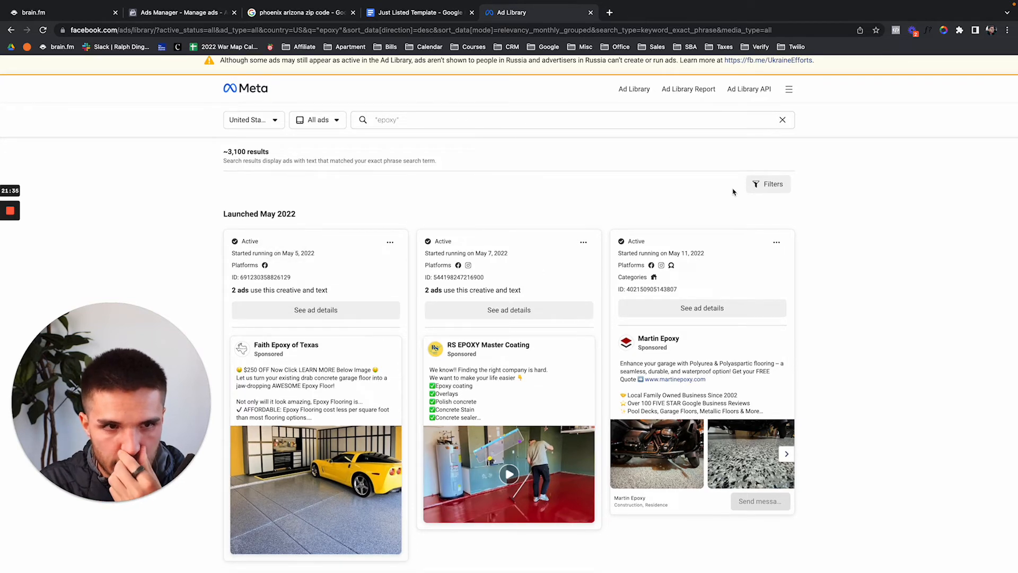
pyautogui.click(765, 191)
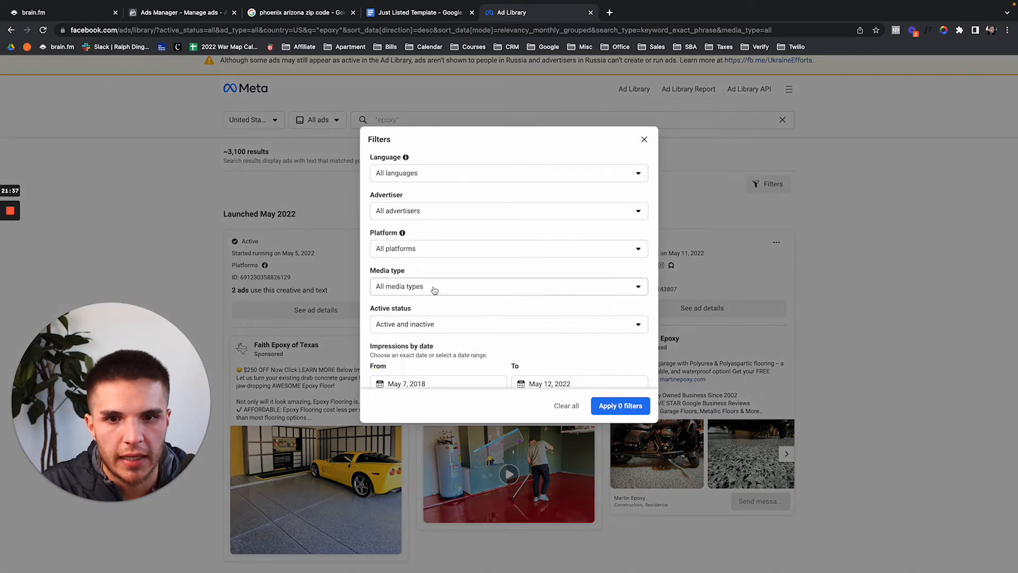
# Set the impressions start date to January 1, 2021.
pyautogui.scroll(-1, 432, 289)
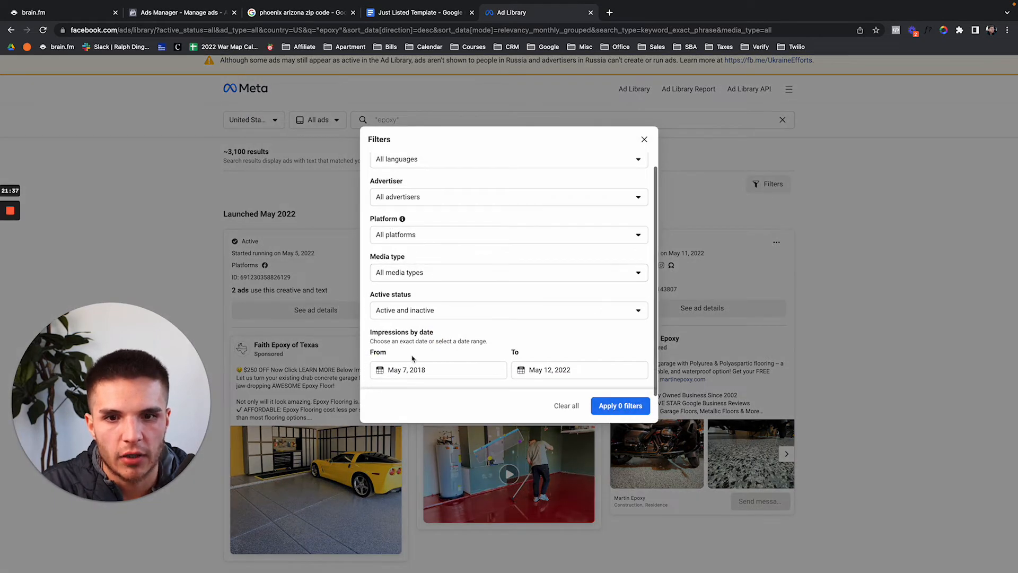
pyautogui.click(541, 370)
pyautogui.click(423, 371)
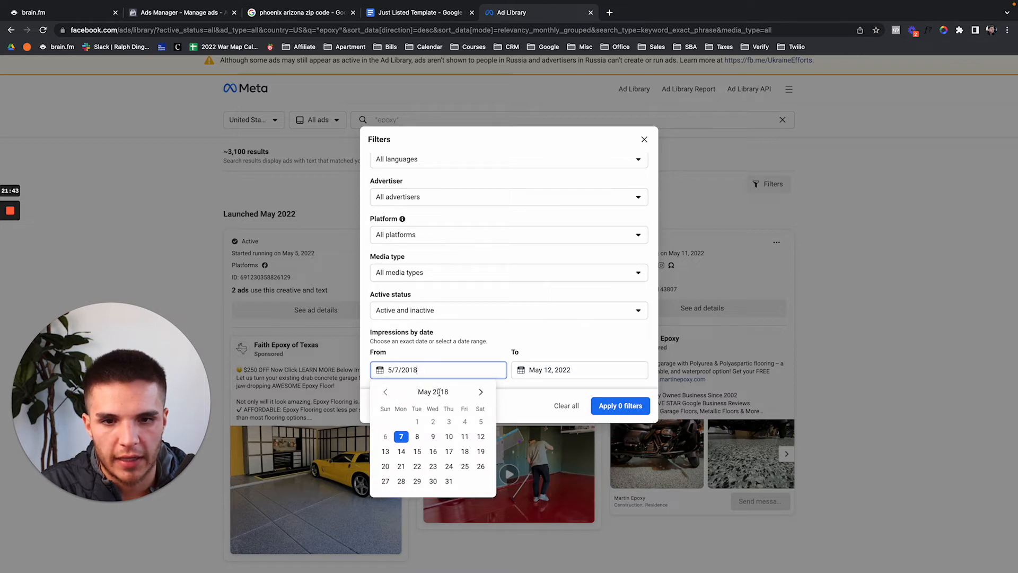
pyautogui.click(480, 391)
pyautogui.click(481, 391)
pyautogui.click(480, 391)
pyautogui.click(480, 392)
pyautogui.click(480, 392)
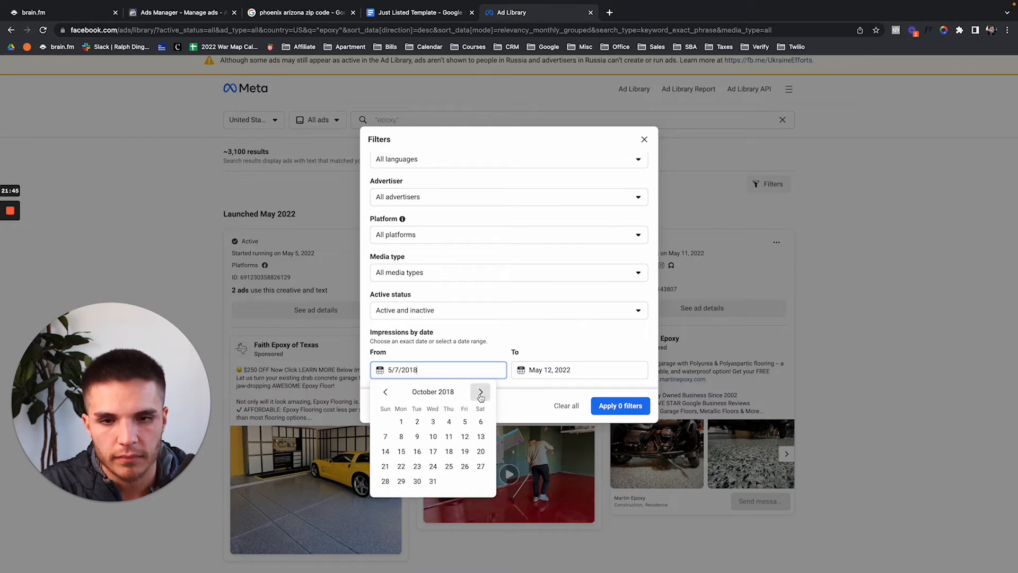
pyautogui.click(480, 391)
pyautogui.click(481, 391)
pyautogui.click(480, 391)
pyautogui.click(481, 392)
pyautogui.click(481, 391)
pyautogui.click(481, 391)
pyautogui.click(480, 392)
pyautogui.click(481, 391)
pyautogui.click(480, 391)
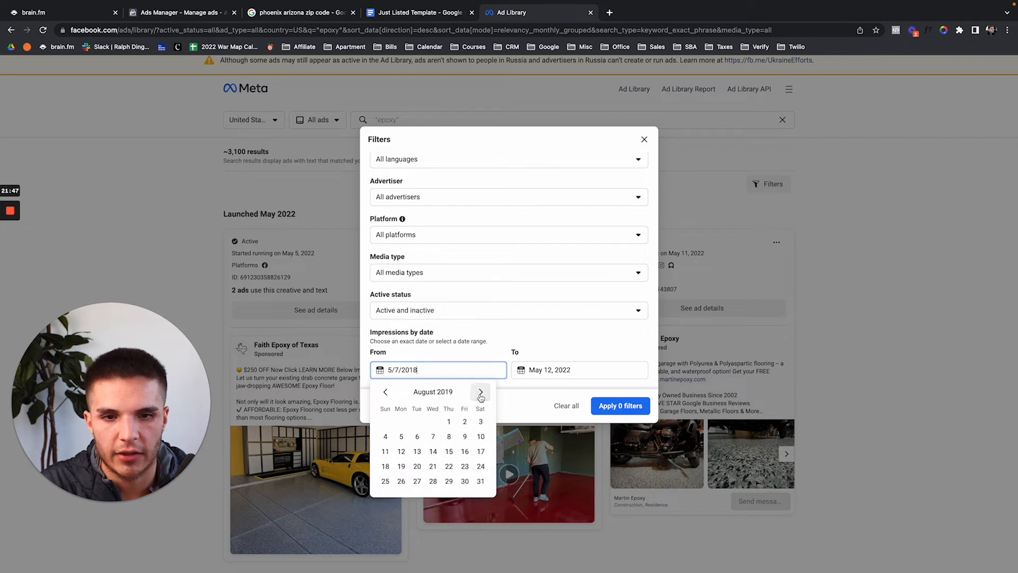
pyautogui.click(481, 392)
pyautogui.click(480, 391)
pyautogui.click(480, 391)
pyautogui.click(480, 391)
pyautogui.click(481, 392)
pyautogui.click(480, 391)
pyautogui.click(481, 391)
pyautogui.click(480, 391)
pyautogui.click(480, 392)
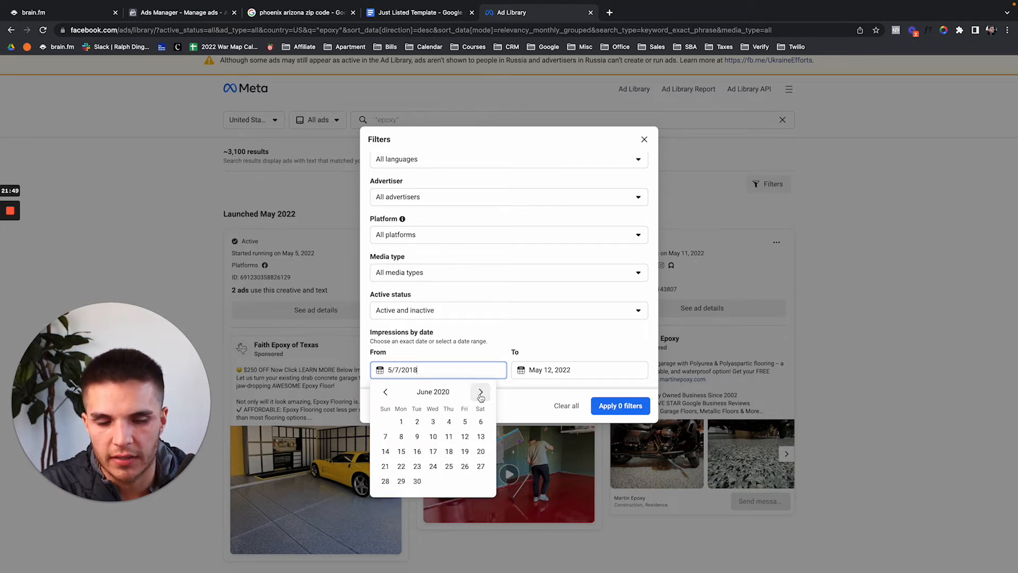
pyautogui.click(481, 392)
pyautogui.click(480, 393)
pyautogui.click(480, 392)
pyautogui.click(480, 393)
pyautogui.click(481, 392)
pyautogui.click(480, 392)
pyautogui.click(480, 393)
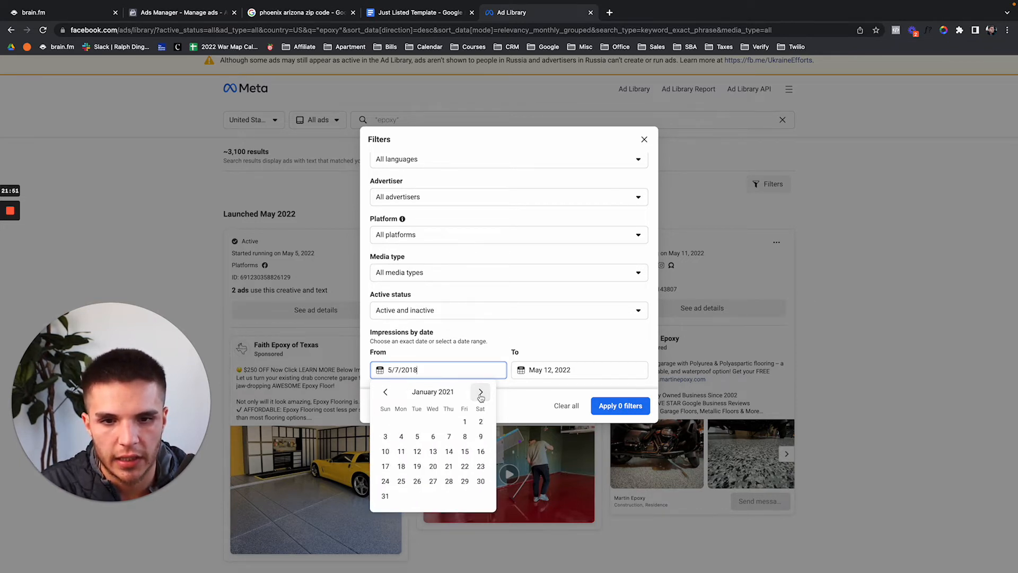
pyautogui.click(480, 393)
pyautogui.click(480, 392)
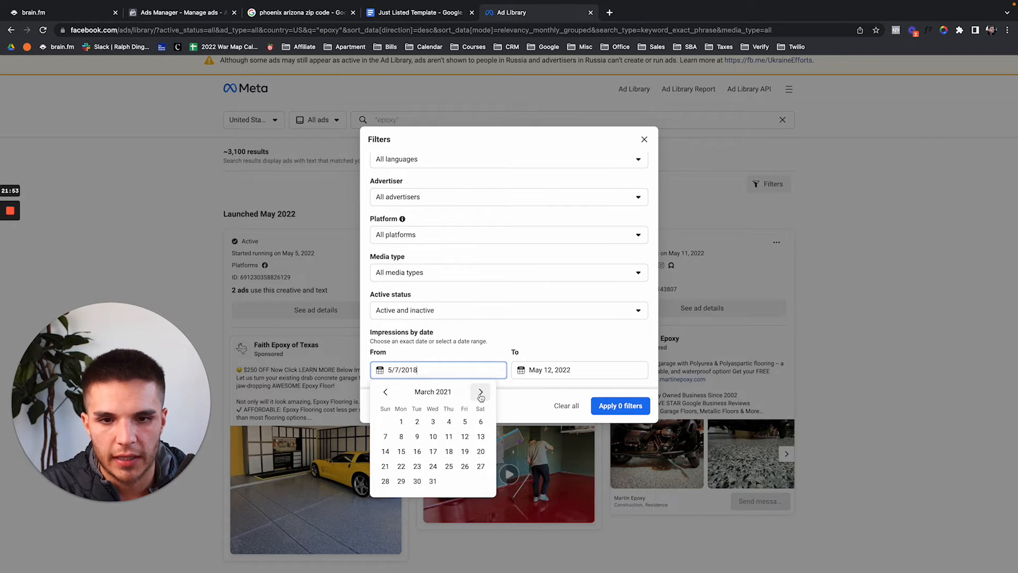
pyautogui.click(386, 392)
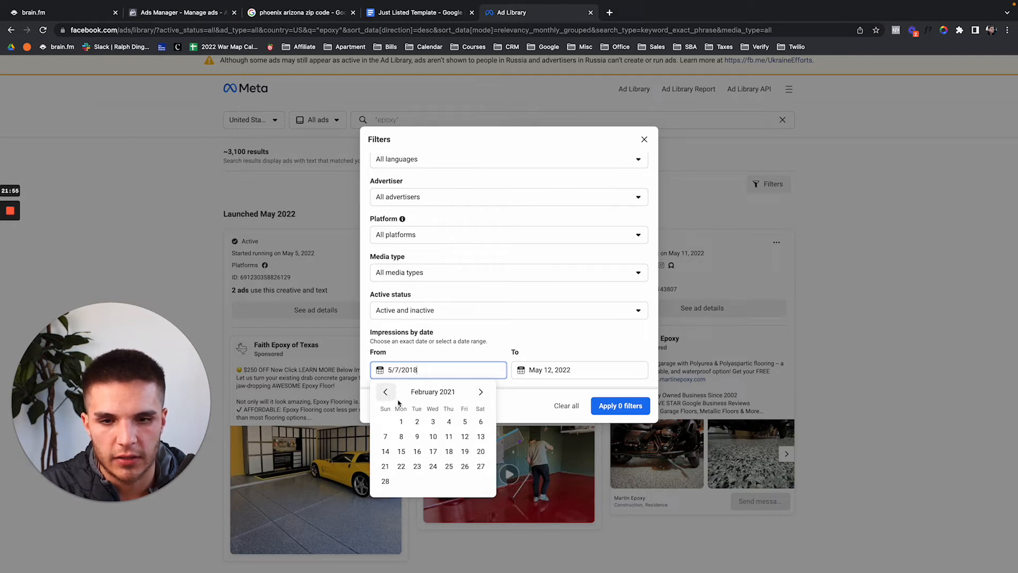
pyautogui.click(386, 391)
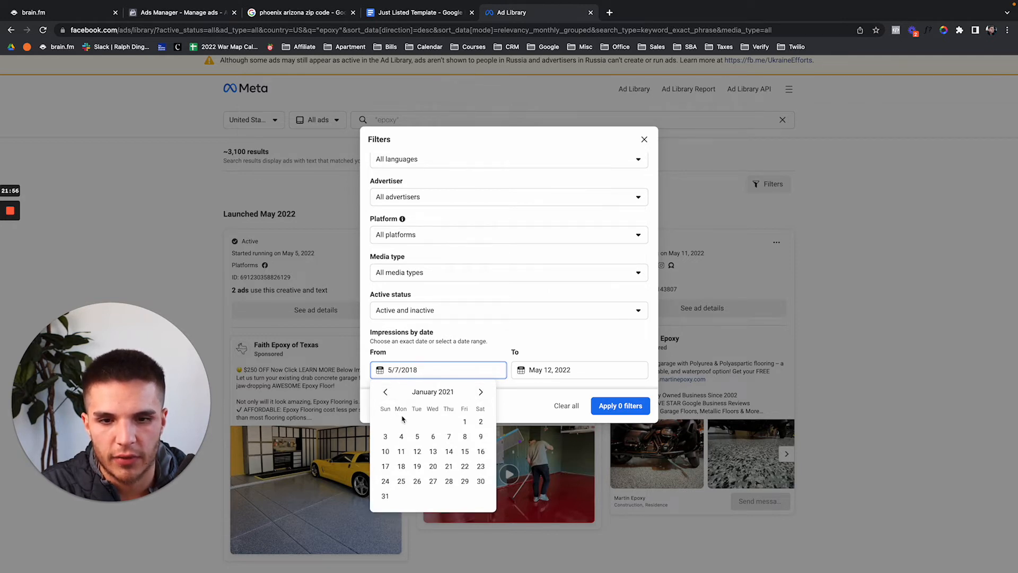
pyautogui.click(465, 422)
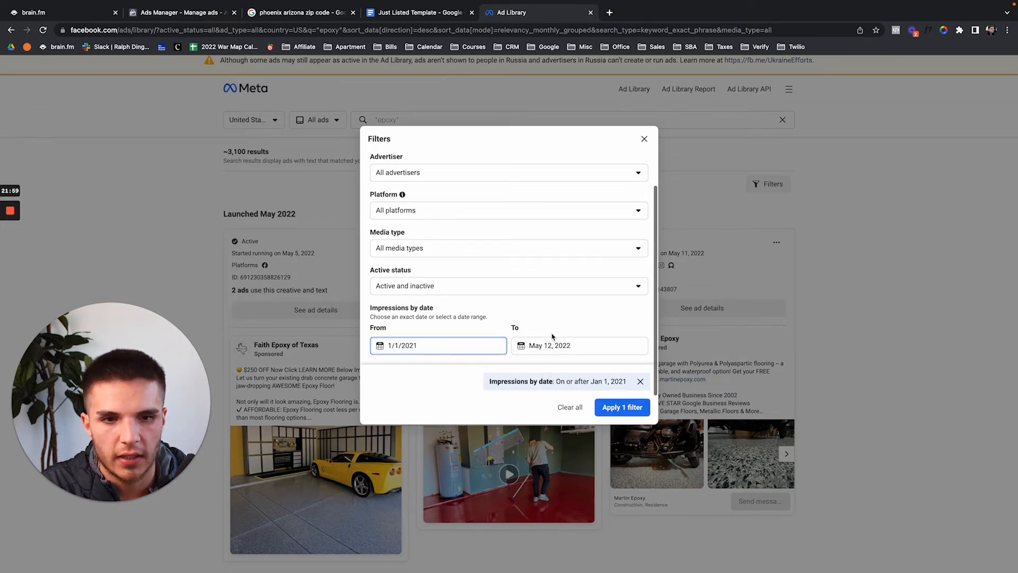
# Set the end date to April 15, 2022 and apply the date filter.
pyautogui.click(552, 344)
pyautogui.click(527, 368)
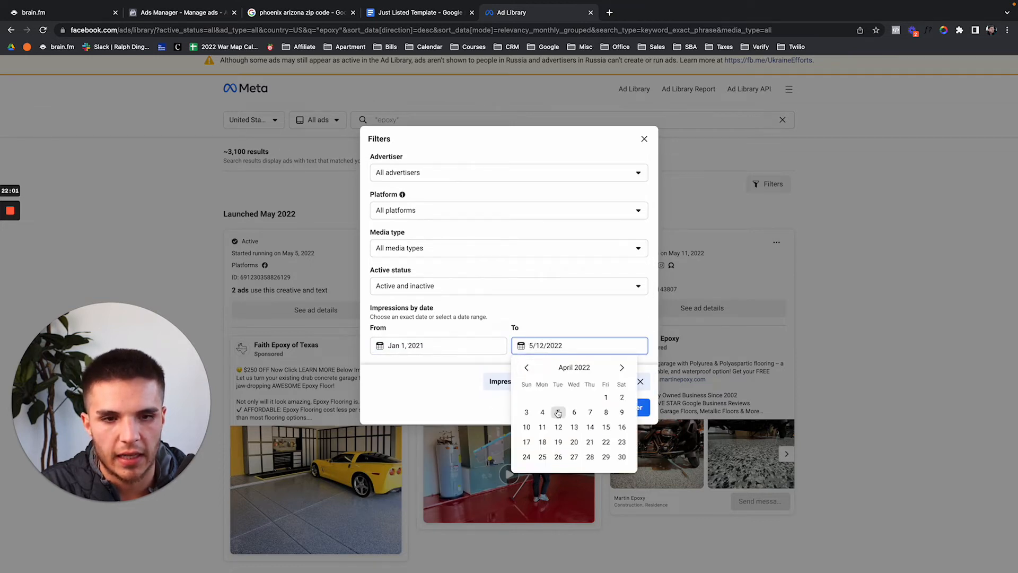
pyautogui.click(606, 427)
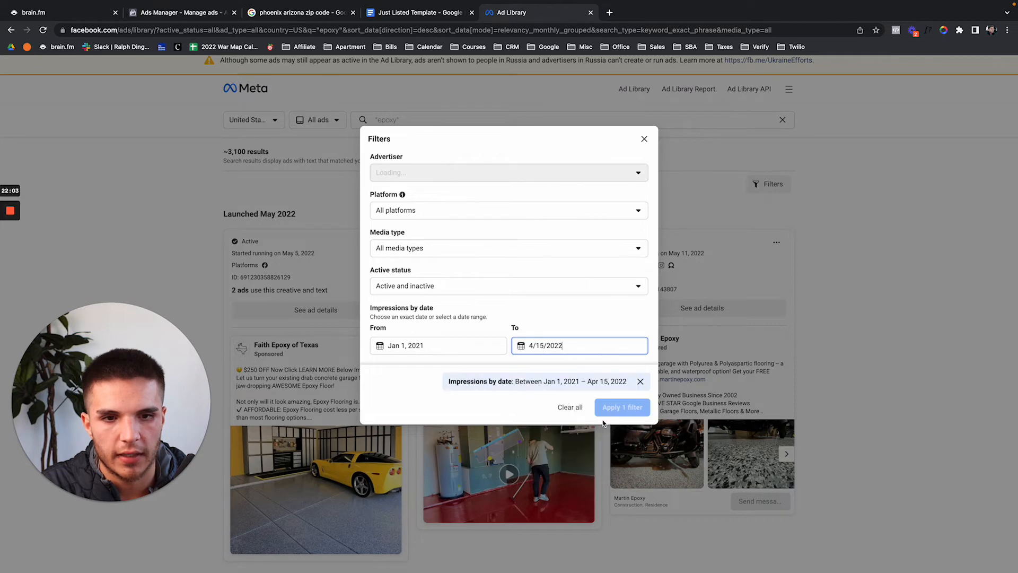
pyautogui.click(610, 409)
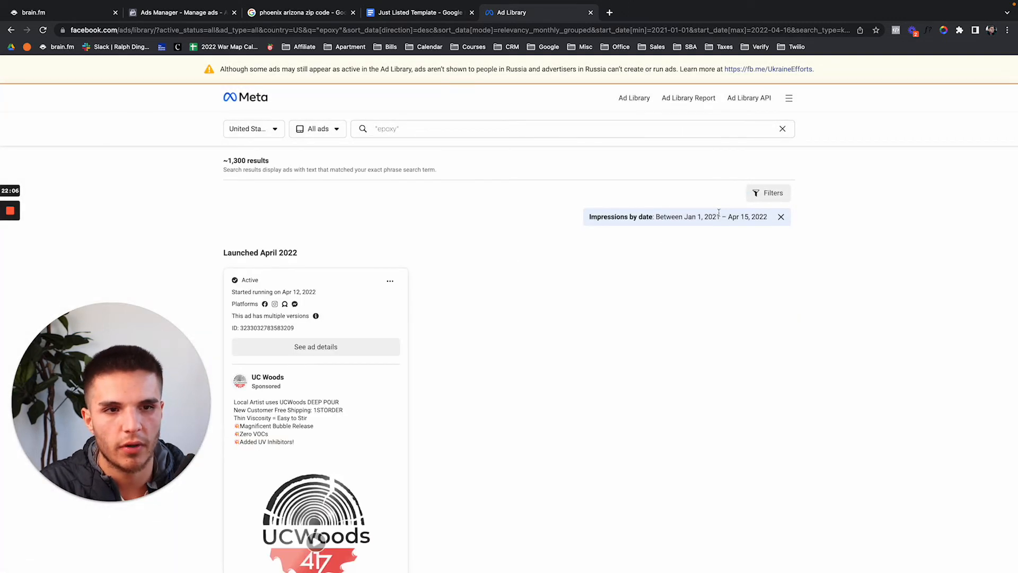
# Browse the epoxy results and remove the launch-date filter.
pyautogui.moveTo(845, 2)
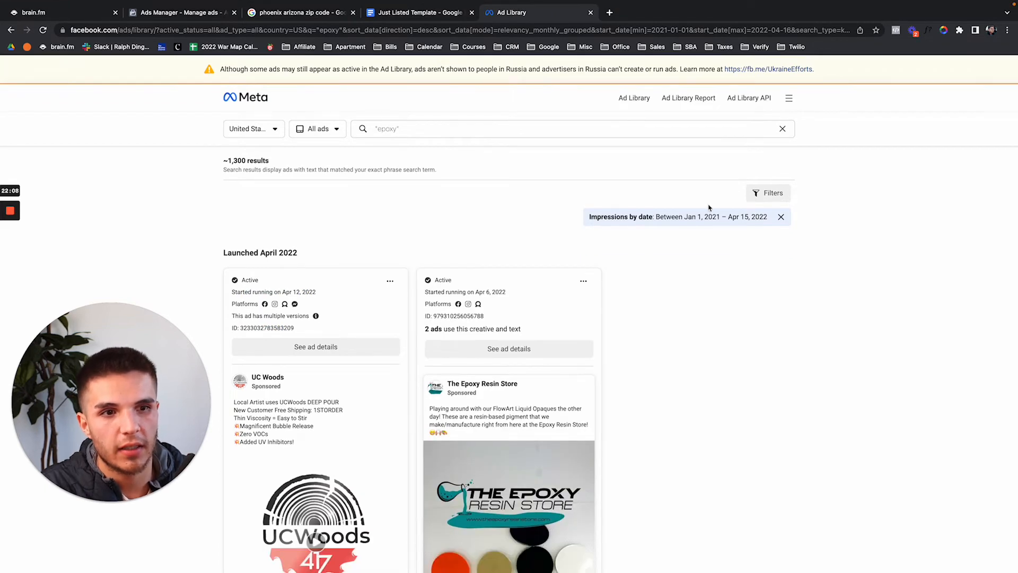
pyautogui.scroll(-2, 709, 207)
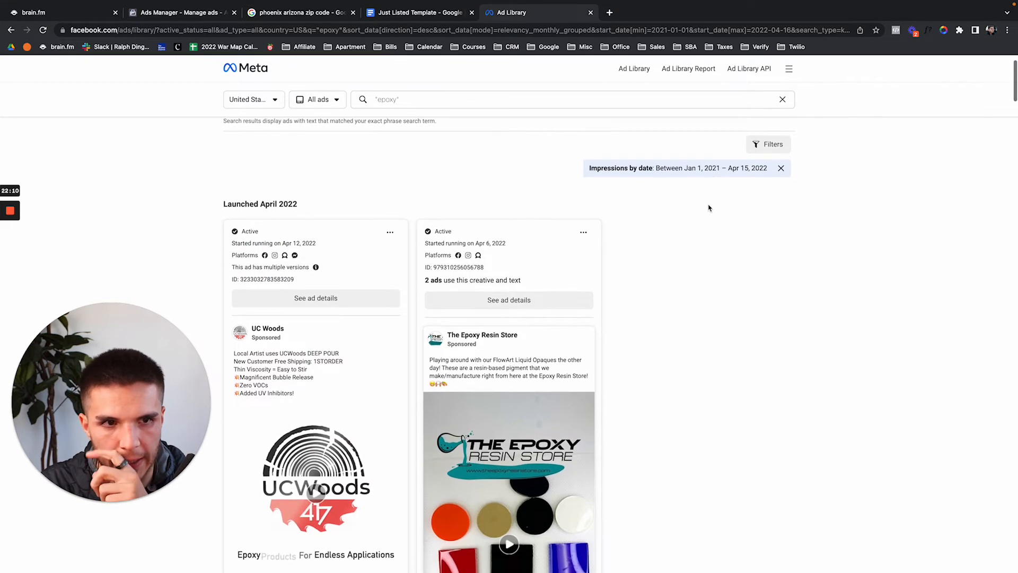
pyautogui.scroll(-15, 634, 256)
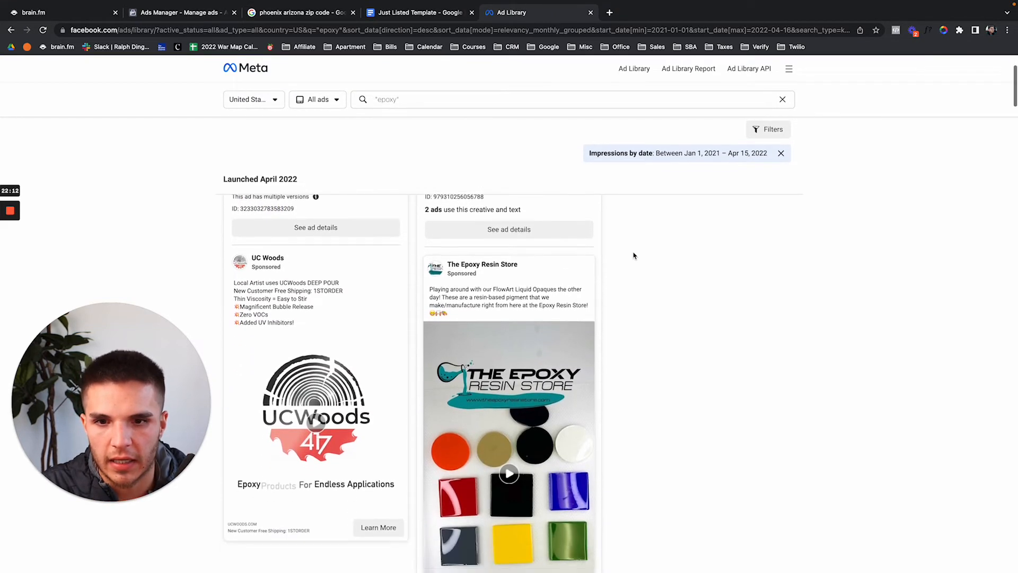
pyautogui.scroll(-6, 634, 256)
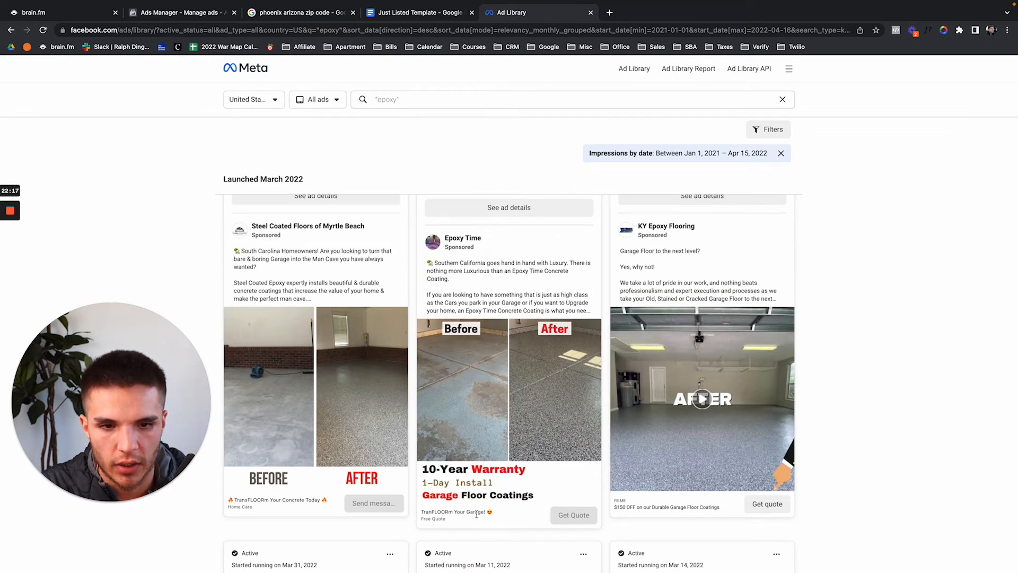
pyautogui.scroll(-1, 446, 440)
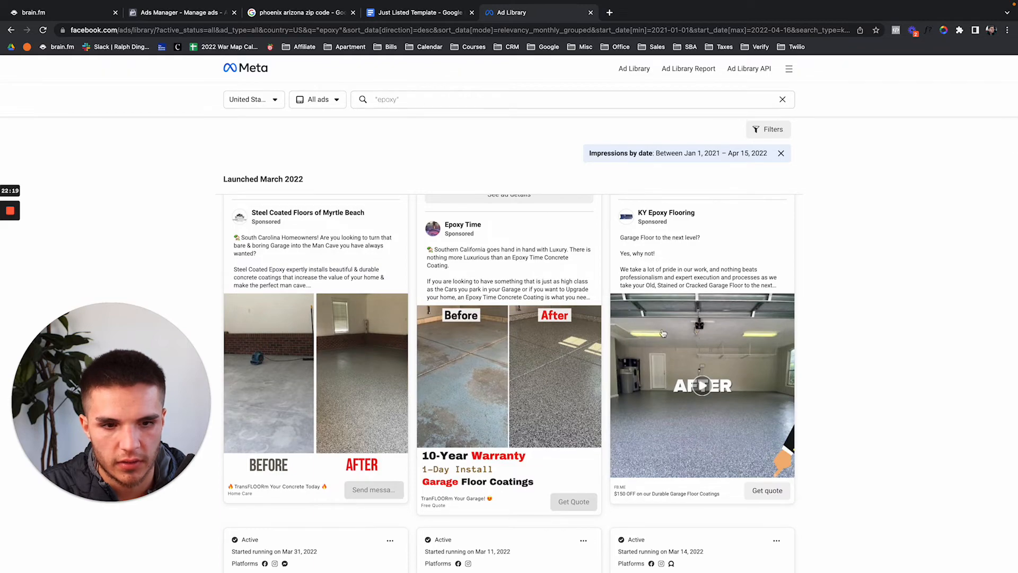
pyautogui.click(781, 153)
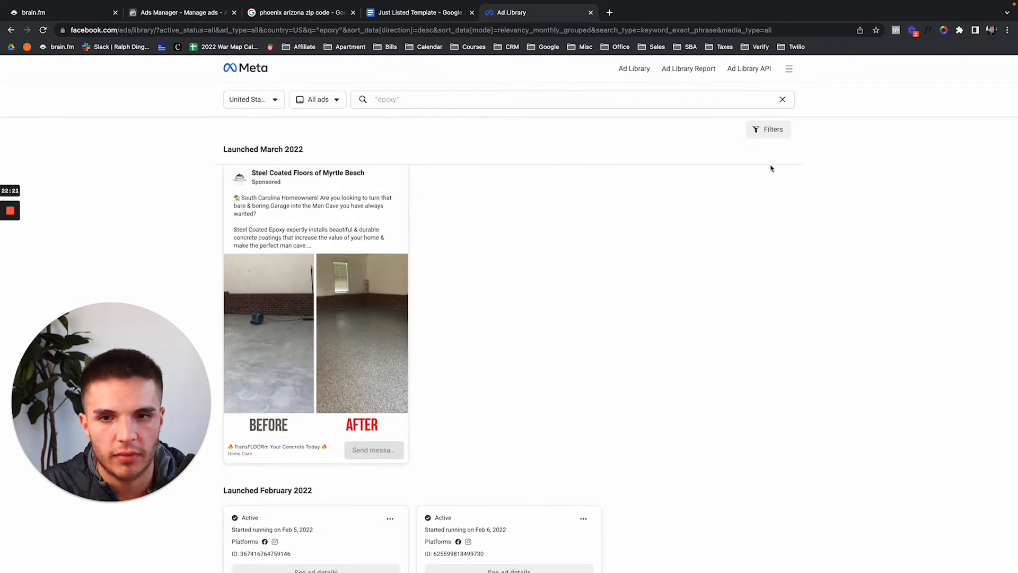
pyautogui.scroll(-1, 743, 181)
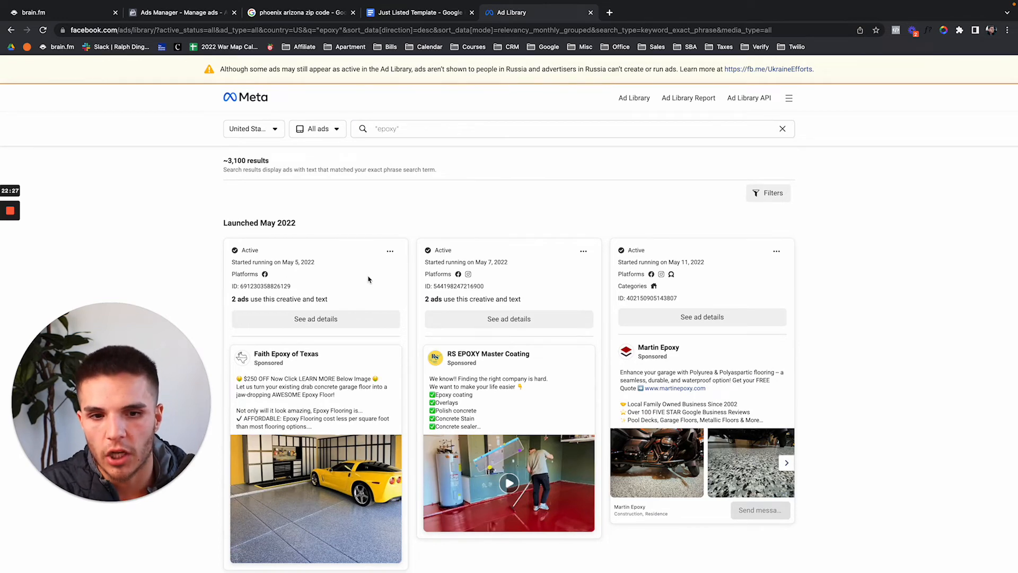
# Return to the date-filtered results and open the Epoxy Time ad's details.
pyautogui.click(11, 29)
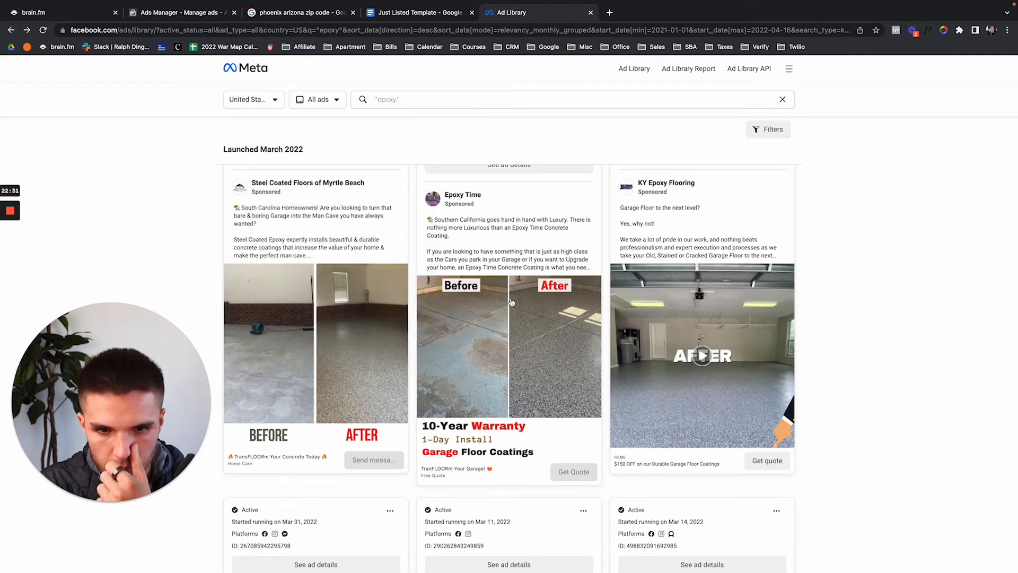
pyautogui.click(476, 251)
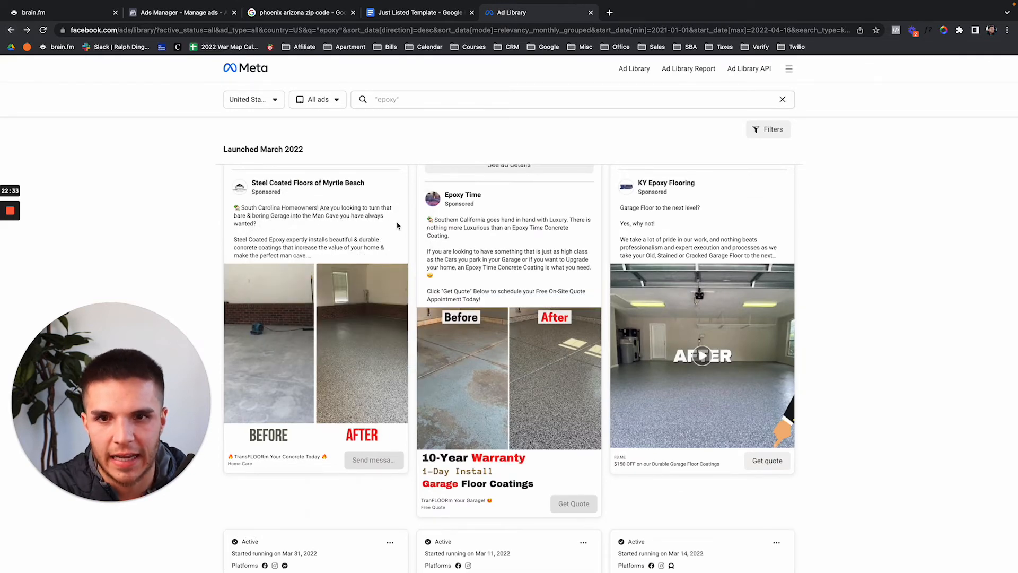
pyautogui.scroll(1, 371, 228)
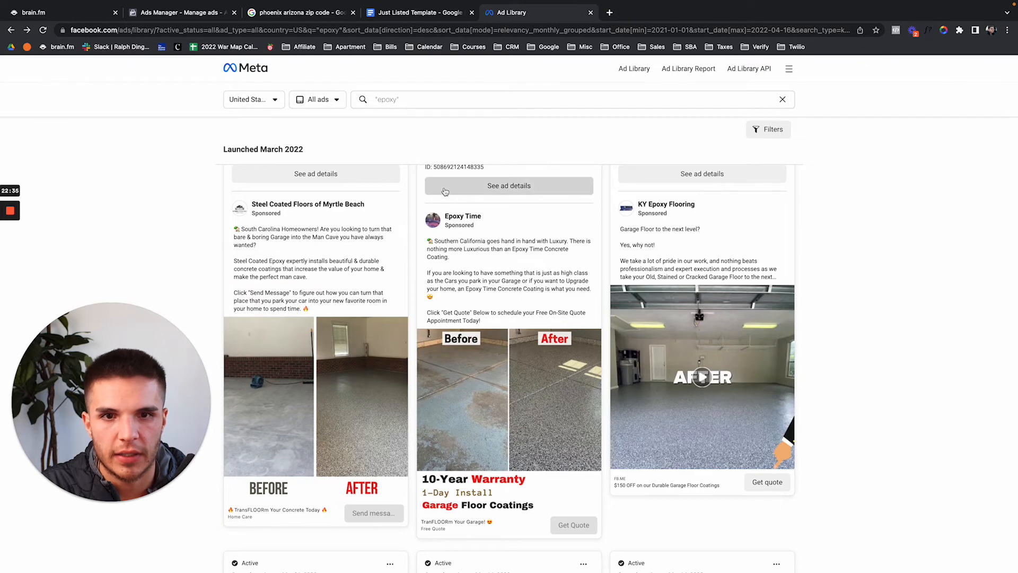
pyautogui.click(510, 186)
pyautogui.scroll(-3, 425, 347)
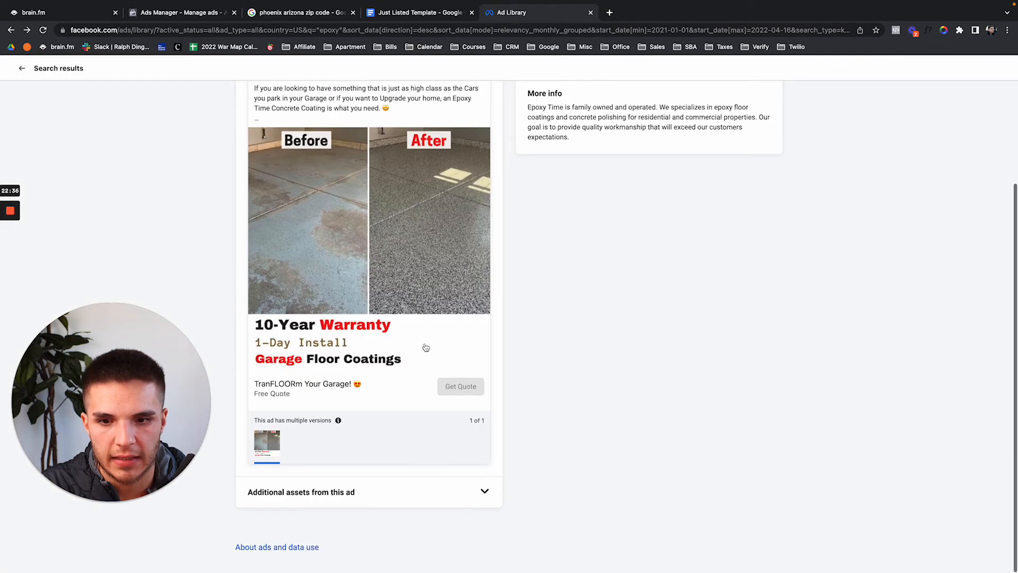
# Expand the Epoxy Time ad's additional assets to view its lead form.
pyautogui.click(484, 490)
pyautogui.scroll(-2, 465, 479)
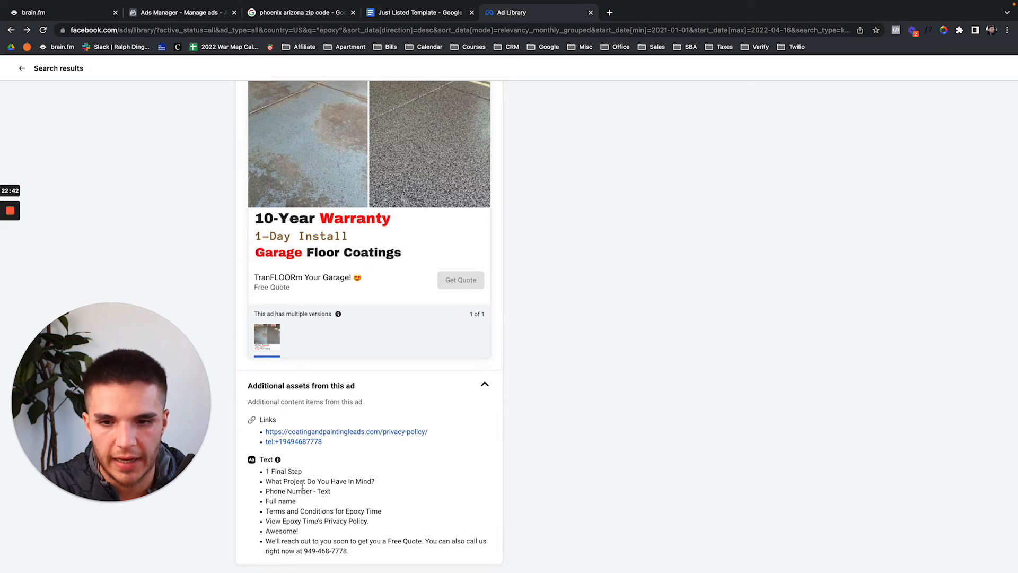
pyautogui.moveTo(267, 491); pyautogui.dragTo(343, 497)
pyautogui.click(405, 494)
pyautogui.scroll(1, 405, 493)
pyautogui.scroll(4, 405, 494)
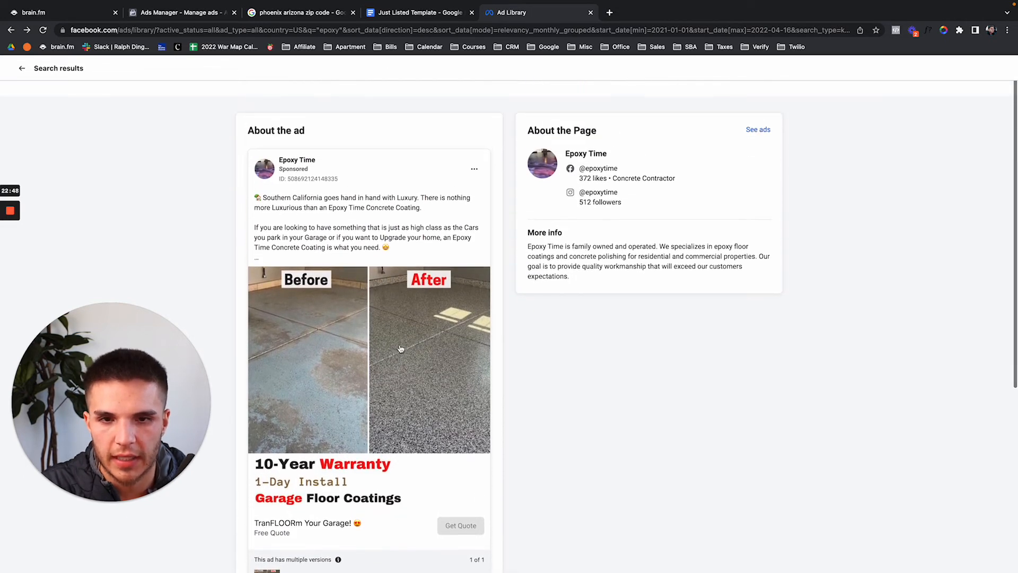
# Save the Before/After garage floor image to Downloads as a JPEG.
pyautogui.rightClick(321, 292)
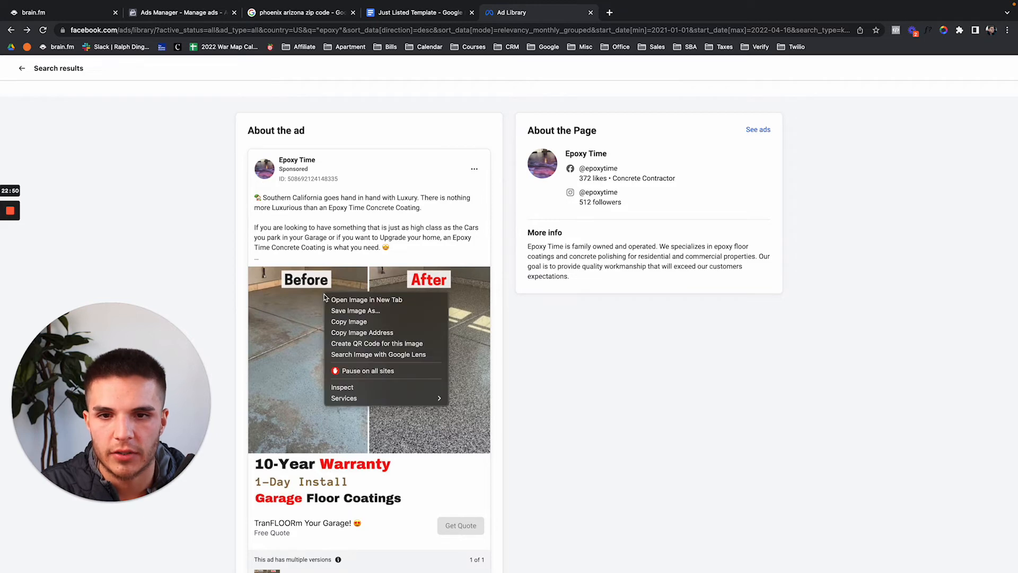
pyautogui.click(333, 312)
pyautogui.press('Return')
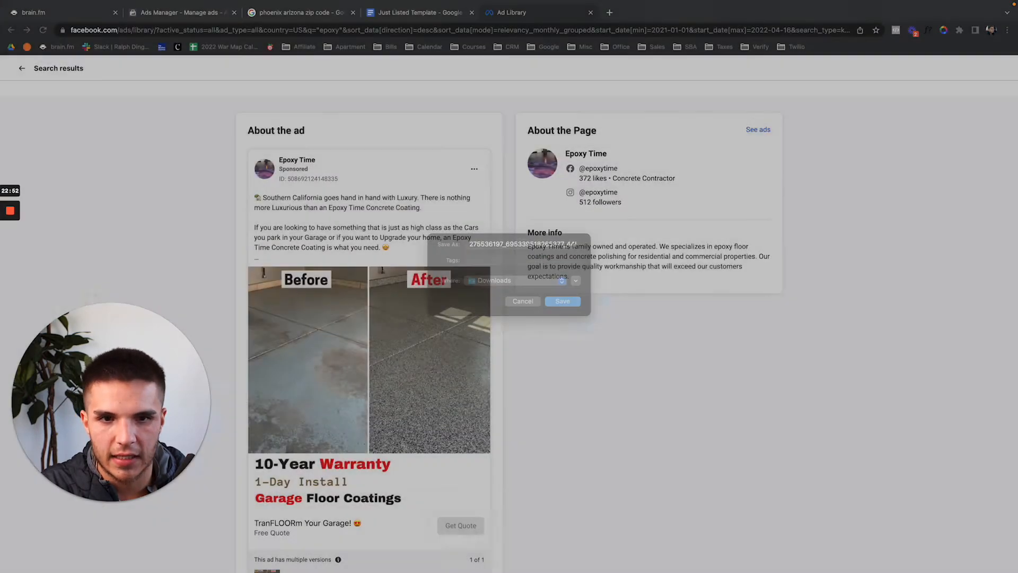
pyautogui.click(302, 13)
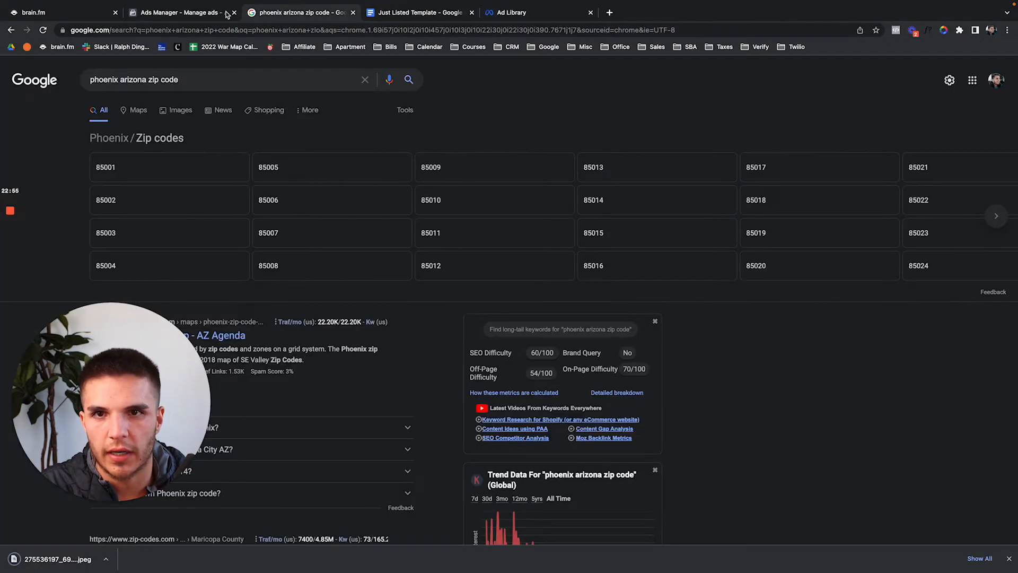
pyautogui.click(218, 13)
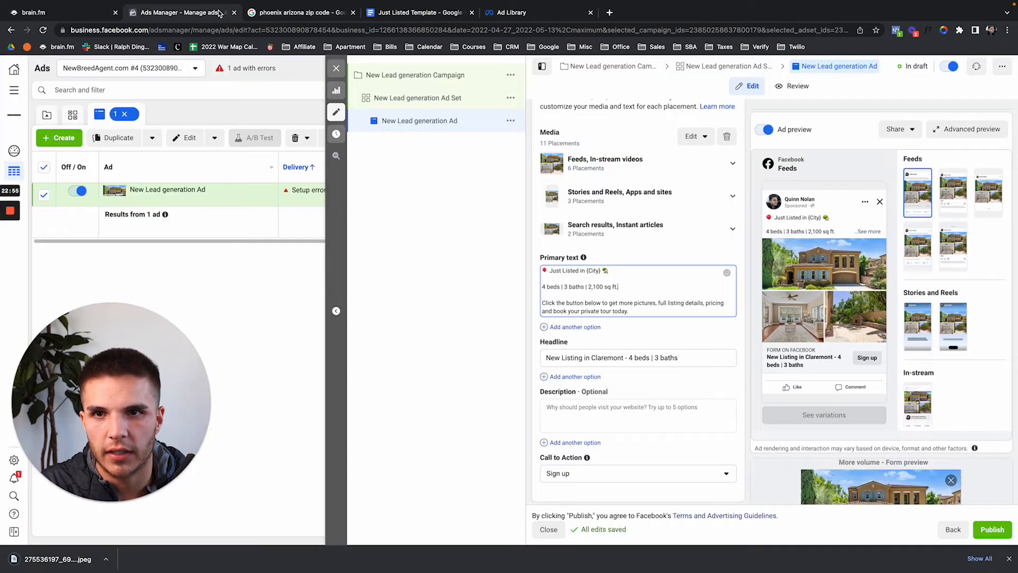
# Replace the ad's house photos with the uploaded Before/After JPEG, keeping Original crop for search results.
pyautogui.click(727, 136)
pyautogui.click(574, 148)
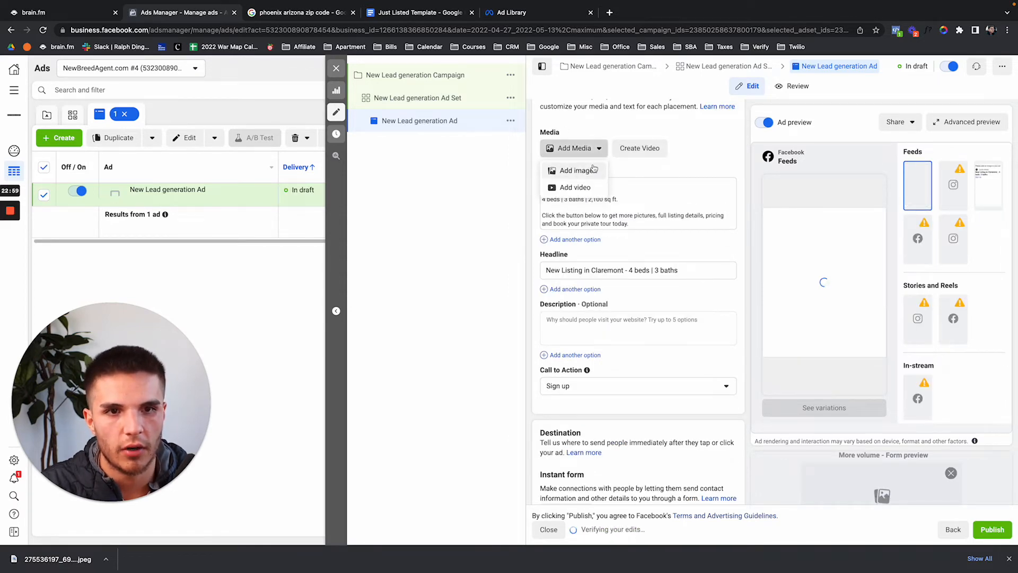
pyautogui.click(590, 170)
pyautogui.click(352, 143)
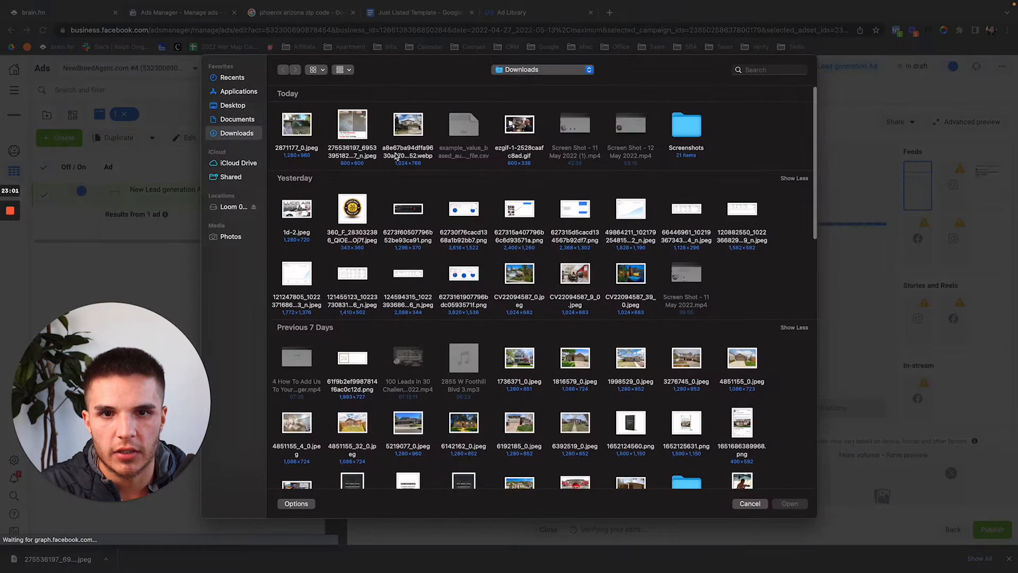
pyautogui.click(350, 128)
pyautogui.doubleClick(351, 128)
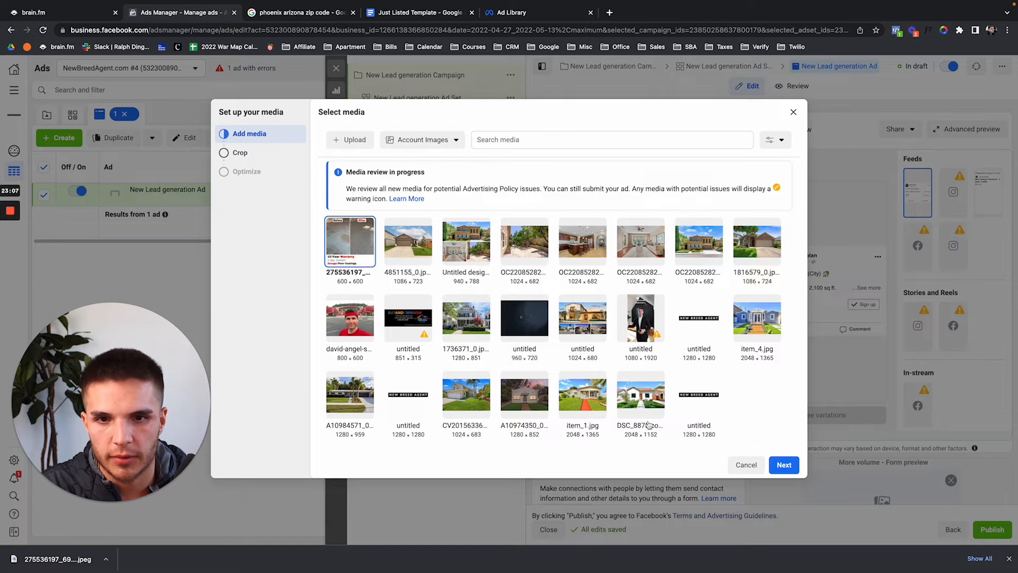
pyautogui.click(785, 465)
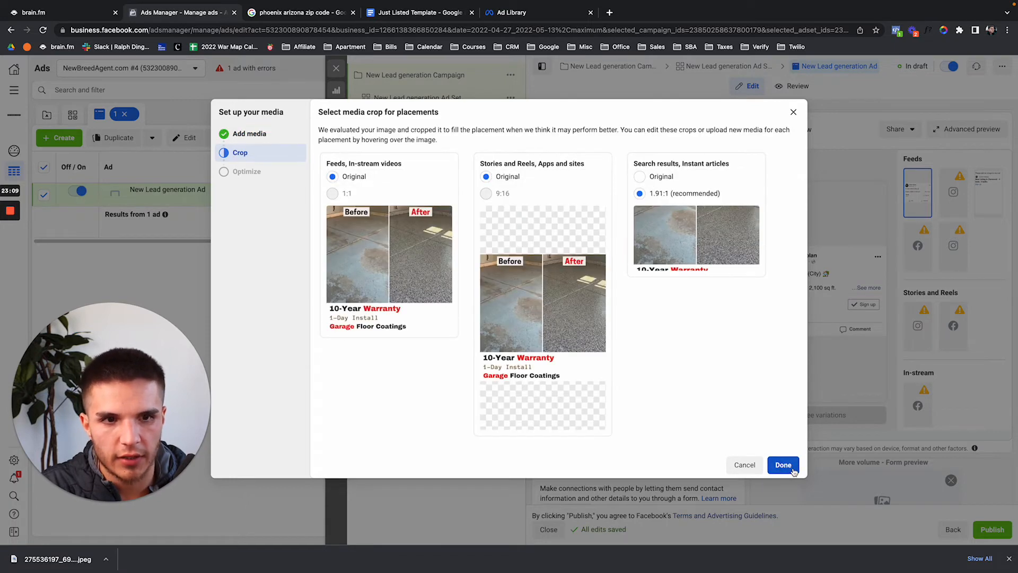
pyautogui.click(640, 177)
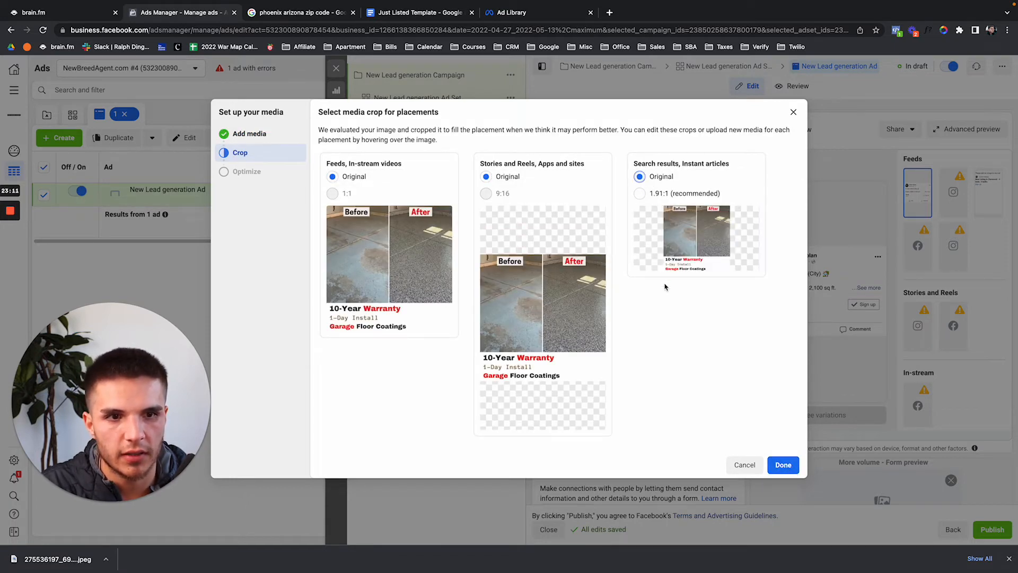
pyautogui.click(782, 469)
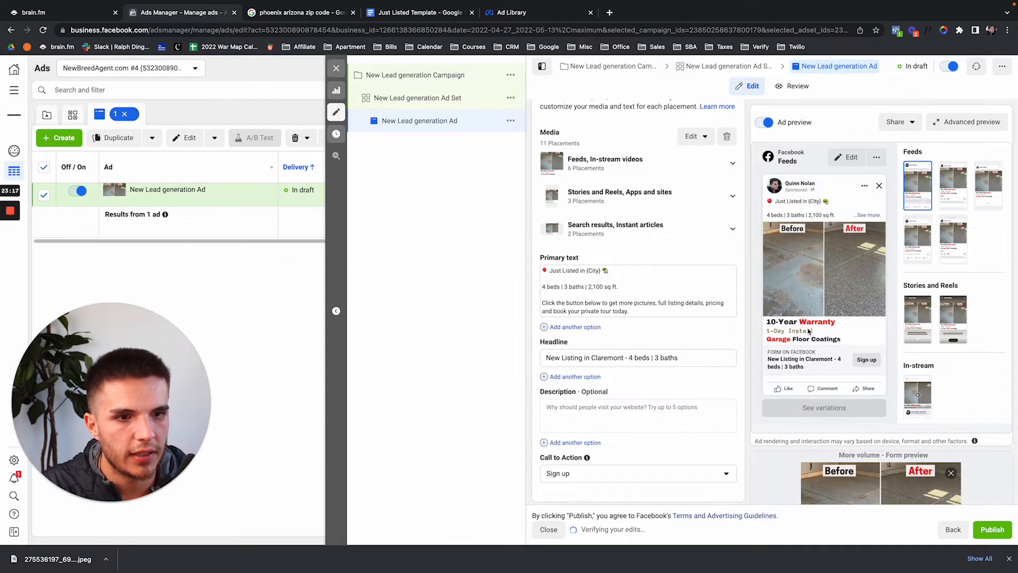
# Copy the Epoxy Time ad's full text from the Ad Library.
pyautogui.click(322, 16)
pyautogui.click(390, 15)
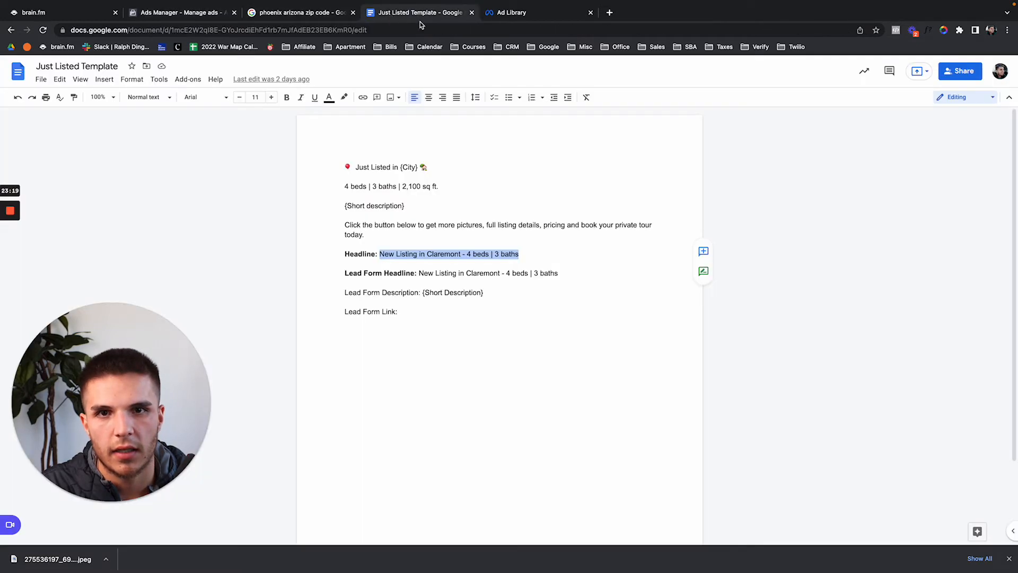
pyautogui.click(506, 12)
pyautogui.click(349, 258)
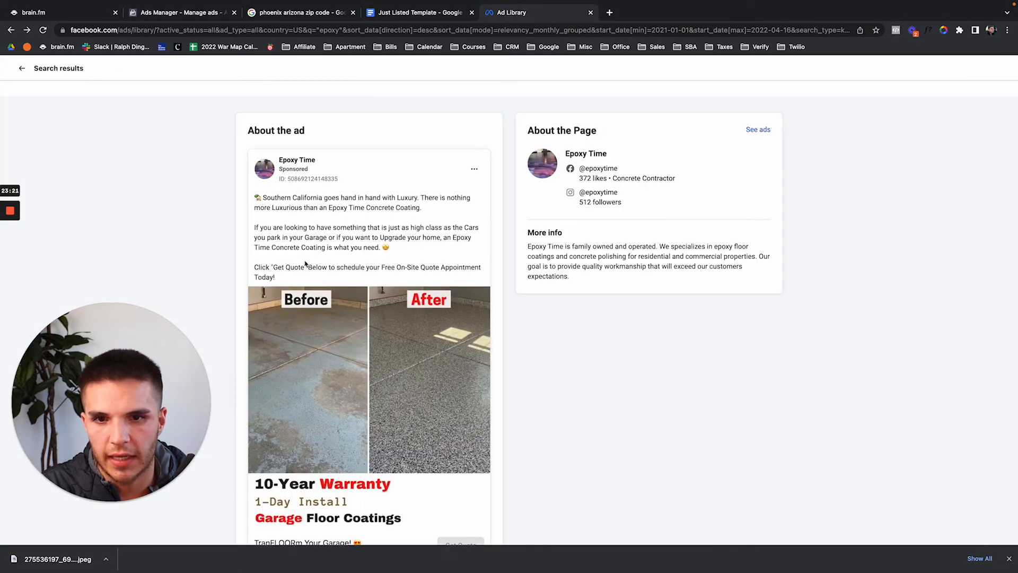
pyautogui.moveTo(298, 278); pyautogui.dragTo(254, 194)
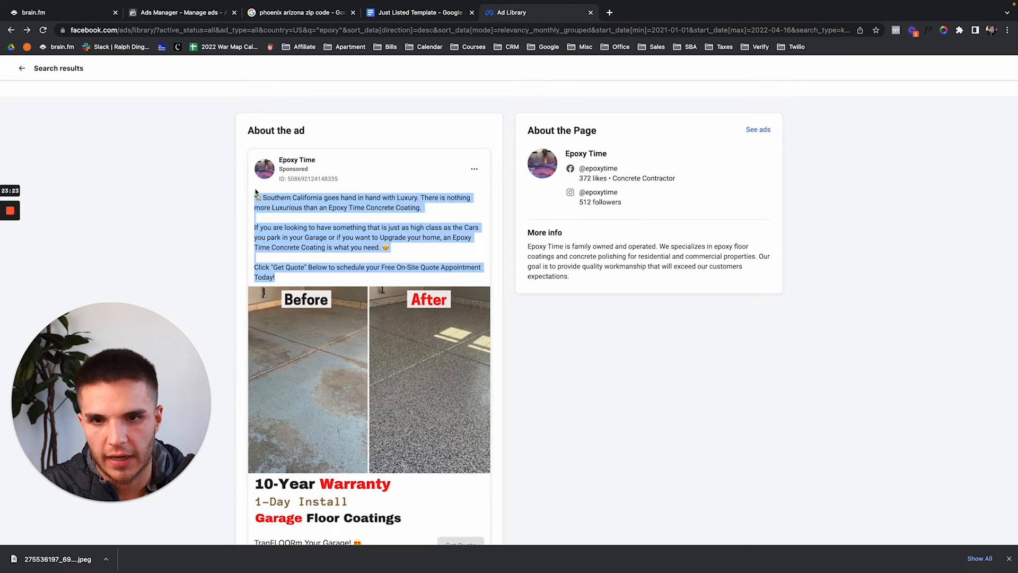
# Paste the Epoxy Time copy as the primary text and clear the Claremont headline.
pyautogui.click(214, 16)
pyautogui.click(573, 271)
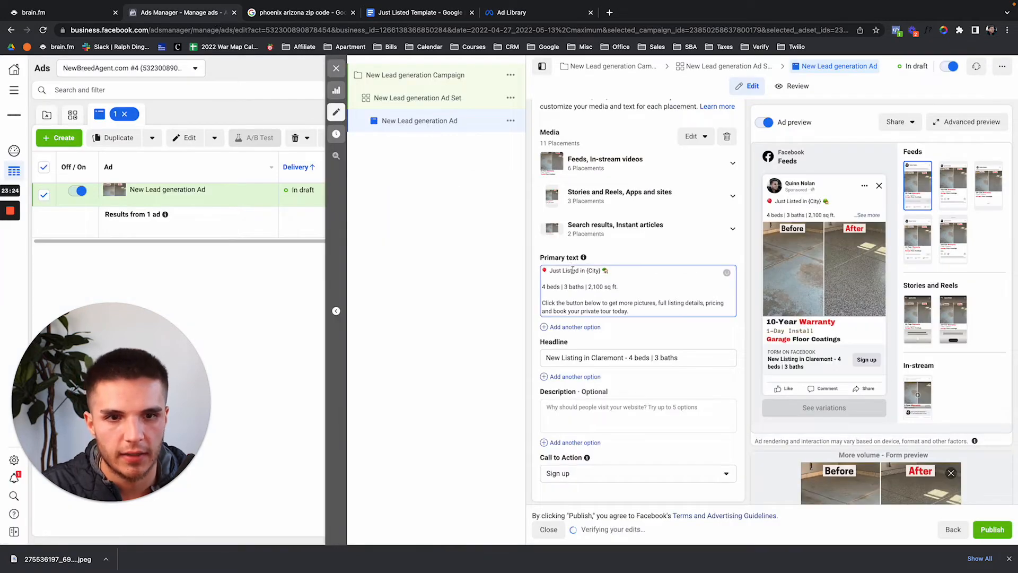
pyautogui.press('super+a')
pyautogui.write('Southern California goes hand in hand with Luxury. There is nothing more Luxurious than an Epoxy Time Concrete Coating.  If you are looking to have something that is just as high class as the Cars you park in your Garage or if you want to Upgrade your home, an Epoxy Time Concrete Coating is what you need.  Click "Get Quote" Below to schedule your Free On-Site Quote Appointment Today!')
pyautogui.click(706, 257)
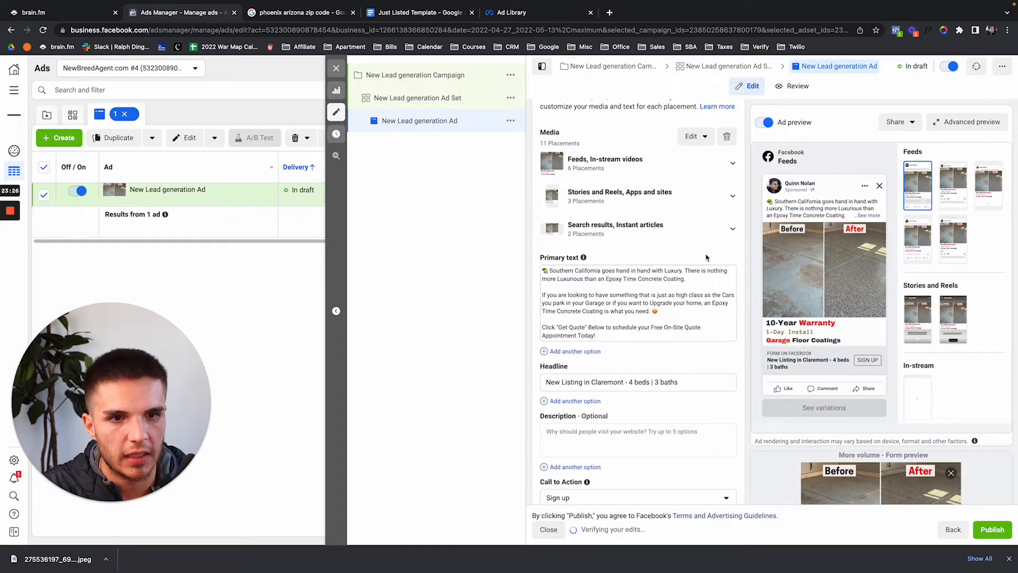
pyautogui.press('Tab')
pyautogui.press('BackSpace')
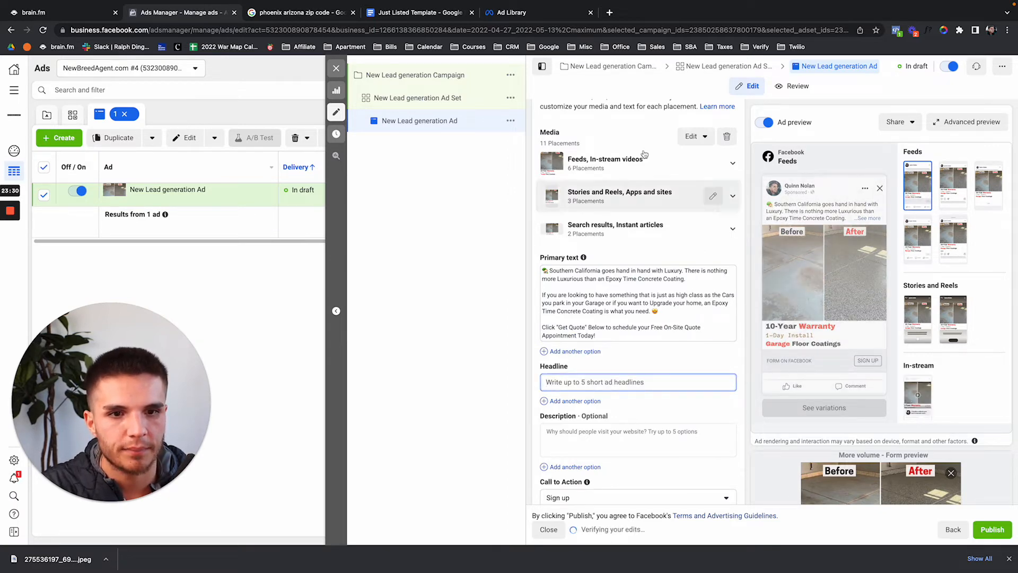
# Replace the ad image with the house collage from the account images.
pyautogui.click(727, 136)
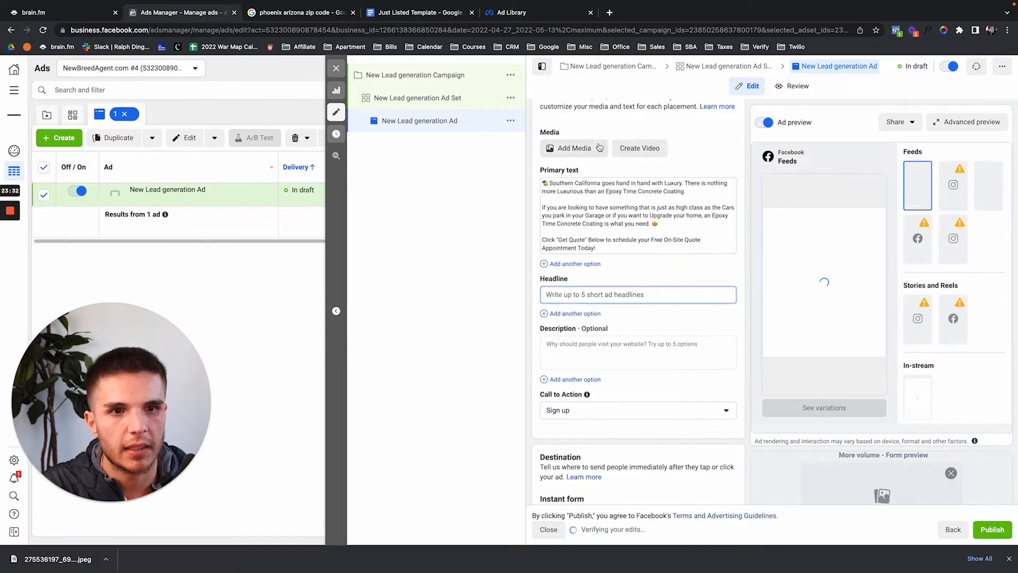
pyautogui.click(575, 148)
pyautogui.click(582, 170)
pyautogui.click(404, 188)
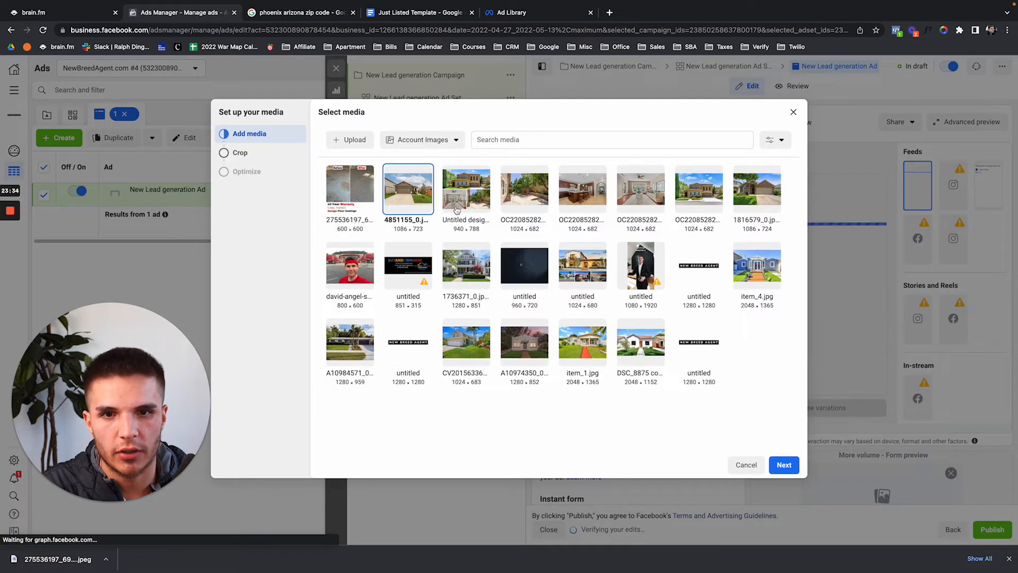
pyautogui.click(466, 188)
pyautogui.click(784, 464)
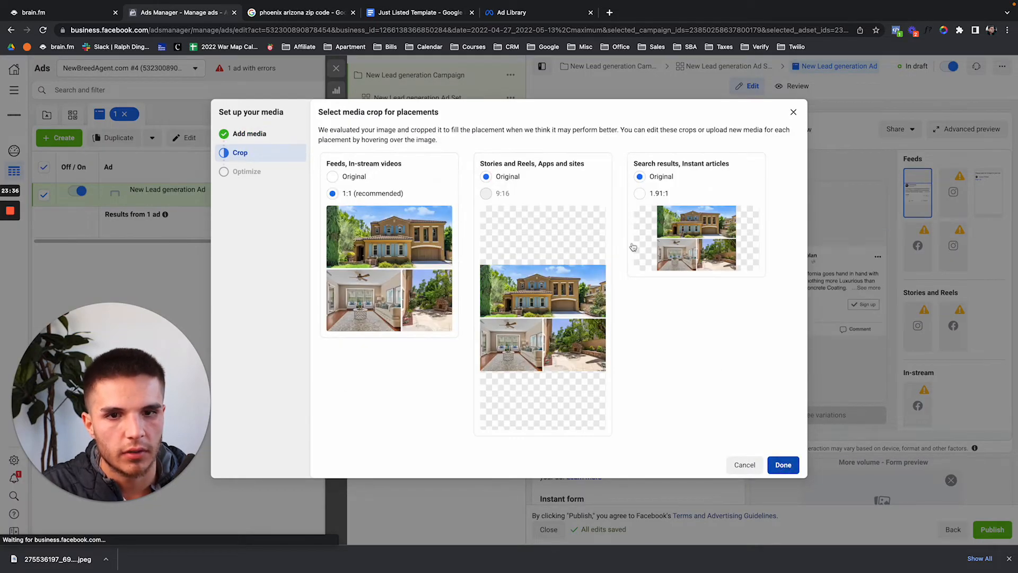
pyautogui.click(784, 465)
pyautogui.click(513, 15)
pyautogui.click(418, 20)
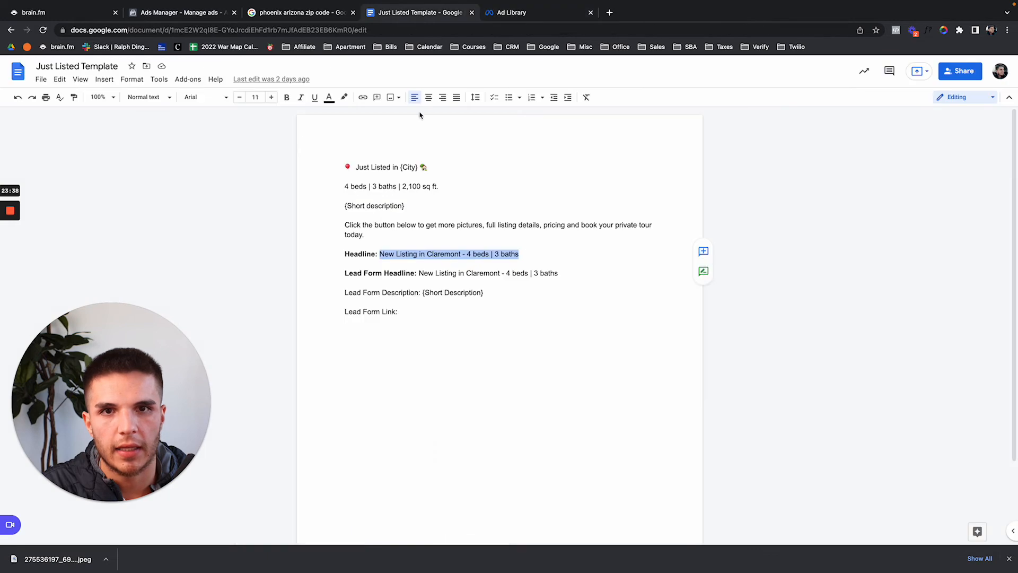
# Replace the primary text with the Just Listed Template paragraphs, minus the {Short description} line.
pyautogui.click(403, 225)
pyautogui.moveTo(365, 235); pyautogui.dragTo(349, 170)
pyautogui.hotkey('ctrl', 'c')
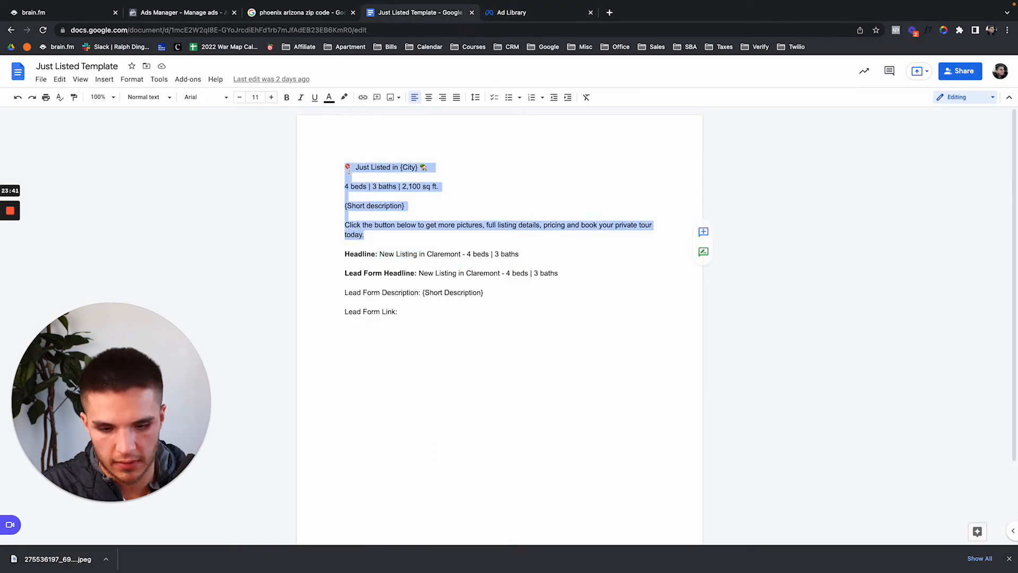
pyautogui.click(181, 11)
pyautogui.click(574, 348)
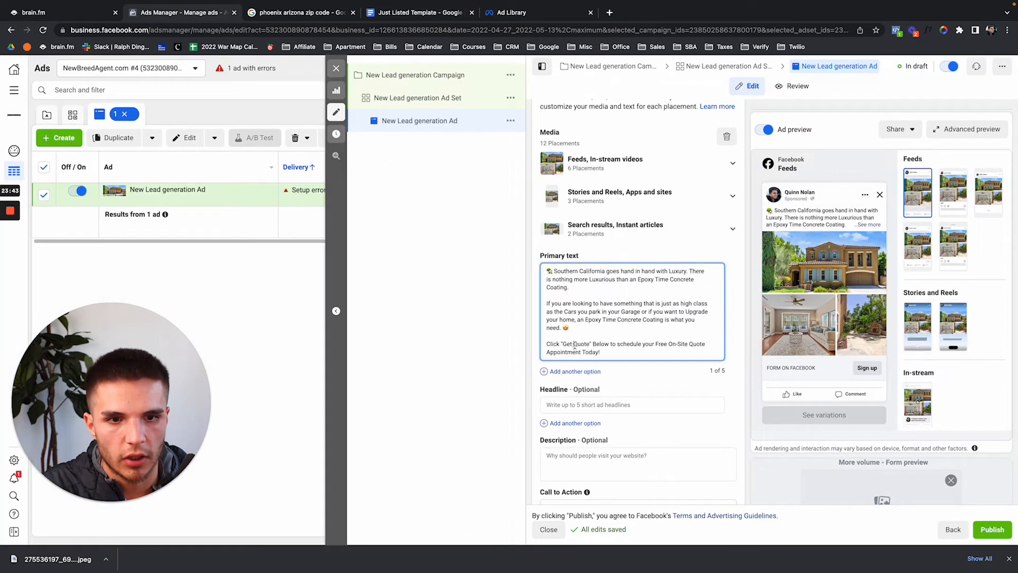
pyautogui.hotkey('ctrl', 'a')
pyautogui.hotkey('ctrl', 'v')
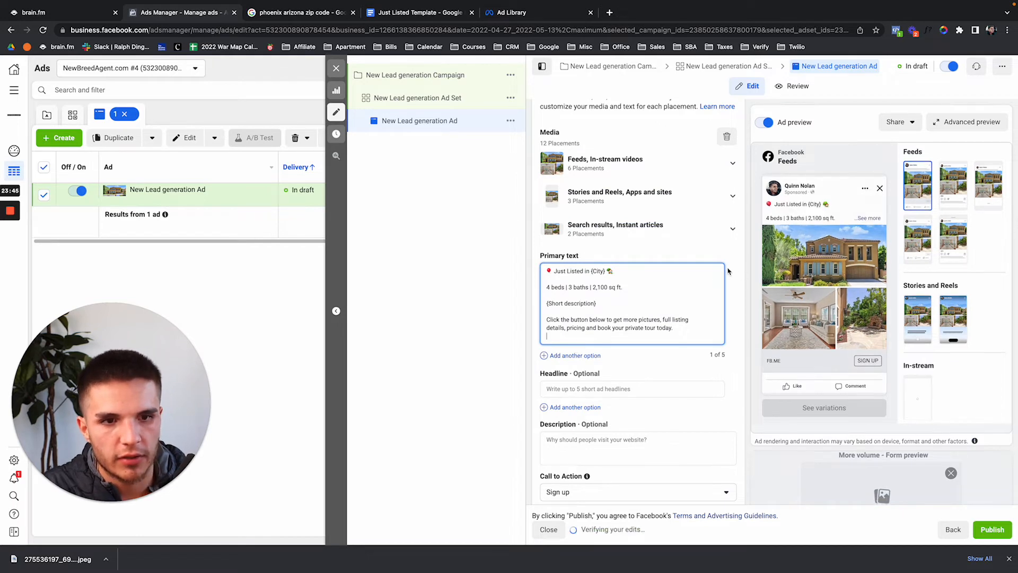
pyautogui.press('BackSpace')
pyautogui.moveTo(606, 305); pyautogui.dragTo(546, 304)
pyautogui.press('BackSpace')
pyautogui.press('BackSpace')
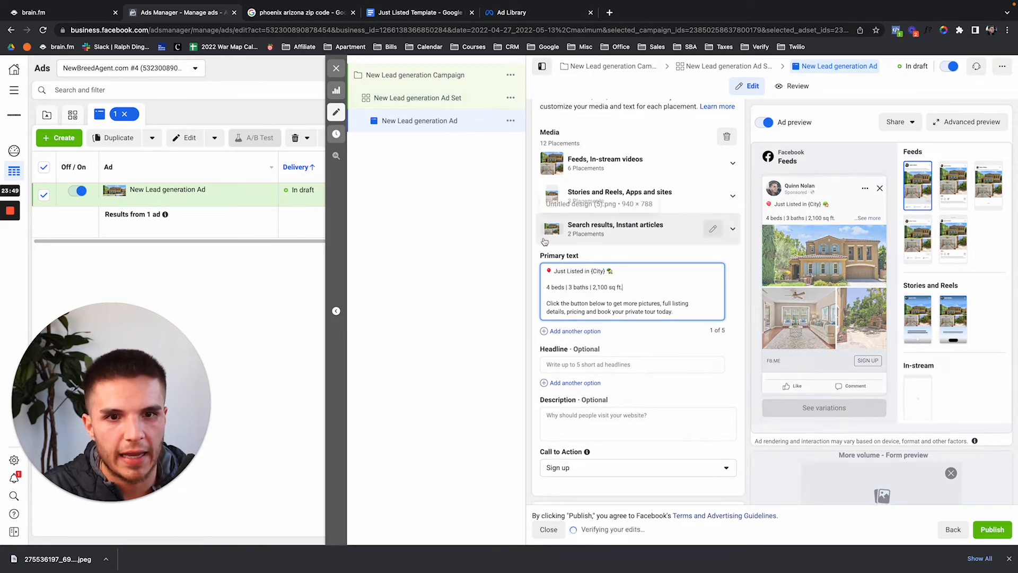
pyautogui.scroll(-2, 536, 257)
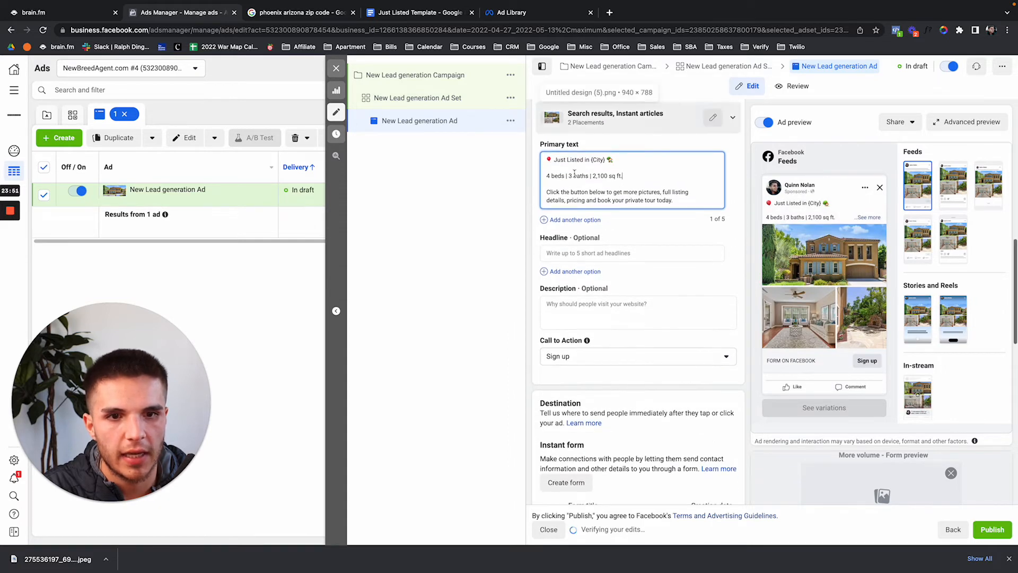
# Enter the headline 'Just Listed' and set the call to action to Learn more.
pyautogui.click(702, 253)
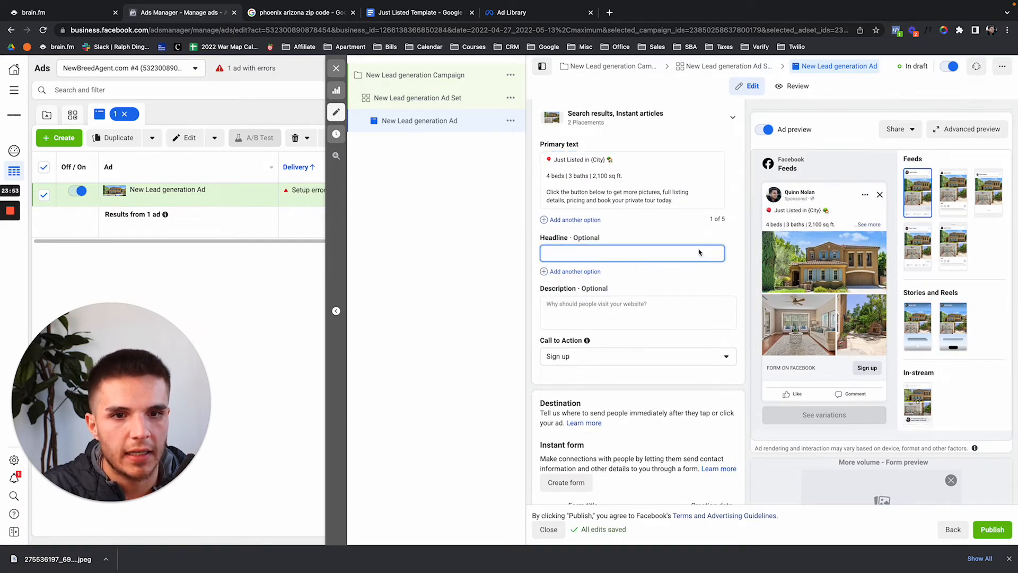
pyautogui.write('Just Listed')
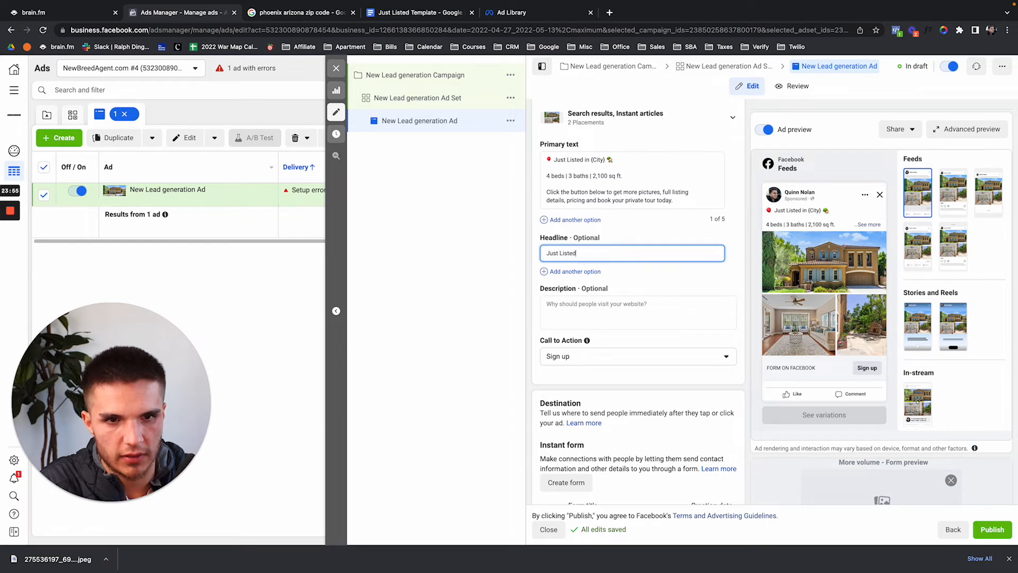
pyautogui.click(623, 356)
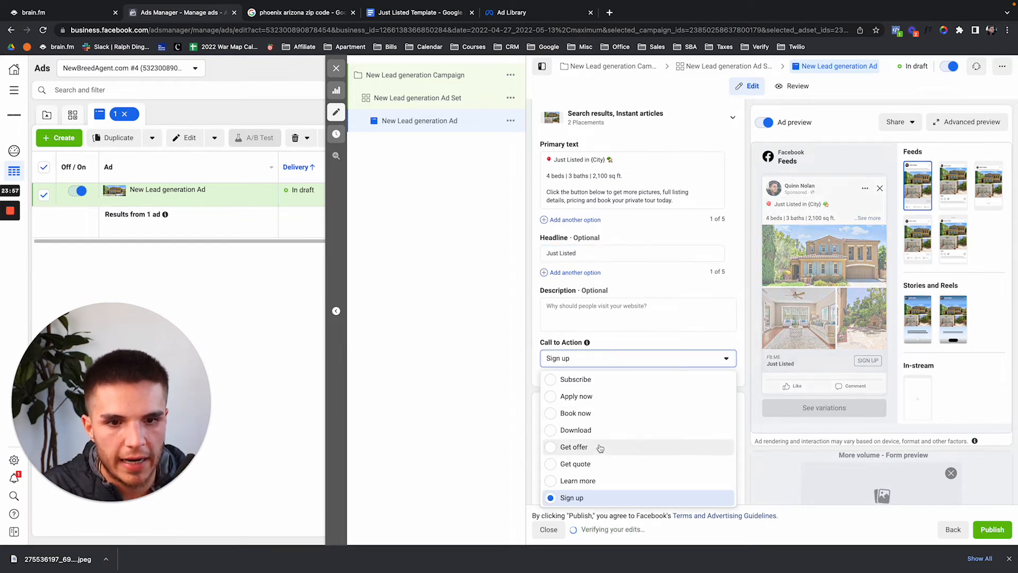
pyautogui.click(604, 469)
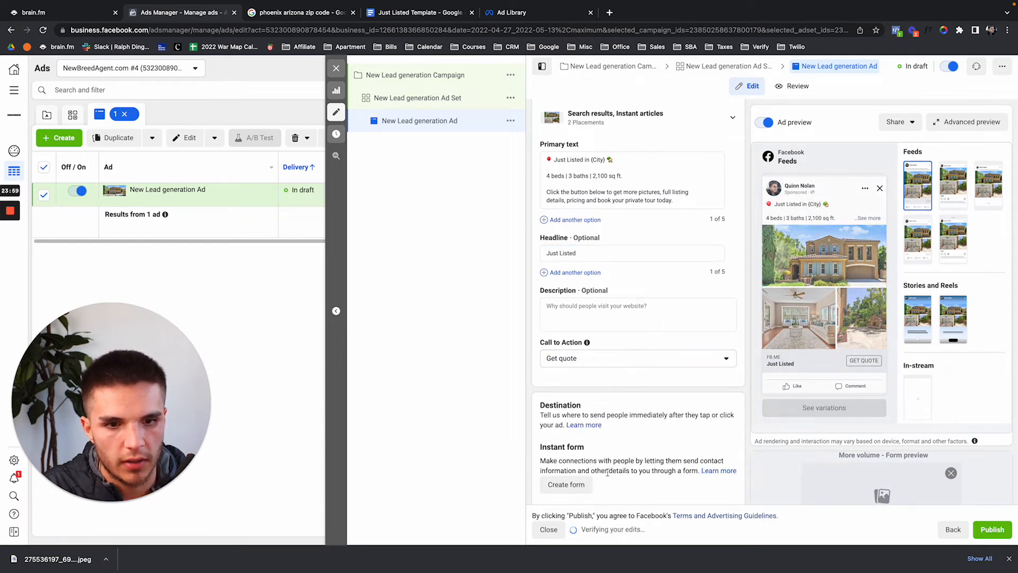
pyautogui.click(614, 358)
pyautogui.click(575, 480)
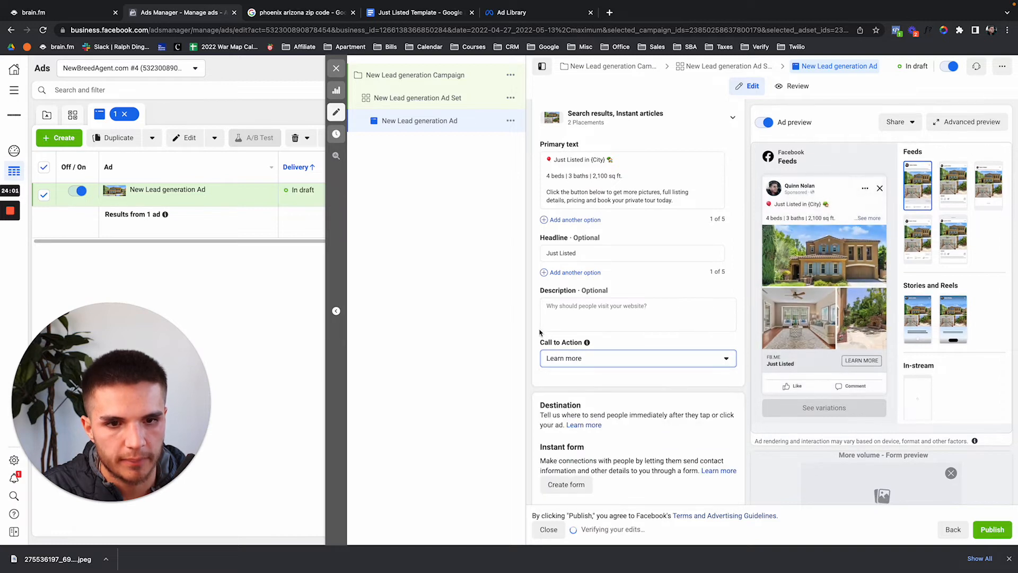
# Scroll down to the Instant form section and begin a new form.
pyautogui.scroll(-2, 540, 333)
pyautogui.scroll(-1, 540, 332)
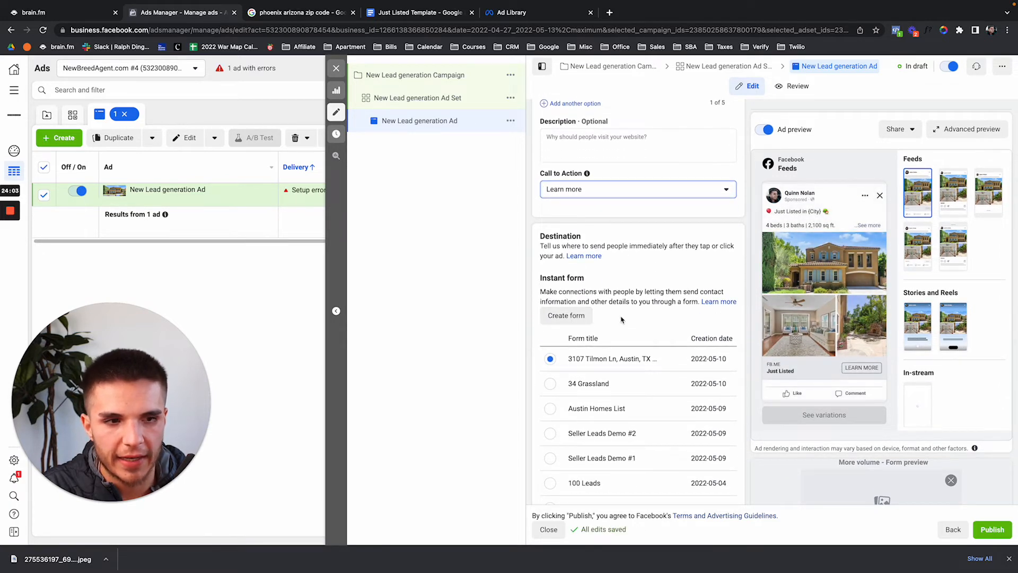
pyautogui.scroll(-1, 622, 319)
pyautogui.scroll(-2, 610, 297)
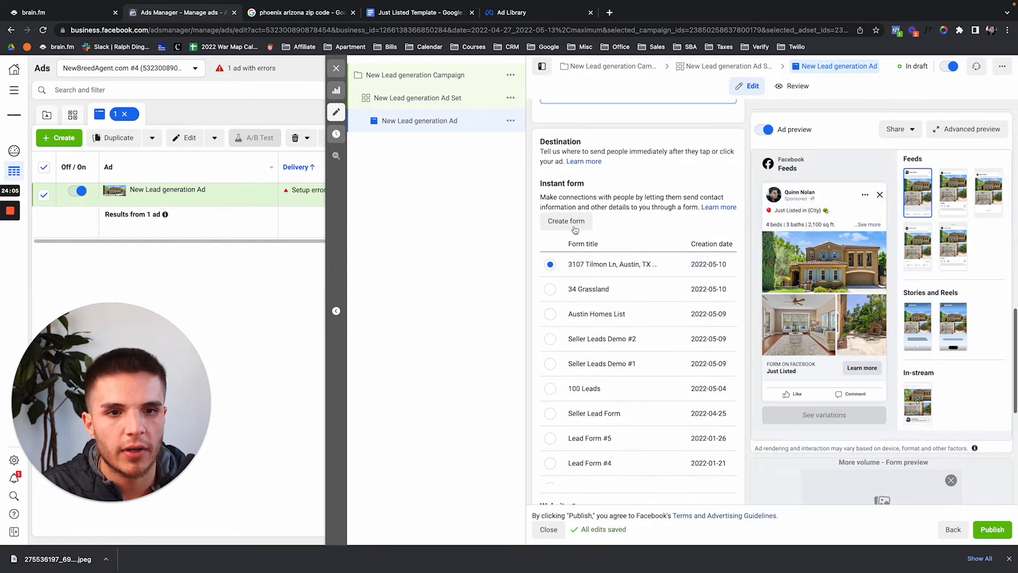
pyautogui.click(566, 223)
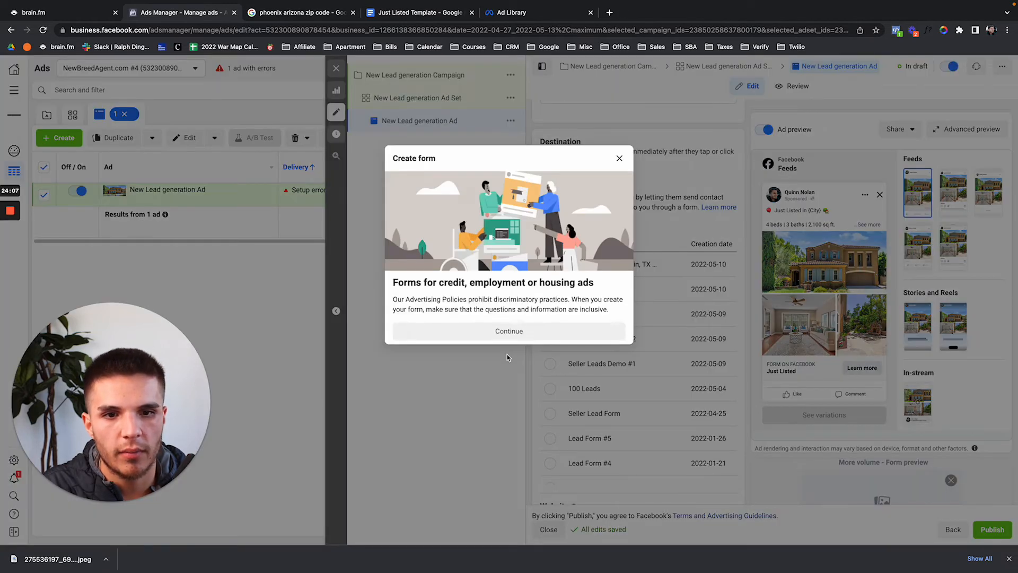
# Name the new instant form 'Just Listed Demo May 12th' and expand its Intro section.
pyautogui.click(507, 335)
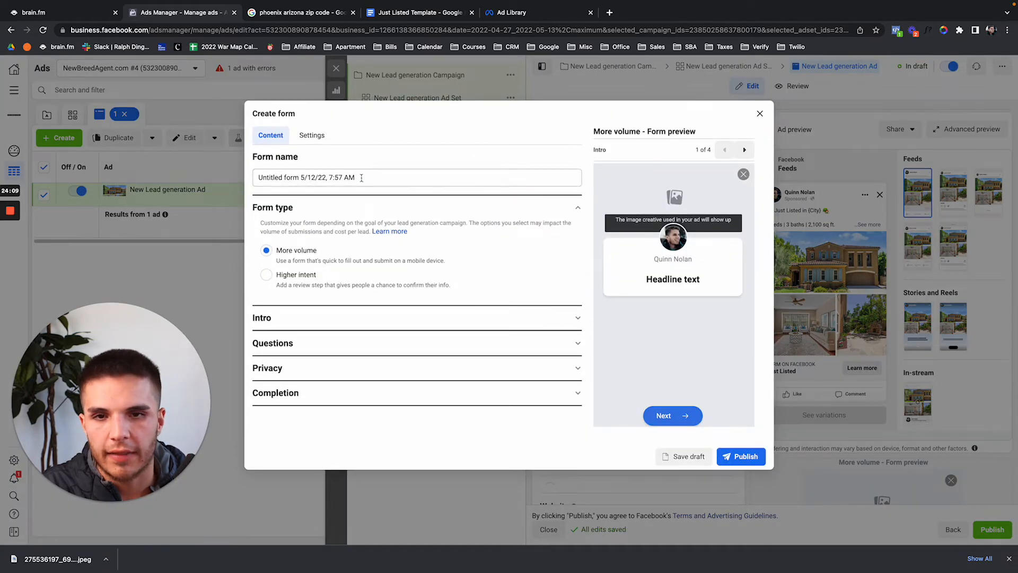
pyautogui.moveTo(361, 178); pyautogui.dragTo(255, 180)
pyautogui.write('Jus')
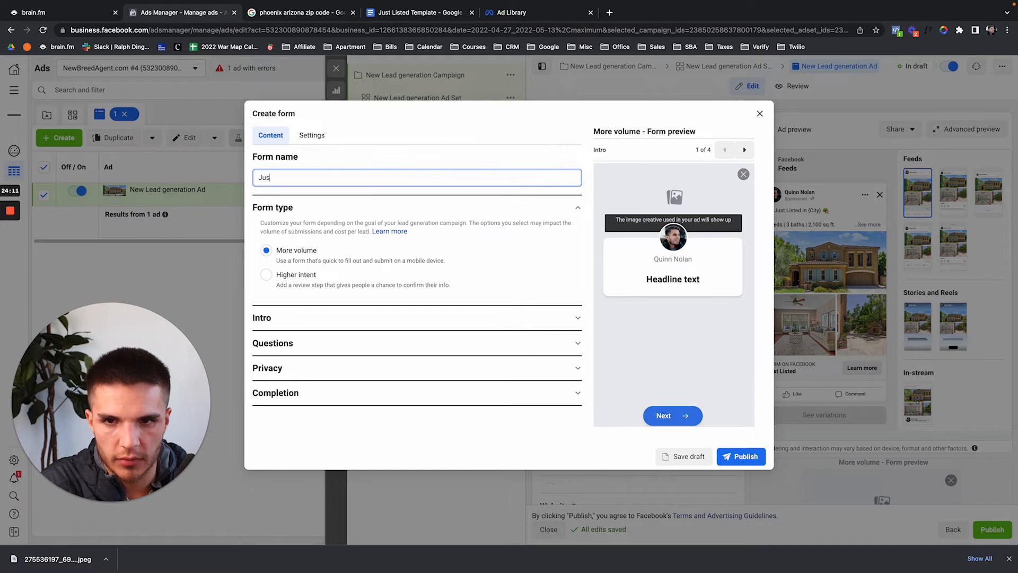
pyautogui.write('t L')
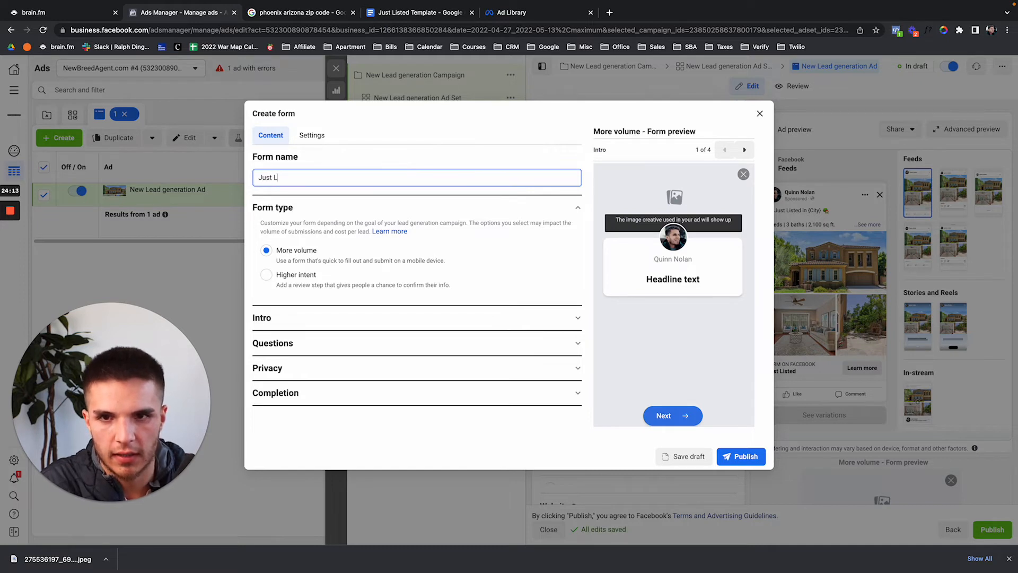
pyautogui.write('isted Demo')
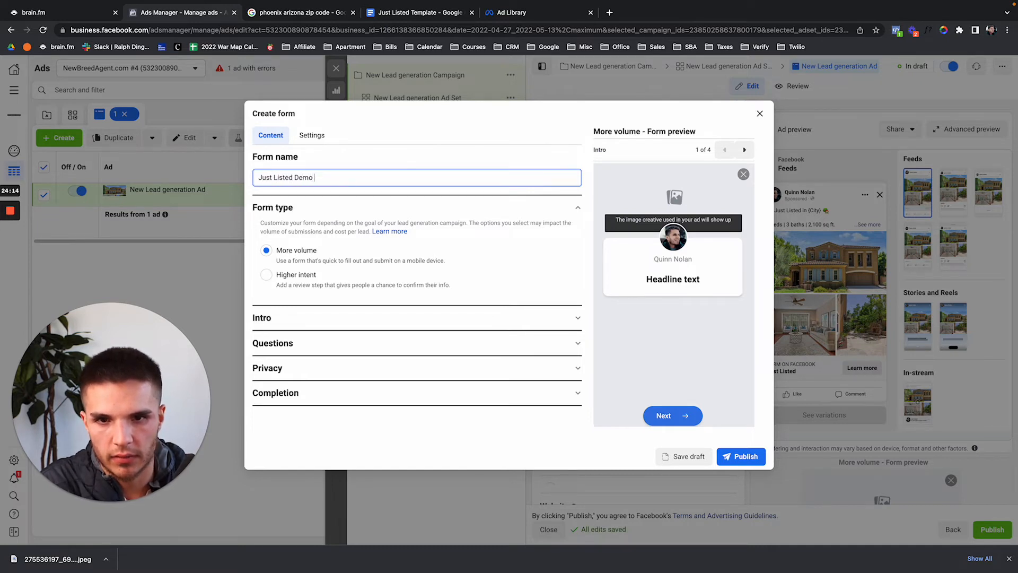
pyautogui.write(' May 1')
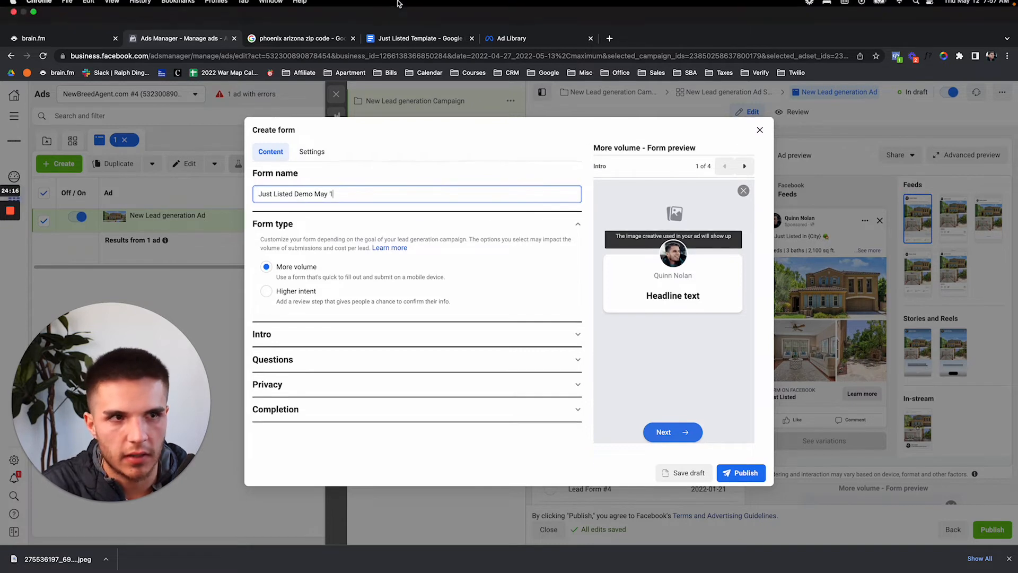
pyautogui.write('2th')
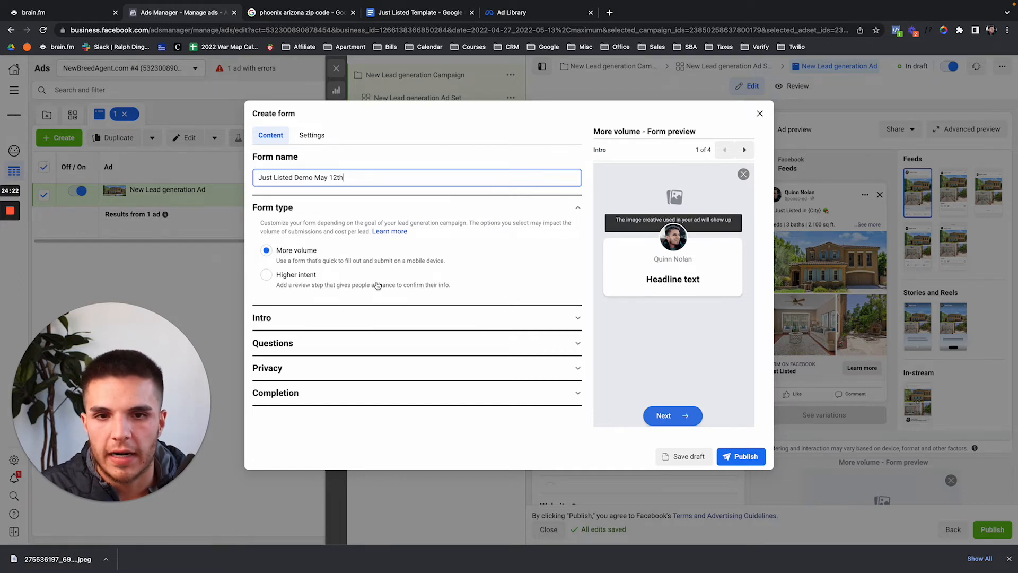
pyautogui.click(386, 317)
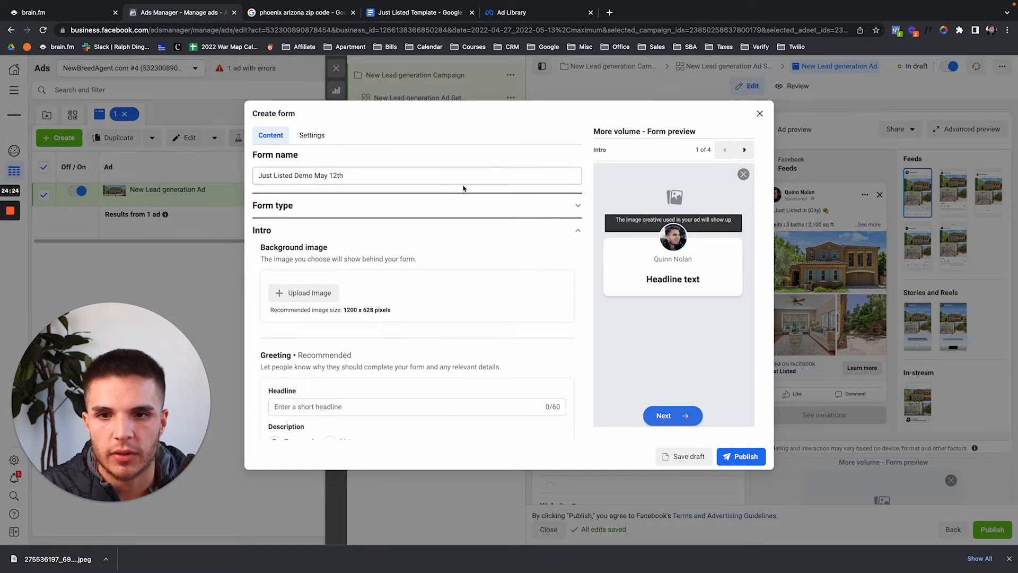
pyautogui.scroll(-3, 463, 188)
pyautogui.click(525, 16)
pyautogui.scroll(-7, 318, 345)
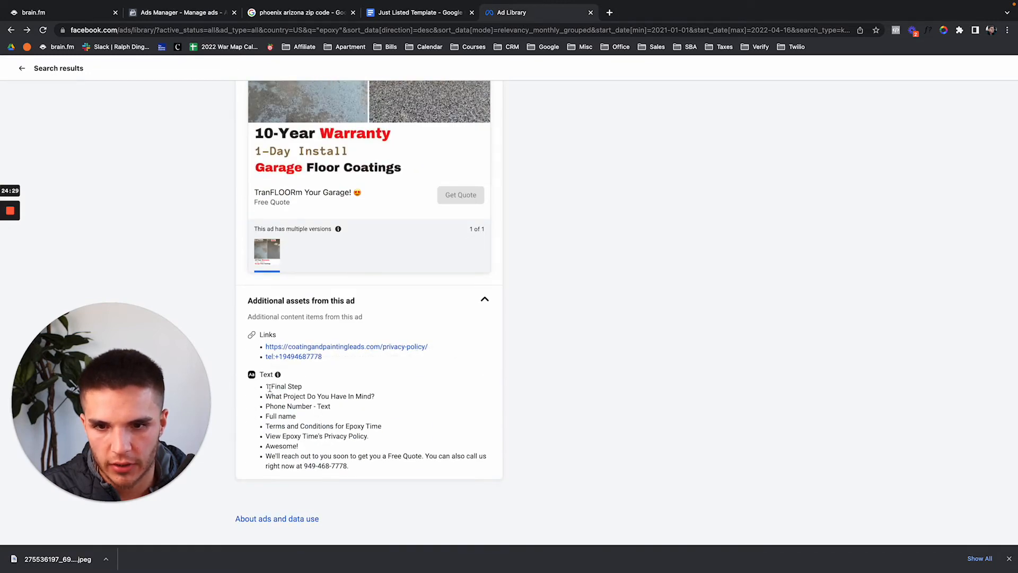
# Check the Epoxy Time ad's form question text, then return to the form in Ads Manager.
pyautogui.moveTo(272, 395)
pyautogui.mouseDown()
pyautogui.moveTo(378, 402)
pyautogui.moveTo(278, 396)
pyautogui.mouseUp()
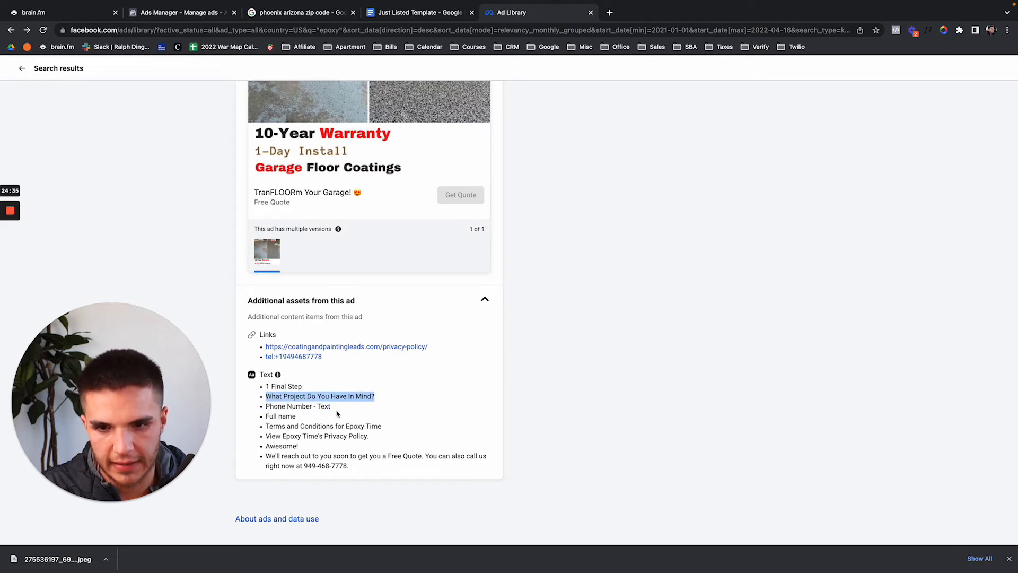
pyautogui.scroll(4, 340, 371)
pyautogui.click(321, 16)
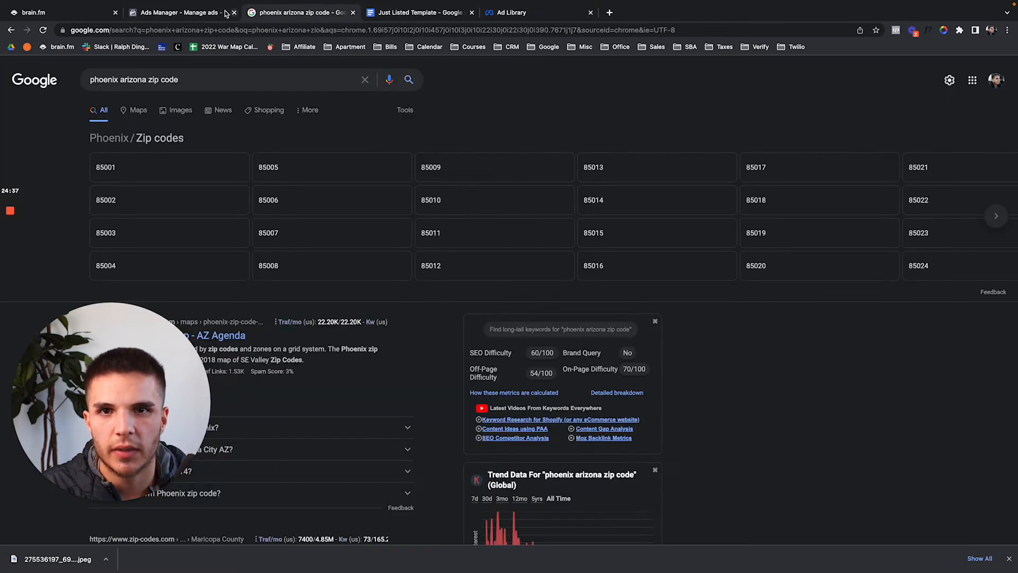
pyautogui.click(212, 13)
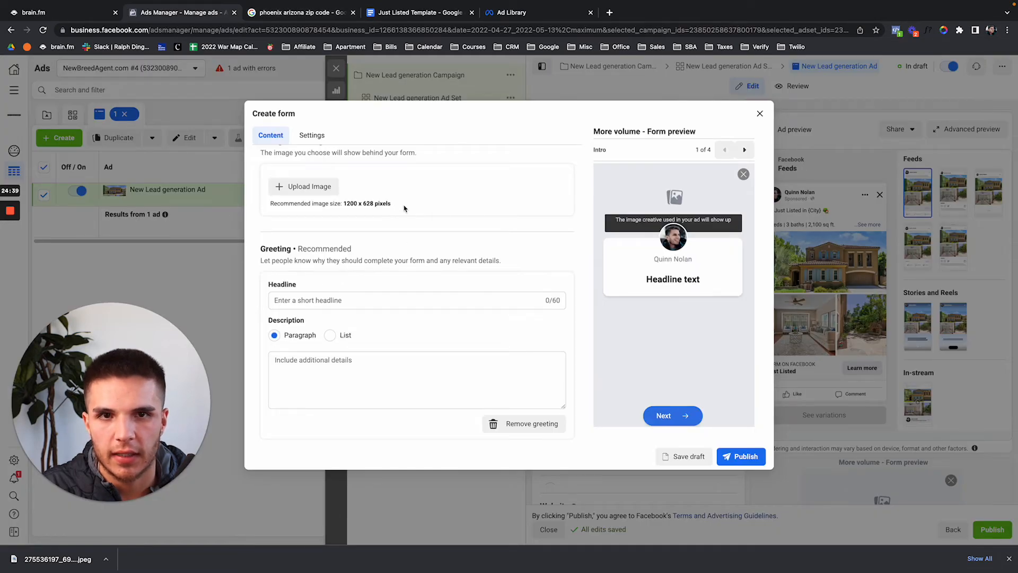
# Enter greeting headline 'Add a headline here' and description 'Describe your product or service here before they fill out the rest of the form'.
pyautogui.scroll(3, 404, 209)
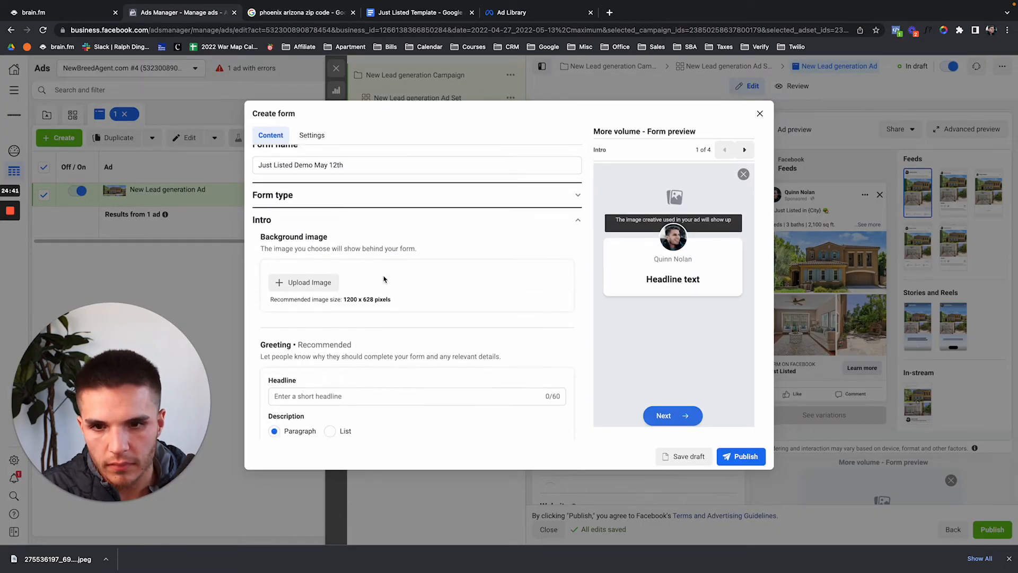
pyautogui.scroll(-4, 384, 280)
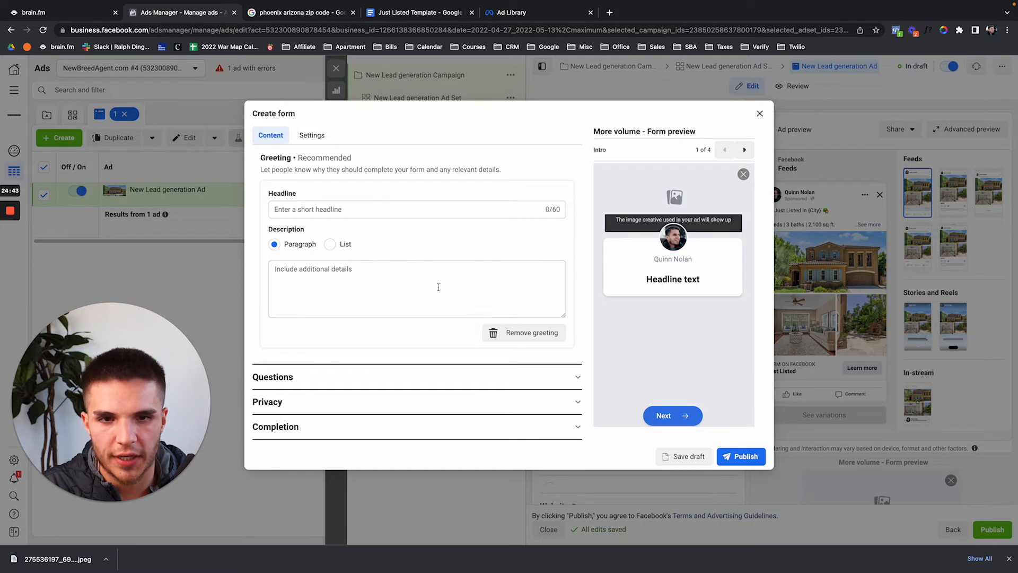
pyautogui.click(353, 211)
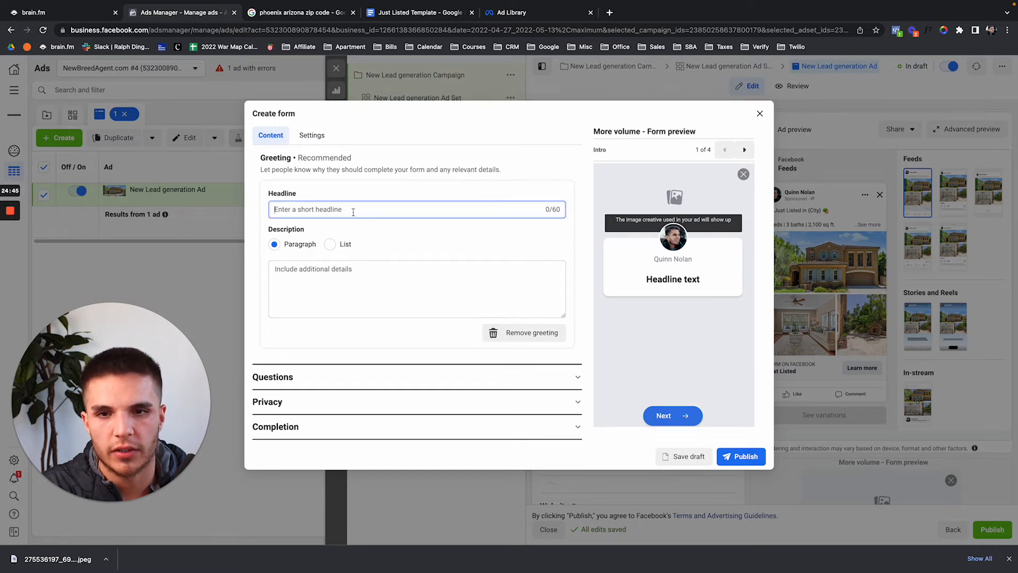
pyautogui.write('Add a')
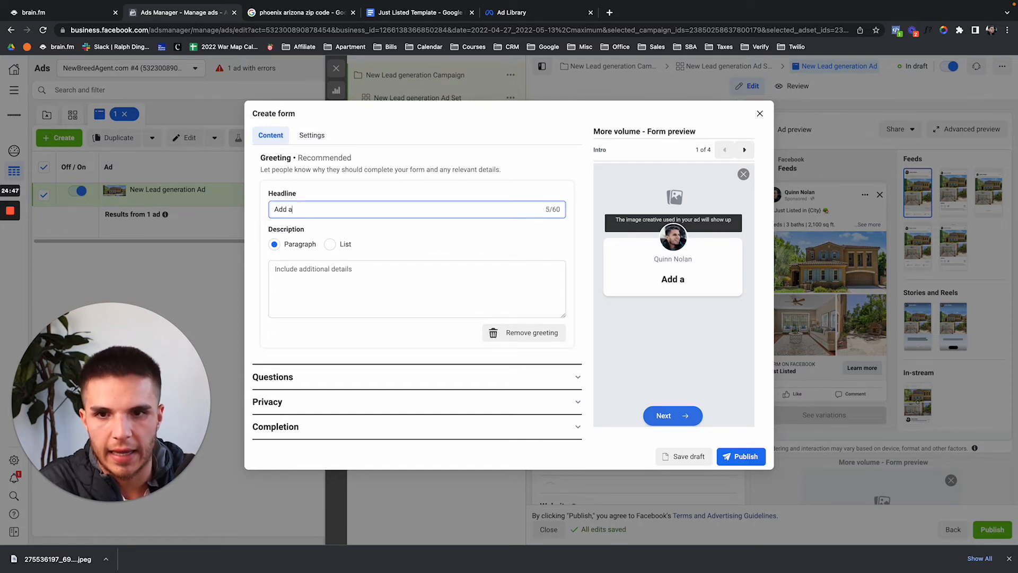
pyautogui.write(' headline here')
pyautogui.press('Tab')
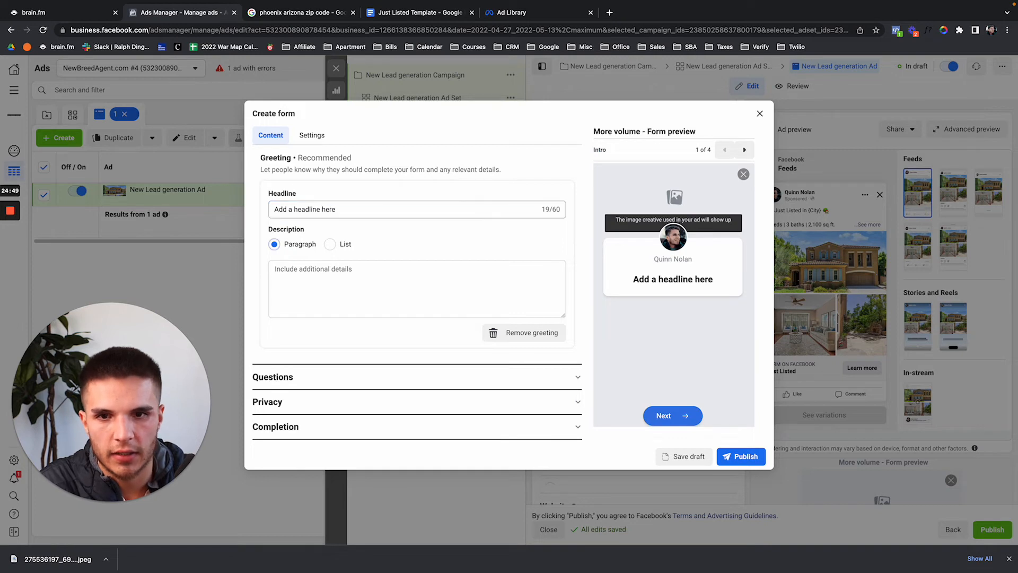
pyautogui.press('Tab')
pyautogui.write('D')
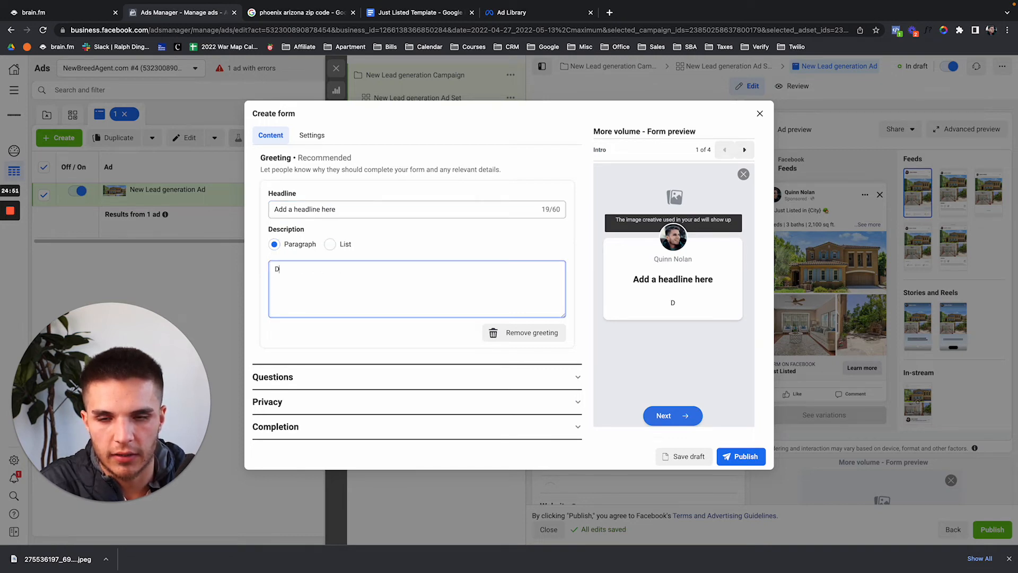
pyautogui.write('escribe your pro')
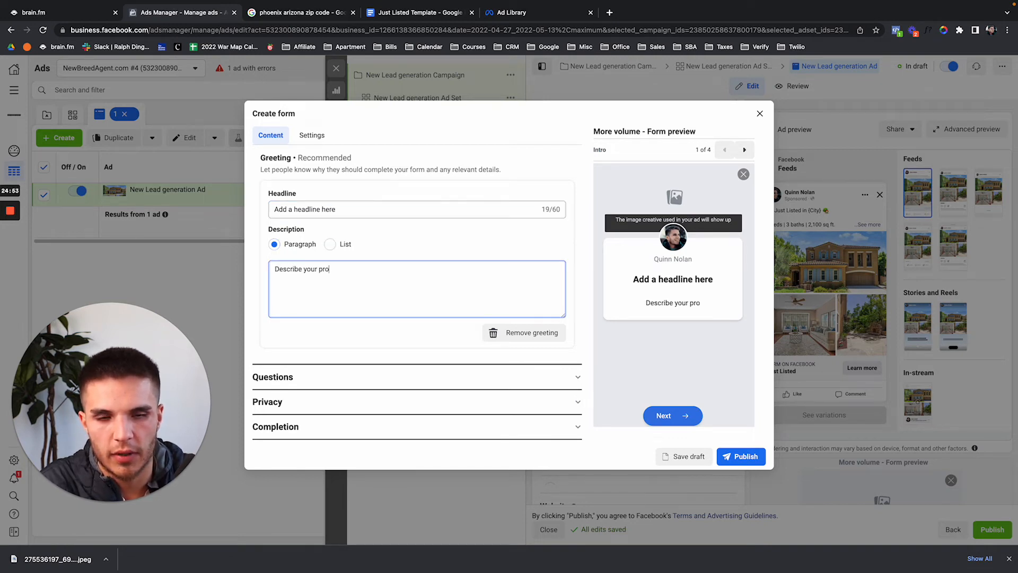
pyautogui.write('duct or service ')
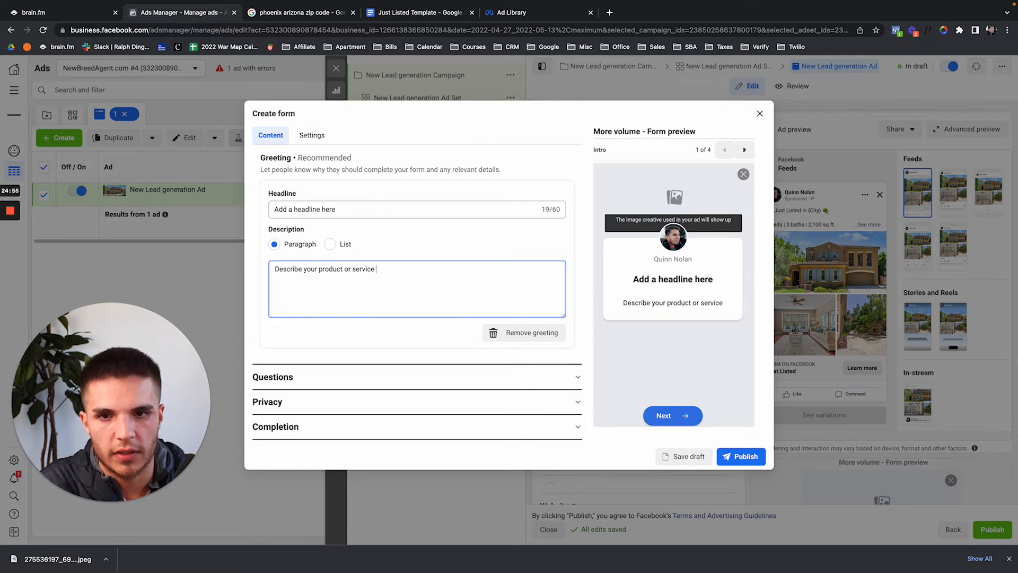
pyautogui.write('here before they')
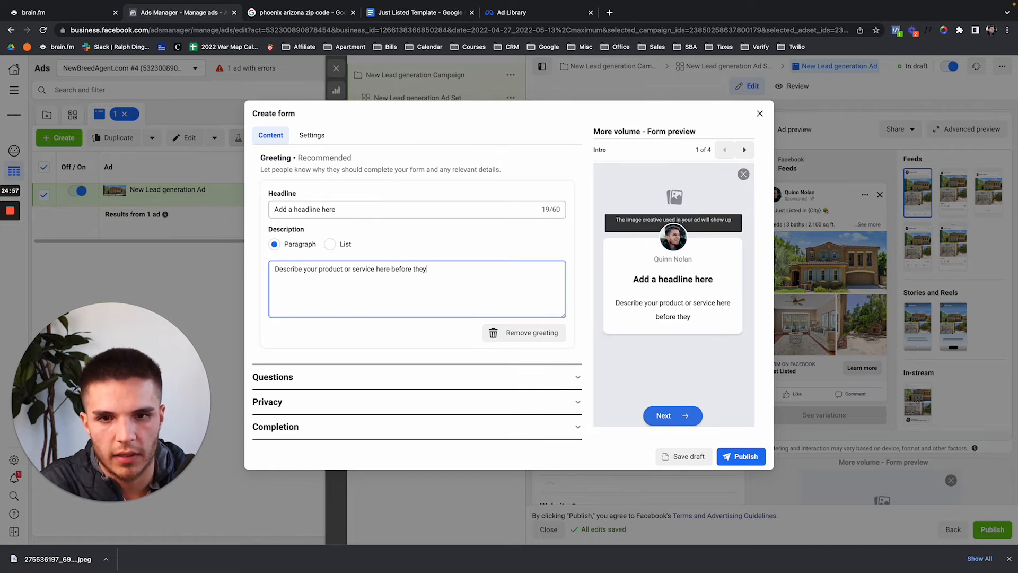
pyautogui.write(' fill out the rest')
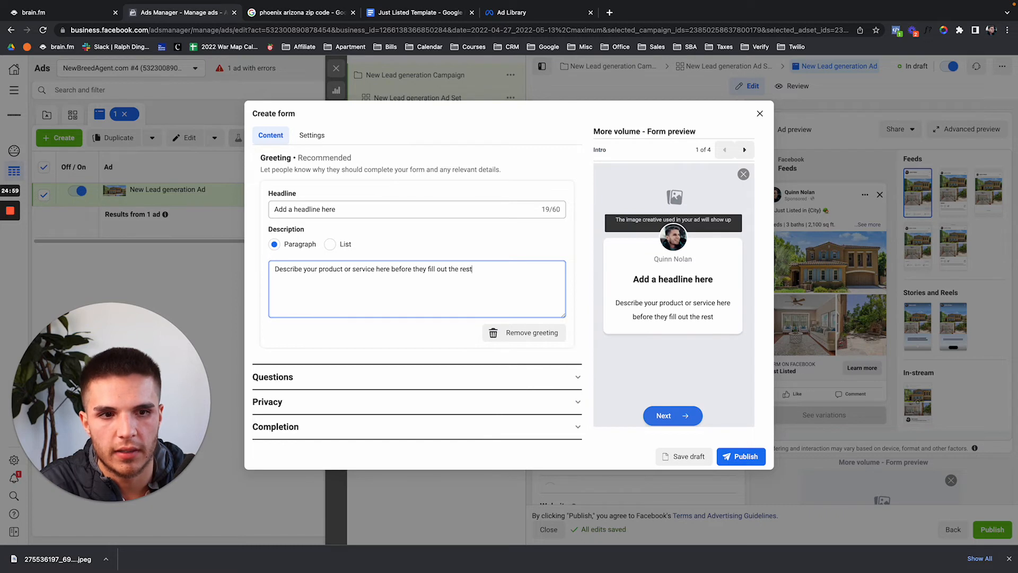
pyautogui.write(' of the form')
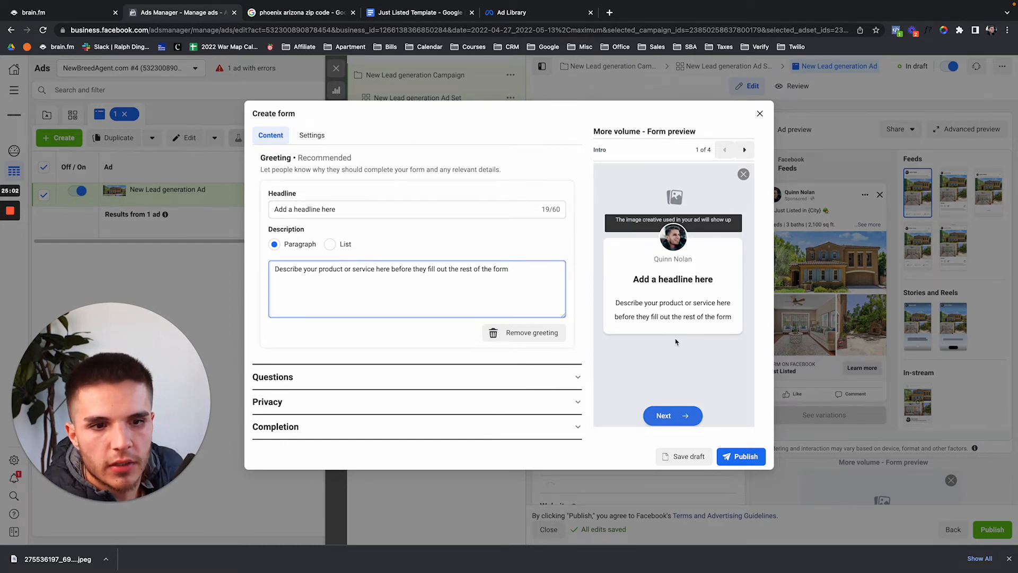
# Add a short-answer custom question 'What kind of project do you need help with?'.
pyautogui.click(420, 381)
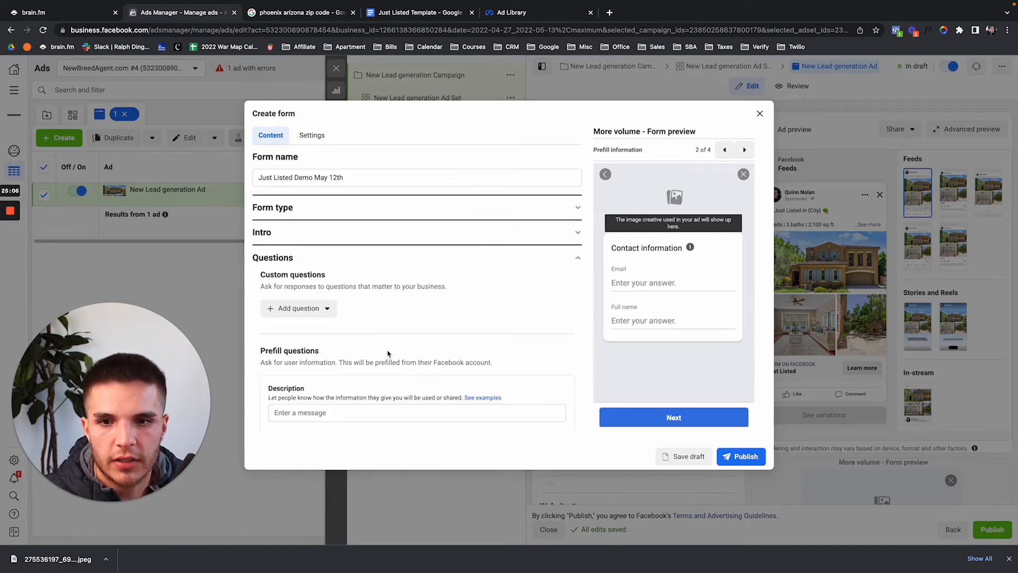
pyautogui.click(330, 307)
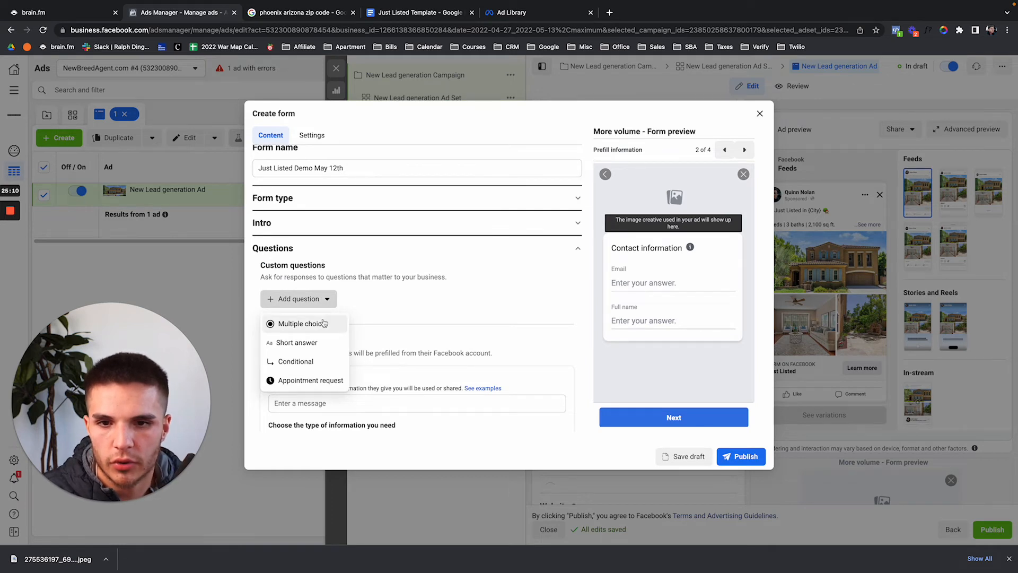
pyautogui.click(312, 349)
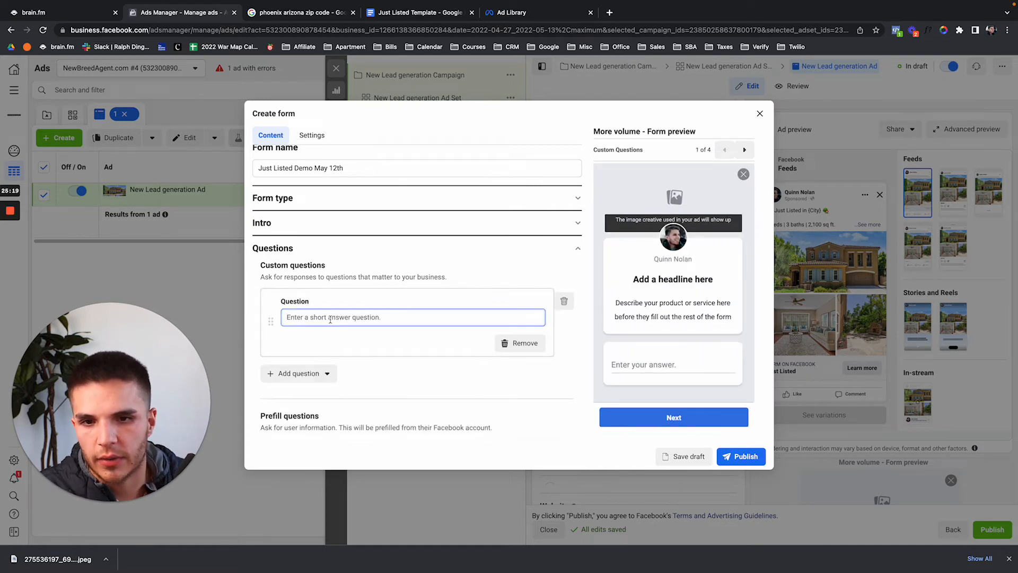
pyautogui.write('What ')
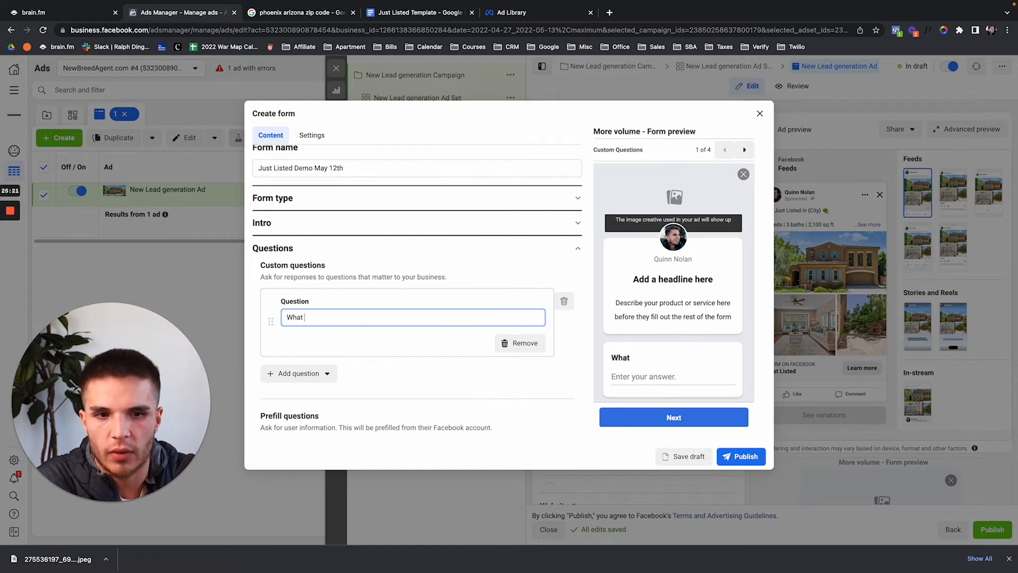
pyautogui.write('kind of projec')
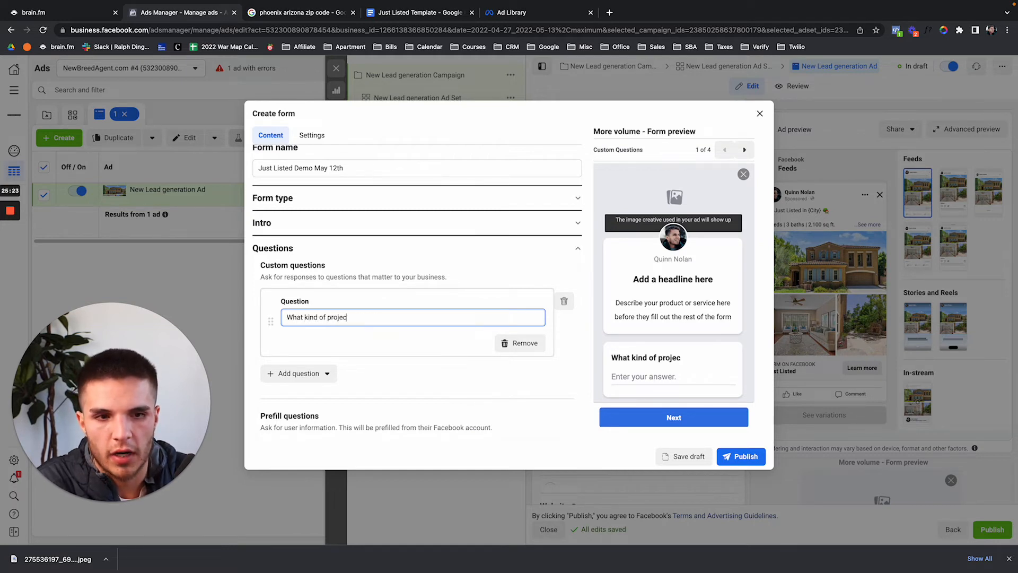
pyautogui.write('t do you need help wit')
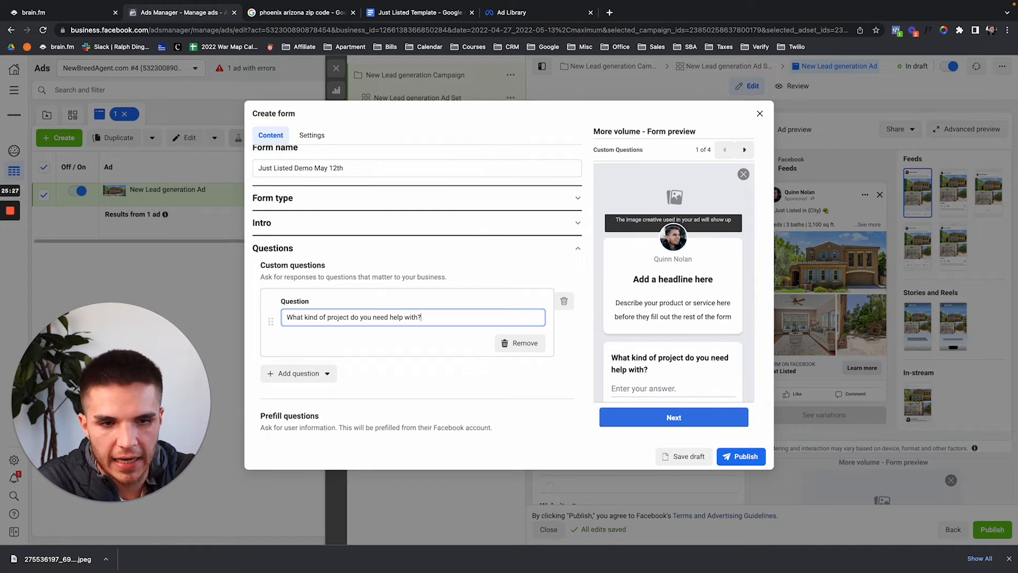
pyautogui.write('h?')
# Delete the short-answer question and bring up the question types again.
pyautogui.hotkey('ctrl', 'a')
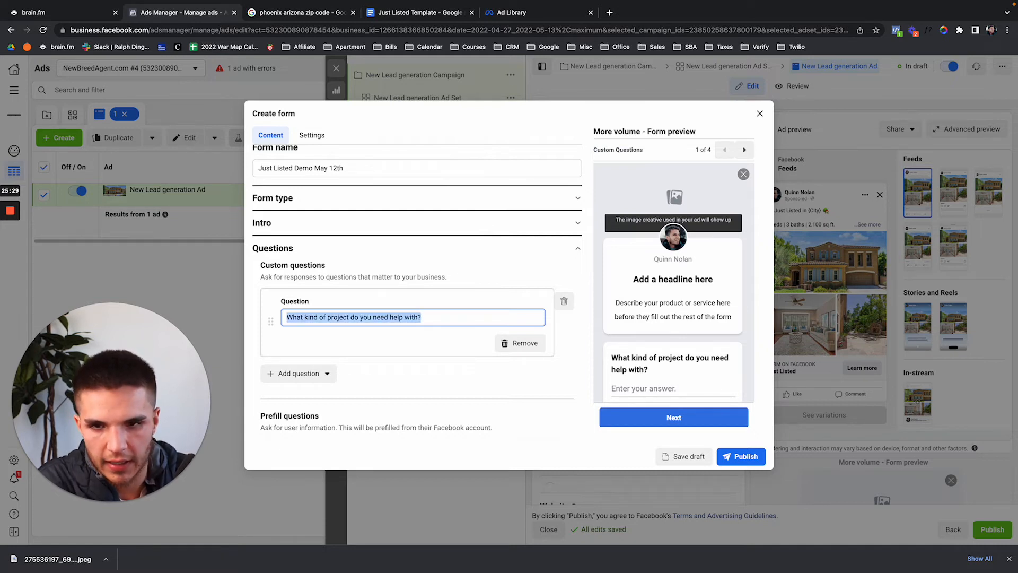
pyautogui.click(564, 301)
pyautogui.click(321, 299)
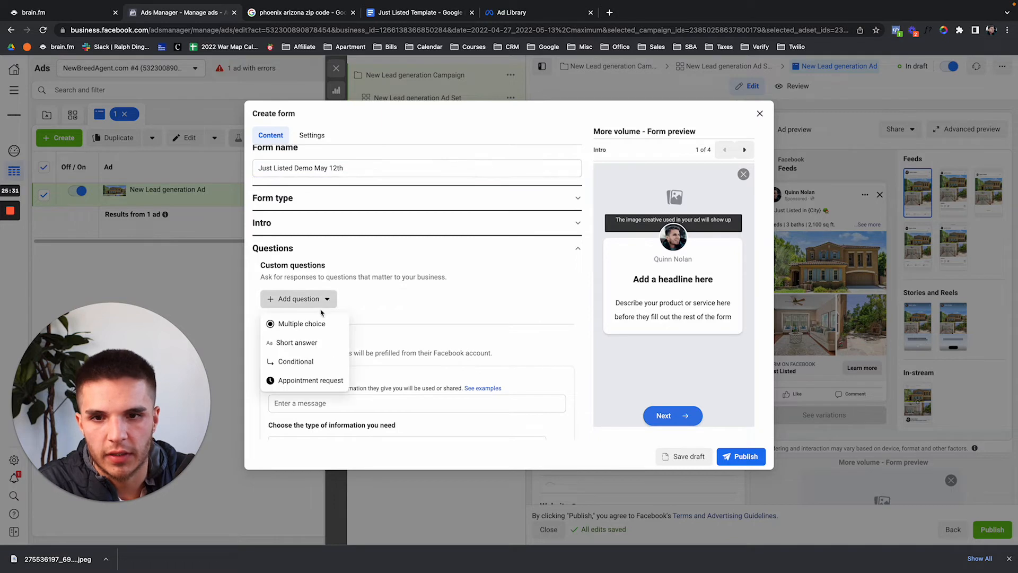
# Add multiple-choice question 'Do you currently rent or own your own home?' with answer 'I am a renter'.
pyautogui.click(326, 322)
pyautogui.click(348, 317)
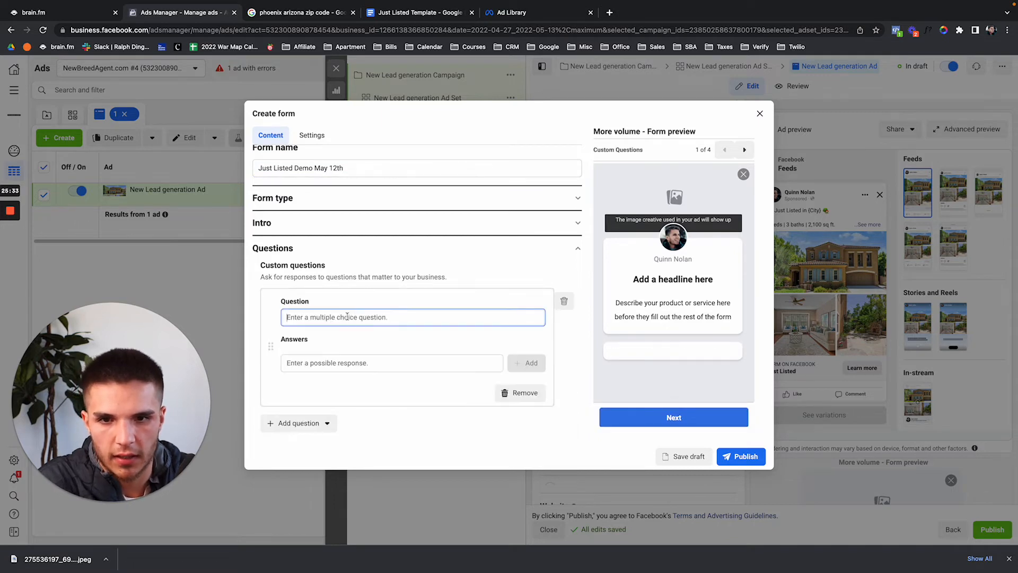
pyautogui.write('Do you c')
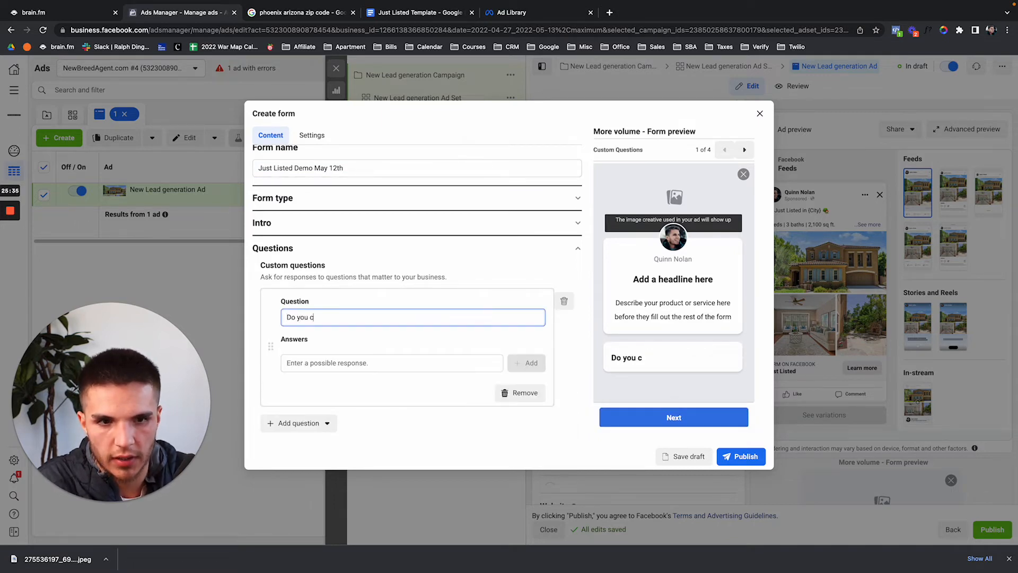
pyautogui.write('urrently rent o')
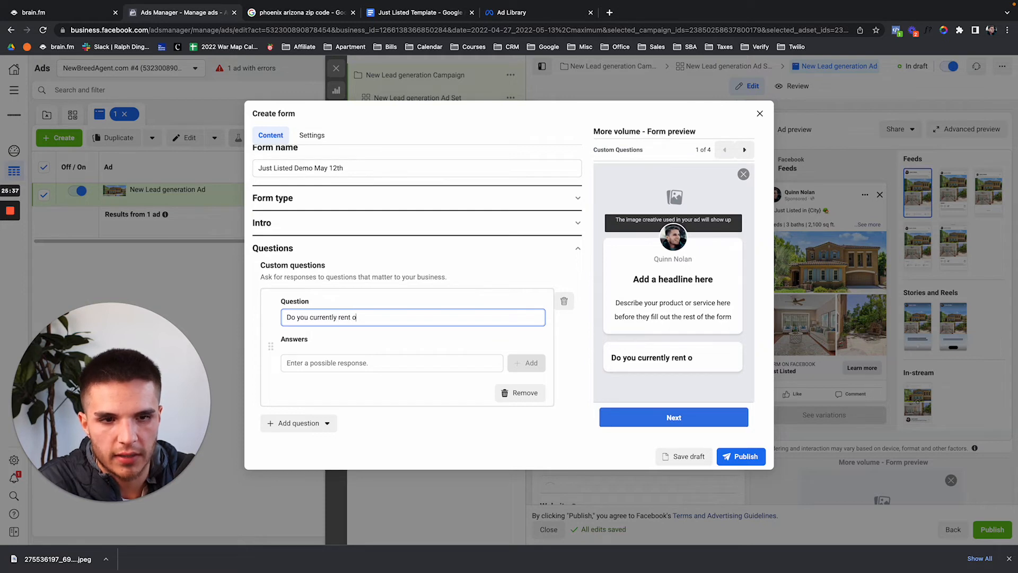
pyautogui.write('r own your own home?')
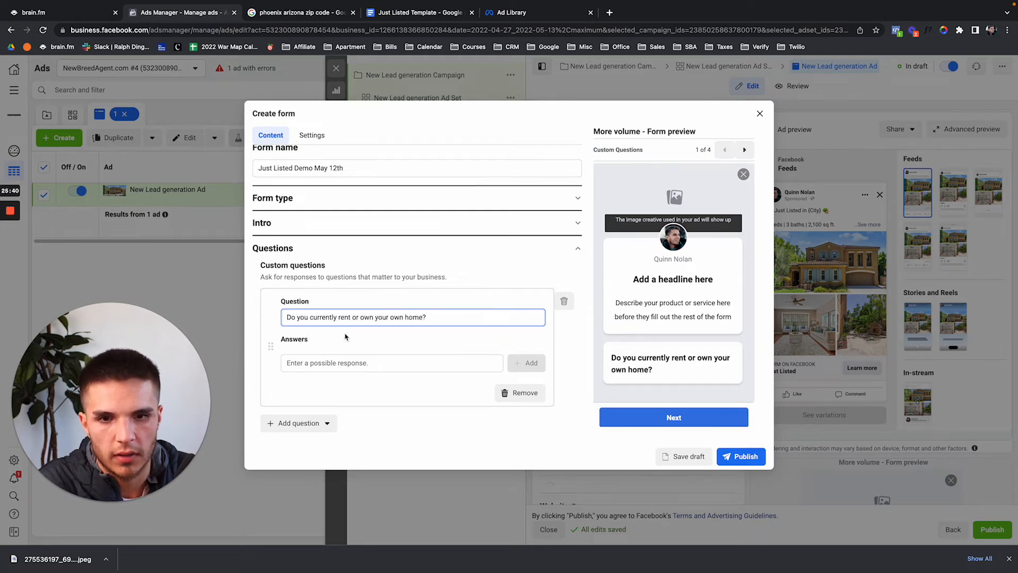
pyautogui.click(352, 362)
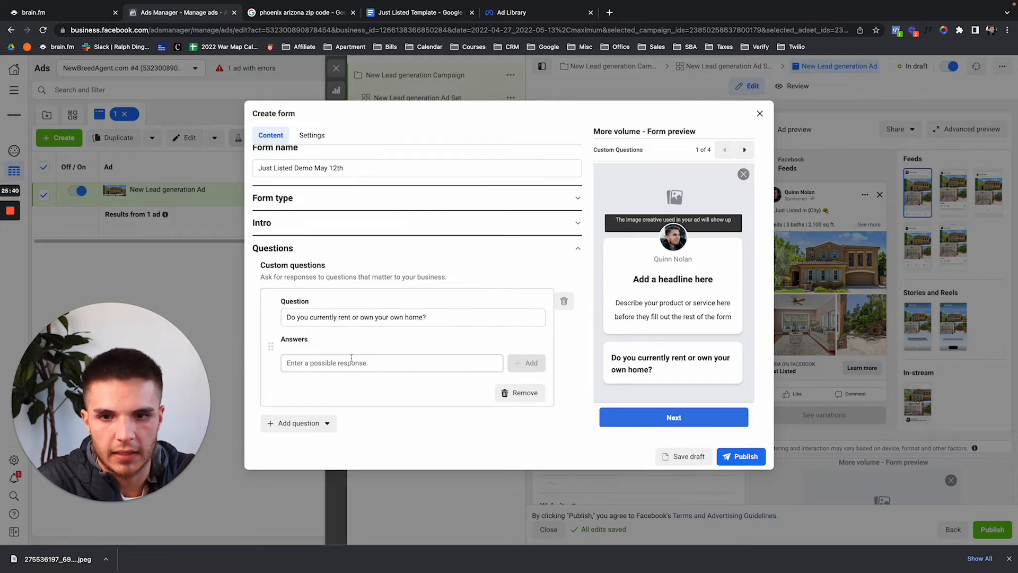
pyautogui.write('I am aa re')
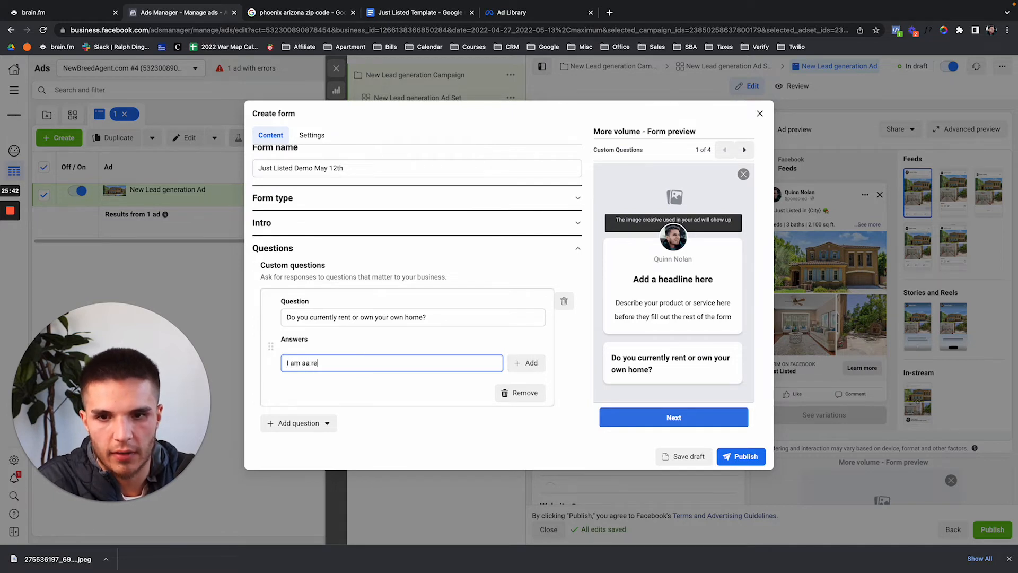
pyautogui.press('BackSpace')
pyautogui.press('BackSpace')
pyautogui.press('BackSpace')
pyautogui.press('BackSpace')
pyautogui.write(' rent')
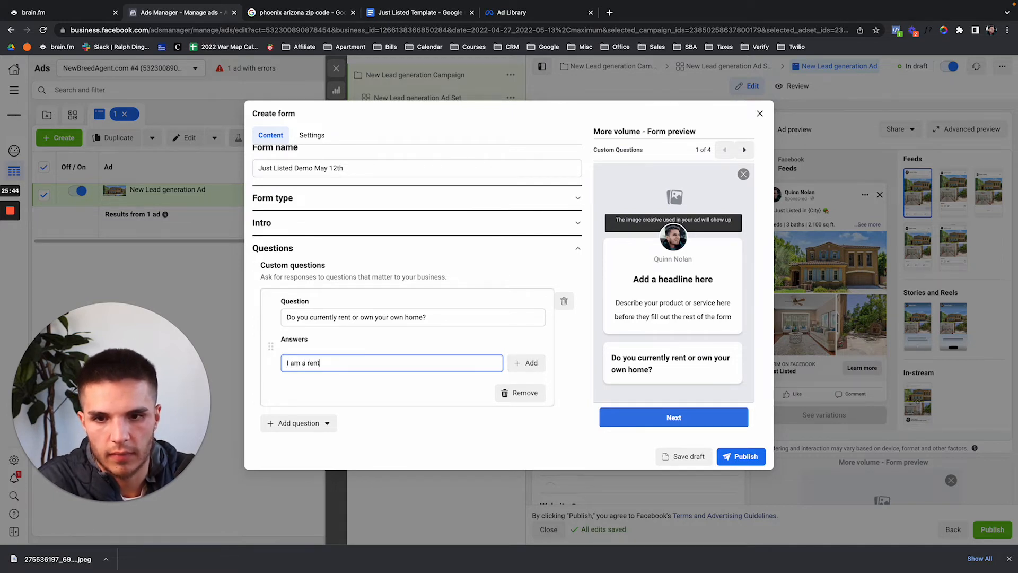
pyautogui.write('er')
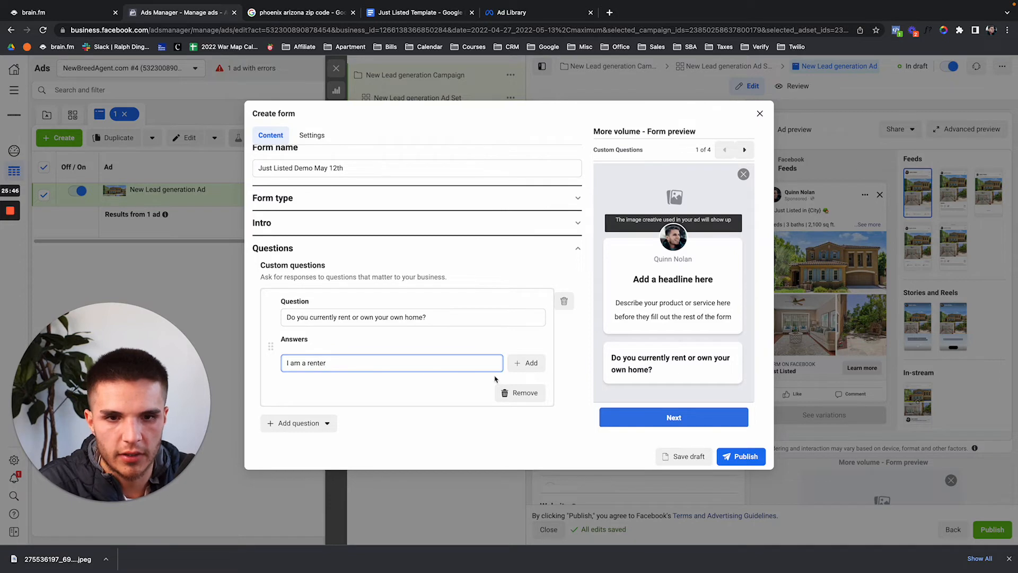
pyautogui.click(524, 363)
# Add the second answer 'I am a property owner' and try the question in the preview.
pyautogui.click(440, 374)
pyautogui.write('I')
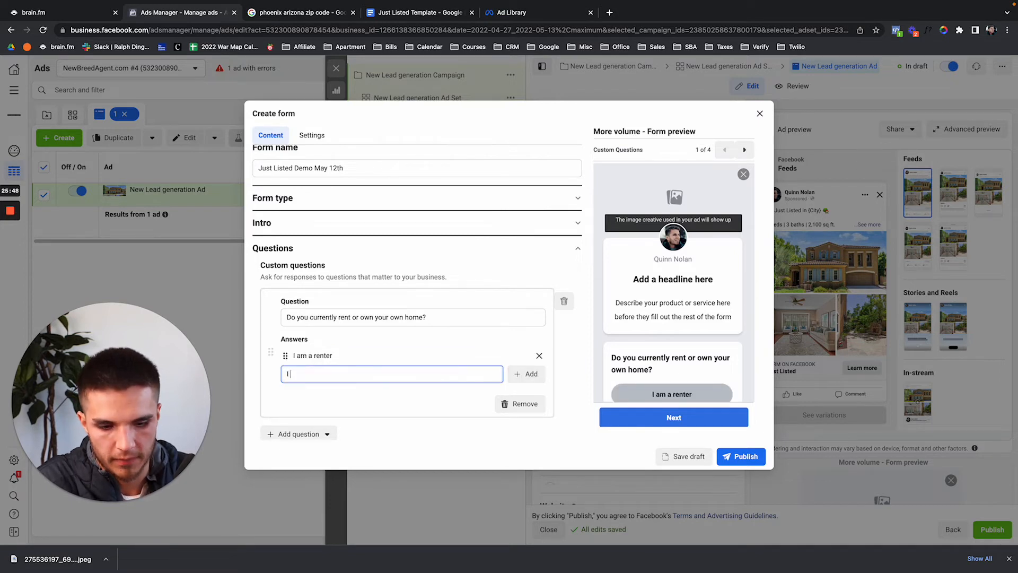
pyautogui.write(' am a poro')
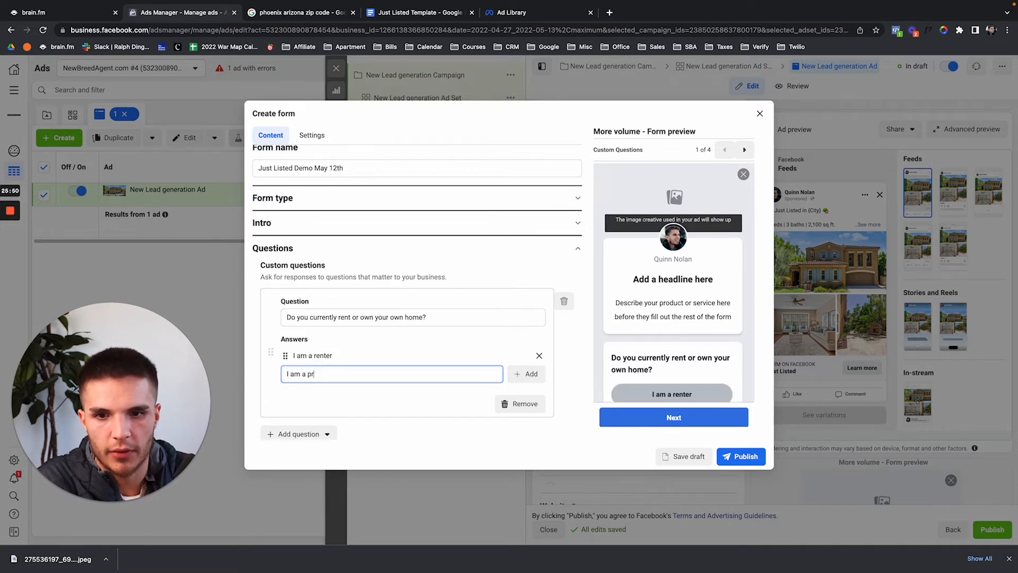
pyautogui.write('opertyt owner')
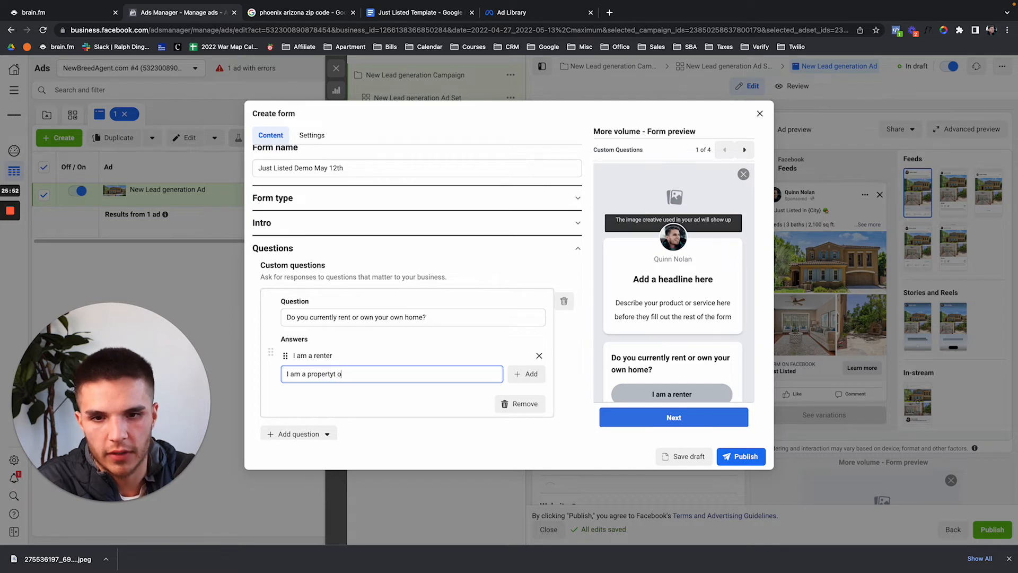
pyautogui.click(580, 357)
pyautogui.click(437, 301)
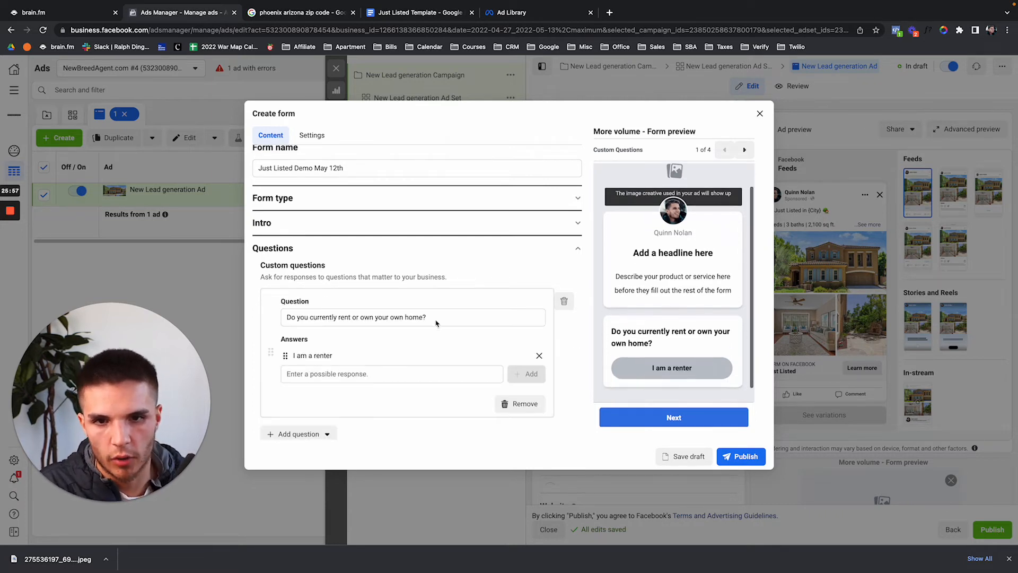
pyautogui.click(438, 375)
pyautogui.write('I')
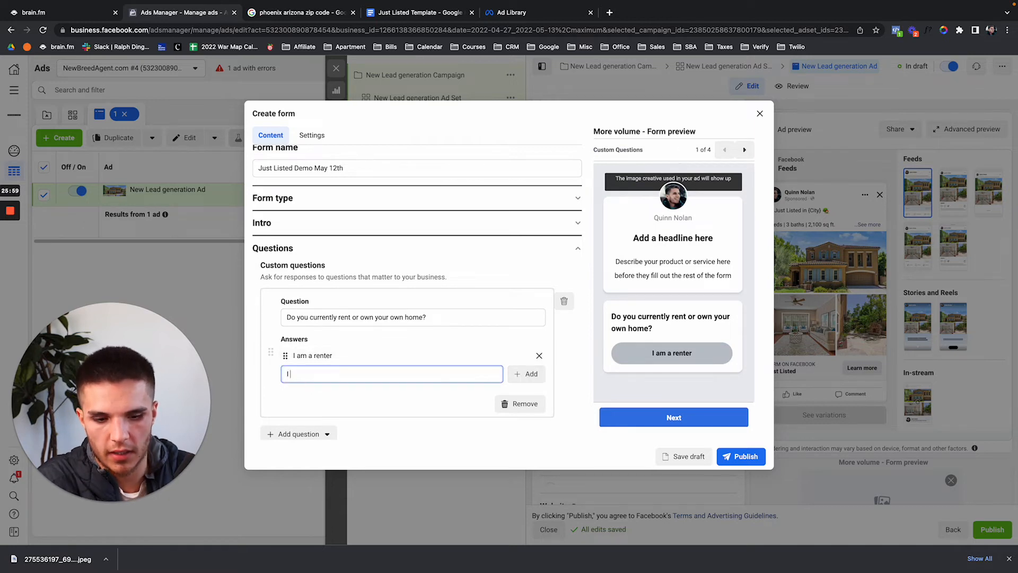
pyautogui.write(' am a propert')
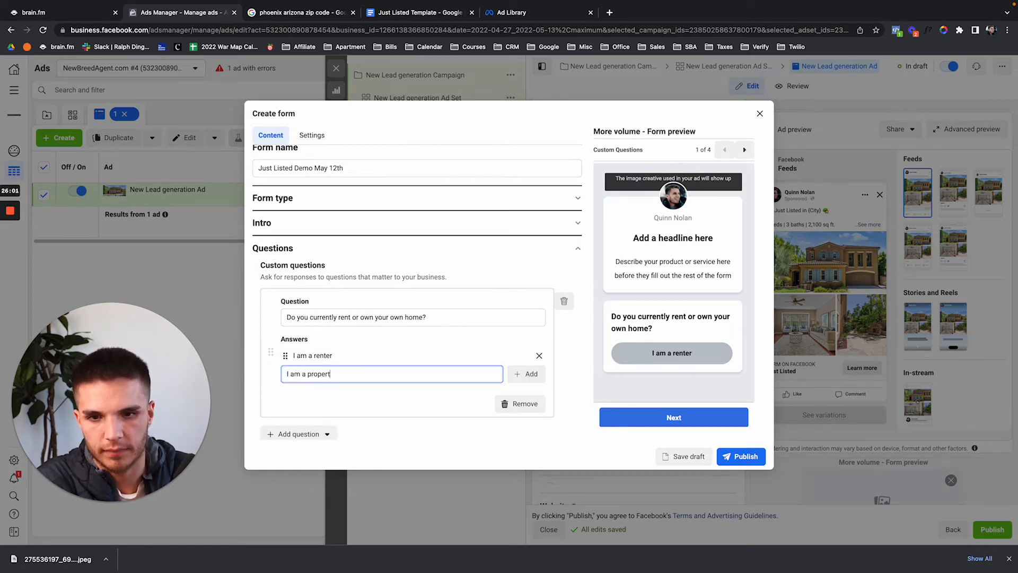
pyautogui.write('y owner')
pyautogui.click(532, 377)
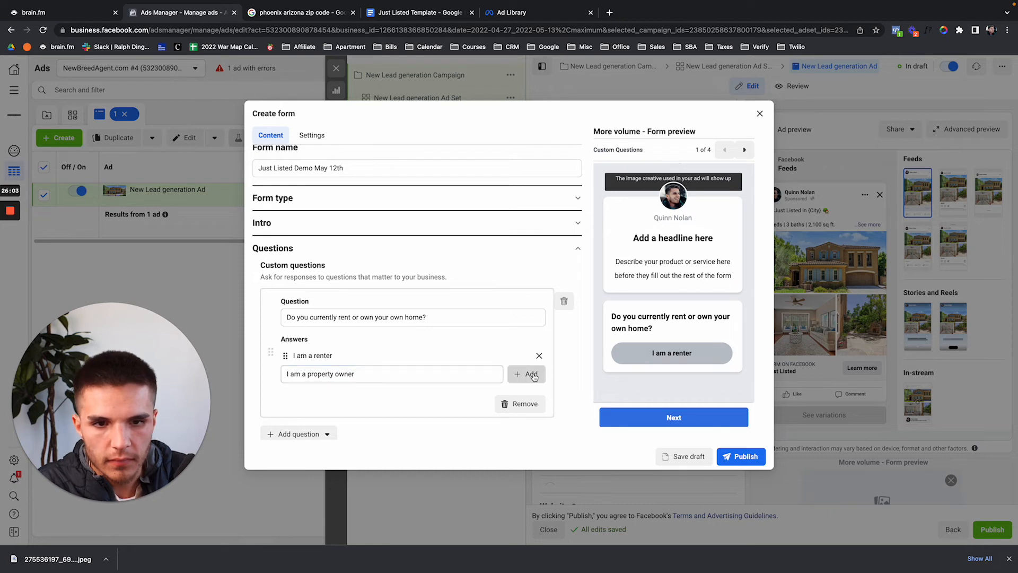
pyautogui.scroll(-1, 618, 351)
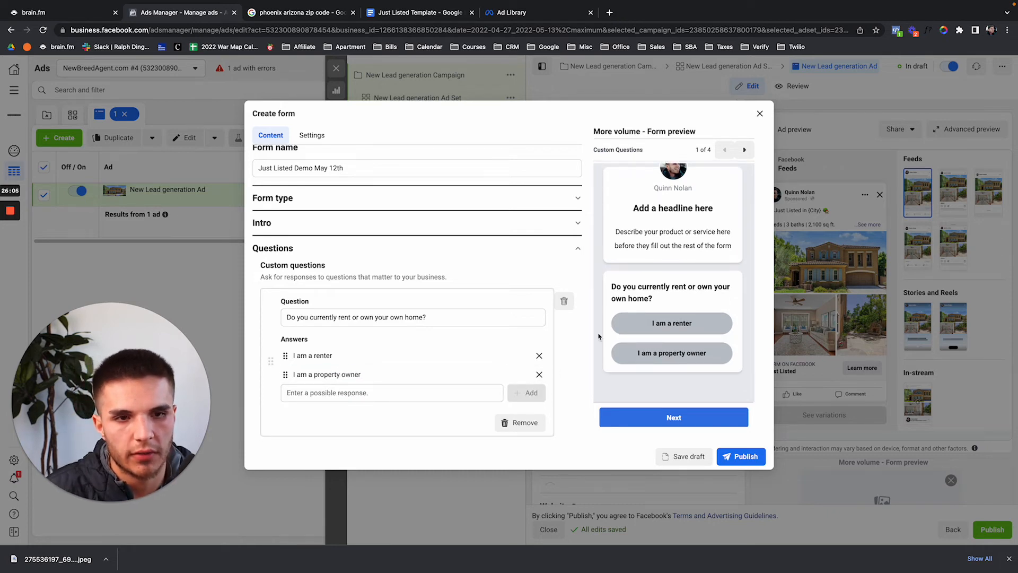
pyautogui.click(663, 325)
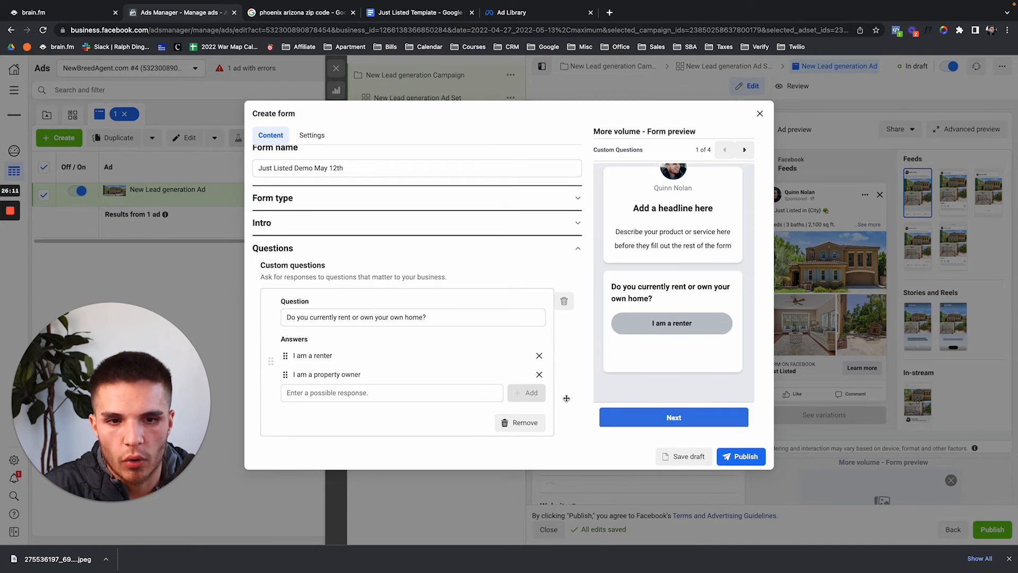
# Scroll down the lead form to the Prefill questions section.
pyautogui.scroll(-1, 471, 298)
pyautogui.scroll(-3, 471, 298)
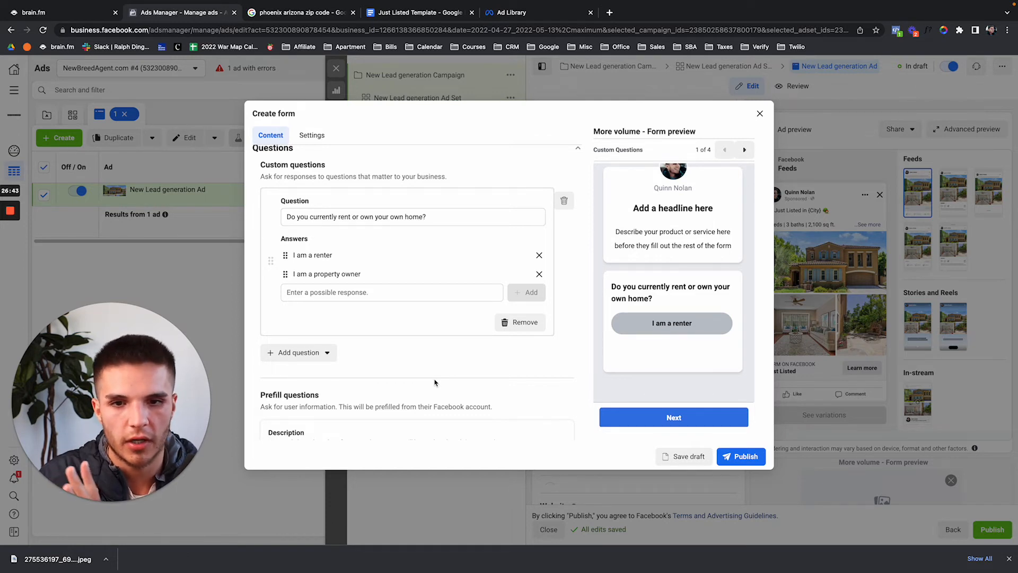
pyautogui.scroll(-1, 434, 382)
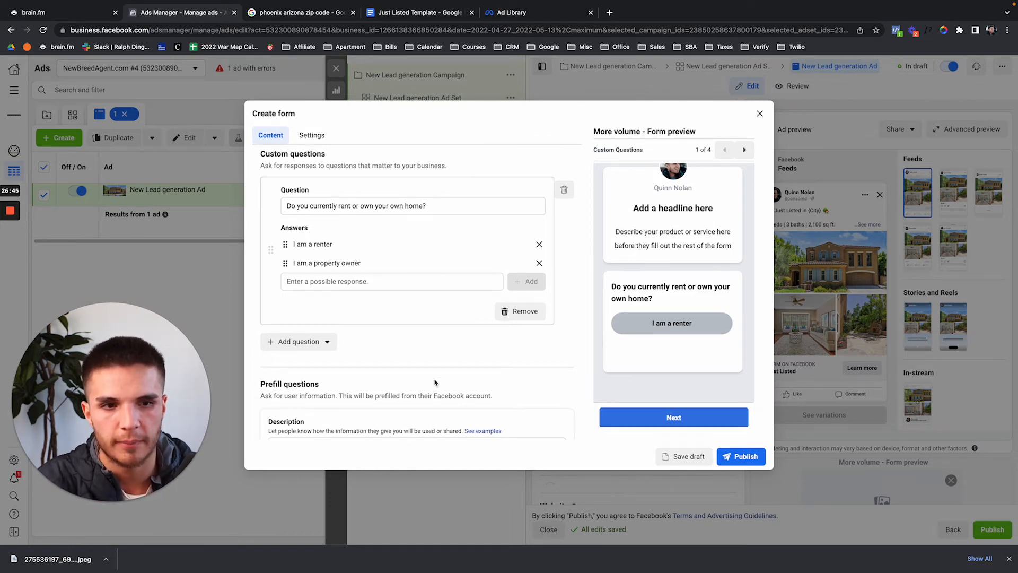
pyautogui.scroll(1, 728, 344)
pyautogui.scroll(-1, 727, 344)
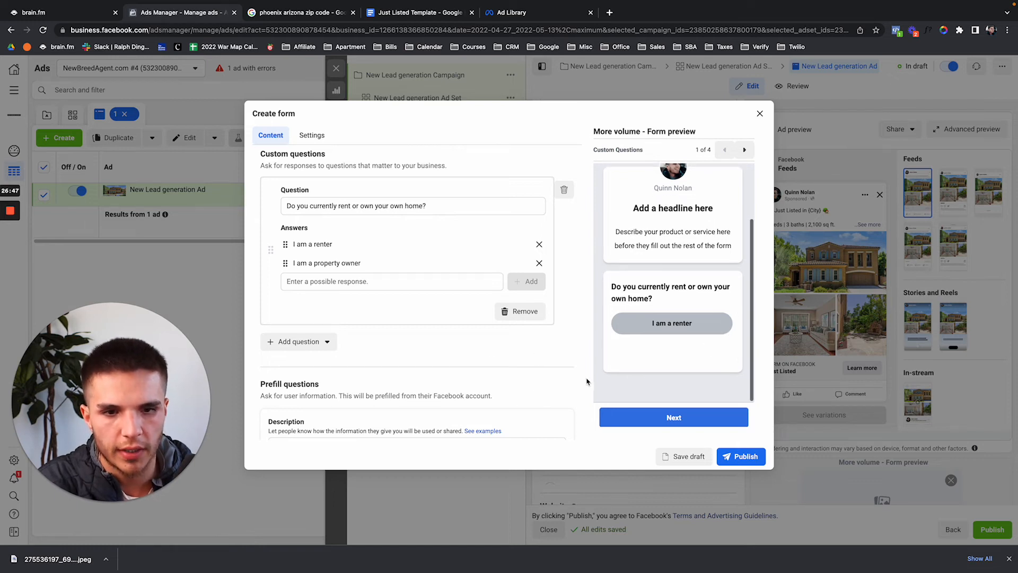
pyautogui.scroll(-2, 586, 382)
pyautogui.scroll(-2, 352, 345)
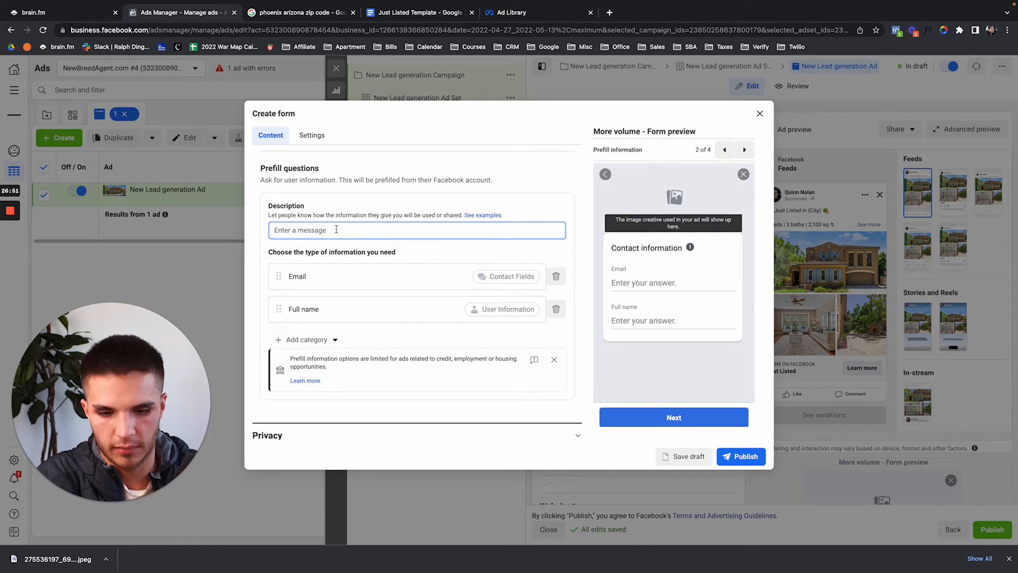
# Copy the 'Click the button below…' paragraph from the Just Listed Template document.
pyautogui.click(440, 18)
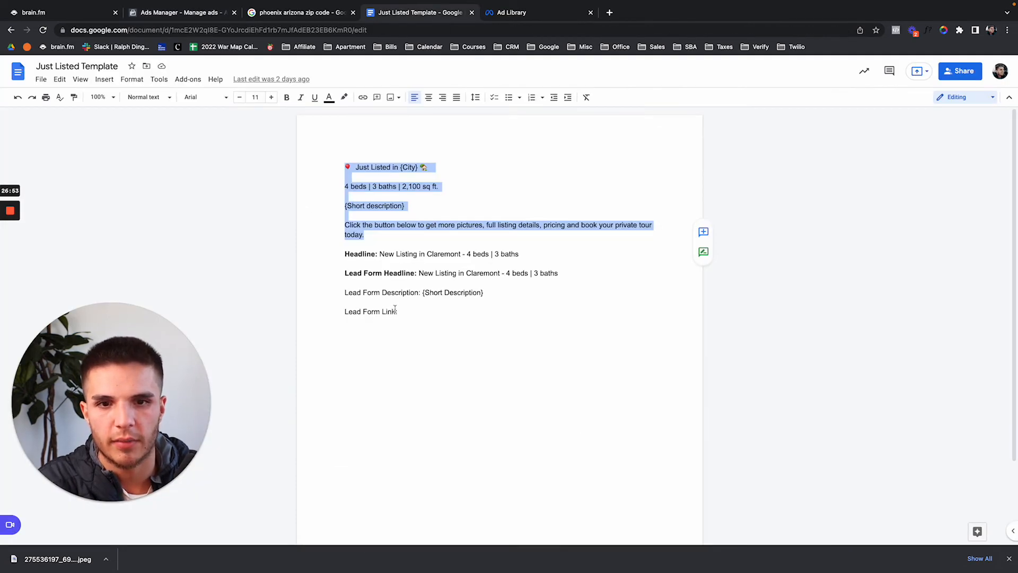
pyautogui.moveTo(365, 236); pyautogui.dragTo(317, 224)
pyautogui.hotkey('ctrl', 'c')
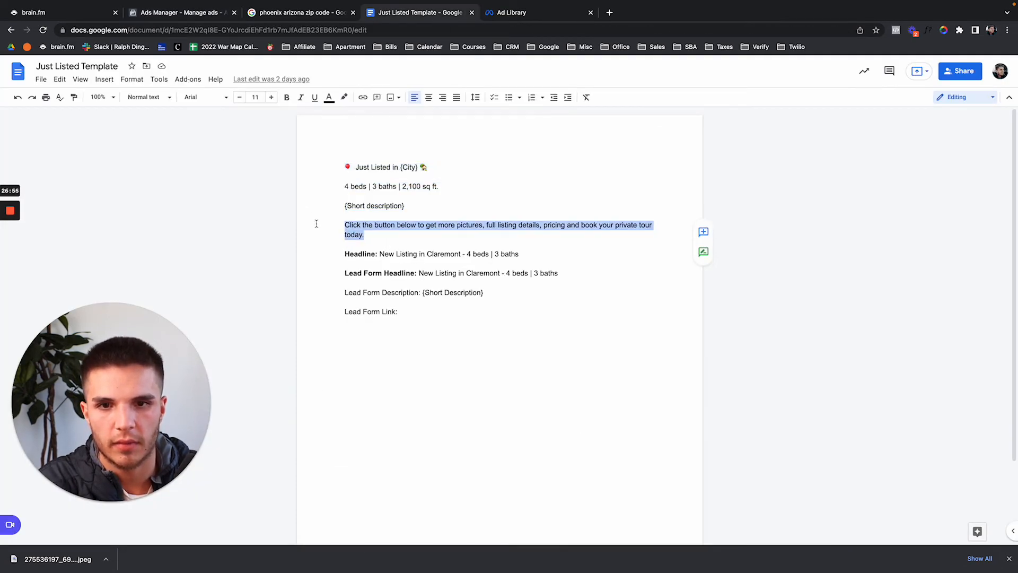
pyautogui.click(199, 16)
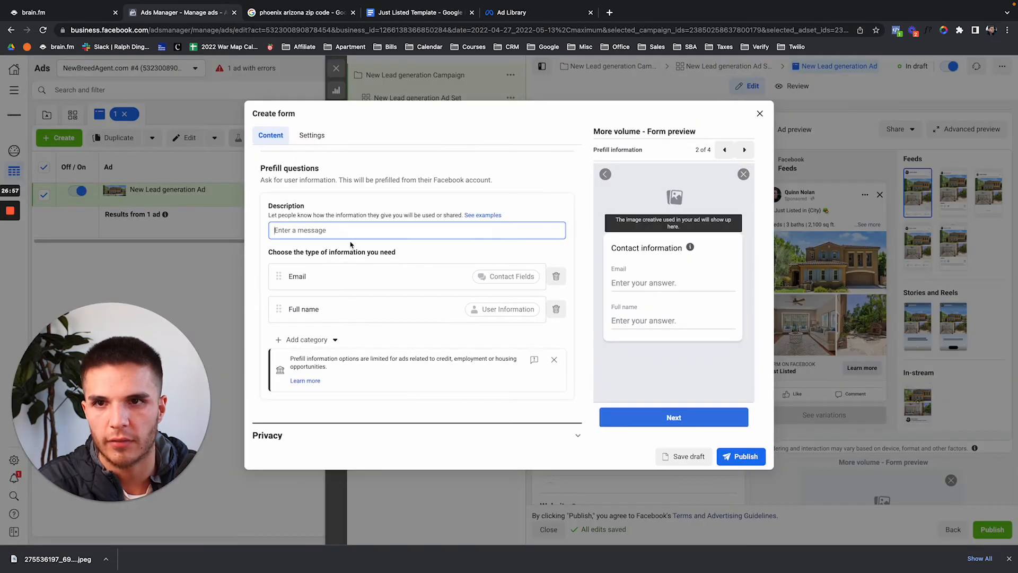
# Paste the copied sentence into the prefill description, replacing 'Click the button' with 'Enter your information'.
pyautogui.hotkey('ctrl', 'v')
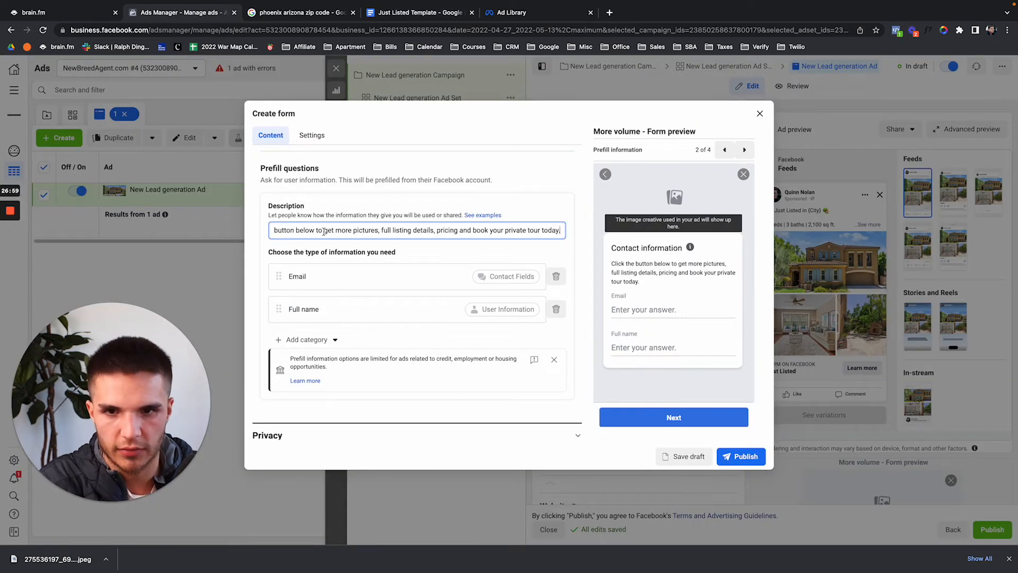
pyautogui.moveTo(306, 231); pyautogui.dragTo(217, 231)
pyautogui.moveTo(320, 230); pyautogui.dragTo(240, 233)
pyautogui.write('Enter your informat')
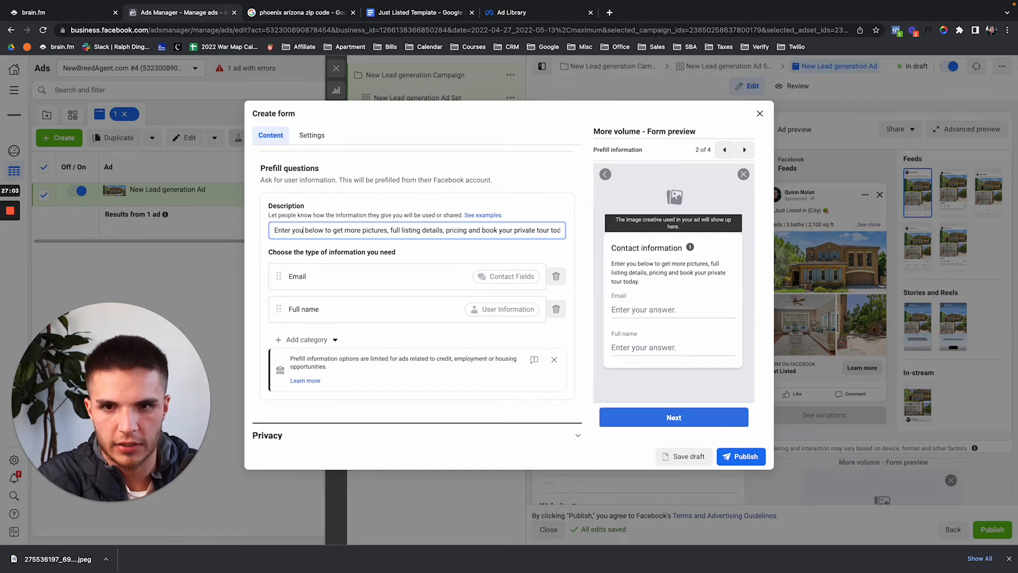
pyautogui.write('ion')
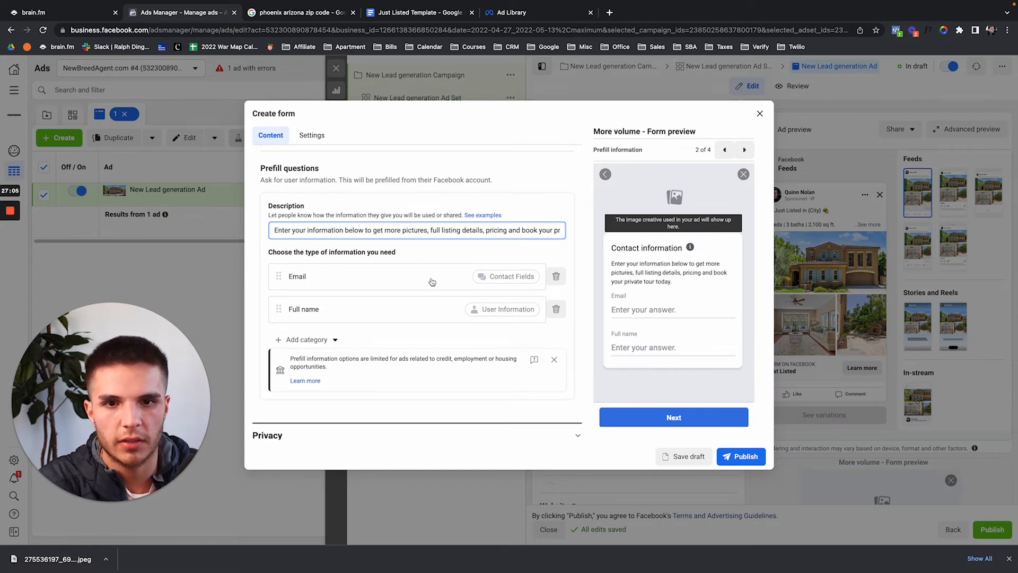
pyautogui.moveTo(501, 230); pyautogui.dragTo(588, 235)
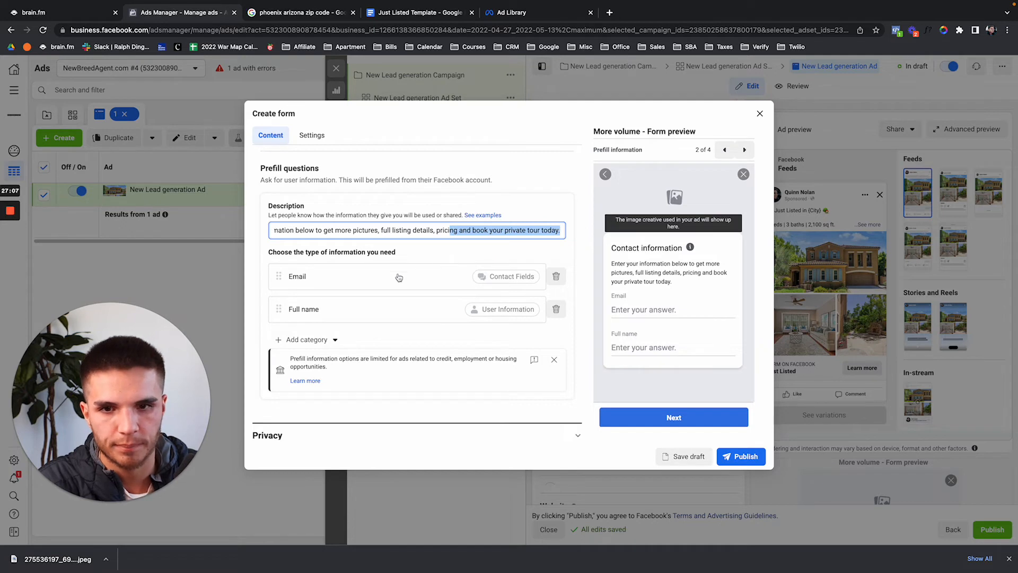
pyautogui.scroll(-1, 372, 294)
# Remove the Email and Full name prefill fields.
pyautogui.click(556, 253)
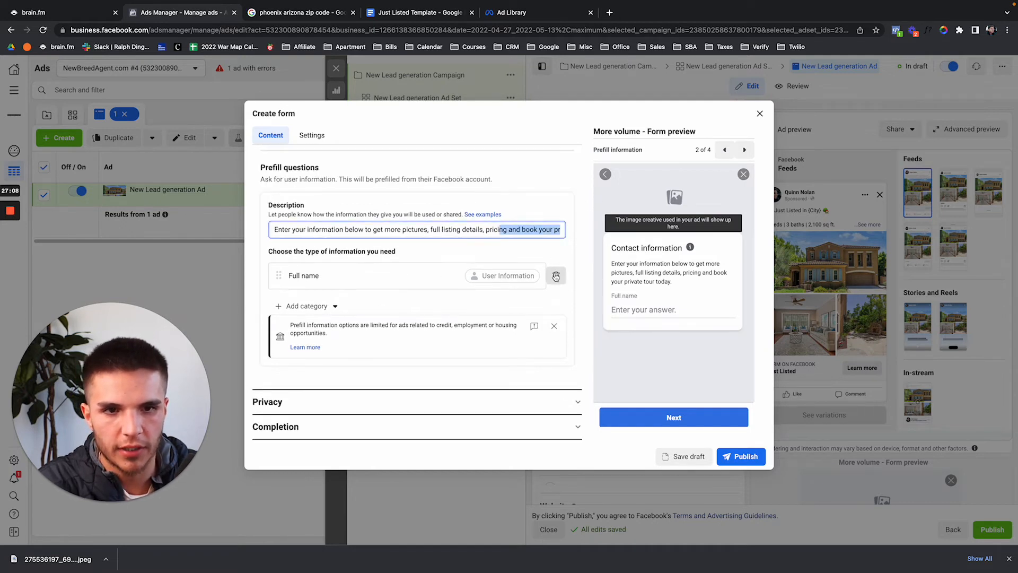
pyautogui.click(556, 276)
pyautogui.click(270, 296)
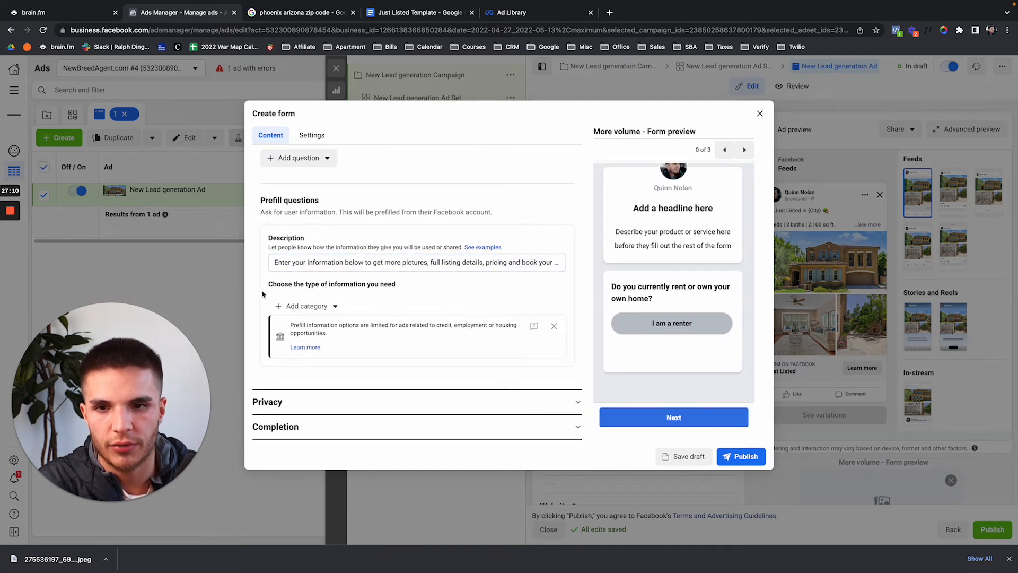
# Add First name, Last name, Email and Phone number prefill fields.
pyautogui.click(335, 307)
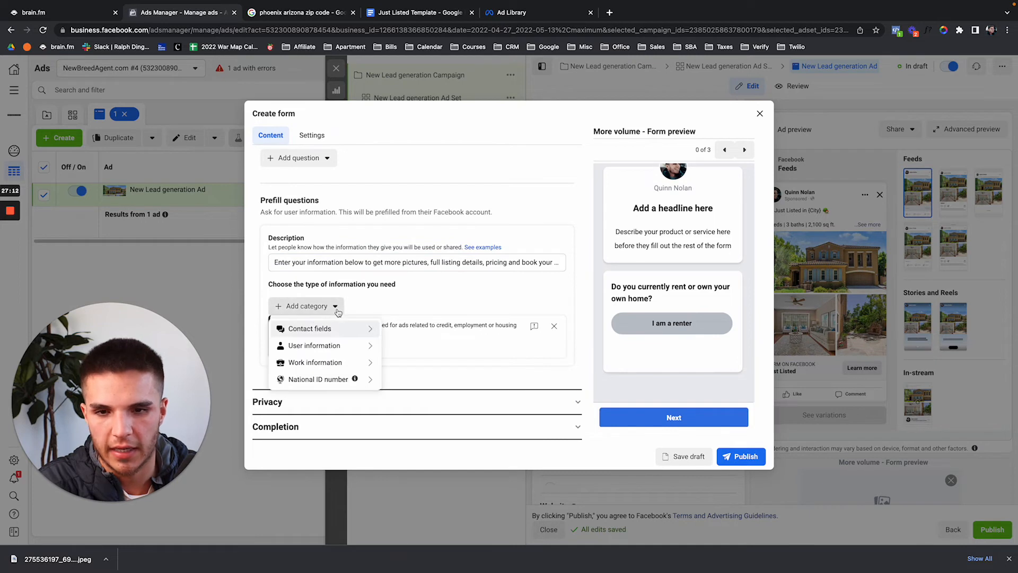
pyautogui.moveTo(338, 348)
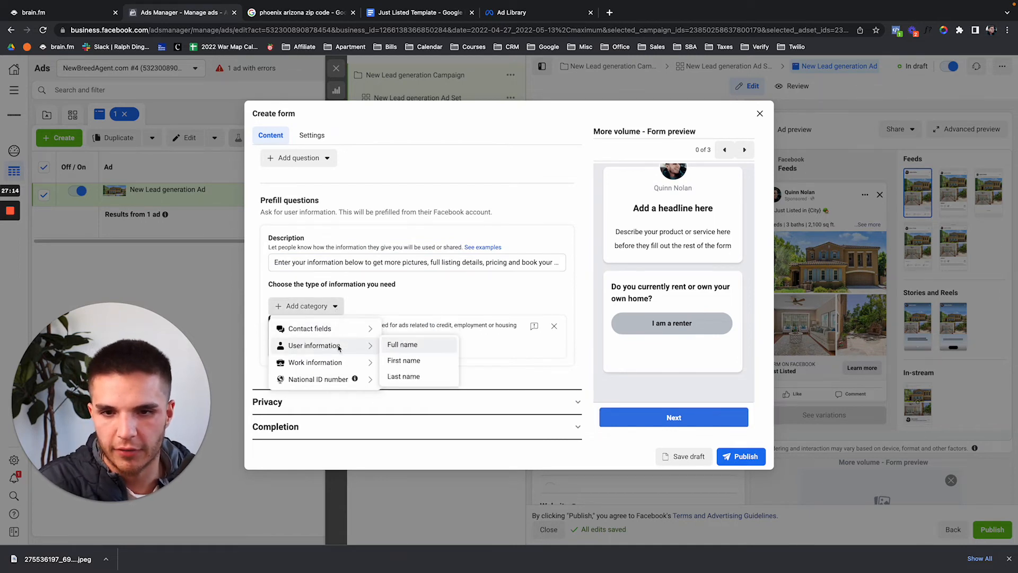
pyautogui.click(402, 360)
pyautogui.click(339, 340)
pyautogui.moveTo(318, 378)
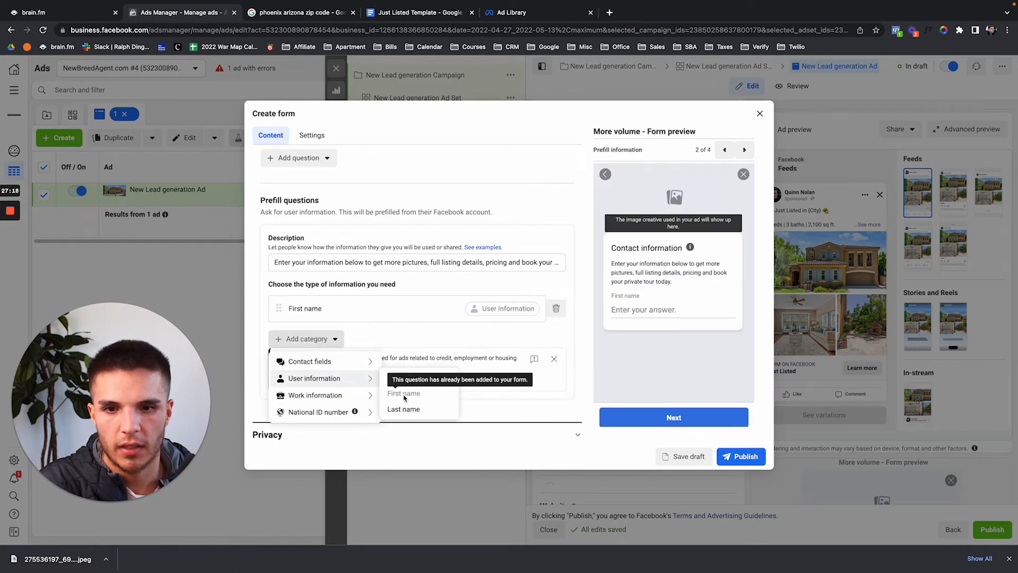
pyautogui.click(402, 409)
pyautogui.scroll(-1, 339, 345)
pyautogui.click(310, 321)
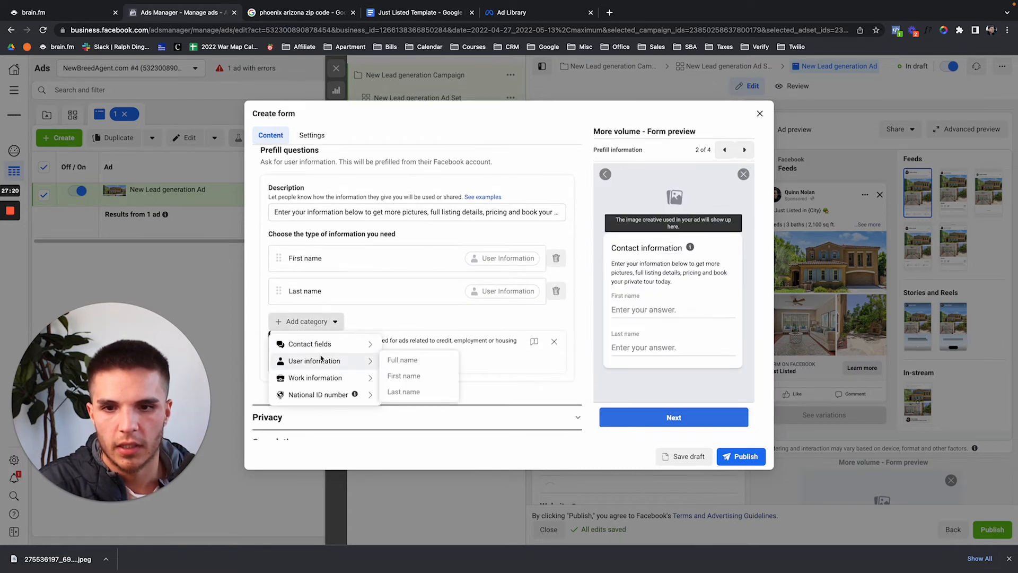
pyautogui.moveTo(328, 349)
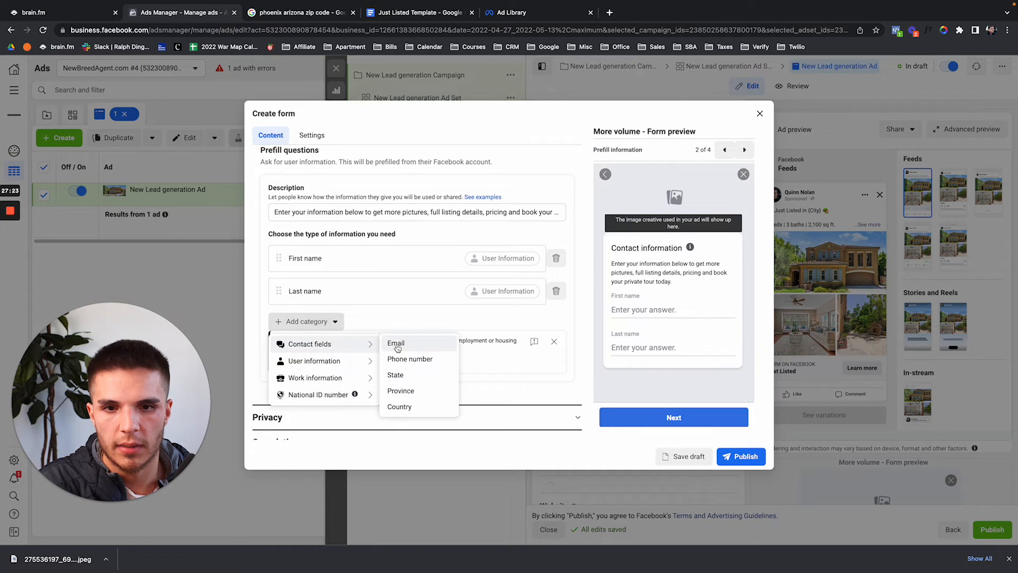
pyautogui.click(397, 345)
pyautogui.click(334, 355)
pyautogui.moveTo(329, 374)
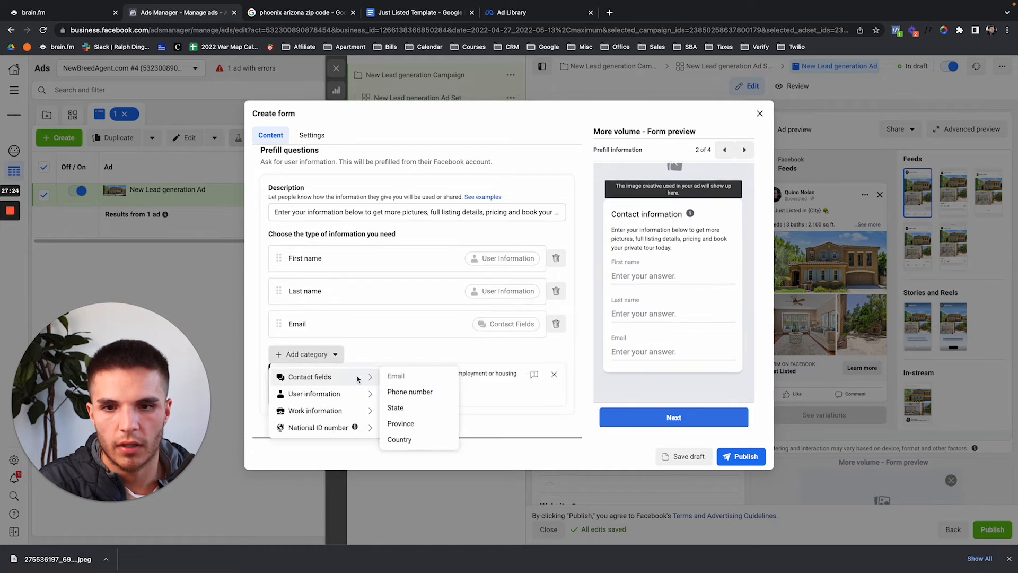
pyautogui.click(403, 392)
# Review the custom question and prefill pages in the preview, then expand the Privacy section.
pyautogui.scroll(3, 673, 304)
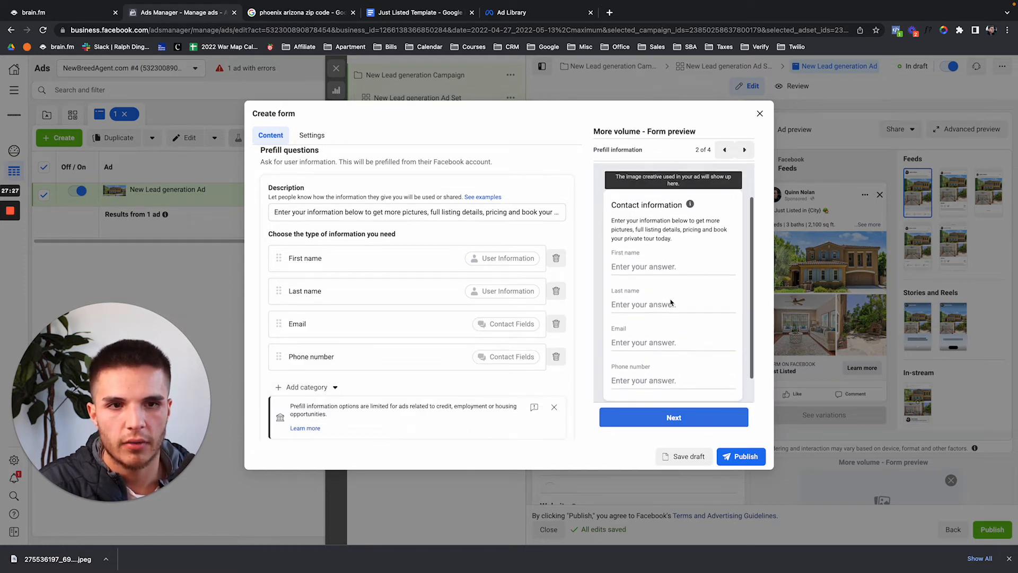
pyautogui.click(724, 150)
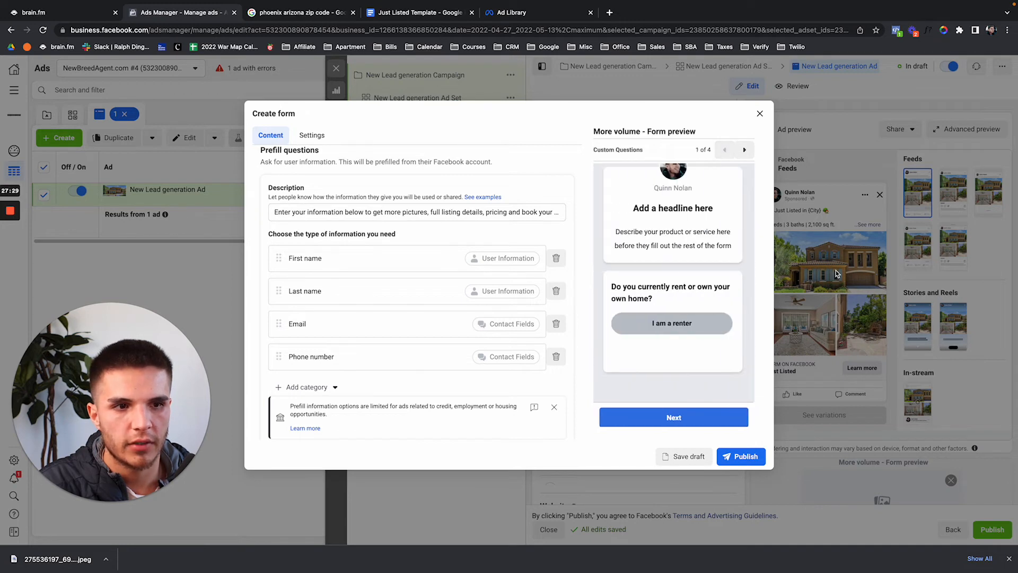
pyautogui.scroll(2, 689, 281)
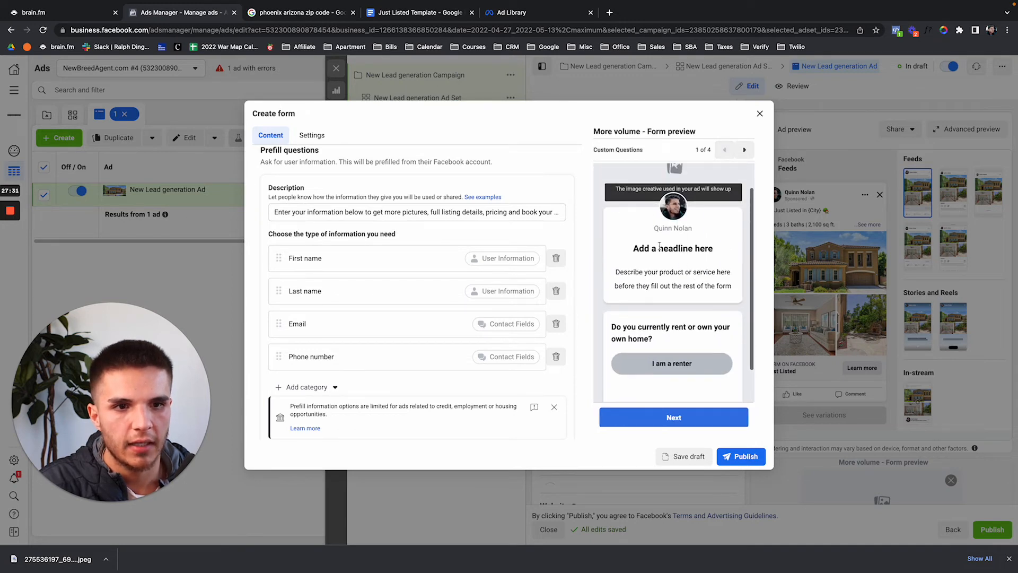
pyautogui.tripleClick(649, 247)
pyautogui.moveTo(615, 273); pyautogui.dragTo(743, 286)
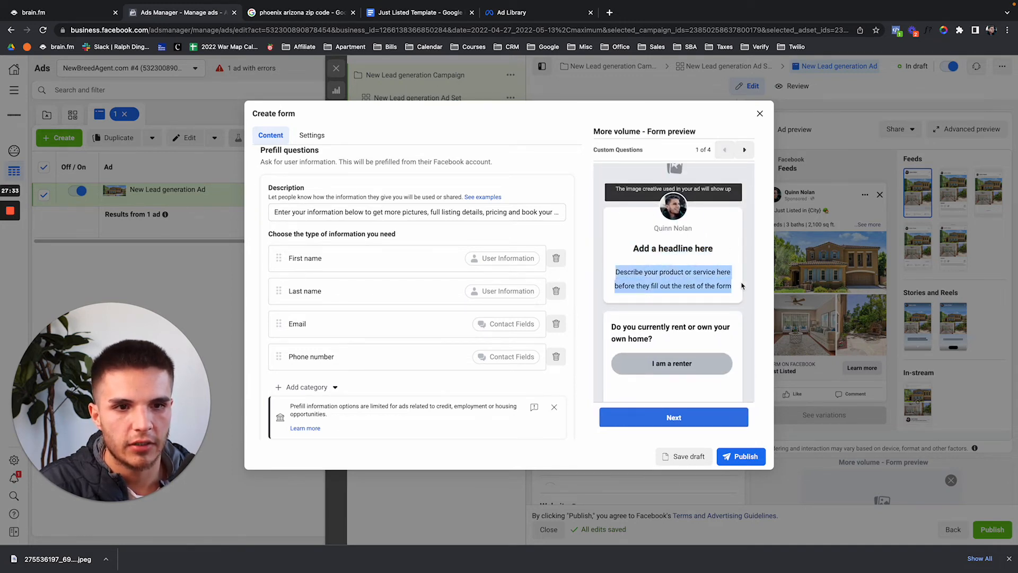
pyautogui.scroll(-2, 686, 310)
pyautogui.moveTo(608, 294); pyautogui.dragTo(671, 306)
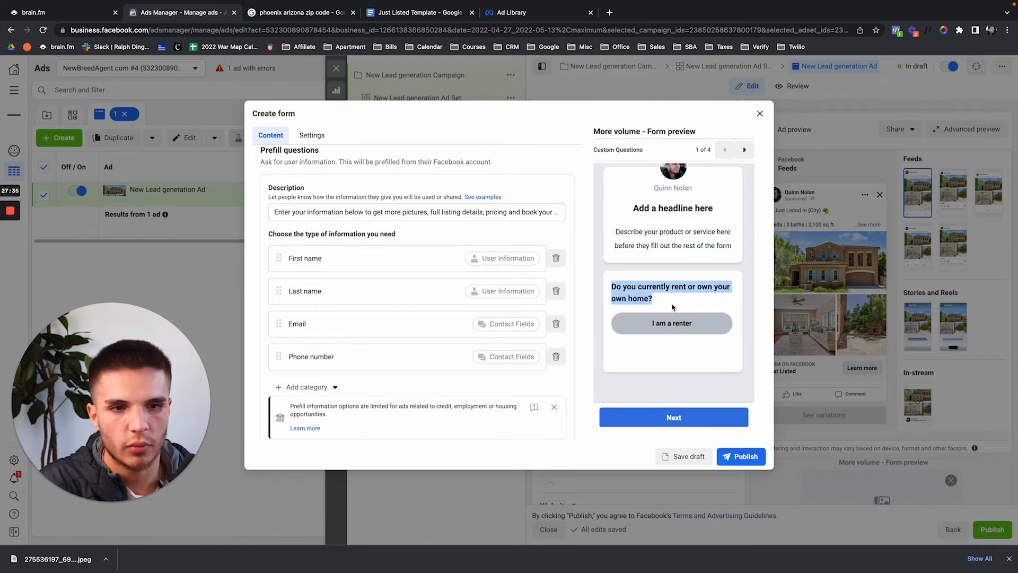
pyautogui.scroll(-3, 411, 343)
pyautogui.scroll(3, 411, 343)
pyautogui.click(745, 150)
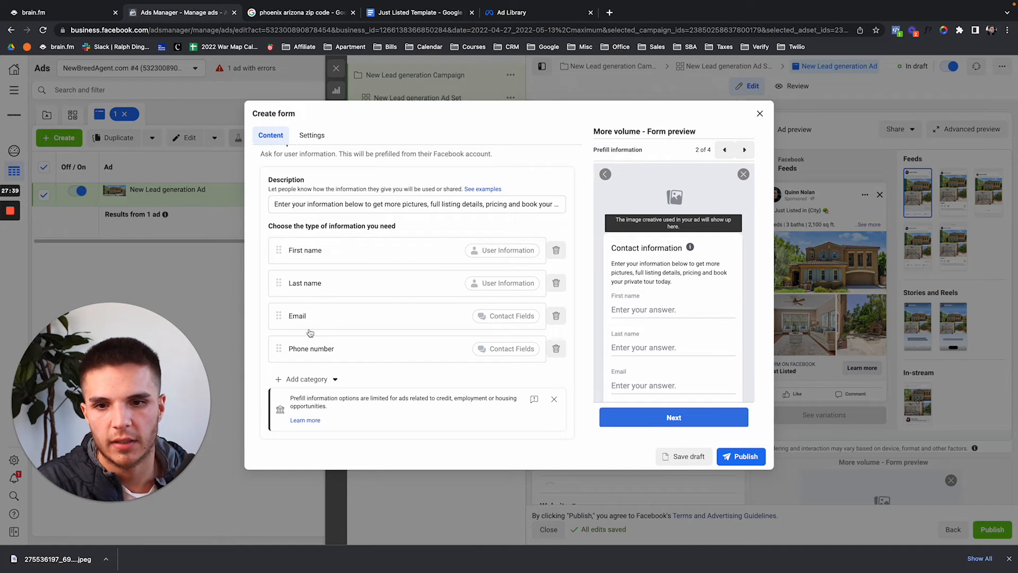
pyautogui.scroll(-2, 310, 333)
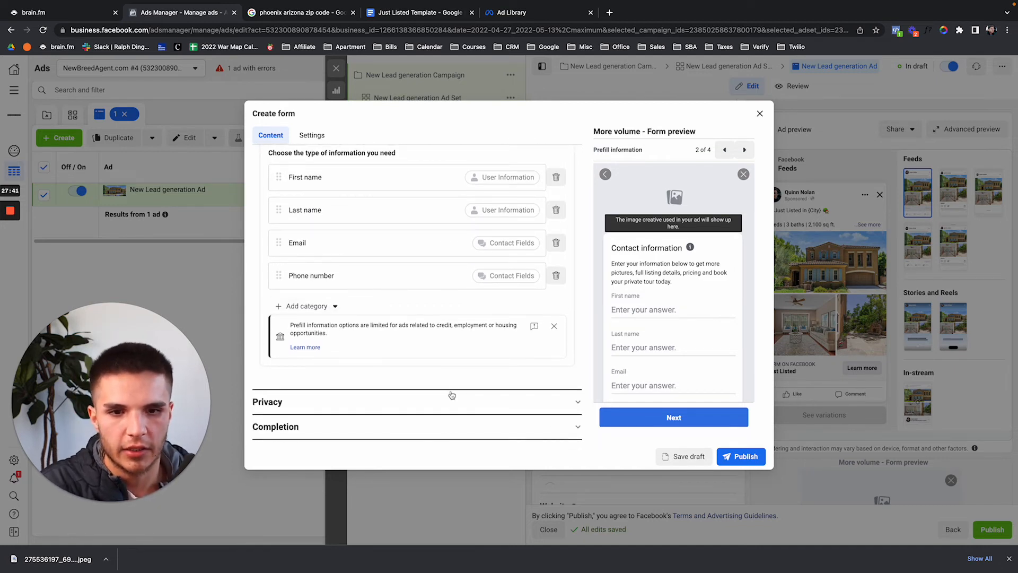
pyautogui.click(451, 402)
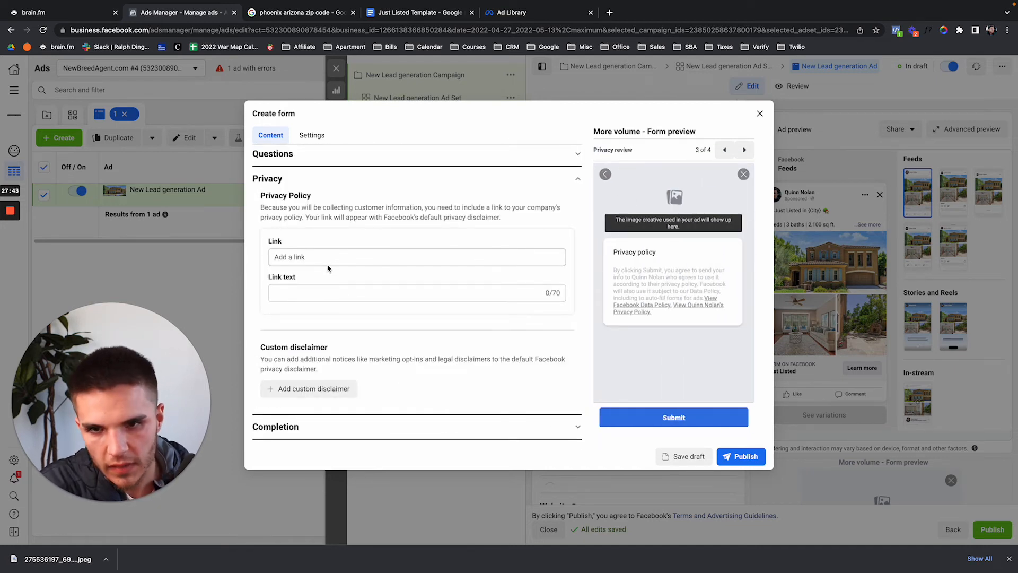
# Search 'century 21' in a new tab and open the Century 21 website.
pyautogui.press('super+t')
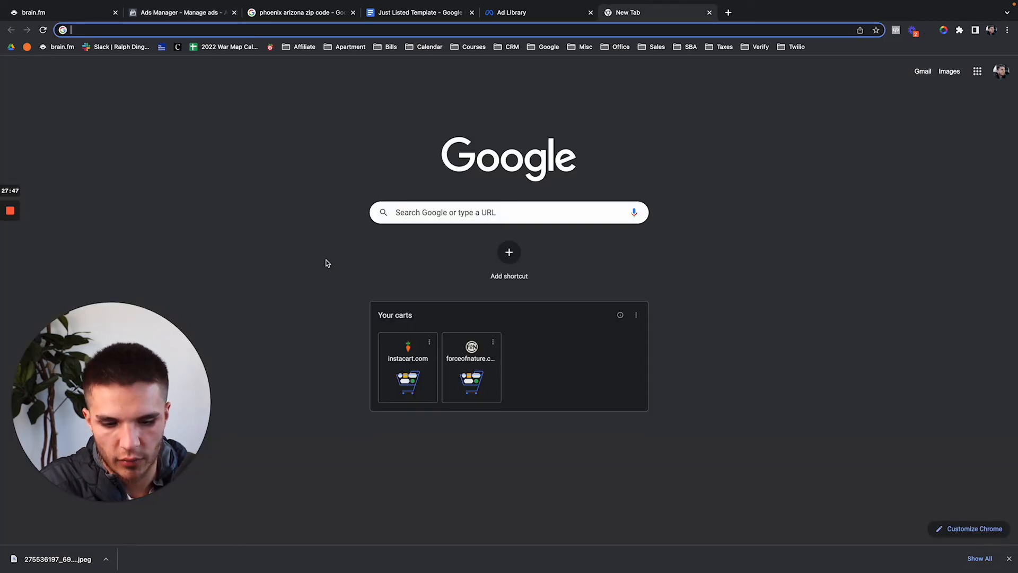
pyautogui.write('entury 21')
pyautogui.press('super+a')
pyautogui.write('centu')
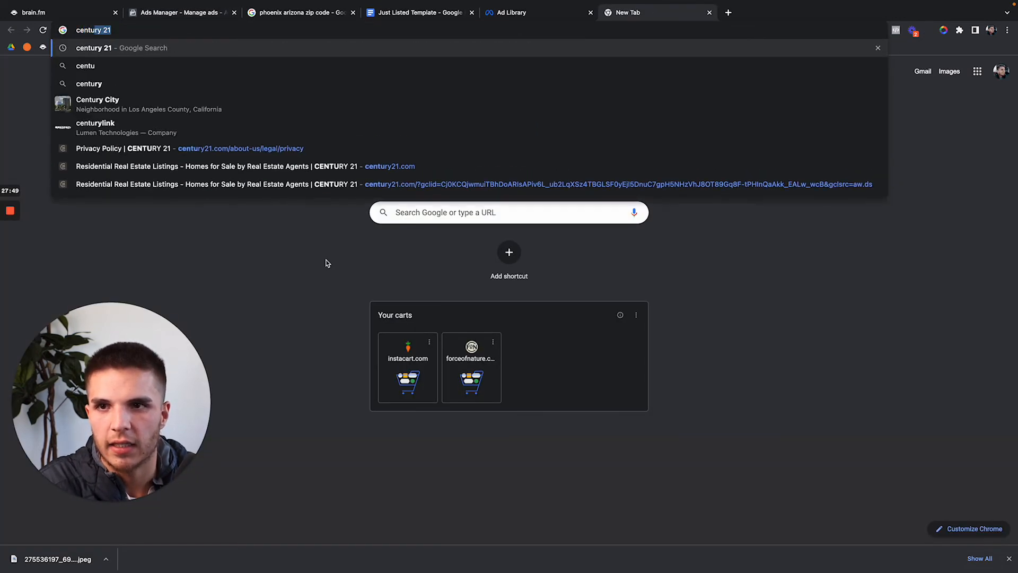
pyautogui.write('ry 21')
pyautogui.press('Return')
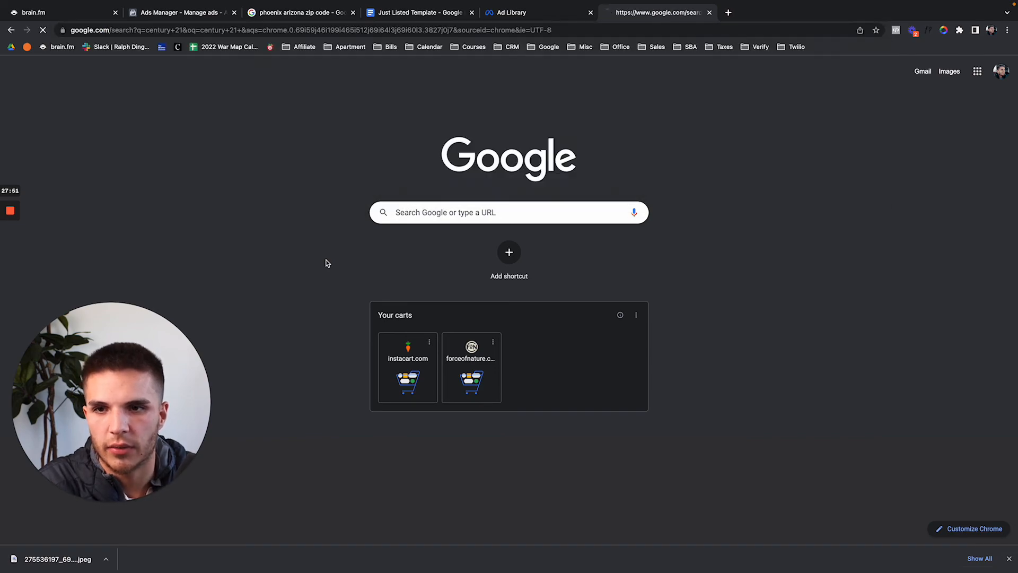
pyautogui.click(163, 168)
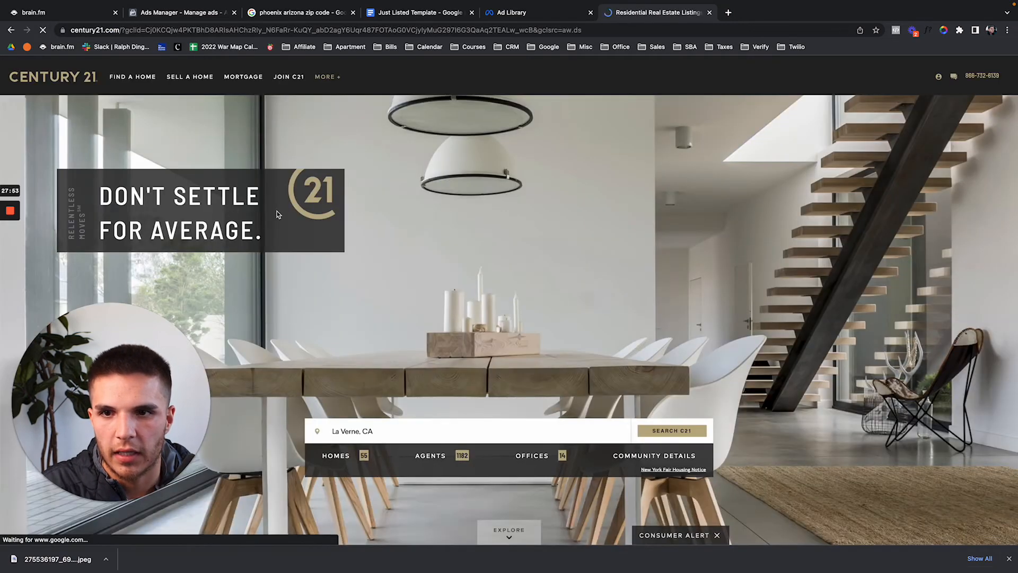
# Copy the Century 21 privacy policy page address and return to the Ads Manager lead form.
pyautogui.scroll(-15, 352, 286)
pyautogui.scroll(-10, 351, 286)
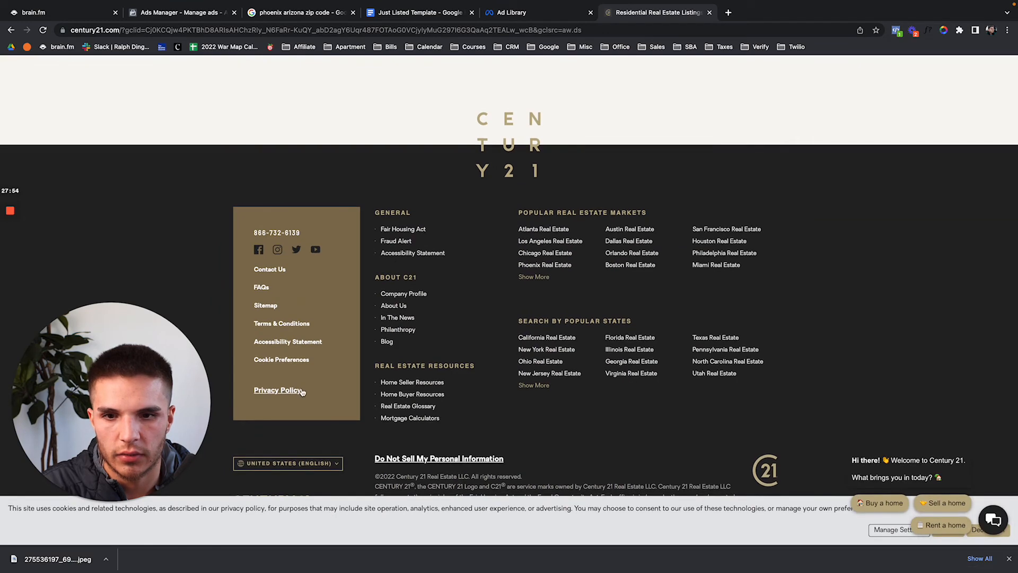
pyautogui.click(291, 383)
pyautogui.click(261, 33)
pyautogui.press('super+c')
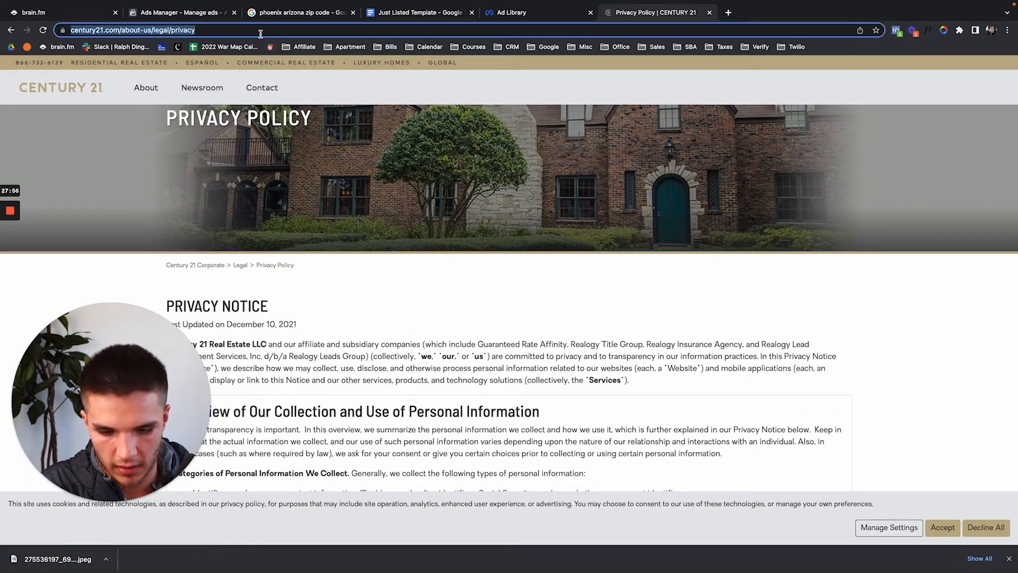
pyautogui.click(262, 12)
pyautogui.click(202, 12)
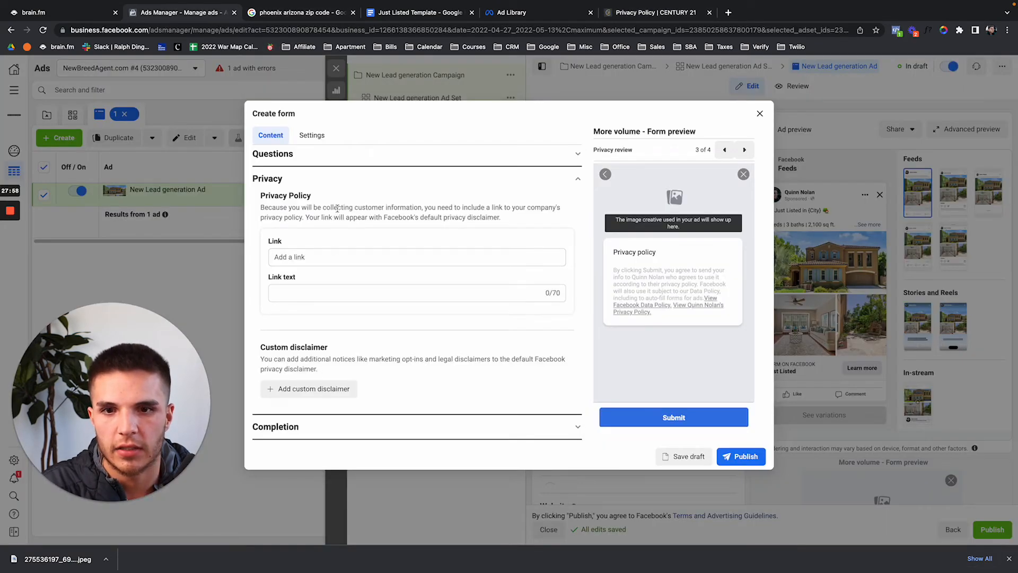
# Set the privacy link to the copied Century 21 address with link text 'Privacy Policy'.
pyautogui.click(329, 255)
pyautogui.press('super+v')
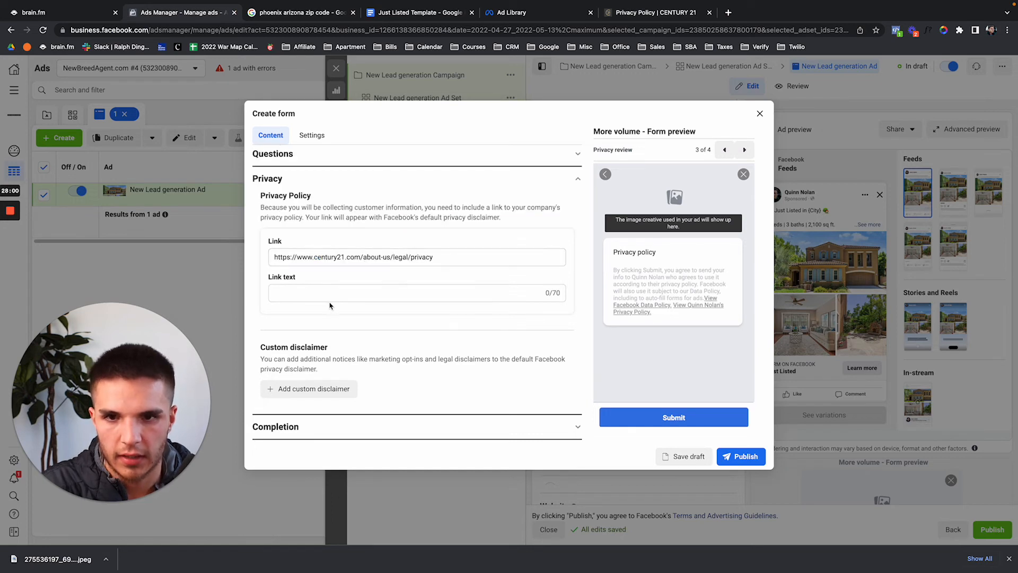
pyautogui.click(330, 293)
pyautogui.write('Privacy Policy')
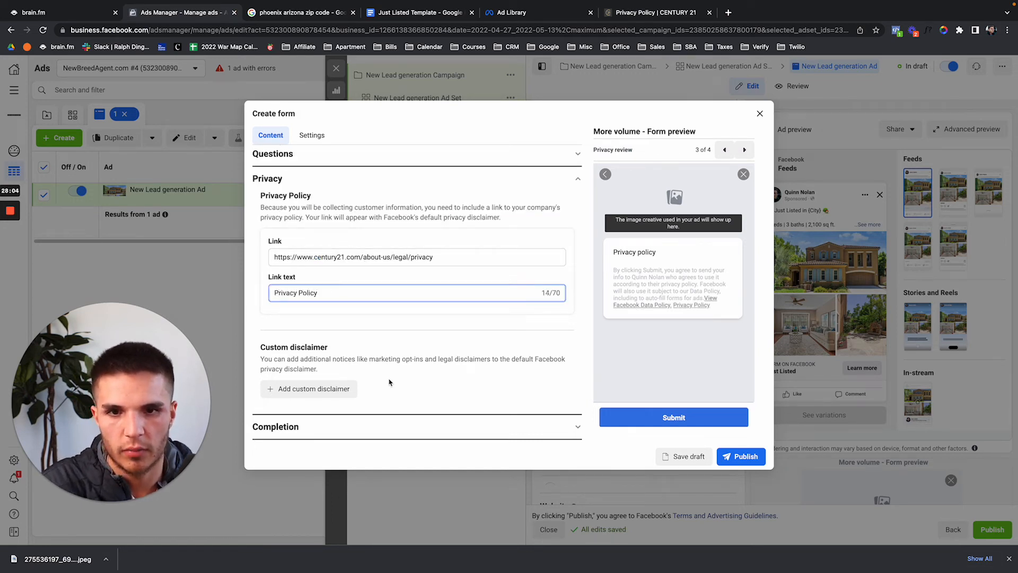
# Expand the Completion section and consult the Just Listed Template notes.
pyautogui.click(406, 426)
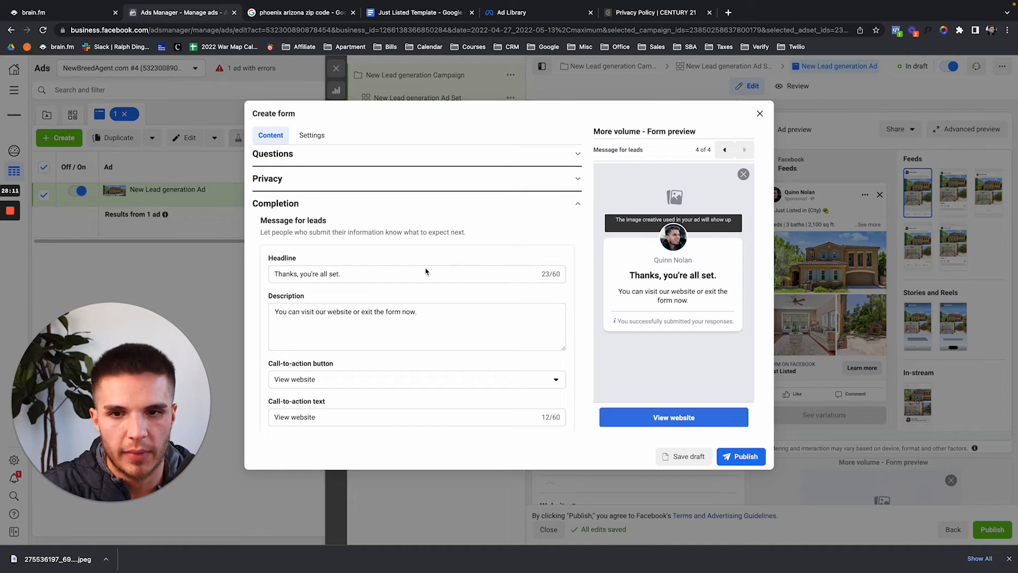
pyautogui.scroll(-1, 417, 287)
pyautogui.scroll(2, 416, 287)
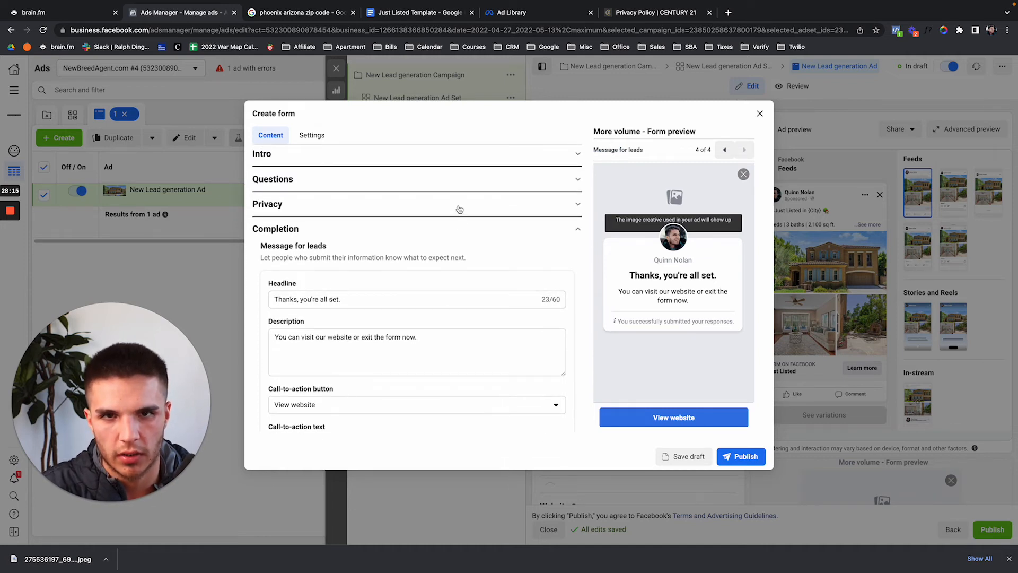
pyautogui.click(424, 13)
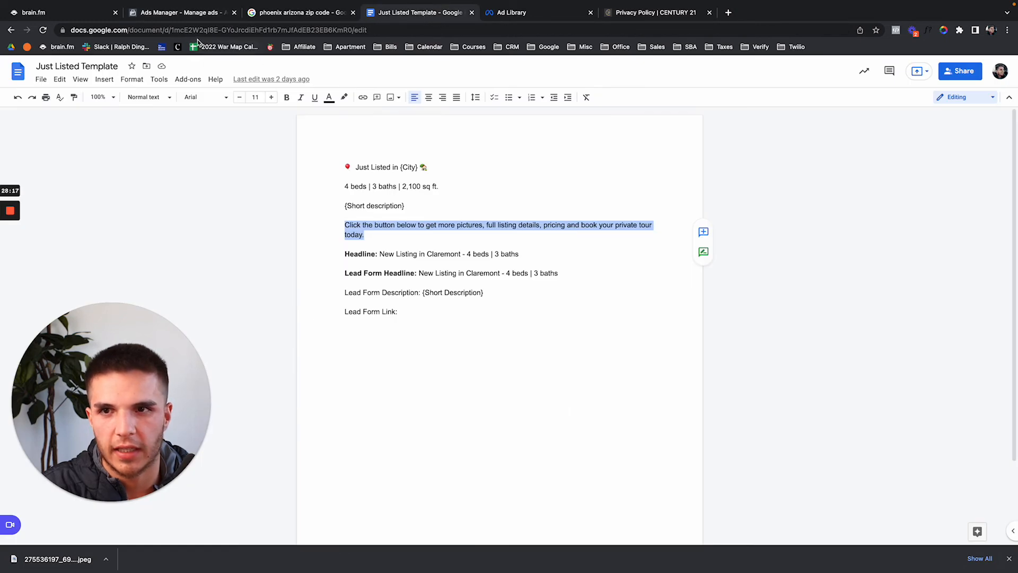
pyautogui.click(200, 12)
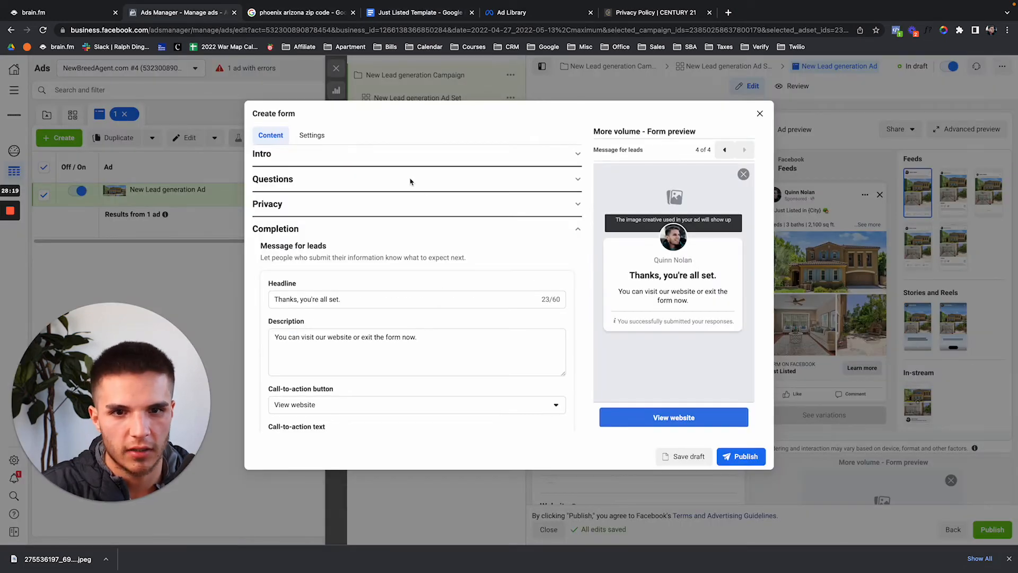
pyautogui.scroll(-3, 419, 197)
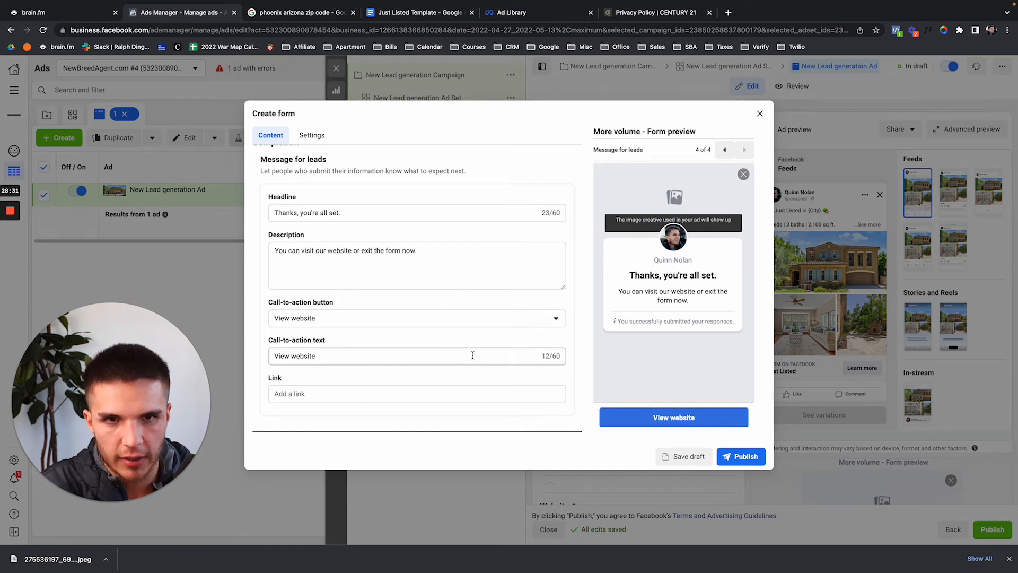
# Load the NewBreedAgent CRM site in a new tab.
pyautogui.press('super+t')
pyautogui.write('crm')
pyautogui.press('Return')
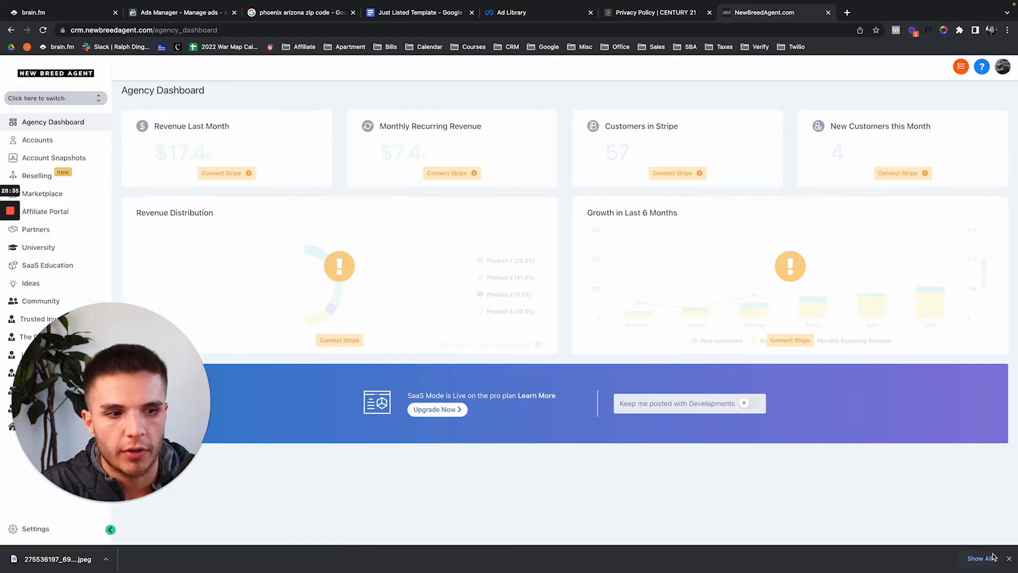
# Switch the CRM to the Sandbox Account sub-account.
pyautogui.click(1009, 559)
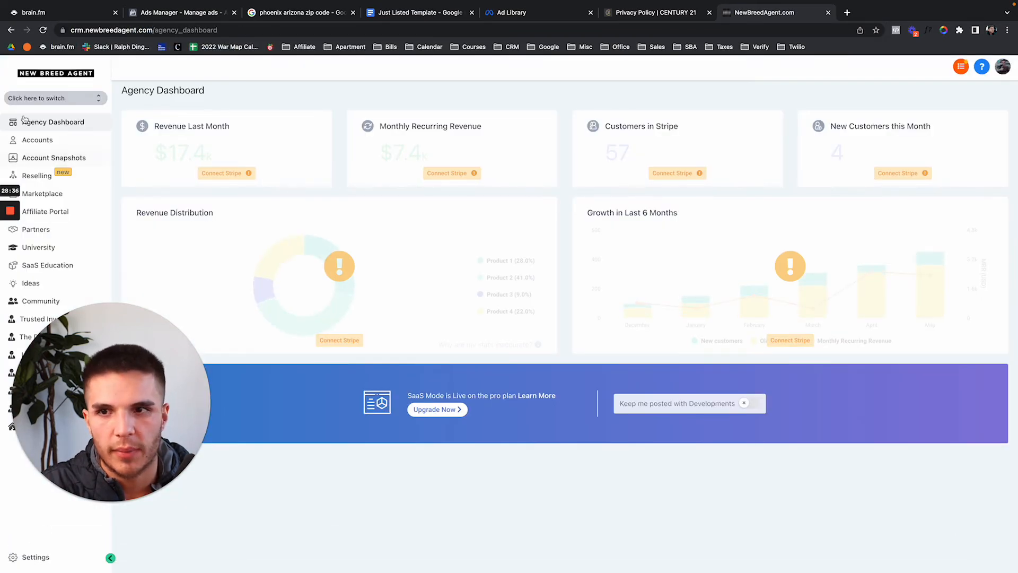
pyautogui.click(56, 98)
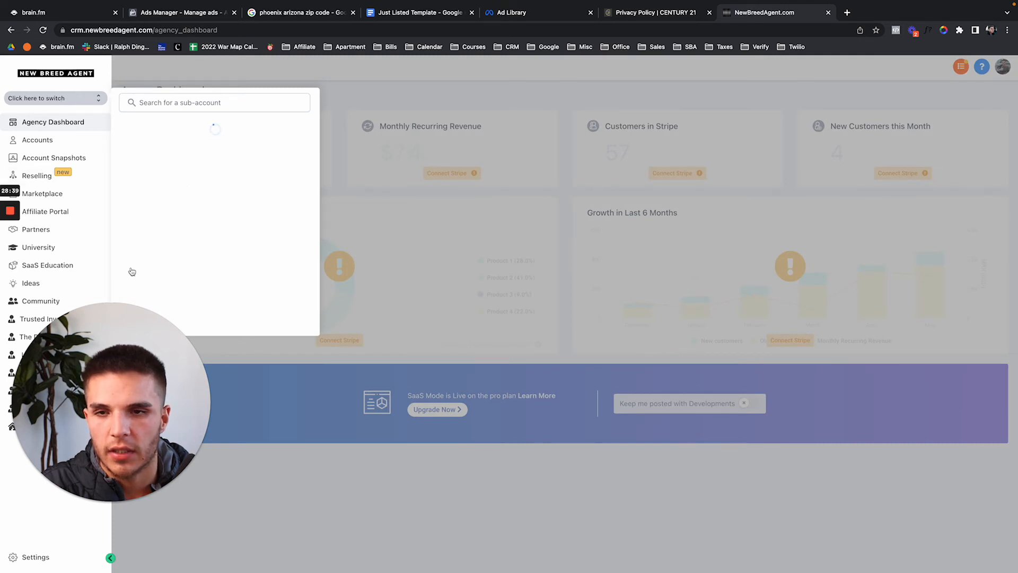
pyautogui.click(181, 102)
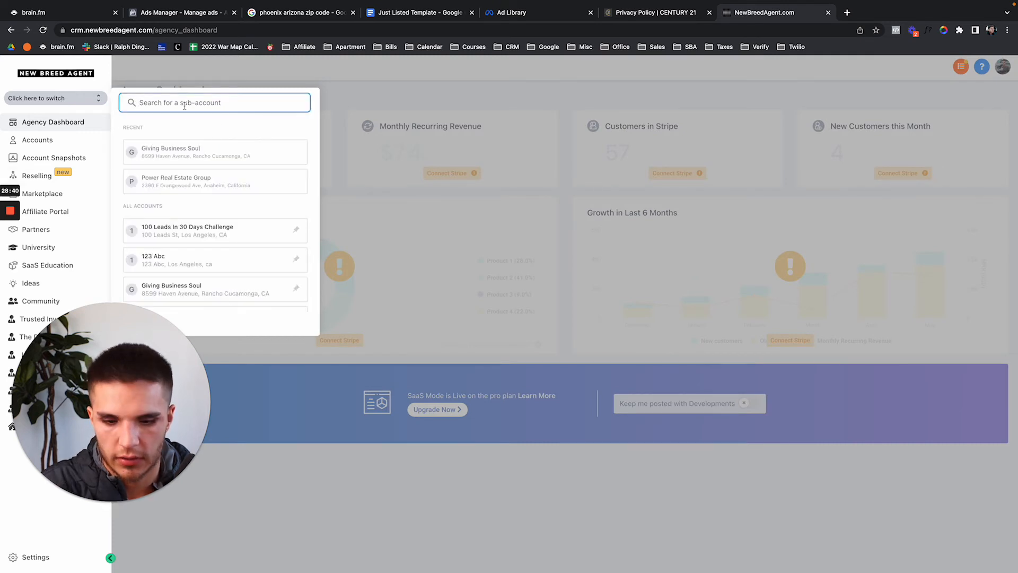
pyautogui.write('sandbox')
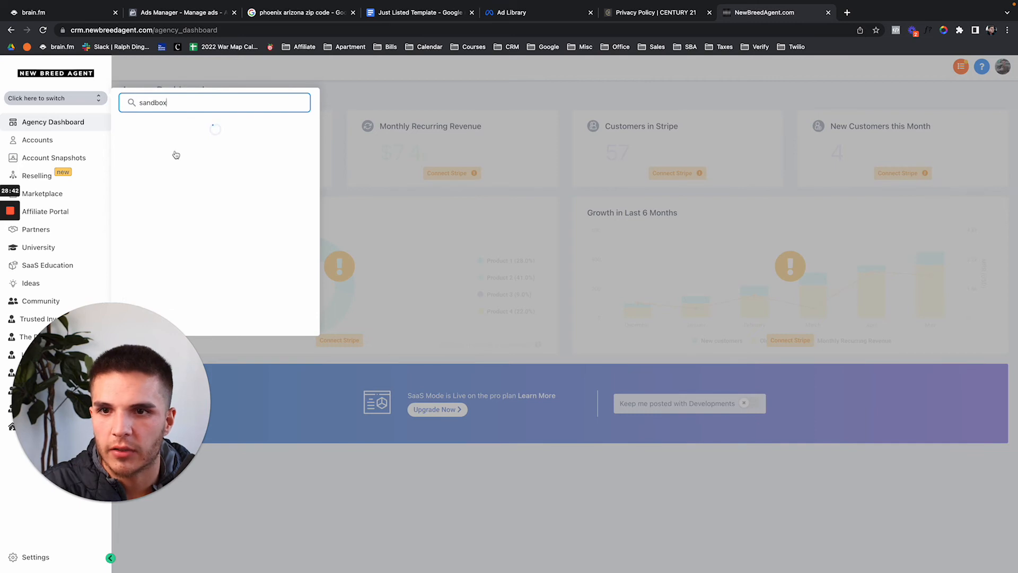
pyautogui.click(176, 154)
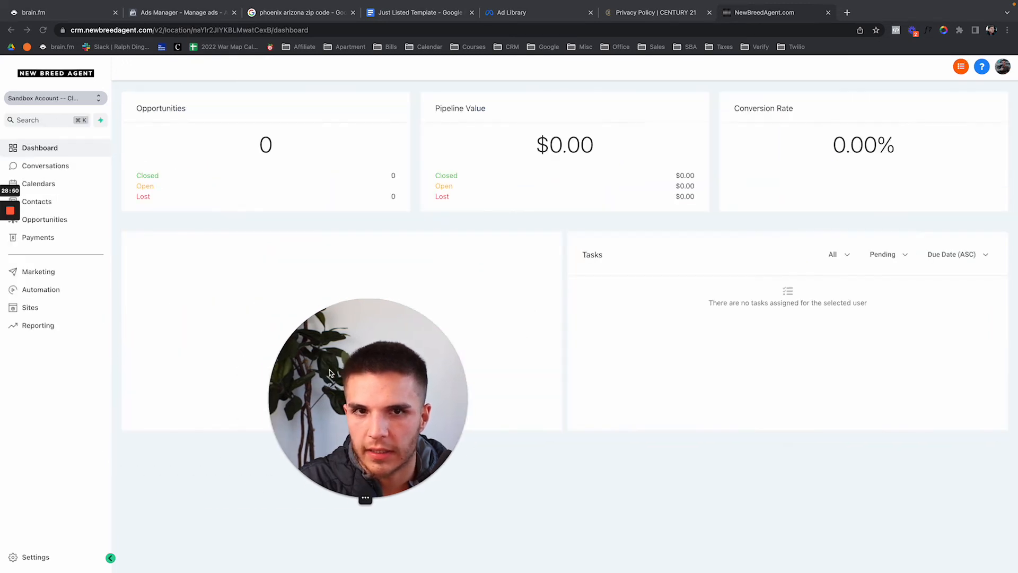
# Open the calendar's booking page from Settings > Calendars and copy its address.
pyautogui.click(34, 558)
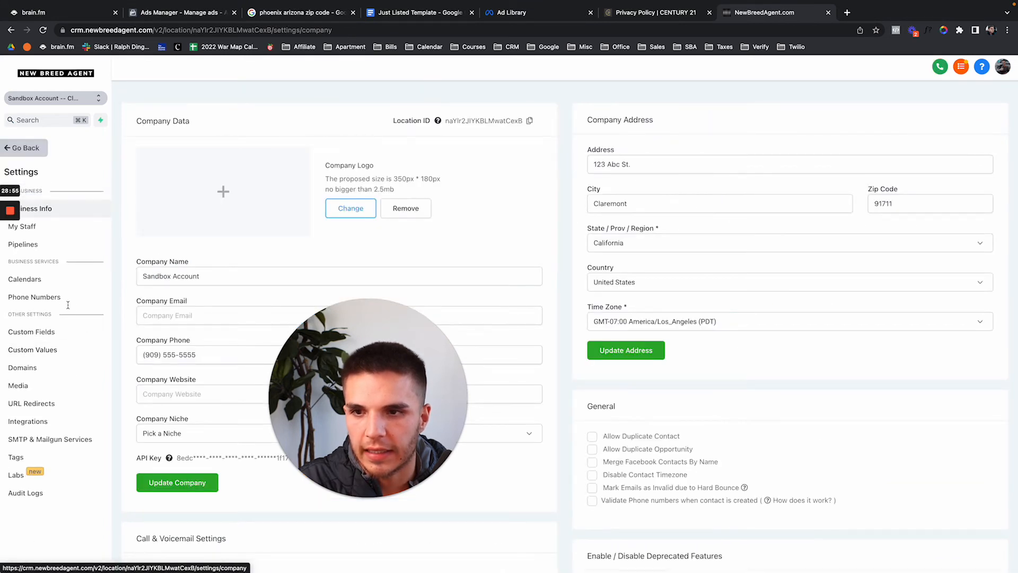
pyautogui.click(63, 278)
pyautogui.click(197, 228)
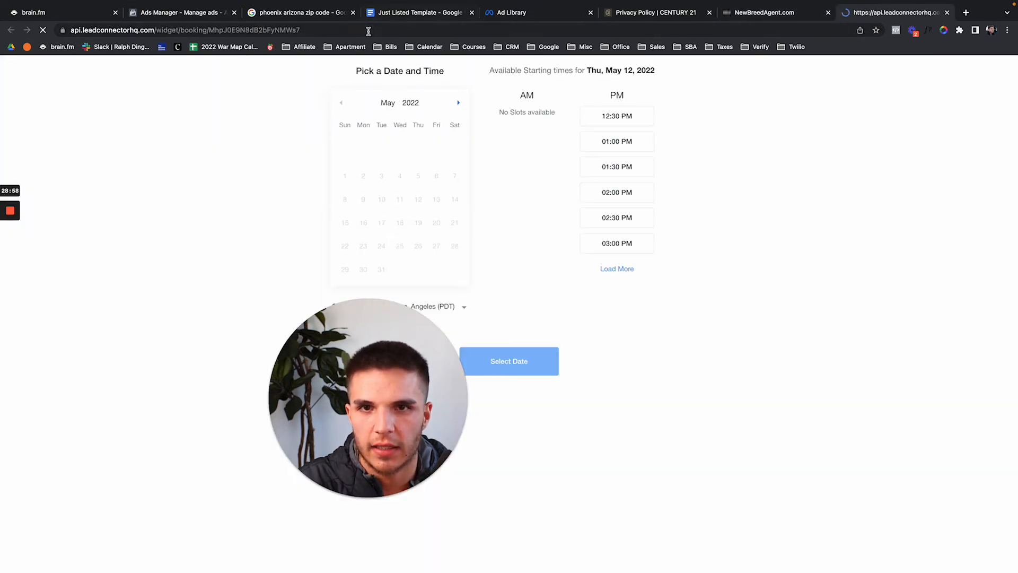
pyautogui.click(369, 31)
pyautogui.hotkey('ctrl', 'c')
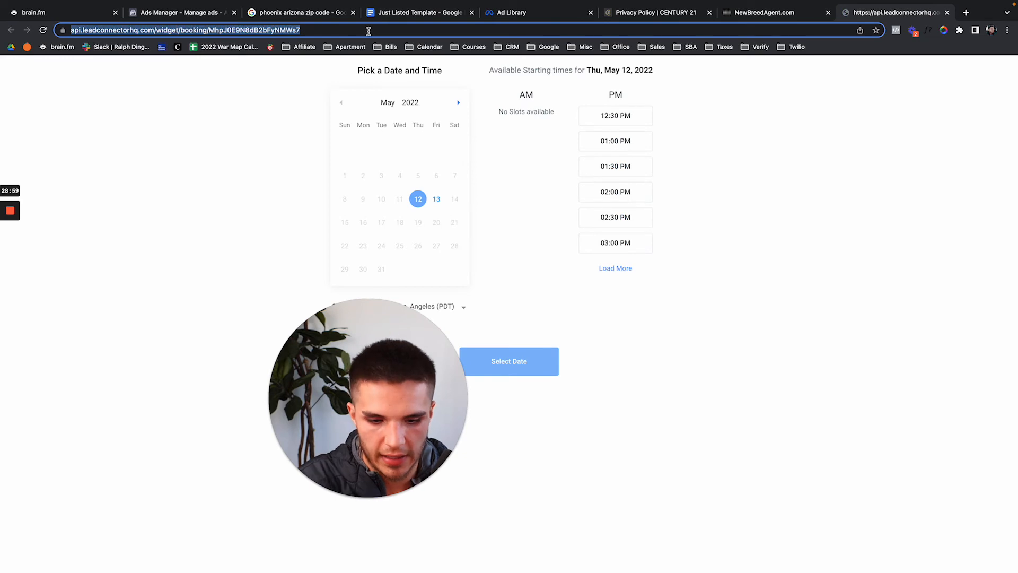
# Close the Privacy Policy, Ad Library, Just Listed Template and phoenix zip code tabs, returning to Ads Manager.
pyautogui.click(710, 12)
pyautogui.click(590, 12)
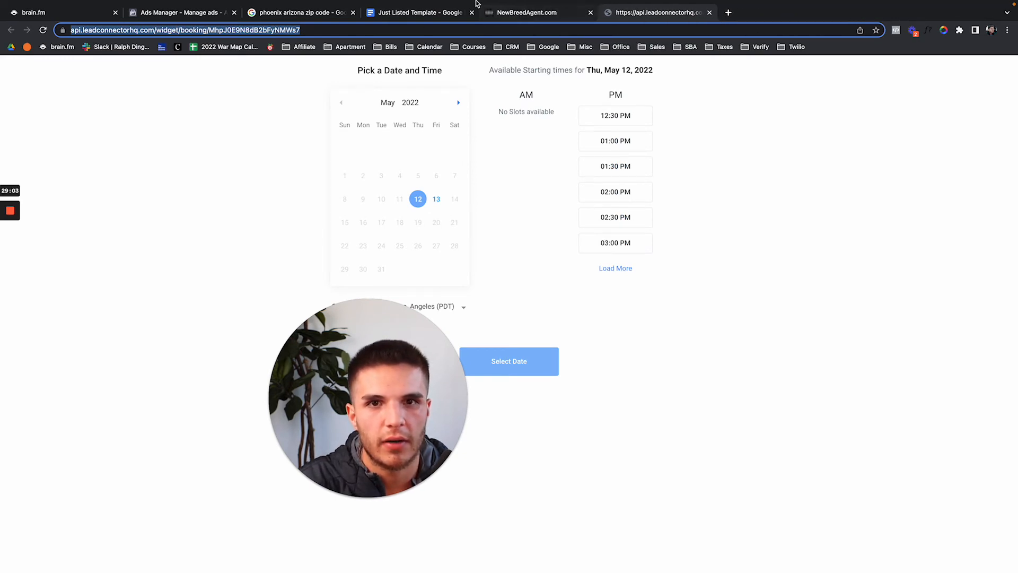
pyautogui.click(471, 12)
pyautogui.click(352, 12)
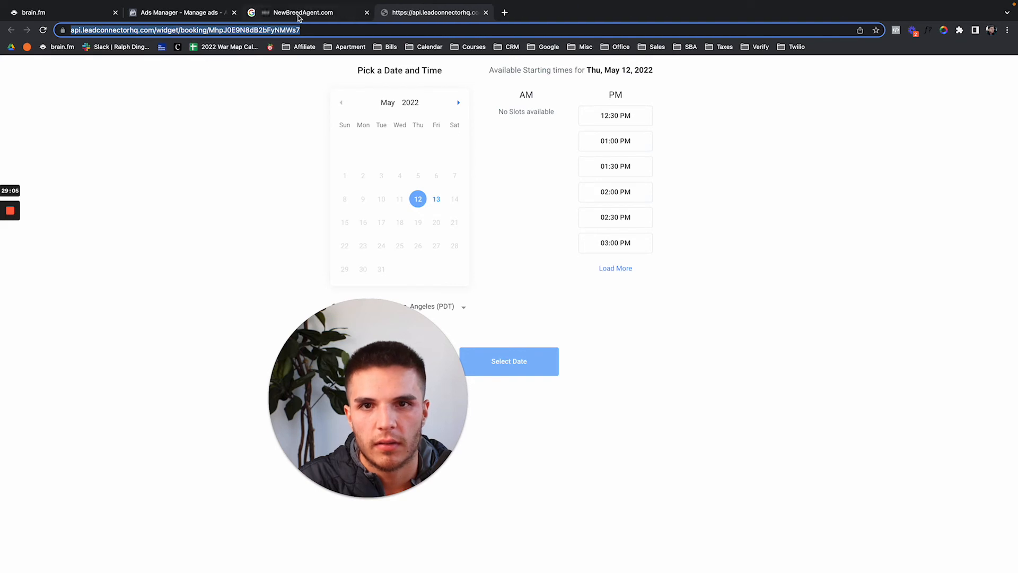
pyautogui.click(222, 13)
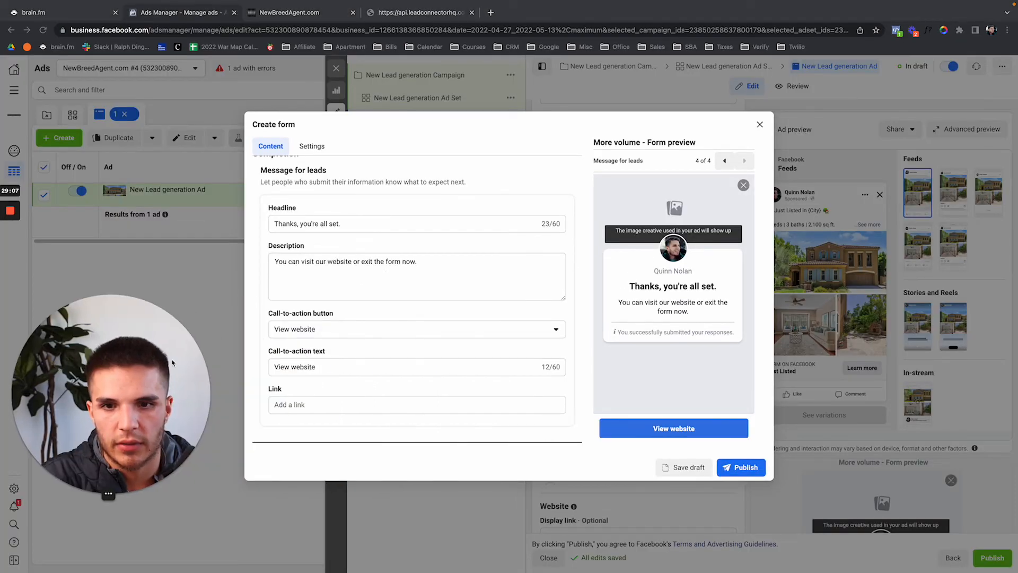
# Set the booking page link, headline 'Book a call' and description 'Book a private tour by clicking 'Book a call' down below'.
pyautogui.click(330, 405)
pyautogui.hotkey('ctrl', 'v')
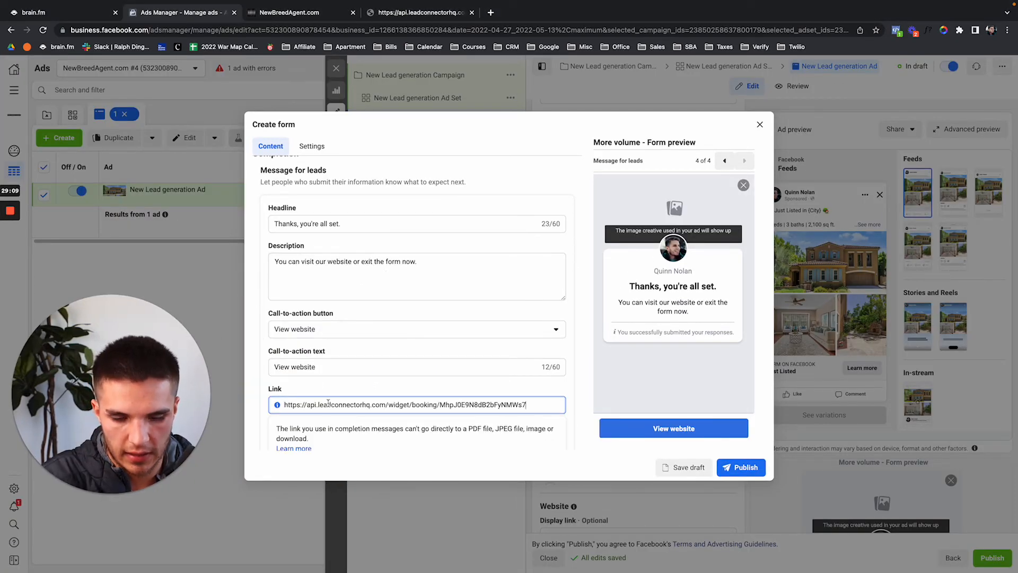
pyautogui.tripleClick(361, 223)
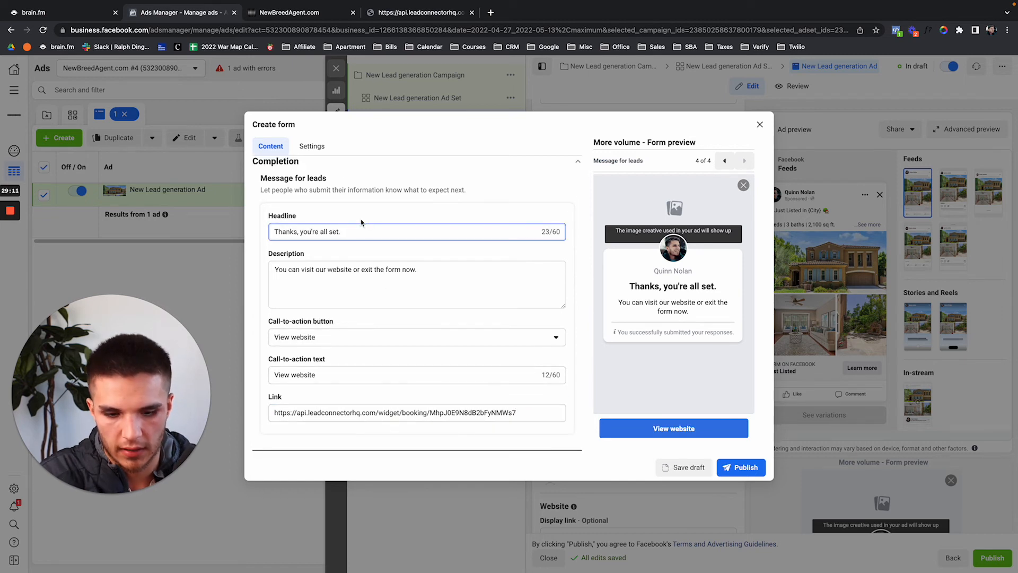
pyautogui.write('Book')
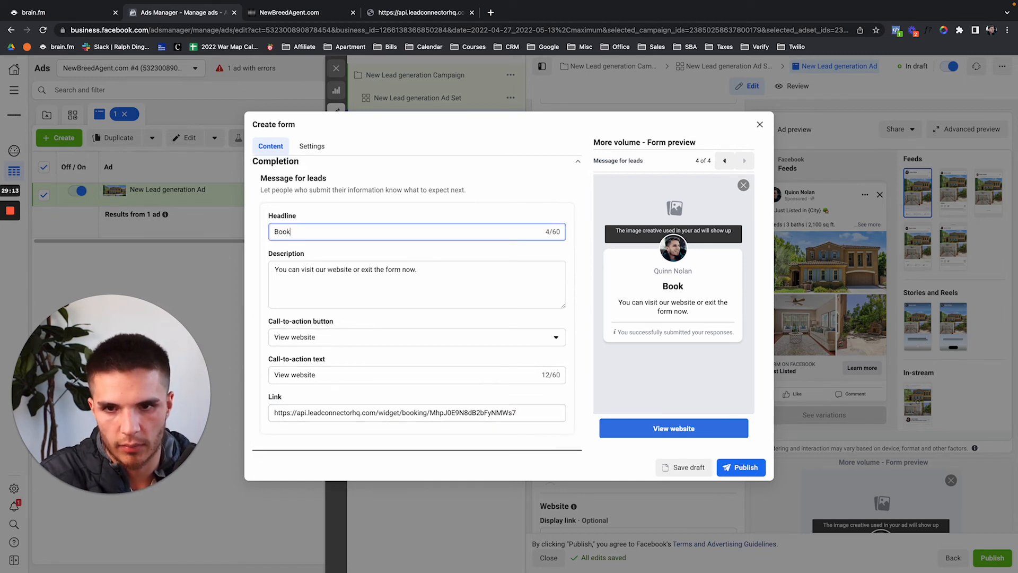
pyautogui.write(' a call')
pyautogui.press('Tab')
pyautogui.press('super+a')
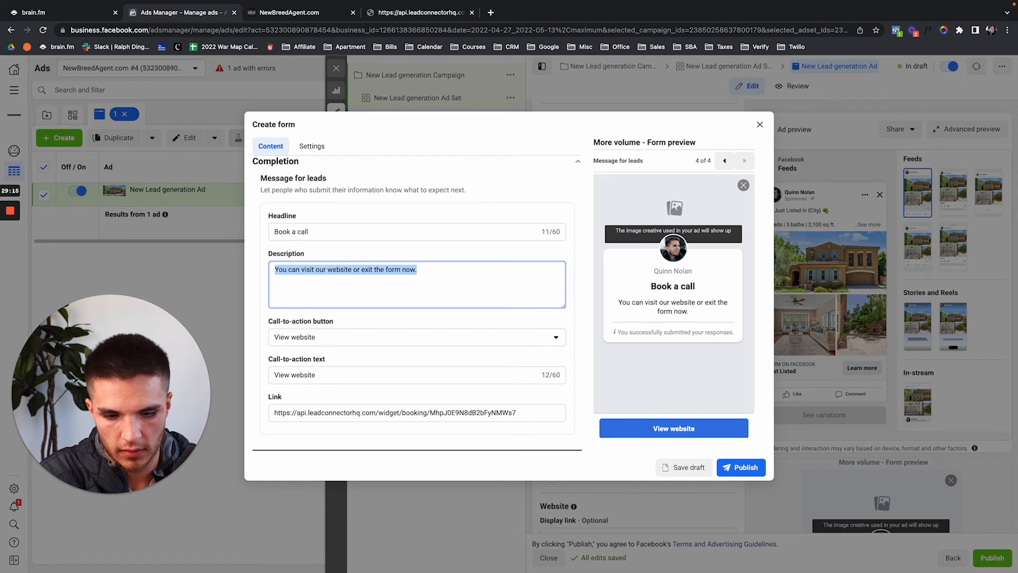
pyautogui.write('Boo')
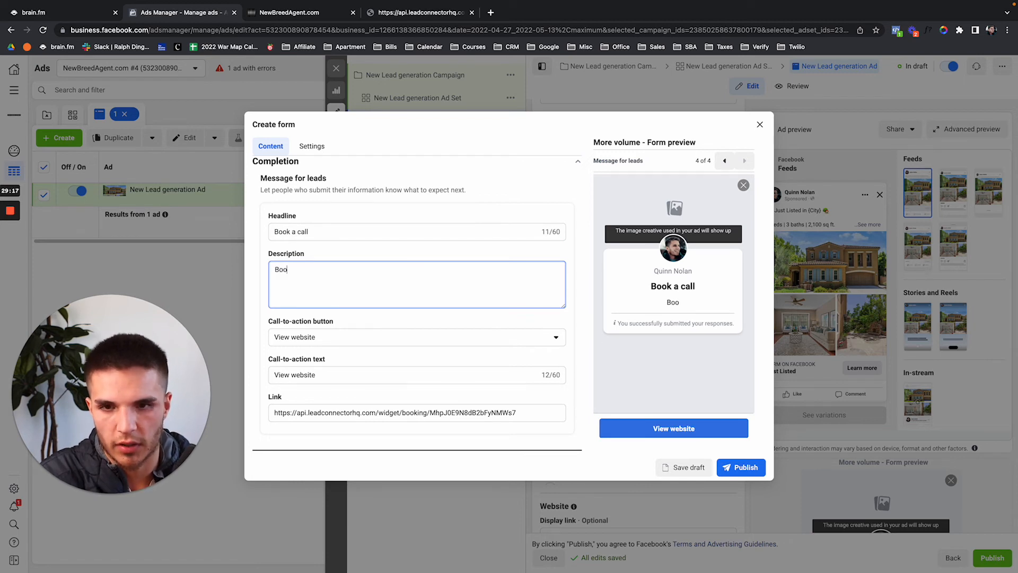
pyautogui.write('k a private tour by ')
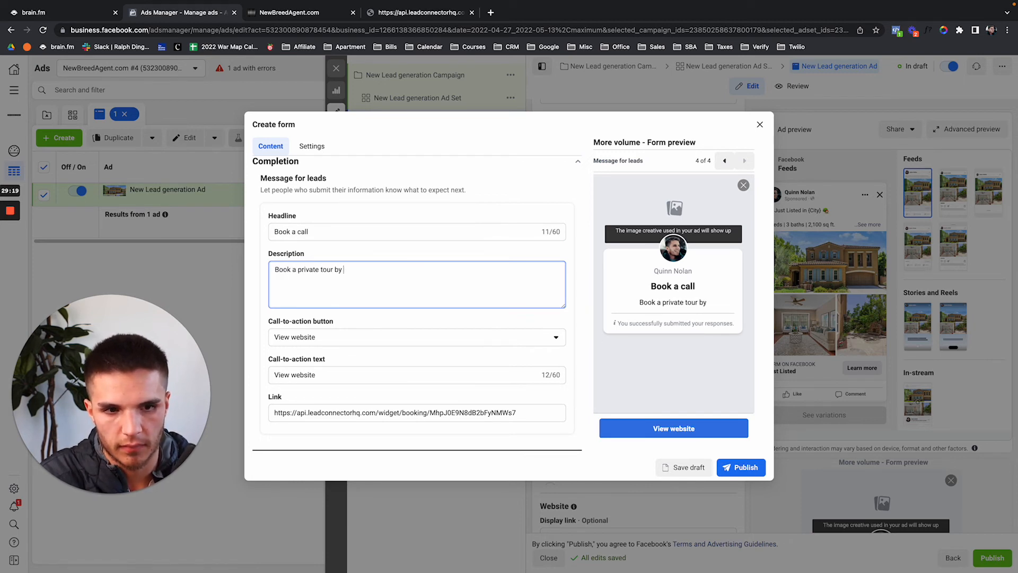
pyautogui.write("clicking 'Book")
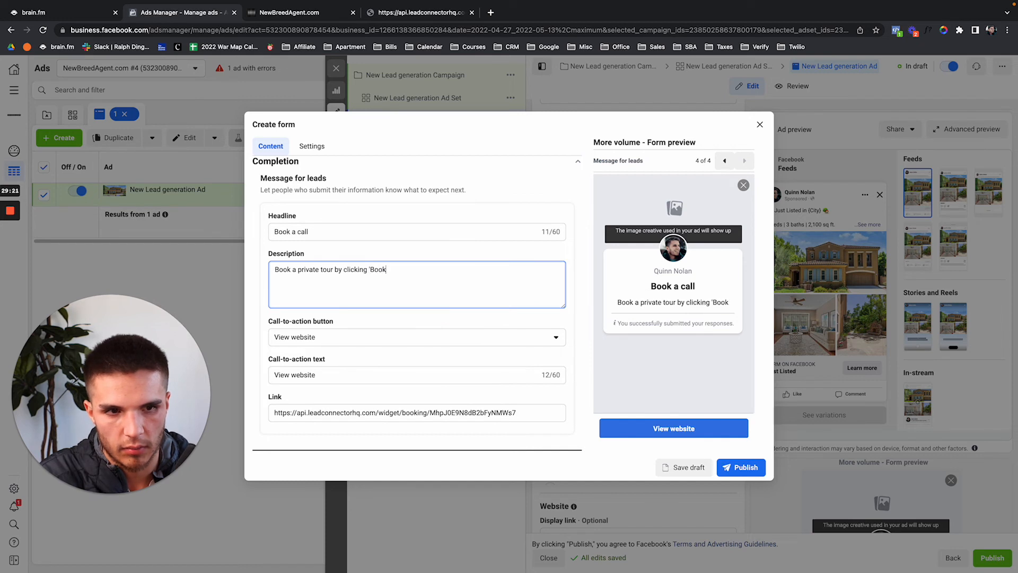
pyautogui.write(" a call' dow")
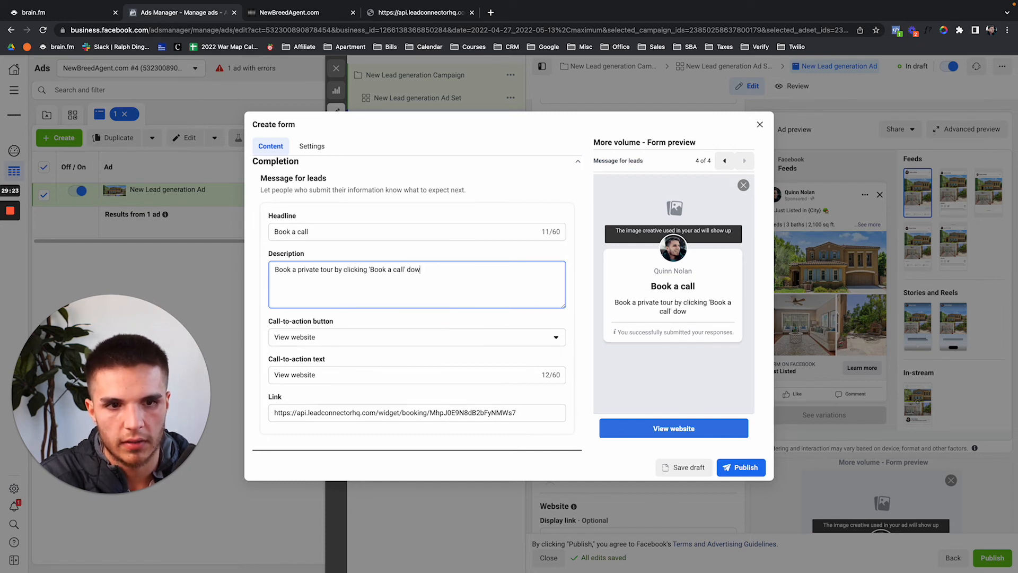
pyautogui.write('n below!')
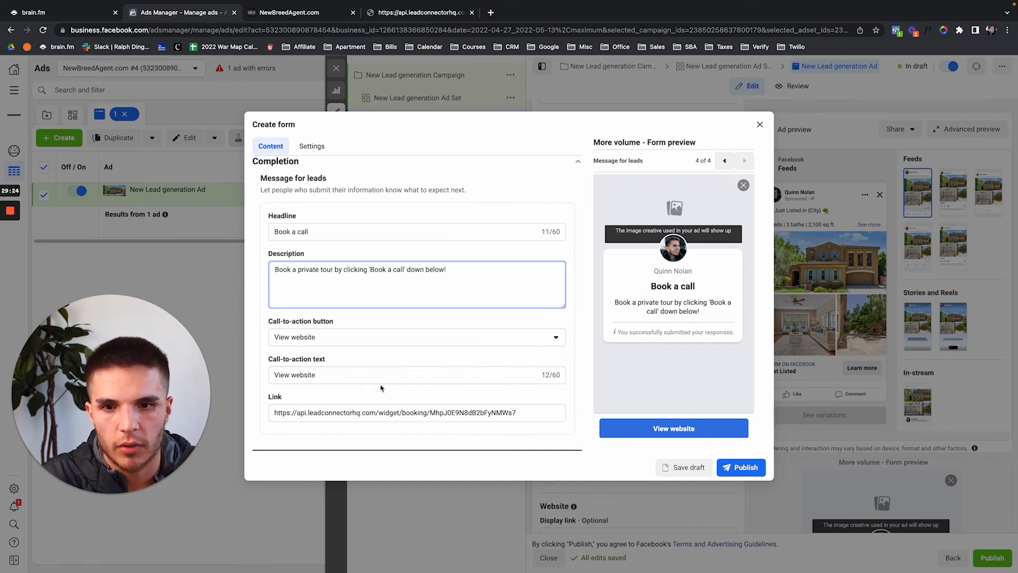
# Change the button text to 'Book a private a tour' and the headline to 'Book a private tour'.
pyautogui.tripleClick(321, 234)
pyautogui.hotkey('ctrl', 'c')
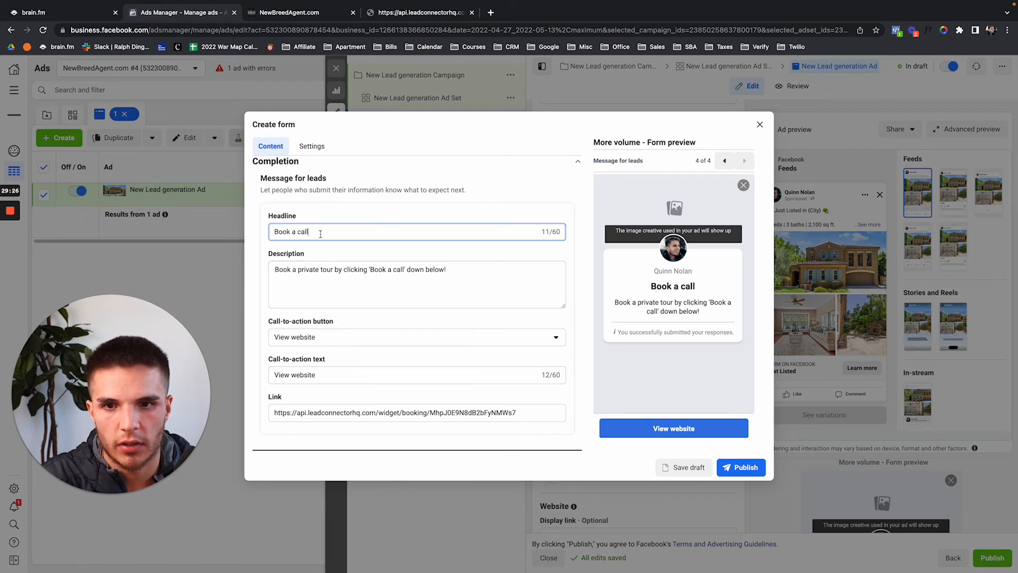
pyautogui.press('Tab')
pyautogui.press('Tab')
pyautogui.press('Tab')
pyautogui.press('Tab')
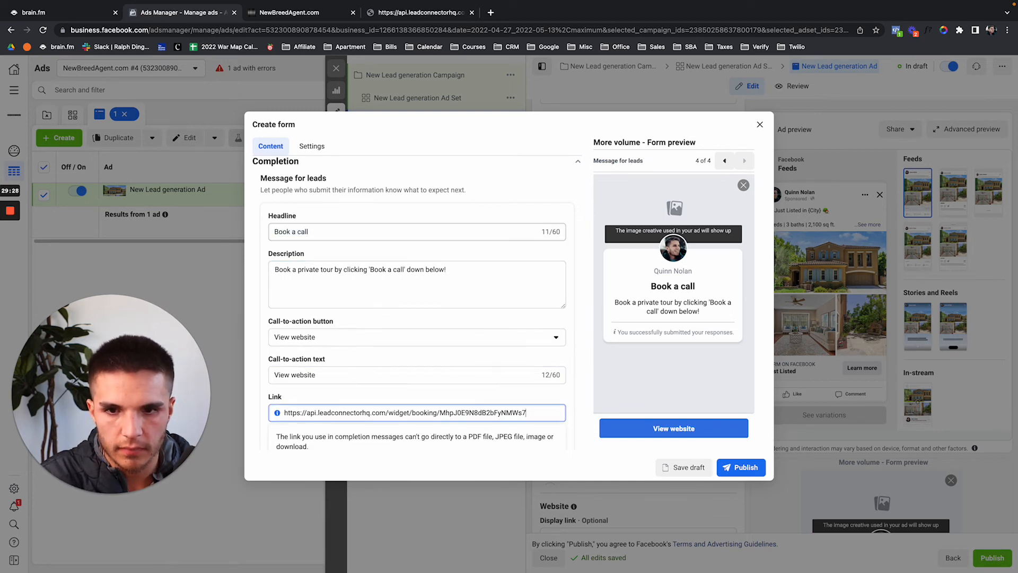
pyautogui.click(330, 372)
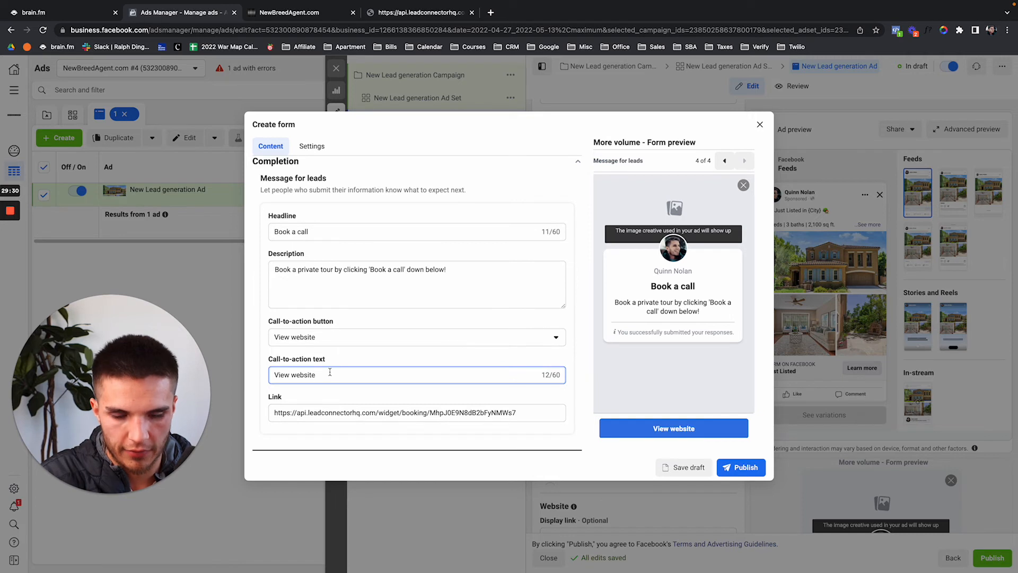
pyautogui.hotkey('ctrl', 'a')
pyautogui.hotkey('ctrl', 'v')
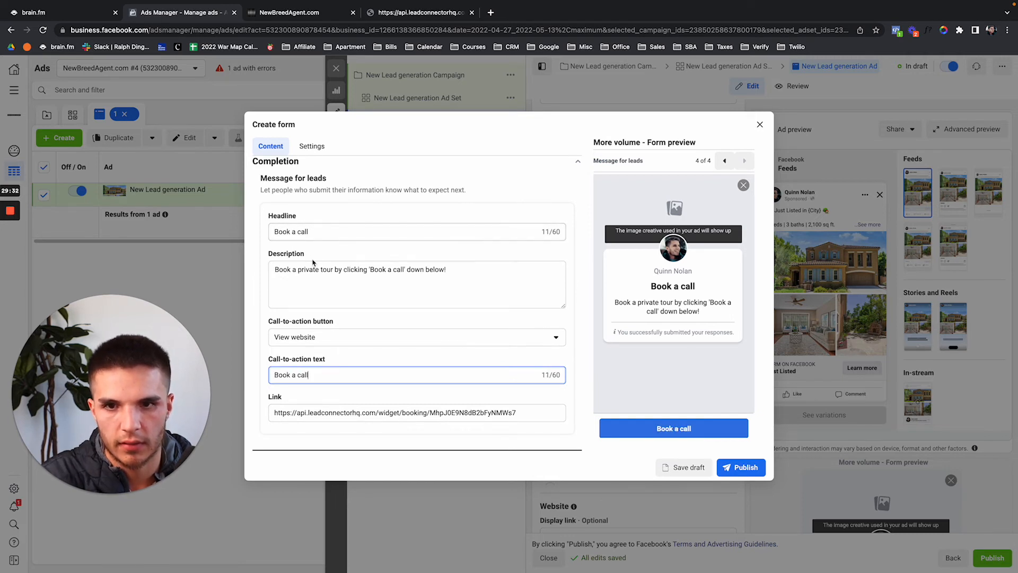
pyautogui.press('BackSpace')
pyautogui.press('BackSpace')
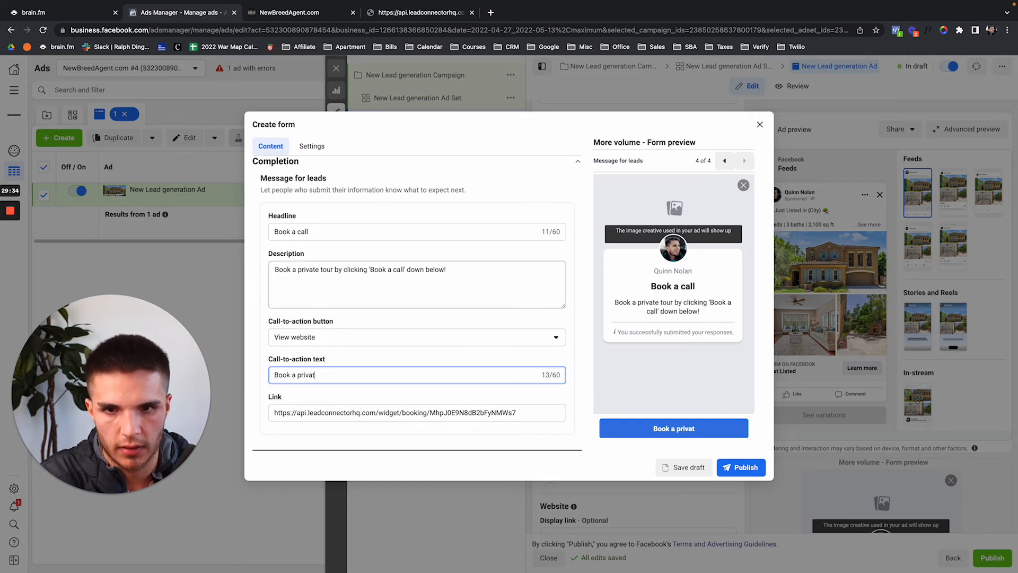
pyautogui.write('private a tour')
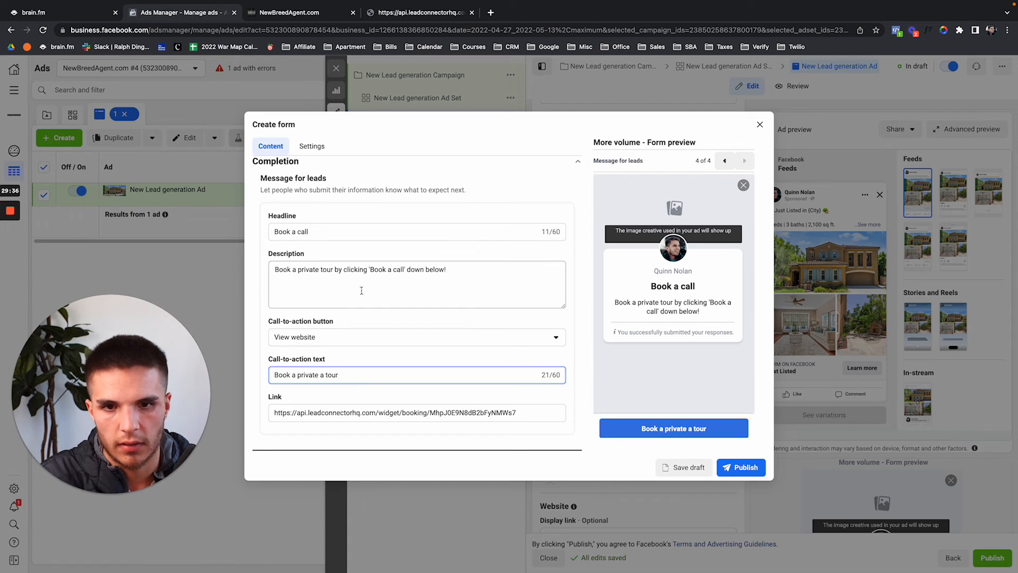
pyautogui.click(343, 232)
pyautogui.hotkey('ctrl', 'a')
pyautogui.write('Book a')
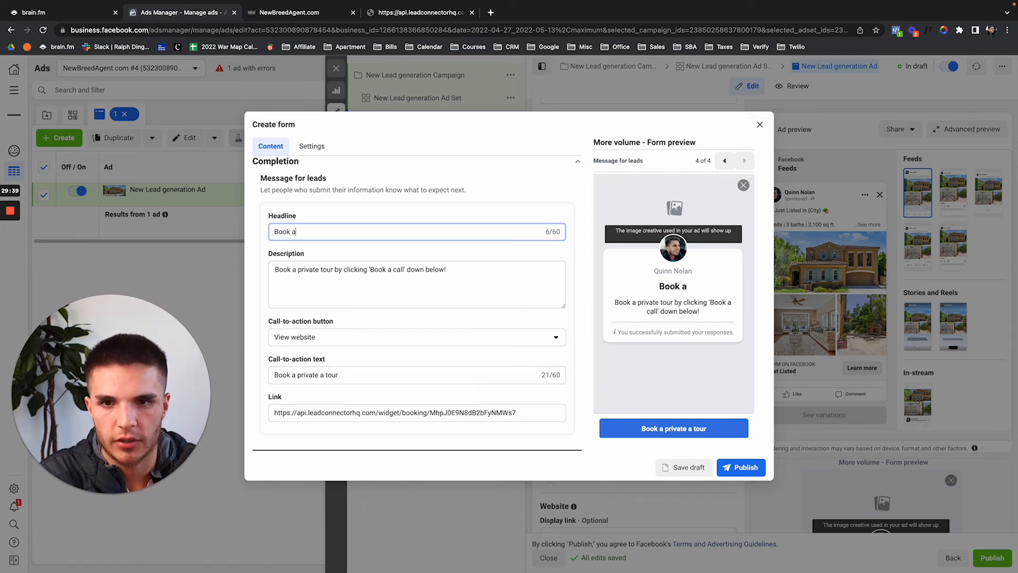
pyautogui.write(' private tour')
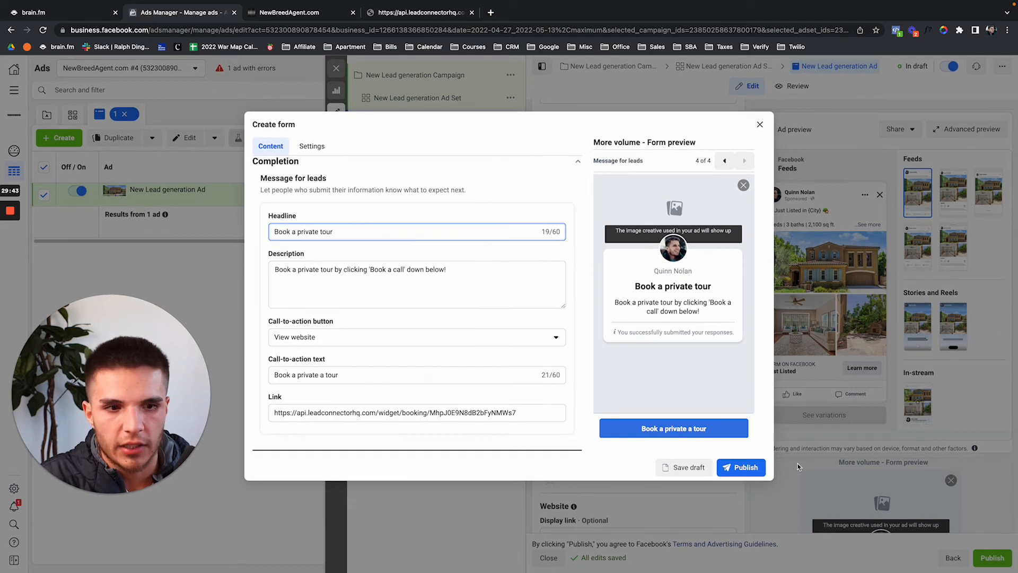
pyautogui.tripleClick(533, 414)
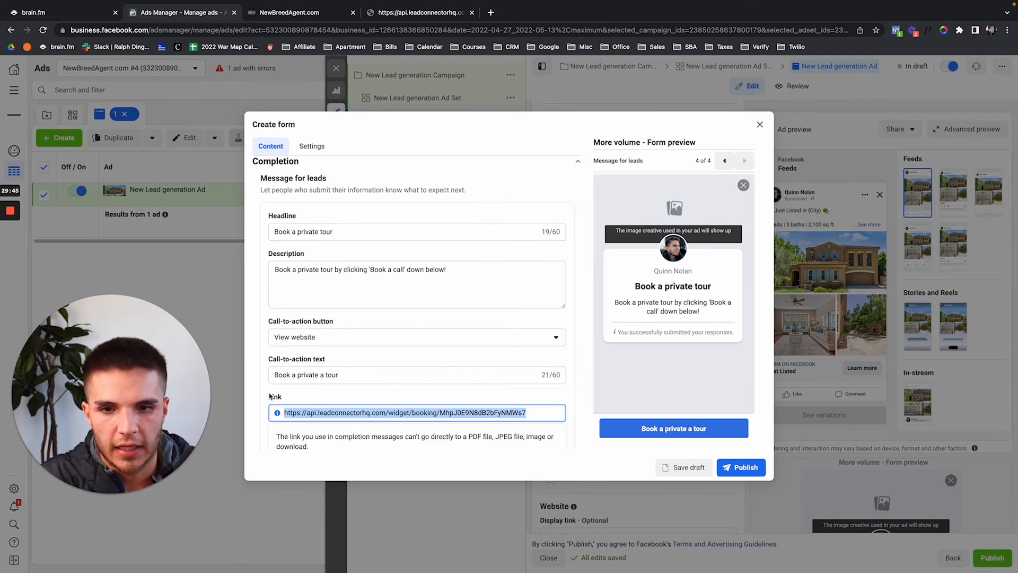
pyautogui.click(314, 15)
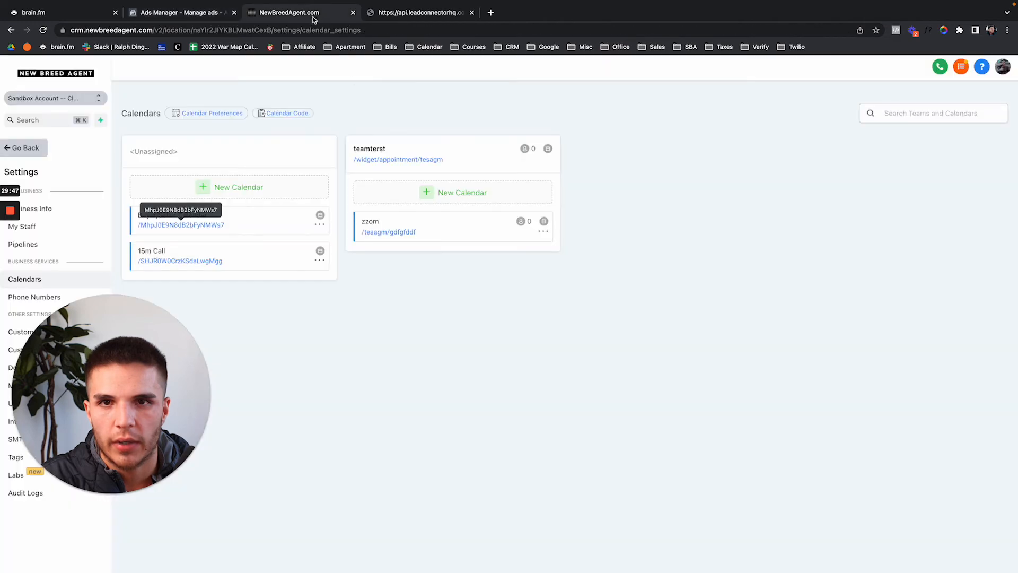
pyautogui.click(45, 154)
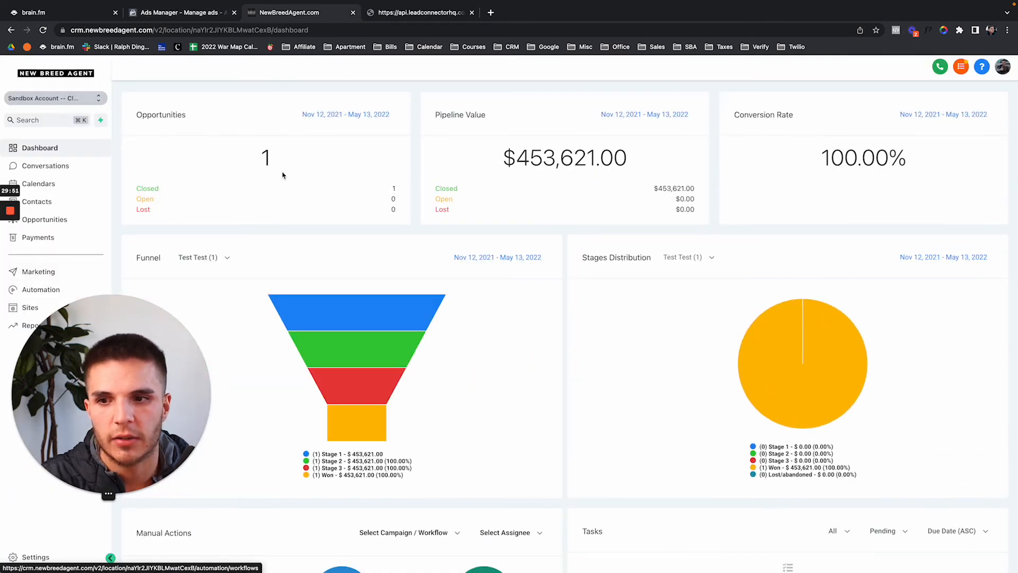
pyautogui.click(220, 18)
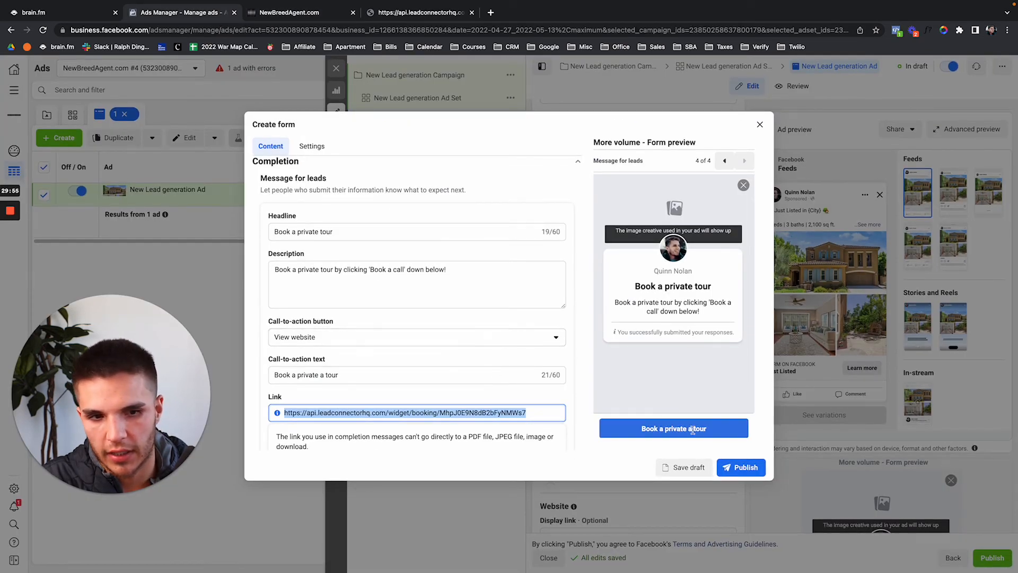
pyautogui.click(741, 467)
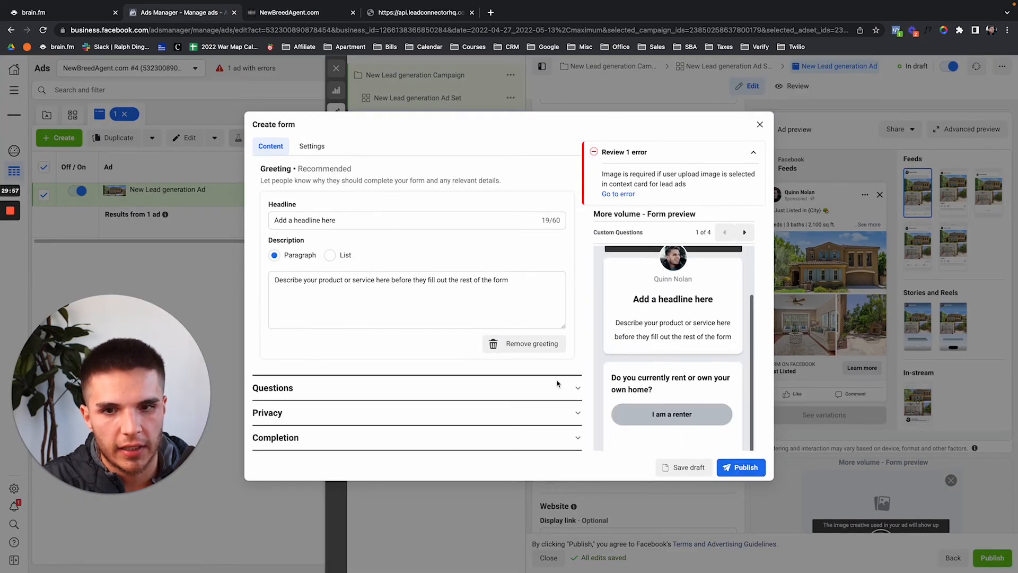
# Upload an image file as the lead form's intro background and review the updated ad editor.
pyautogui.scroll(1, 435, 229)
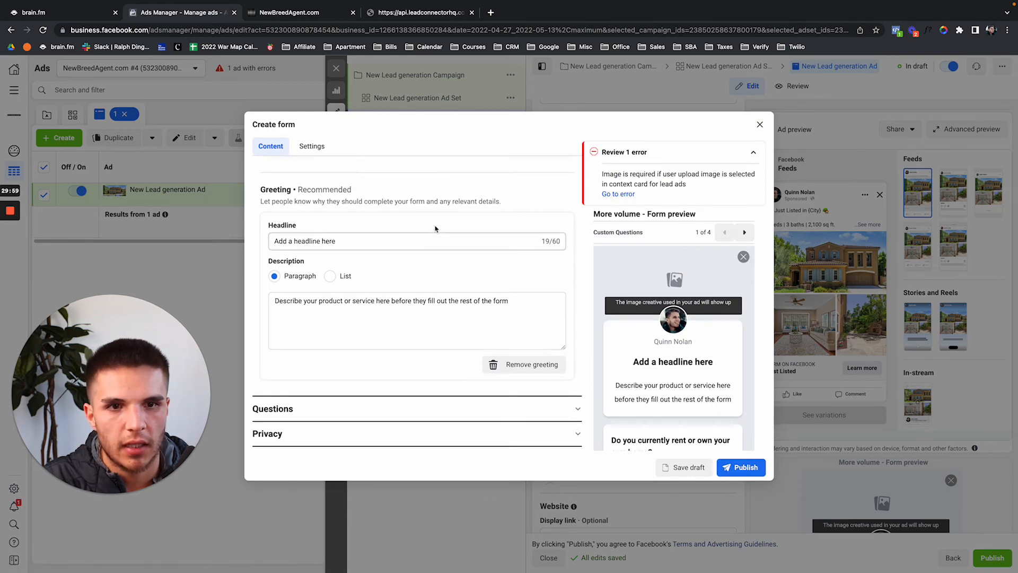
pyautogui.scroll(4, 435, 229)
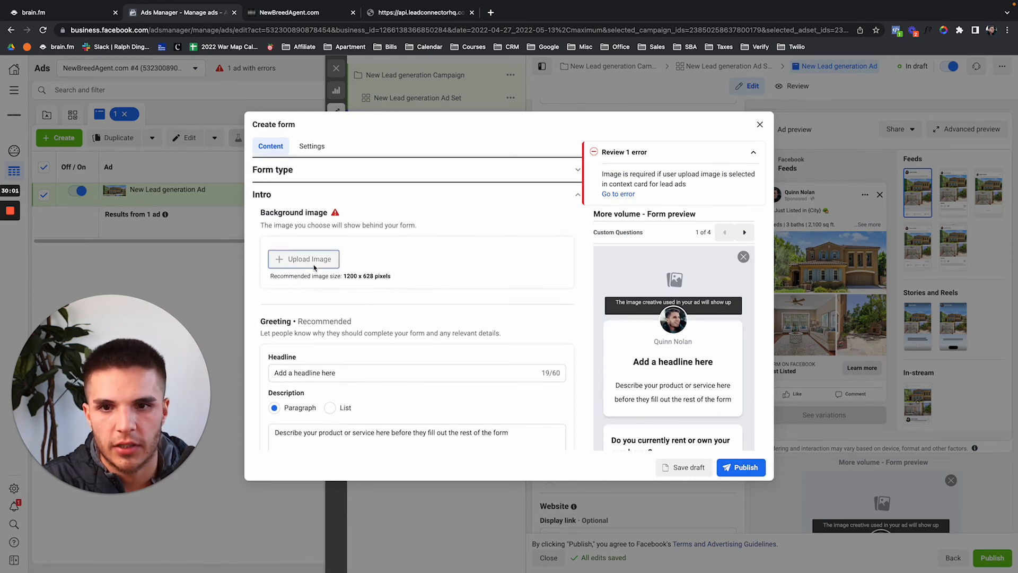
pyautogui.click(309, 259)
pyautogui.doubleClick(308, 127)
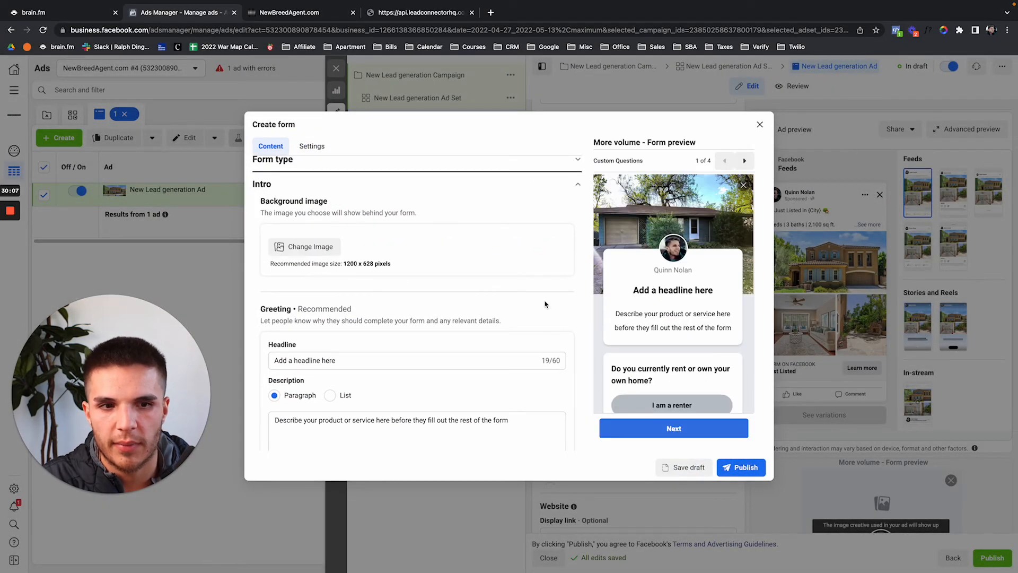
pyautogui.scroll(-3, 473, 304)
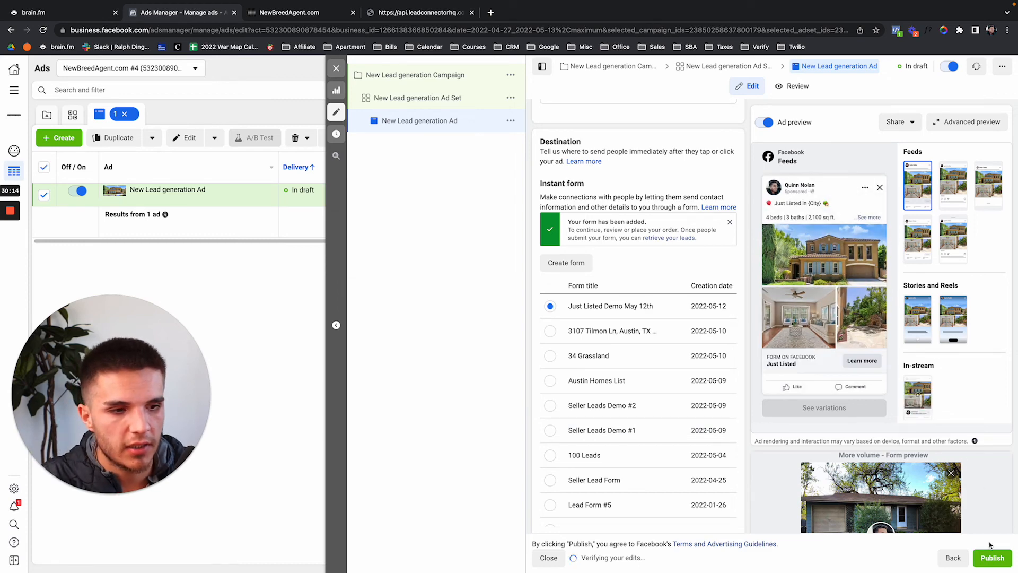
pyautogui.scroll(15, 687, 271)
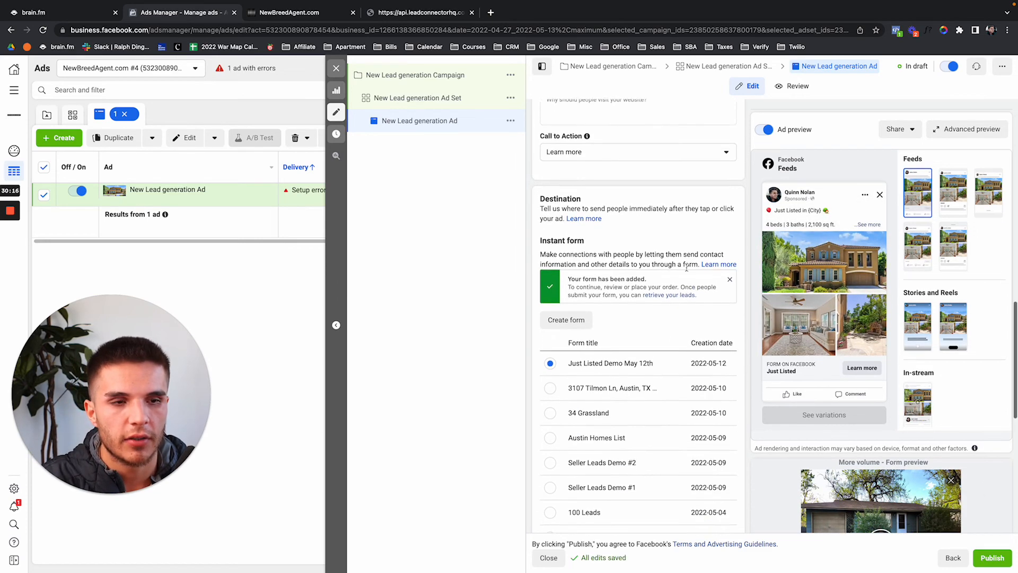
pyautogui.scroll(2, 687, 271)
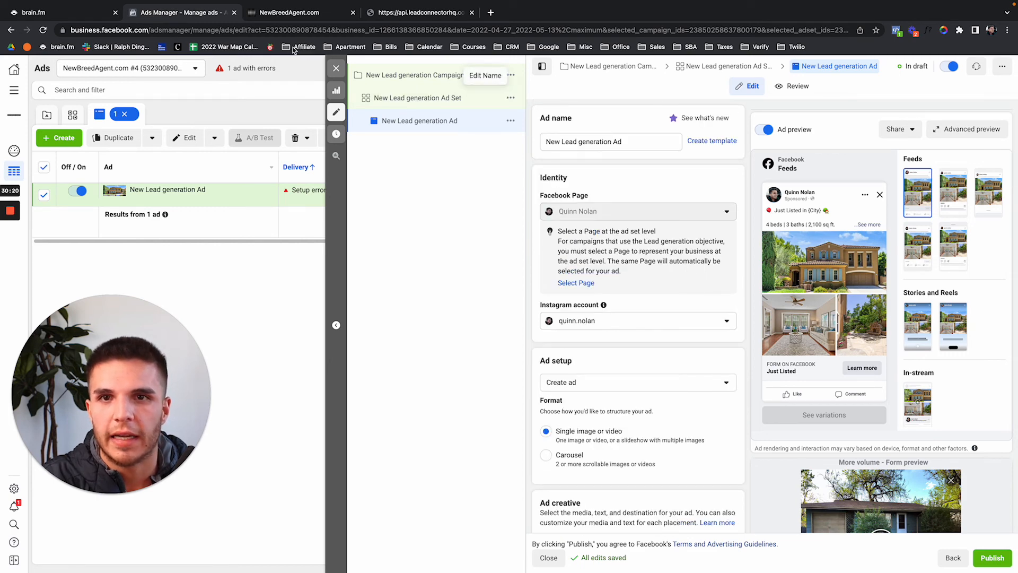
# Delete the Facebook connection in the CRM's Settings > Integrations and close the leftover booking tab.
pyautogui.click(289, 13)
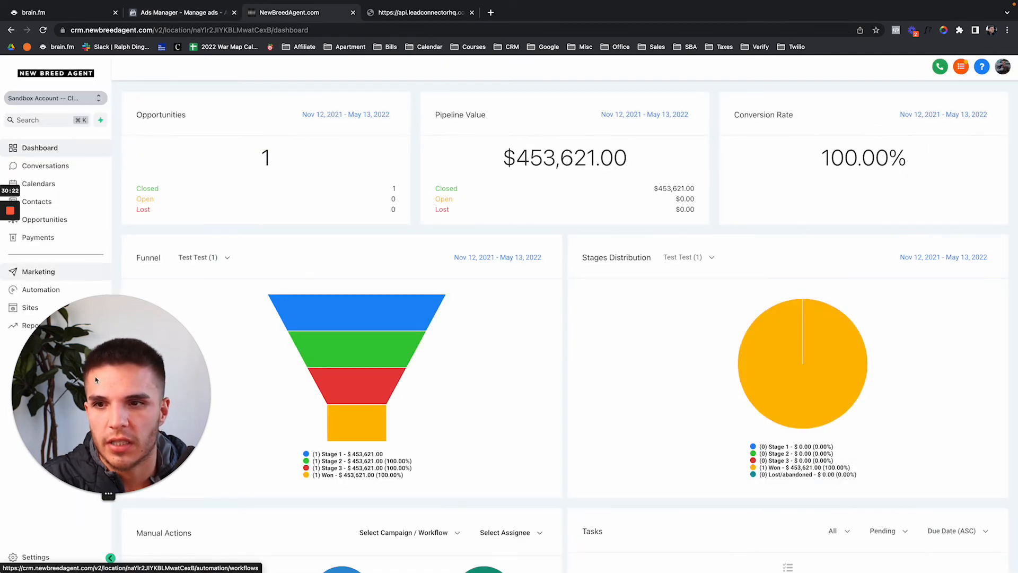
pyautogui.click(45, 554)
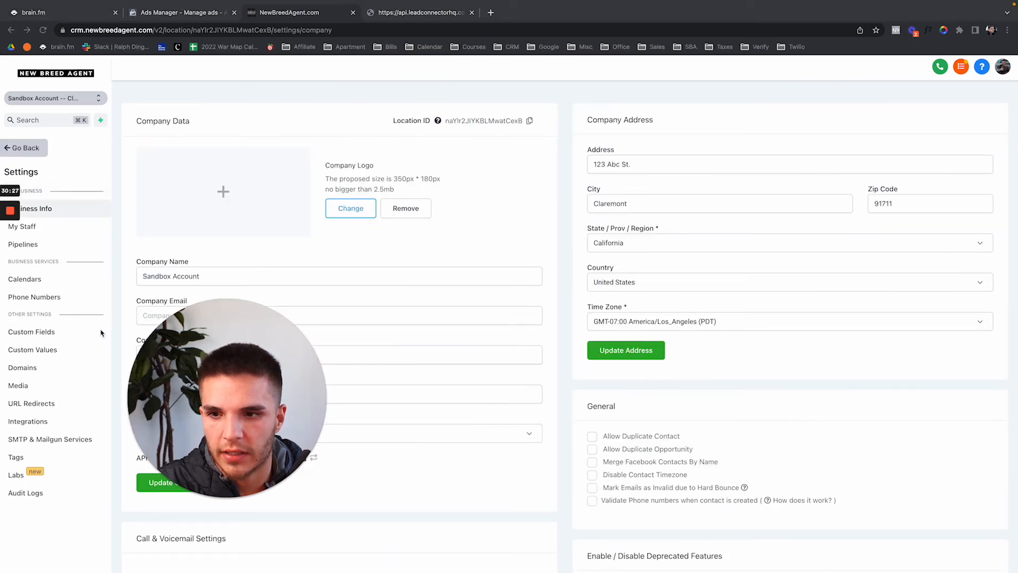
pyautogui.click(28, 421)
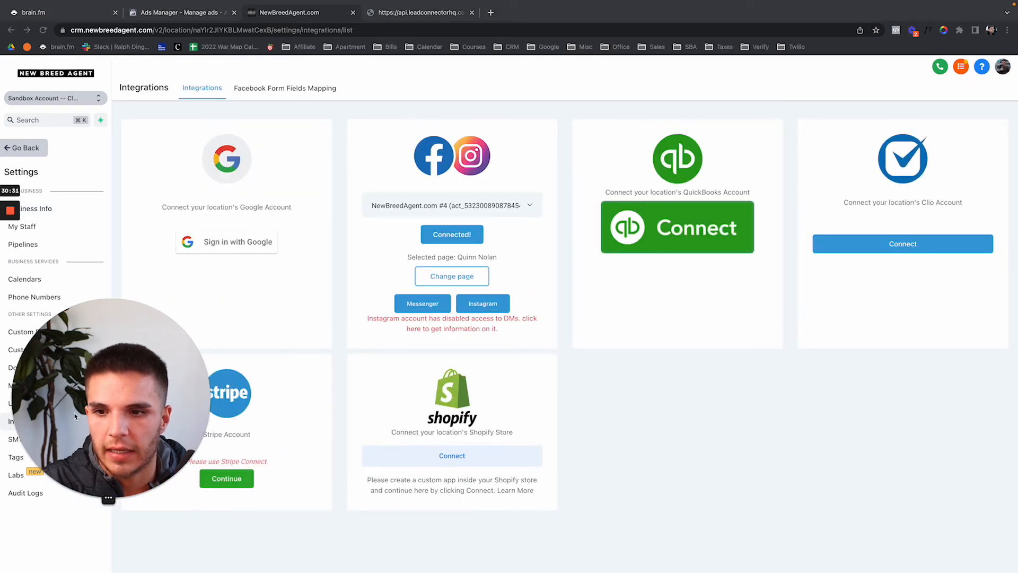
pyautogui.click(452, 234)
pyautogui.click(655, 161)
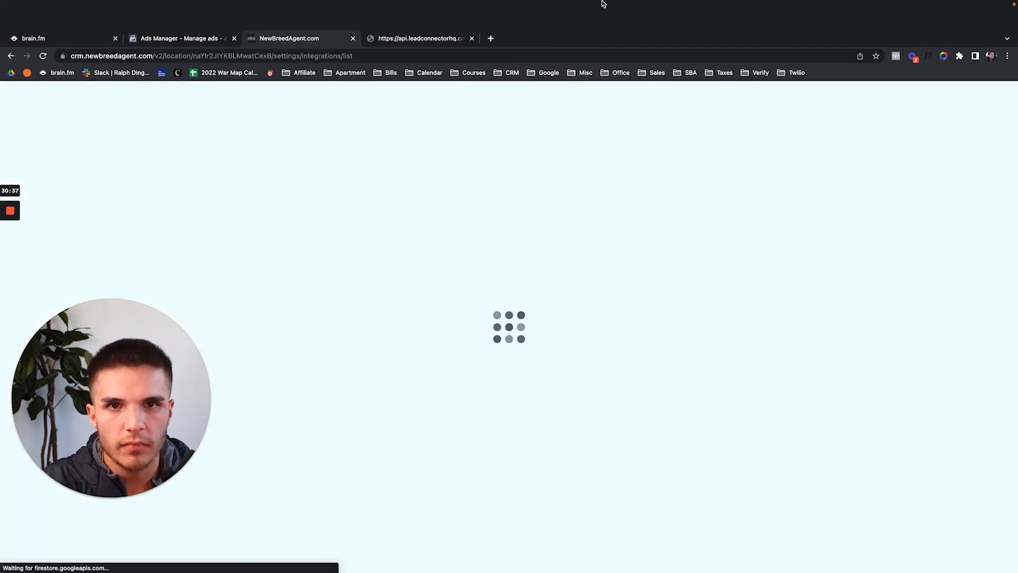
pyautogui.click(472, 12)
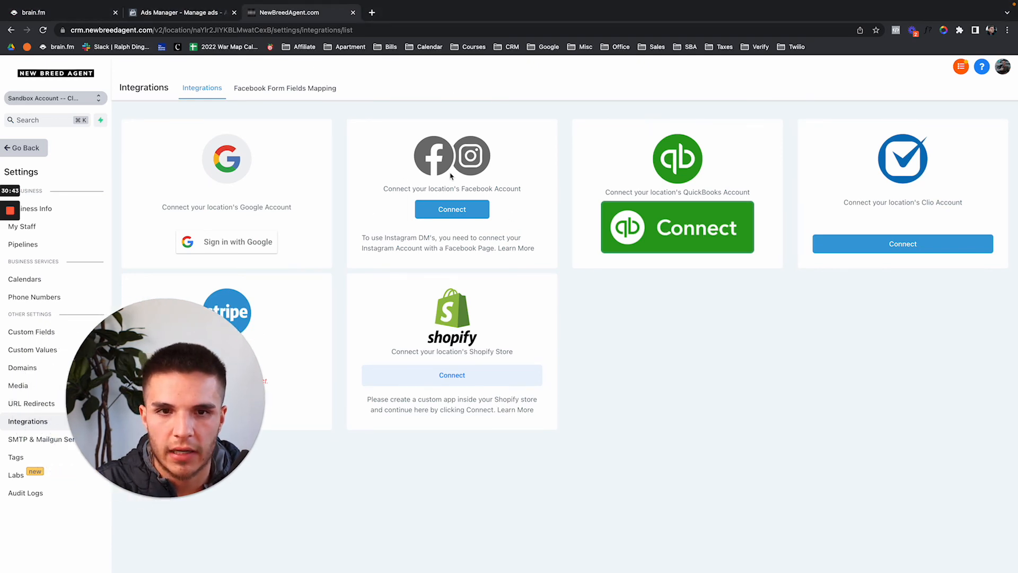
# Reconnect the previously linked Facebook account, choose its page, connect Facebook & Instagram, and reload Integrations.
pyautogui.click(444, 215)
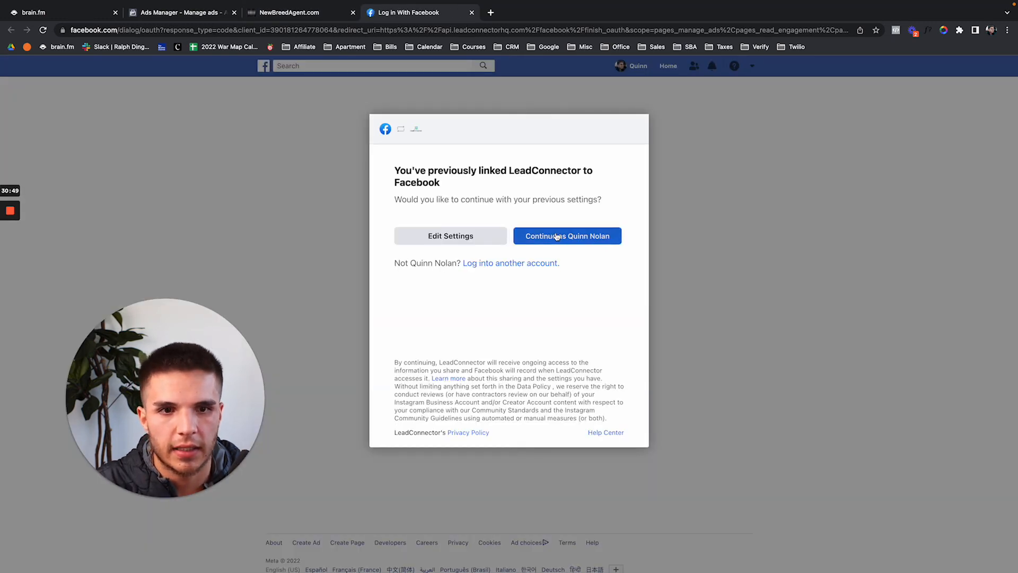
pyautogui.click(556, 236)
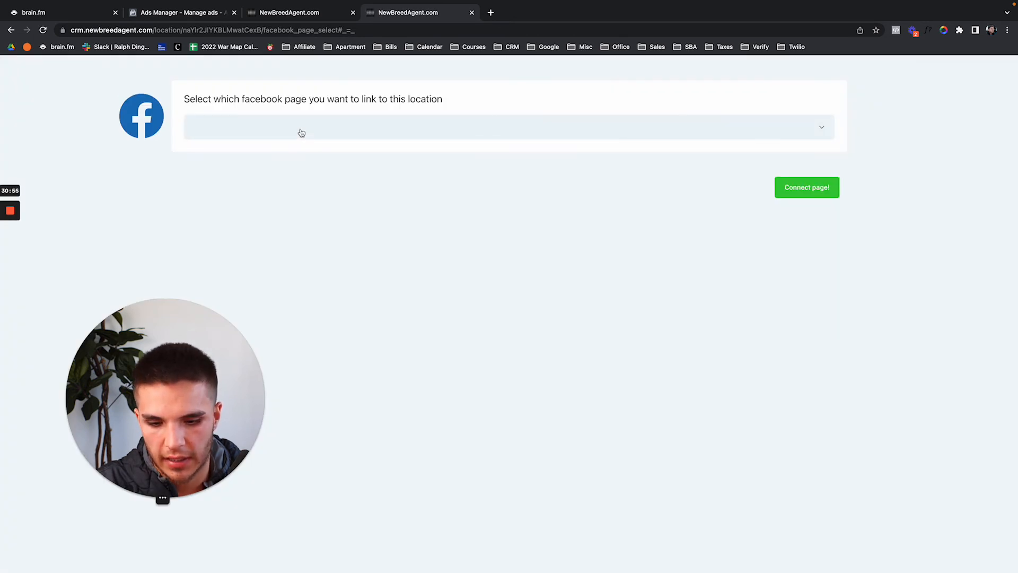
pyautogui.click(298, 133)
pyautogui.click(285, 296)
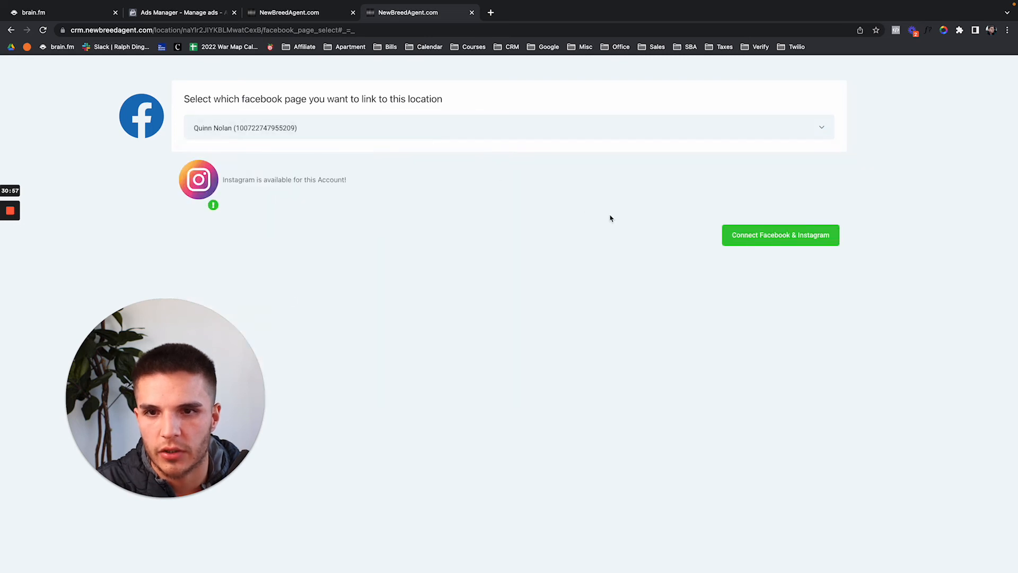
pyautogui.click(758, 235)
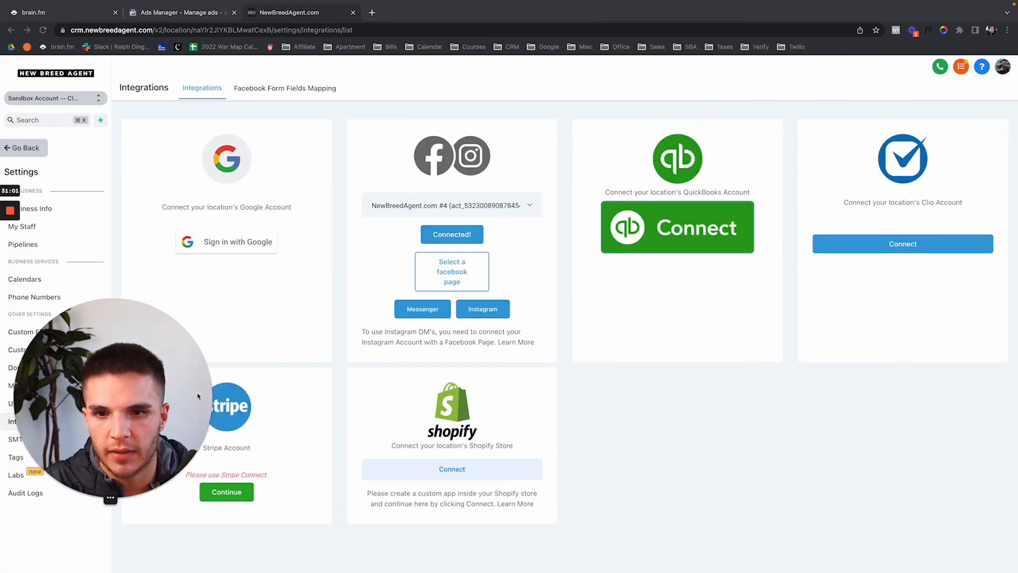
pyautogui.click(44, 30)
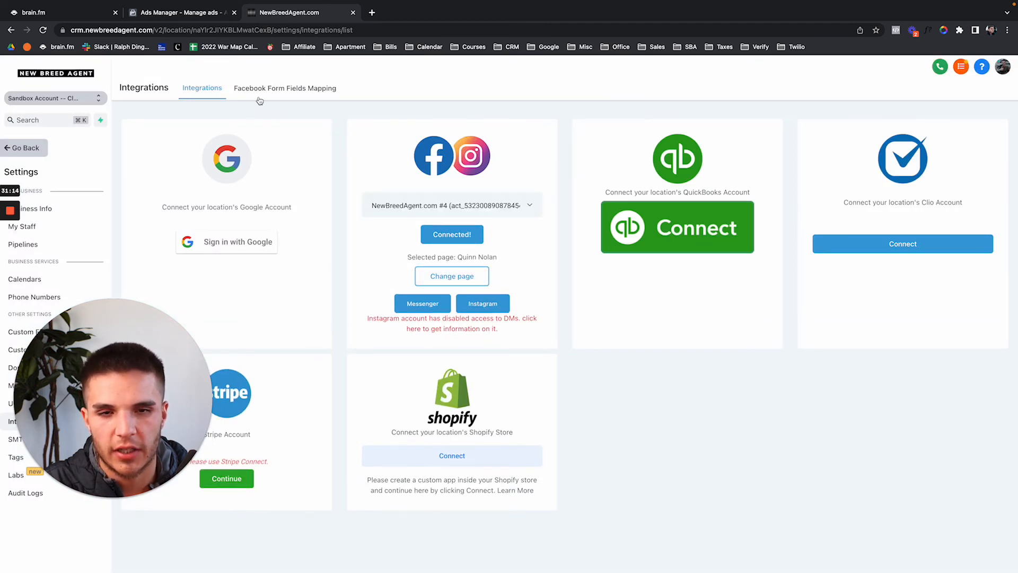
# Open the field mapping for the Just Listed Demo May 12th Facebook form.
pyautogui.click(258, 98)
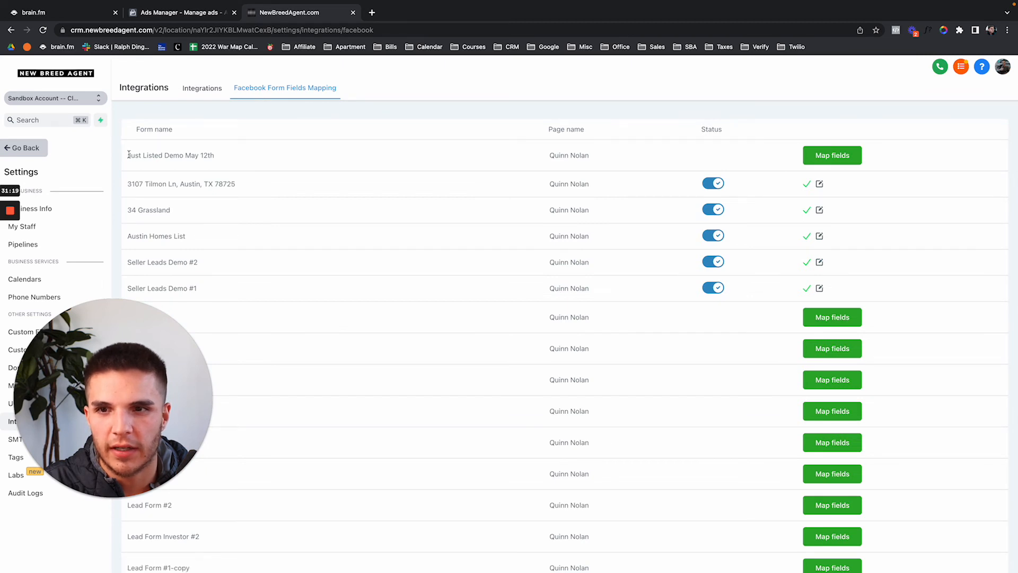
pyautogui.moveTo(128, 154); pyautogui.dragTo(257, 161)
pyautogui.click(746, 158)
pyautogui.click(833, 154)
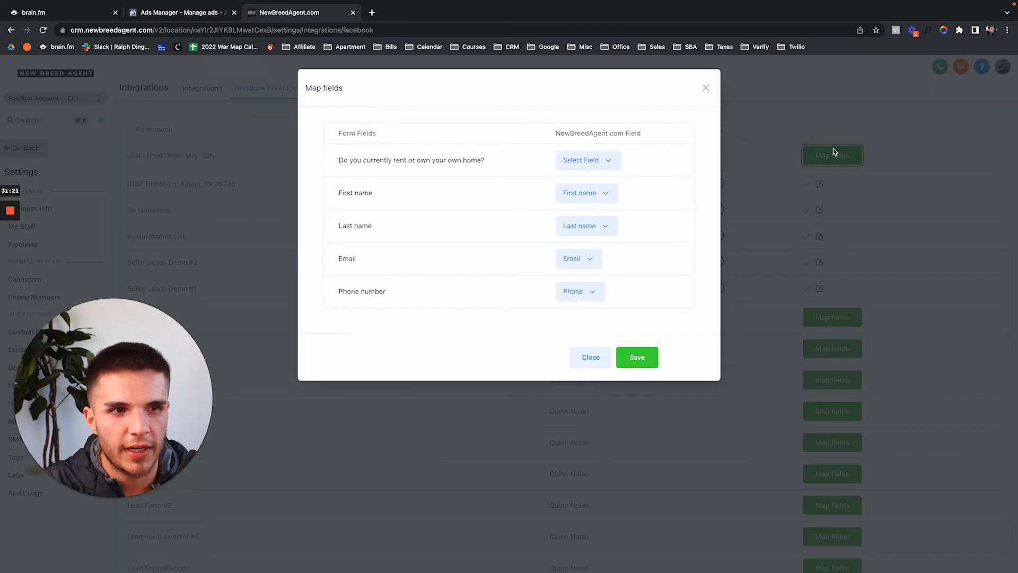
# Map the rent-or-own question to 'Where is your property located?', save, and return to the dashboard.
pyautogui.click(595, 162)
pyautogui.scroll(-10, 575, 230)
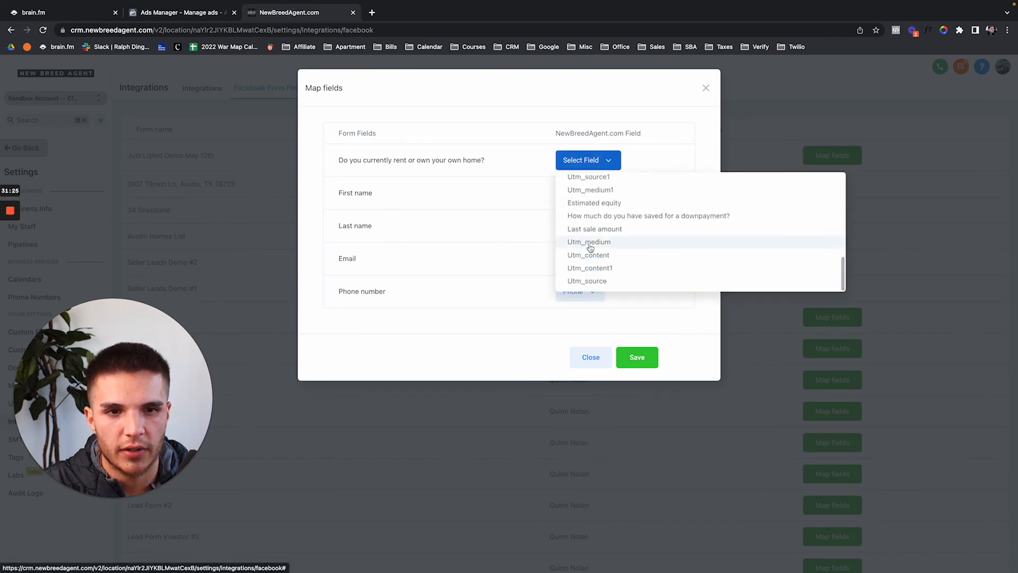
pyautogui.scroll(5, 589, 248)
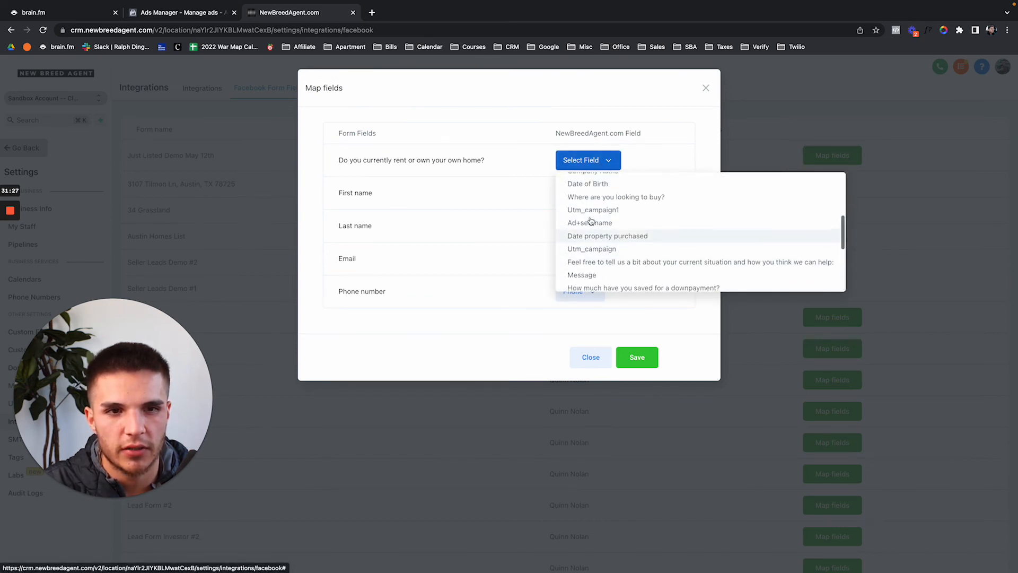
pyautogui.scroll(2, 591, 221)
pyautogui.scroll(-5, 593, 219)
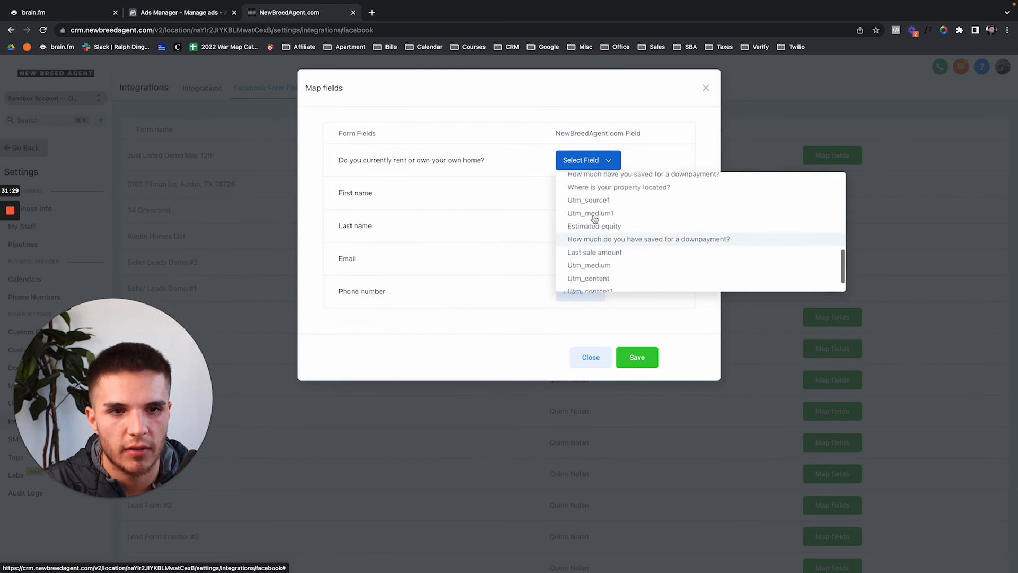
pyautogui.scroll(3, 593, 219)
pyautogui.click(594, 229)
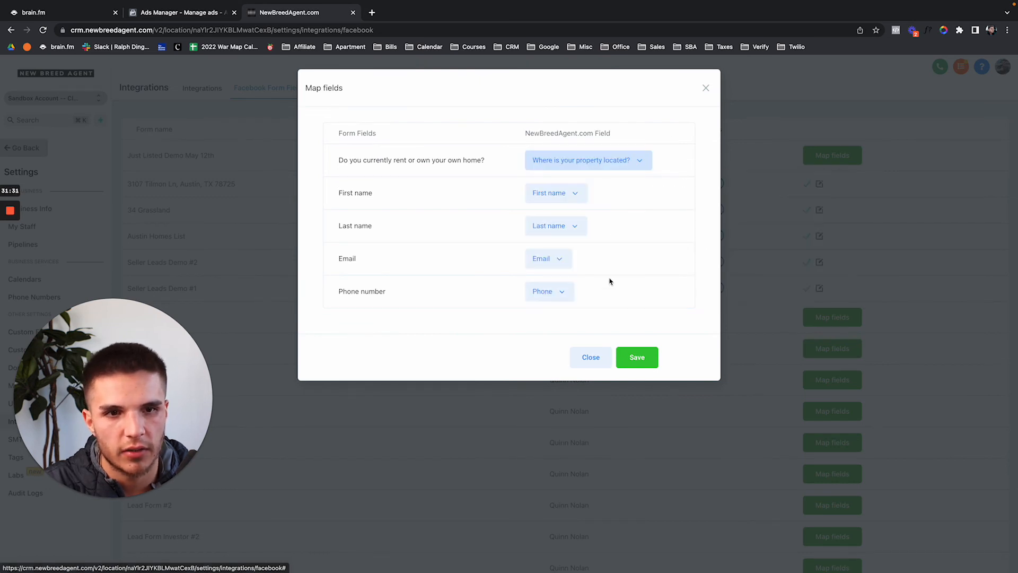
pyautogui.click(637, 357)
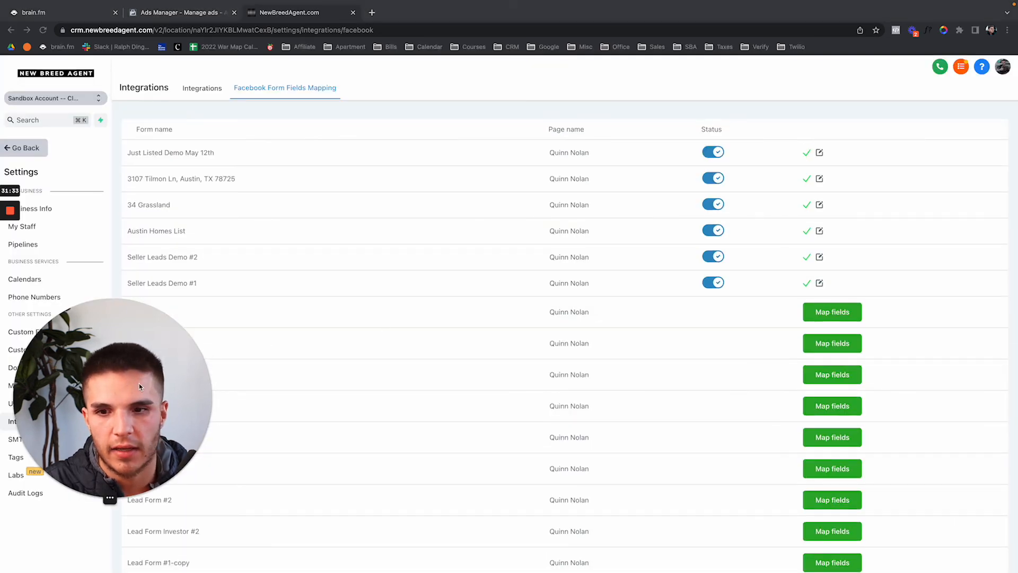
pyautogui.moveTo(147, 409); pyautogui.dragTo(358, 409)
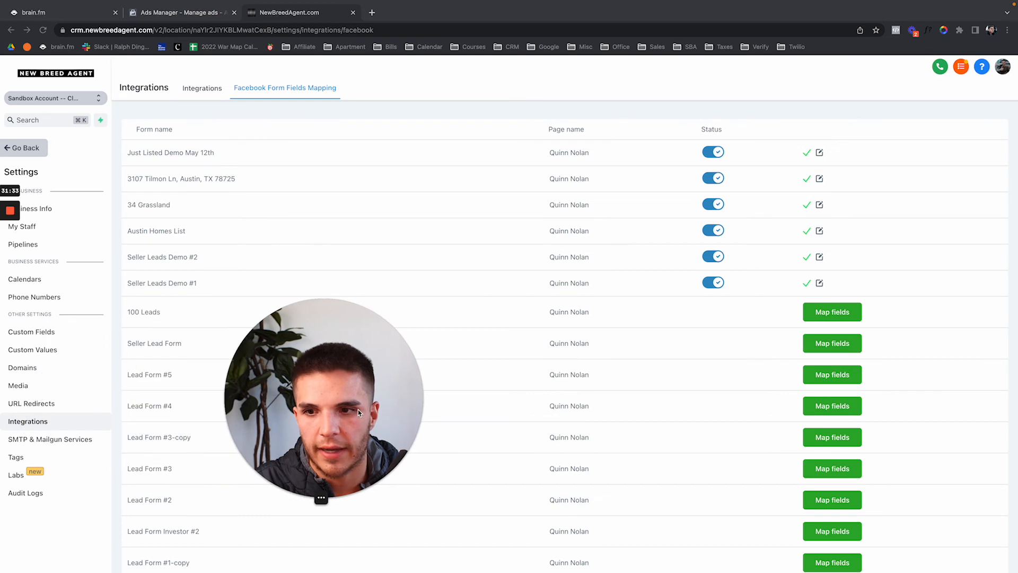
pyautogui.click(34, 149)
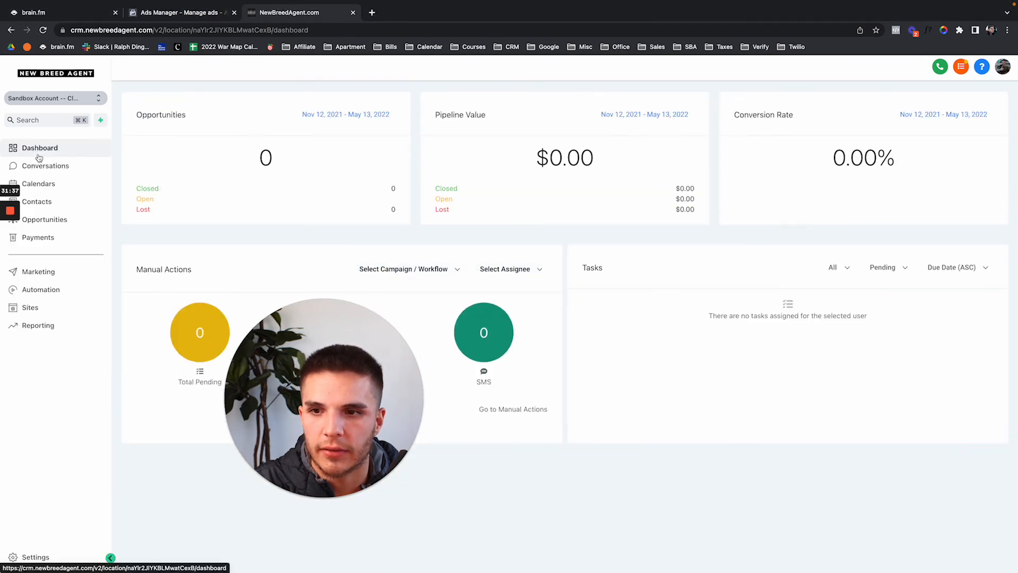
# Search Automation workflows for 'may 12' and open the May 12, 2022 workflow.
pyautogui.click(40, 290)
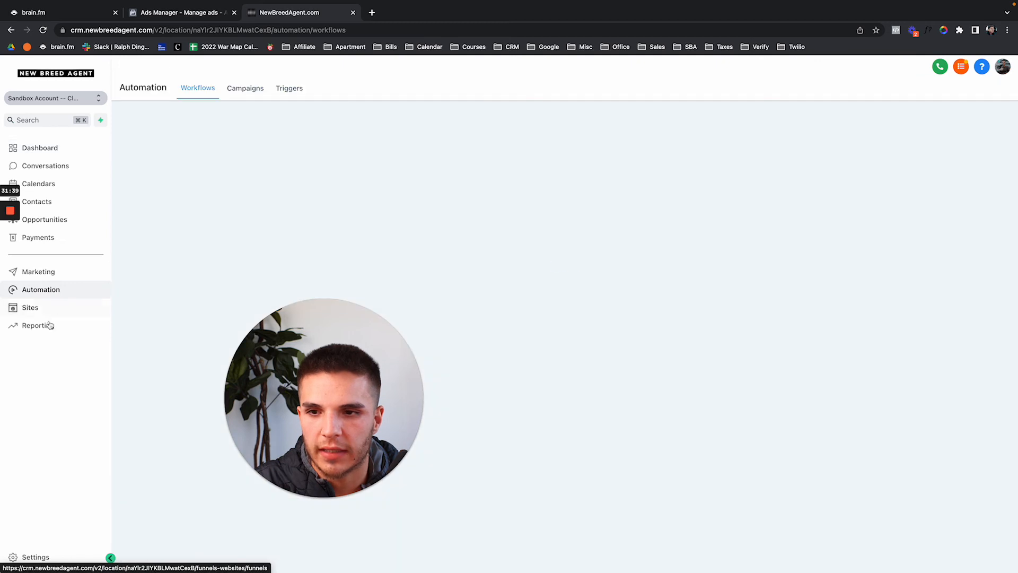
pyautogui.moveTo(247, 355); pyautogui.dragTo(37, 354)
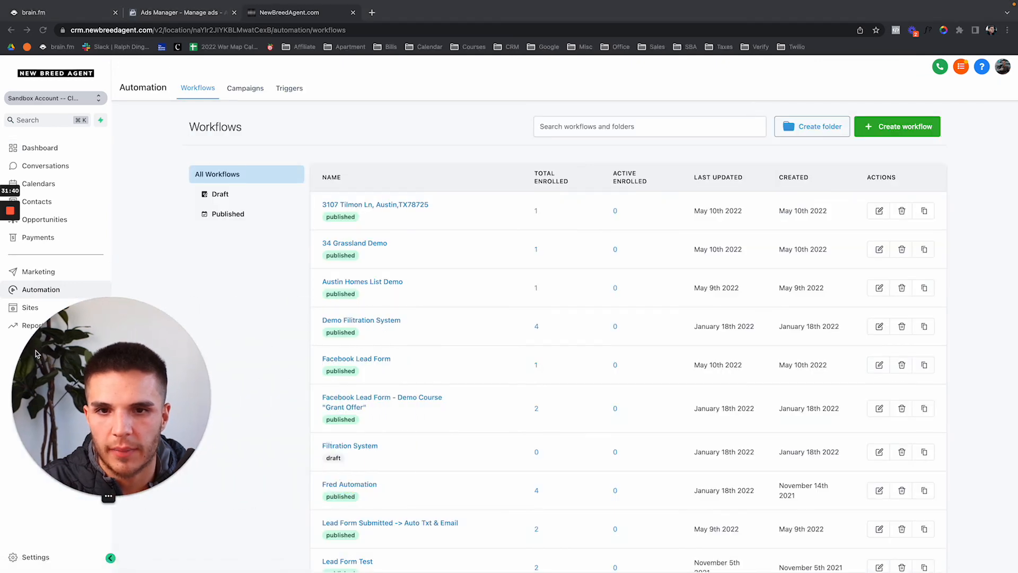
pyautogui.click(605, 131)
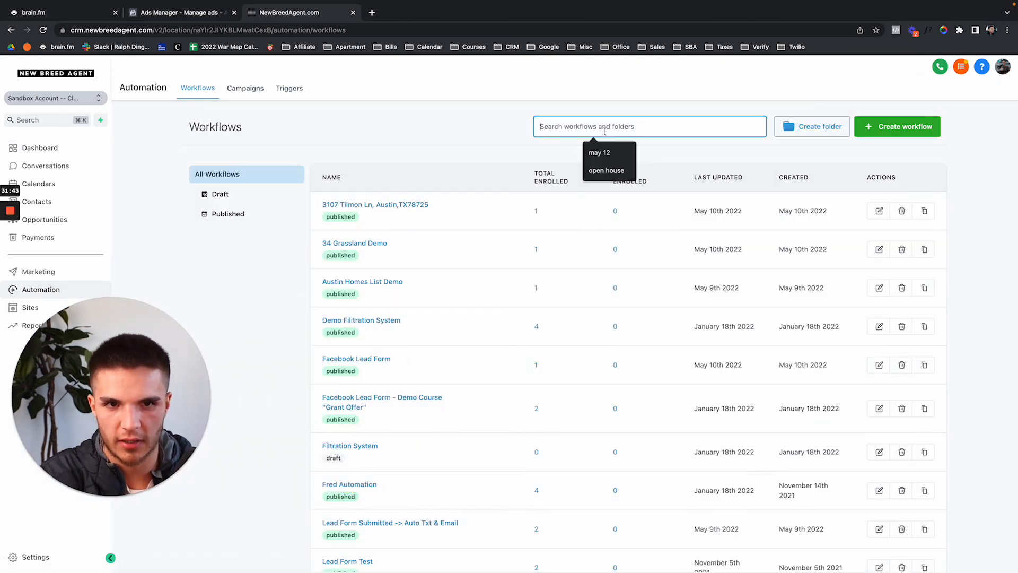
pyautogui.write('may 12')
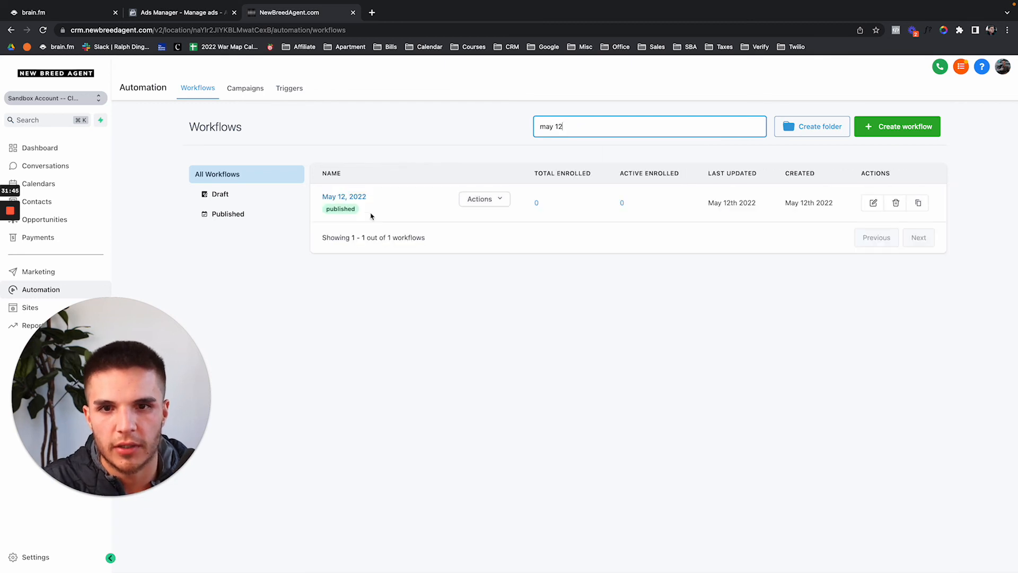
pyautogui.click(356, 204)
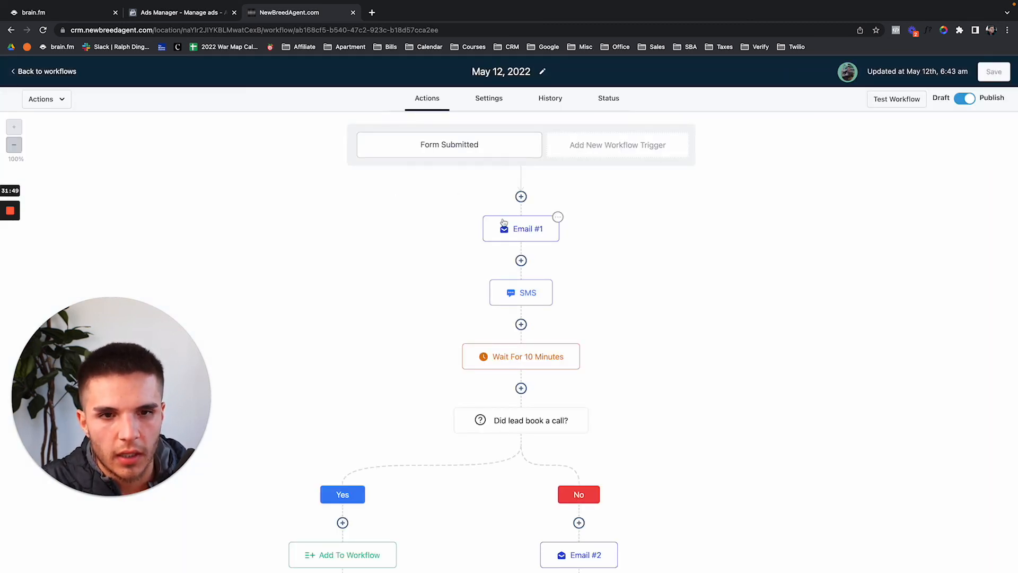
# Start adding a new trigger to the May 12, 2022 workflow.
pyautogui.scroll(-10, 513, 228)
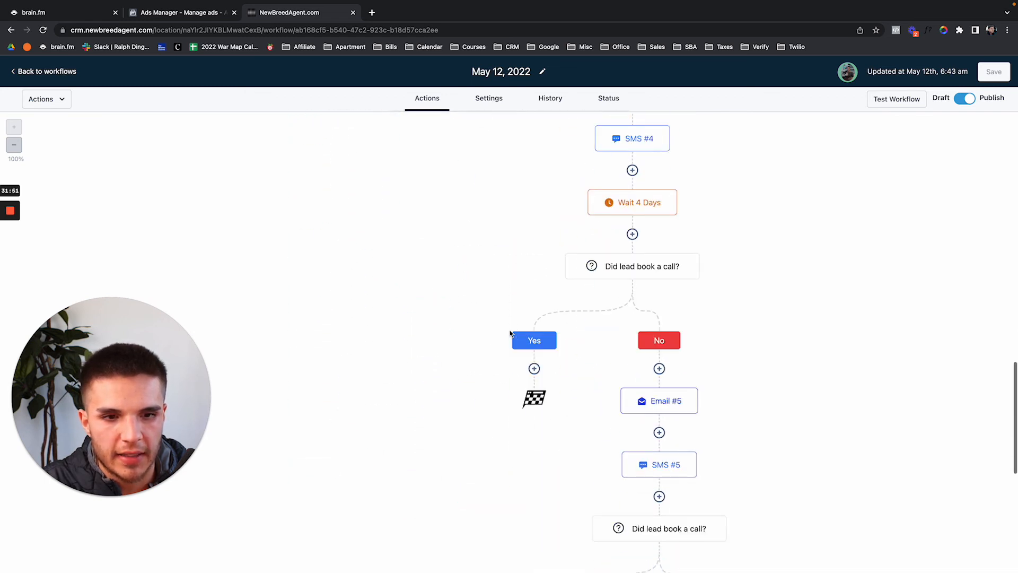
pyautogui.scroll(8, 510, 333)
pyautogui.scroll(2, 511, 333)
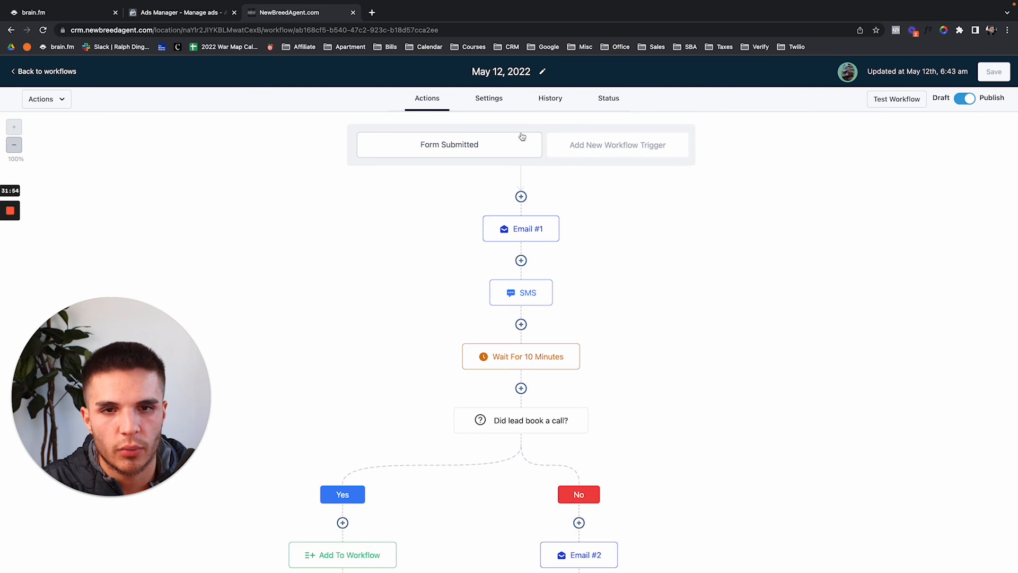
pyautogui.click(570, 146)
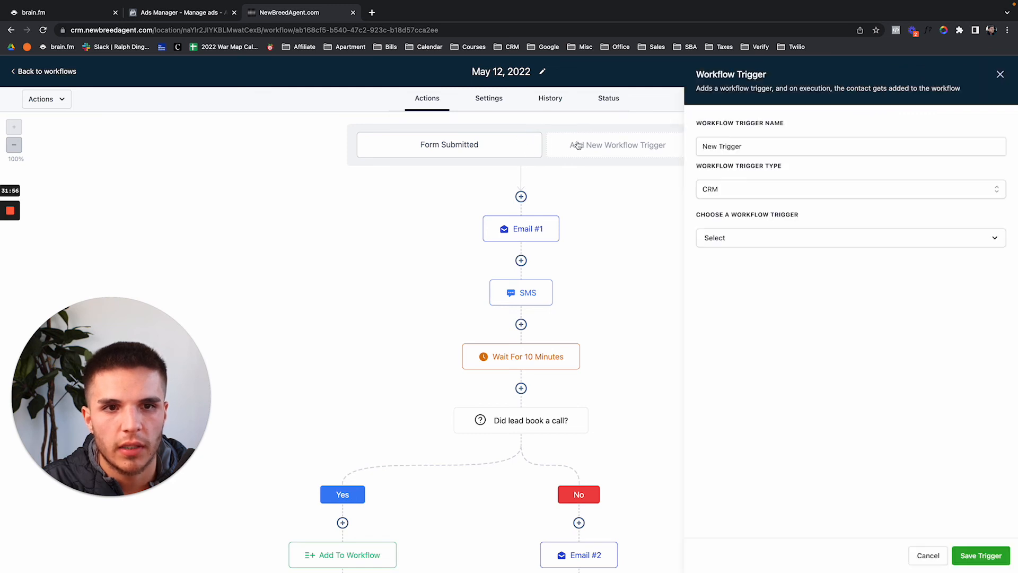
# Name the new trigger and make it a Facebook 'Facebook lead form submitted' trigger.
pyautogui.click(743, 146)
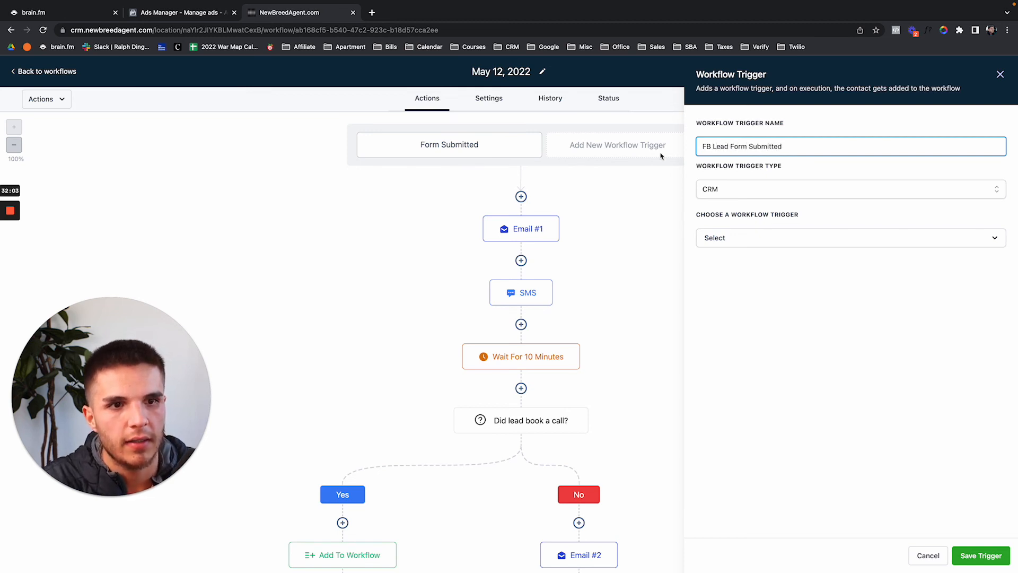
pyautogui.click(704, 193)
pyautogui.click(722, 229)
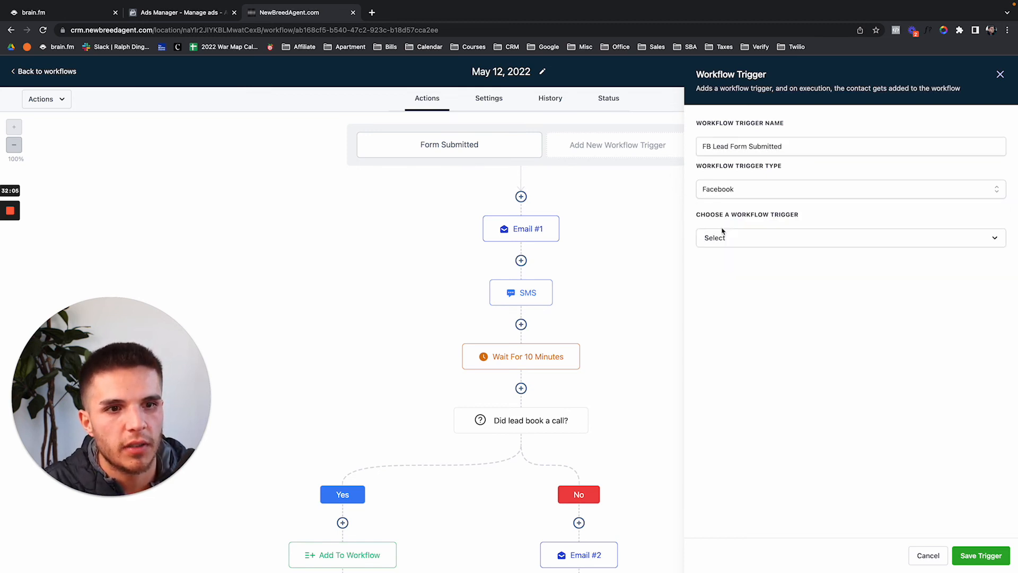
pyautogui.click(723, 242)
pyautogui.click(724, 309)
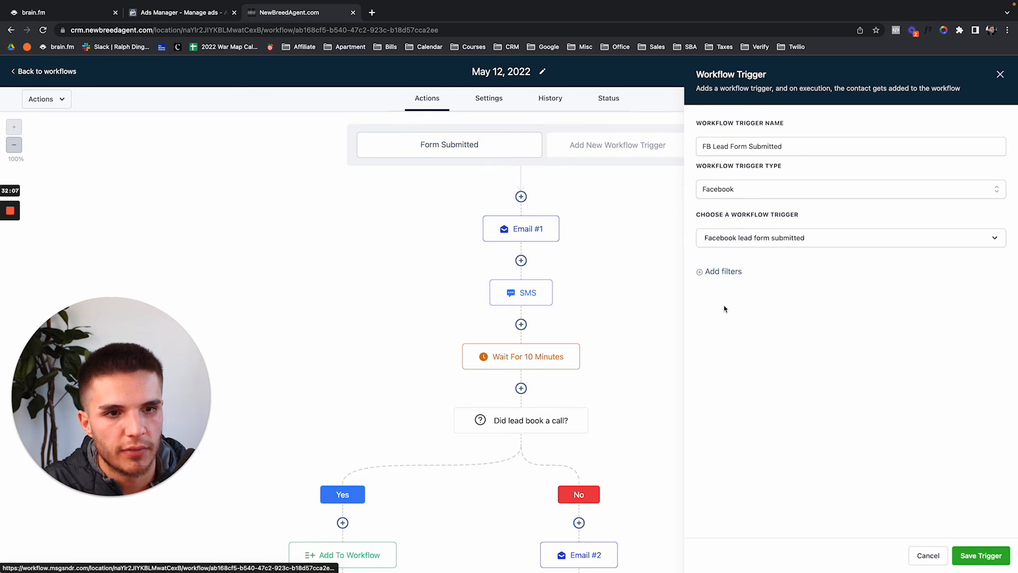
# Filter the trigger to the Just Listed Demo May 12th form, then save the trigger and workflow.
pyautogui.click(721, 272)
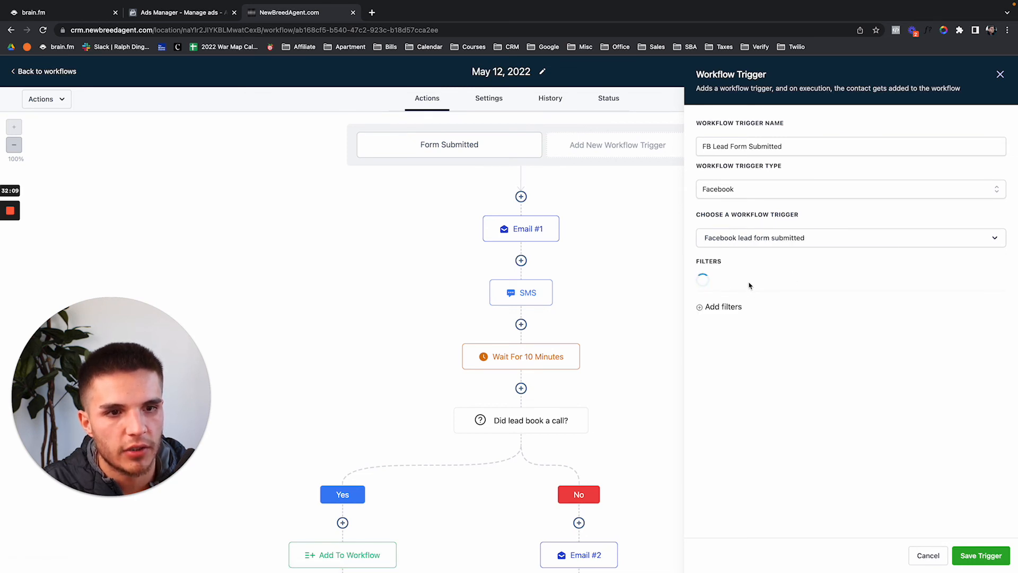
pyautogui.click(757, 284)
pyautogui.click(741, 352)
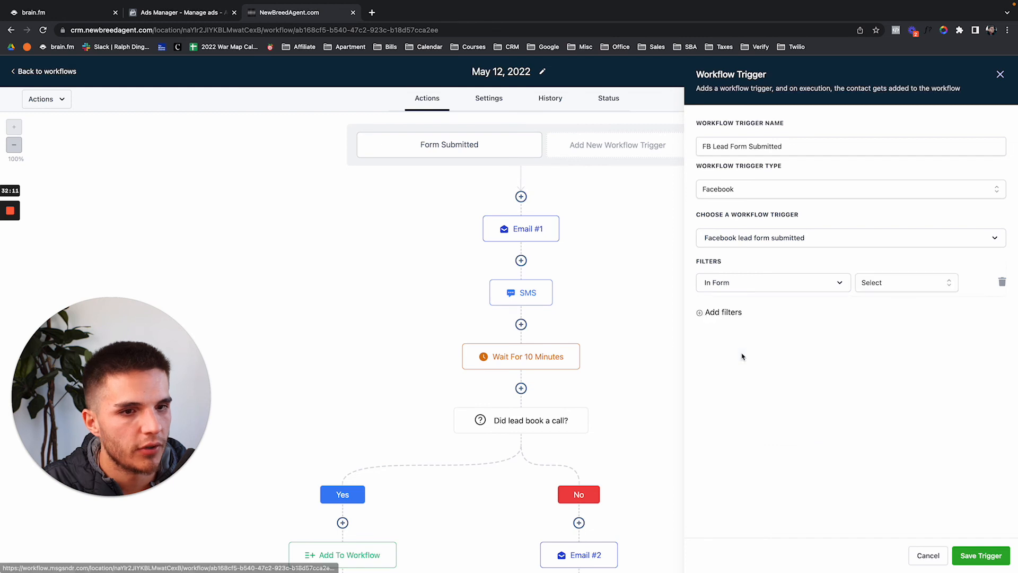
pyautogui.click(860, 286)
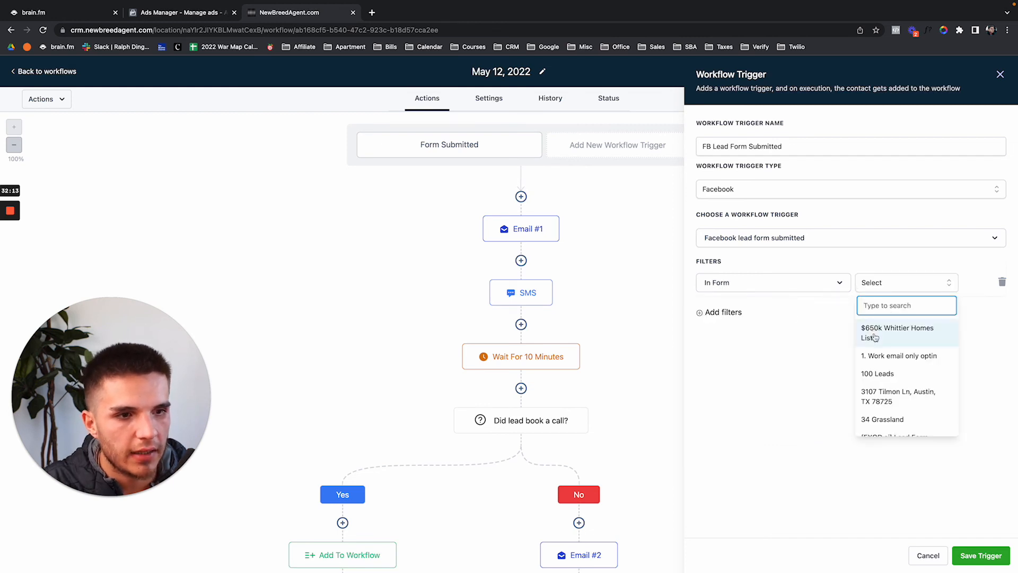
pyautogui.write('may')
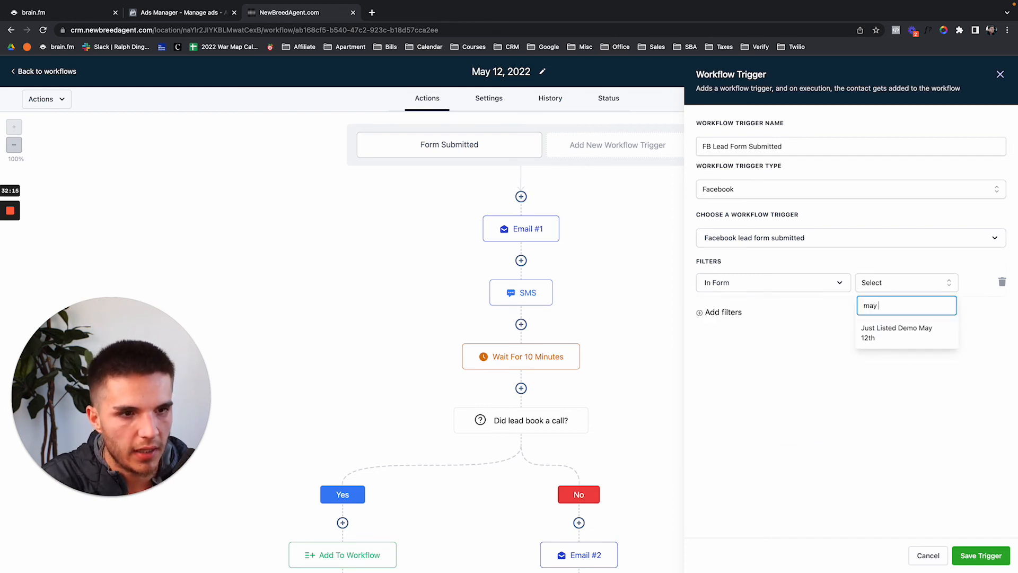
pyautogui.click(896, 333)
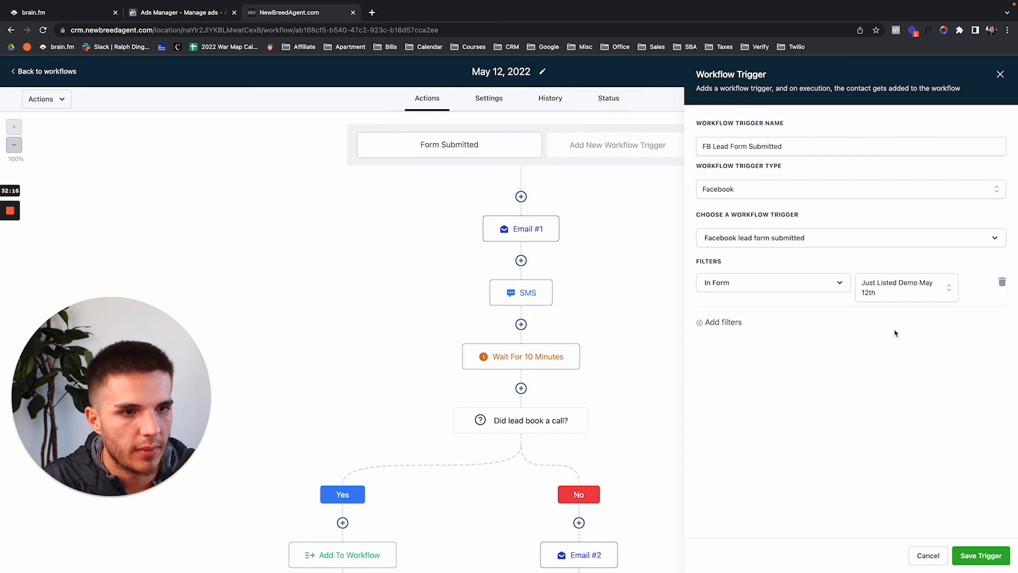
pyautogui.click(982, 555)
pyautogui.click(994, 73)
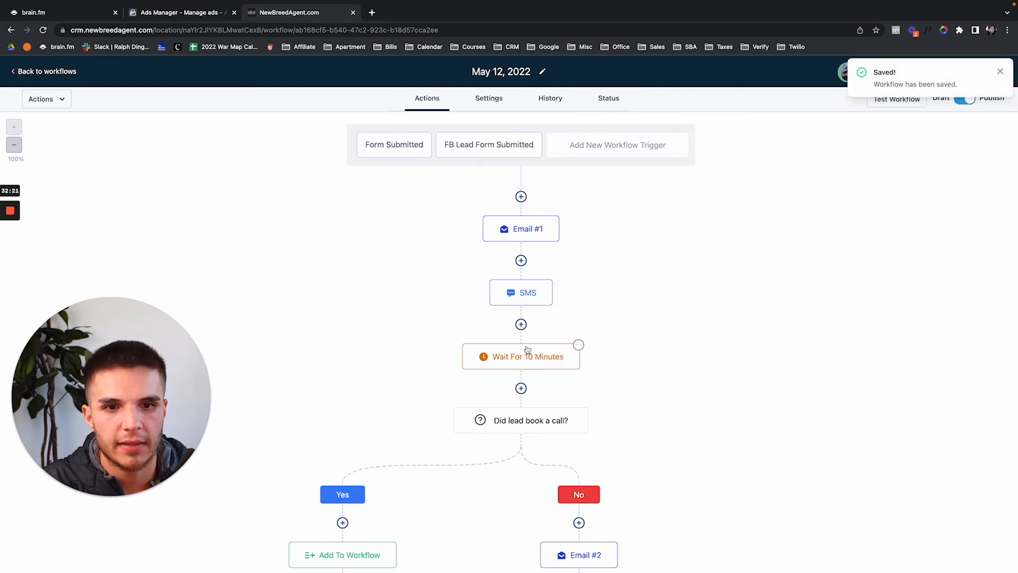
# Search 'facebook lead ad tester' in a new tab, open Meta's Lead Ads Testing Tool, then return to the CRM.
pyautogui.moveTo(405, 4)
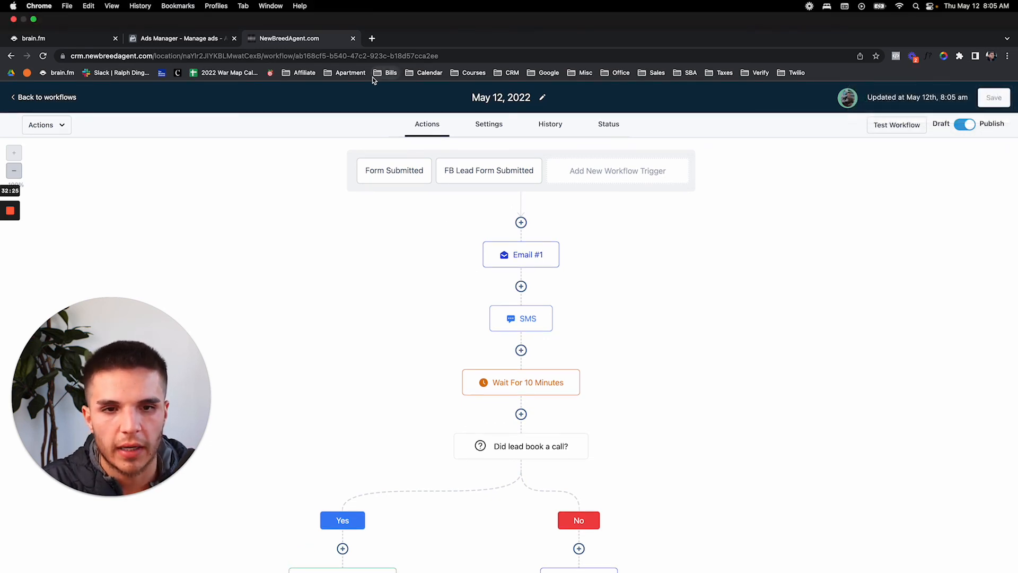
pyautogui.click(372, 41)
pyautogui.write('fa')
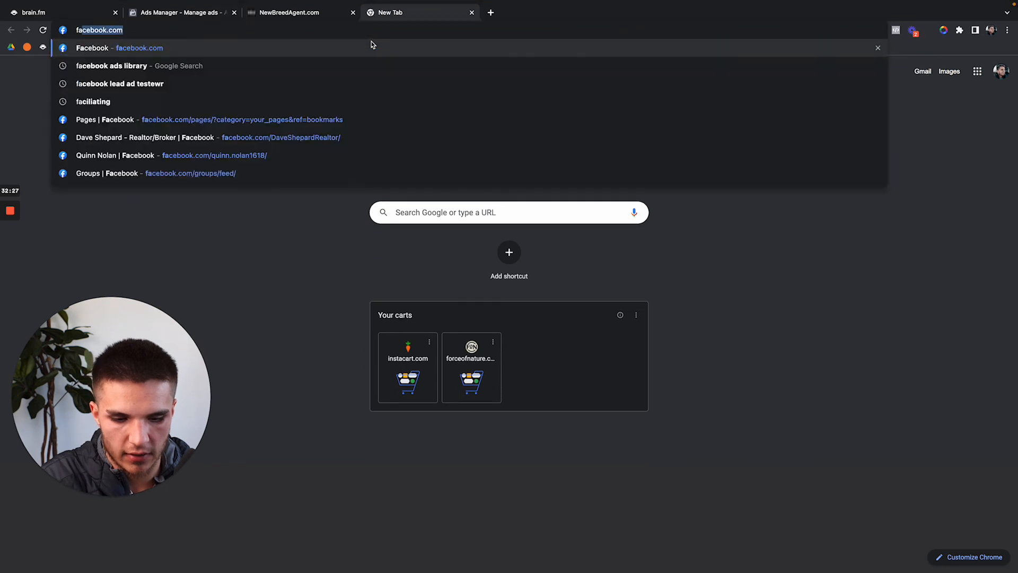
pyautogui.write('cebook lead ad tester')
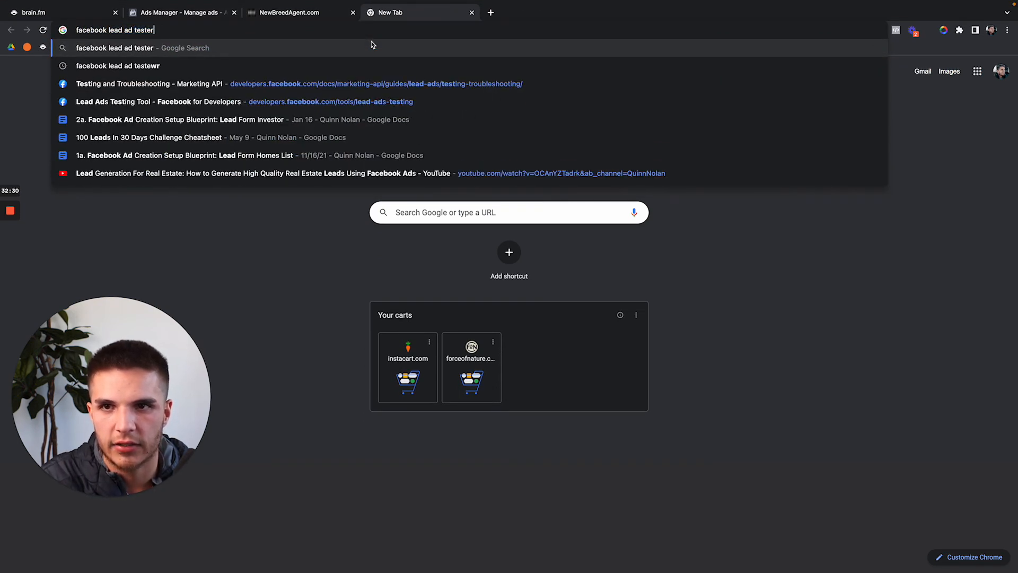
pyautogui.press('Return')
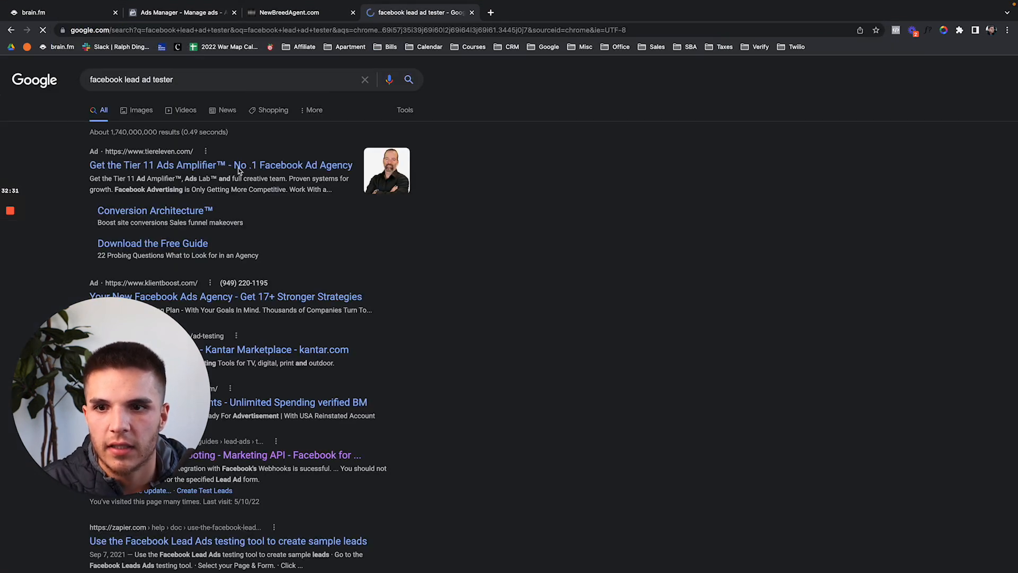
pyautogui.click(223, 455)
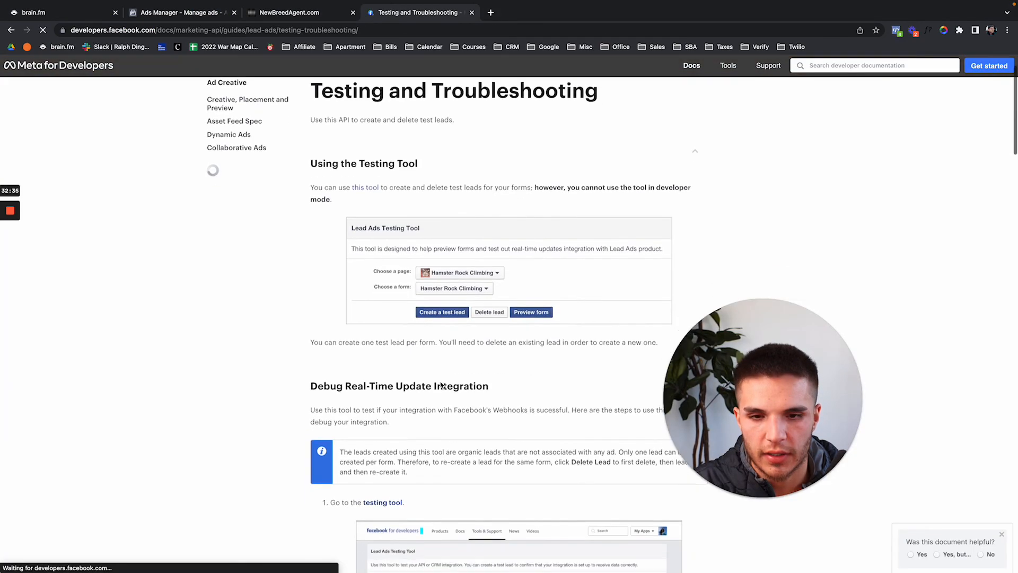
pyautogui.scroll(-2, 391, 420)
pyautogui.click(390, 424)
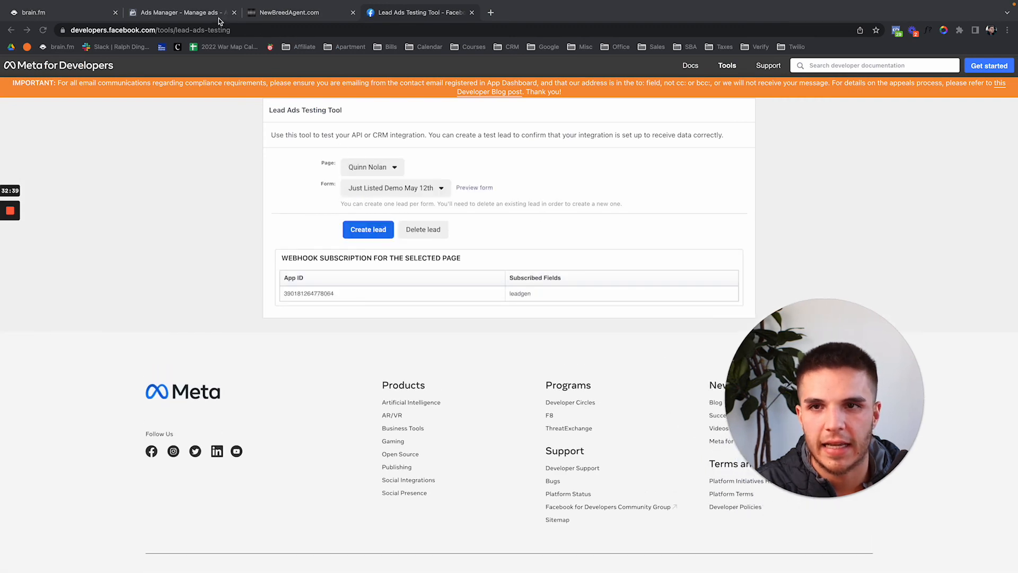
pyautogui.click(285, 13)
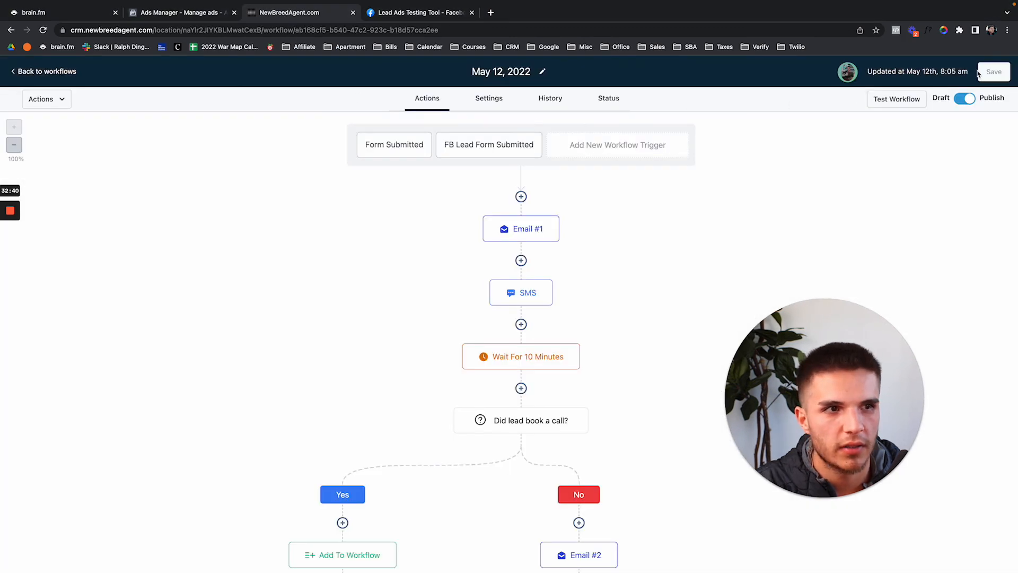
# Go to Contacts, select all, and delete both existing contacts.
pyautogui.click(41, 72)
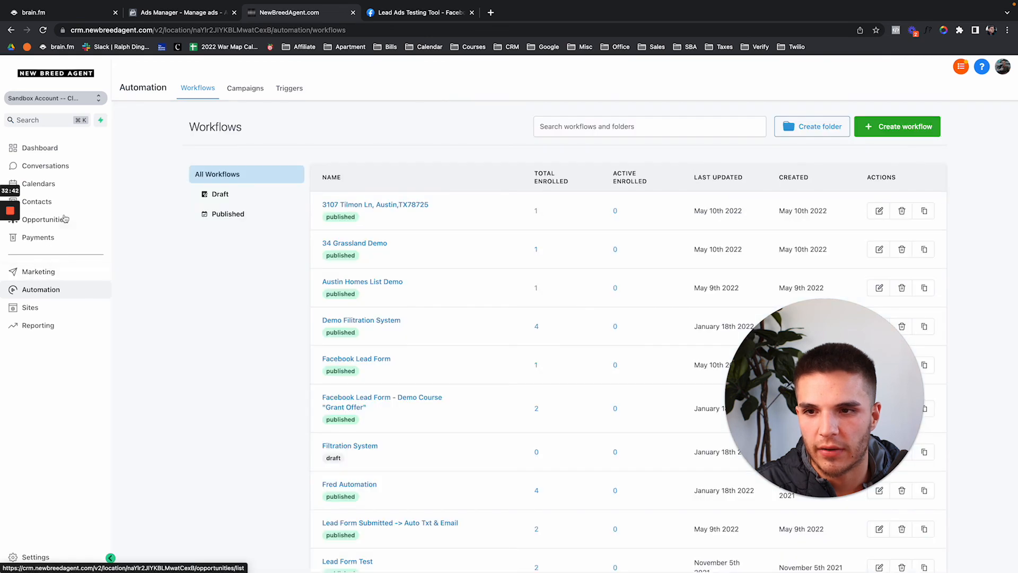
pyautogui.click(66, 204)
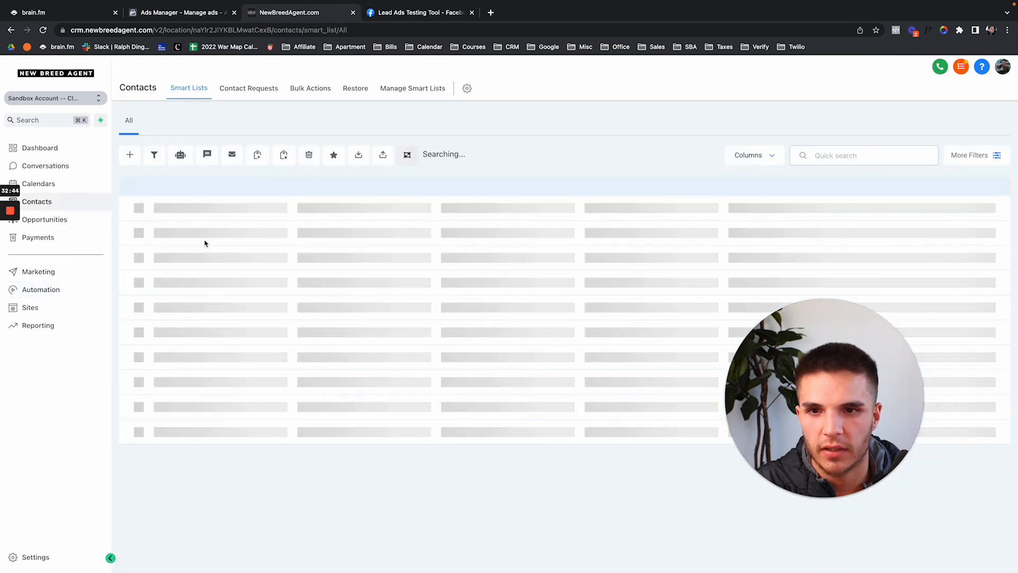
pyautogui.click(149, 200)
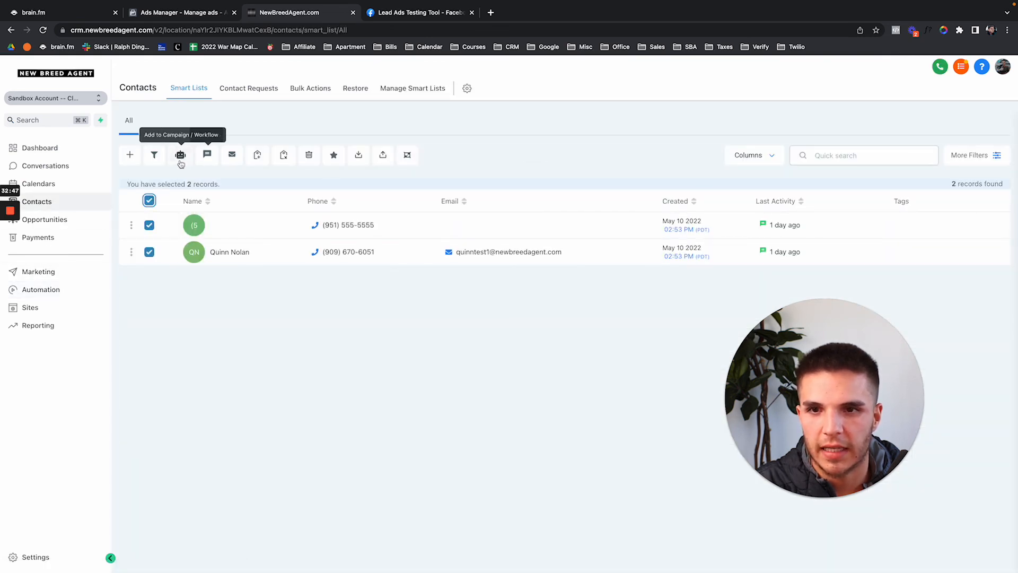
pyautogui.click(309, 154)
pyautogui.click(546, 192)
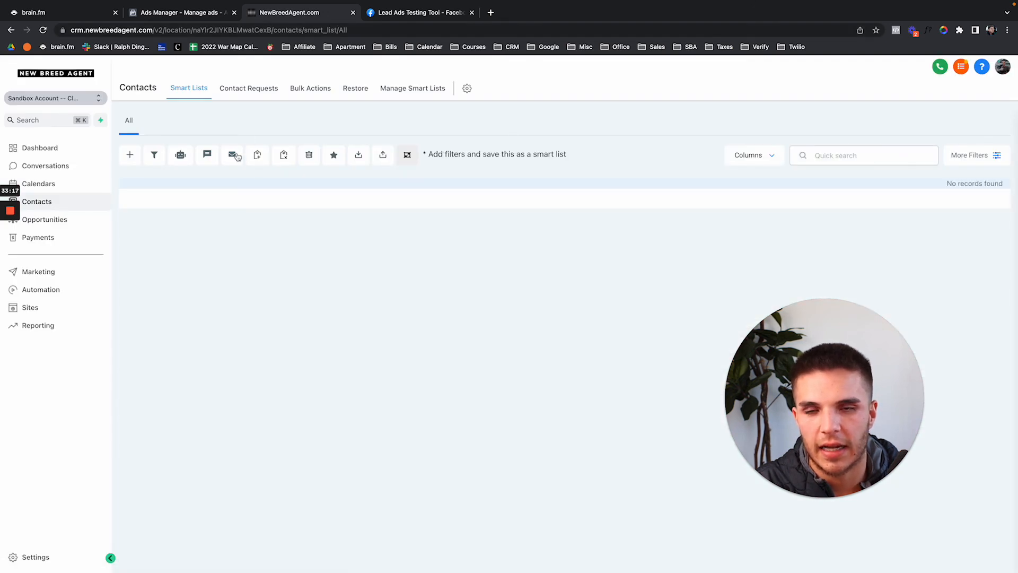
# Preview the test form, answer 'I am a property owner', and replace the phone number with a new one.
pyautogui.click(449, 16)
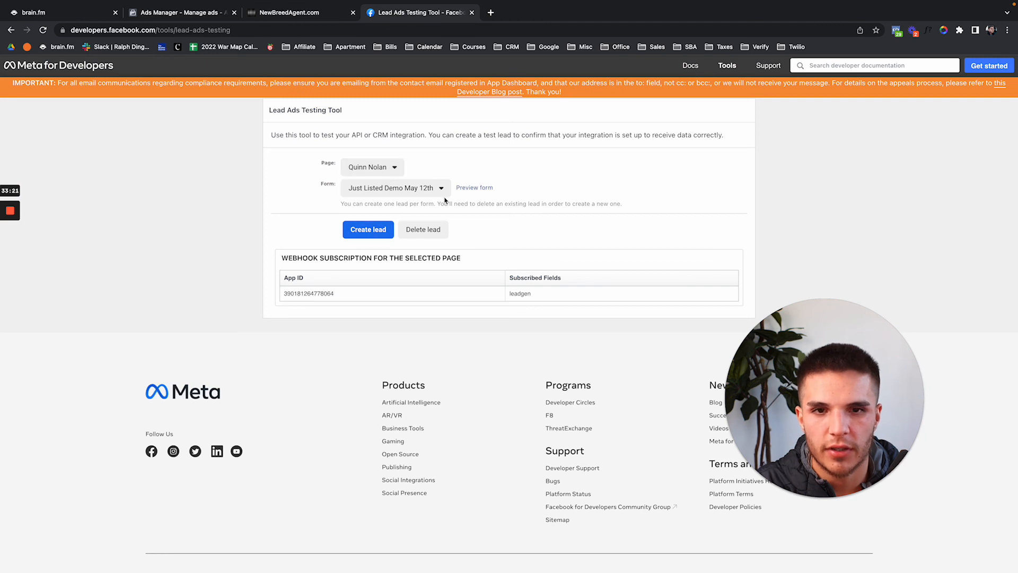
pyautogui.click(465, 188)
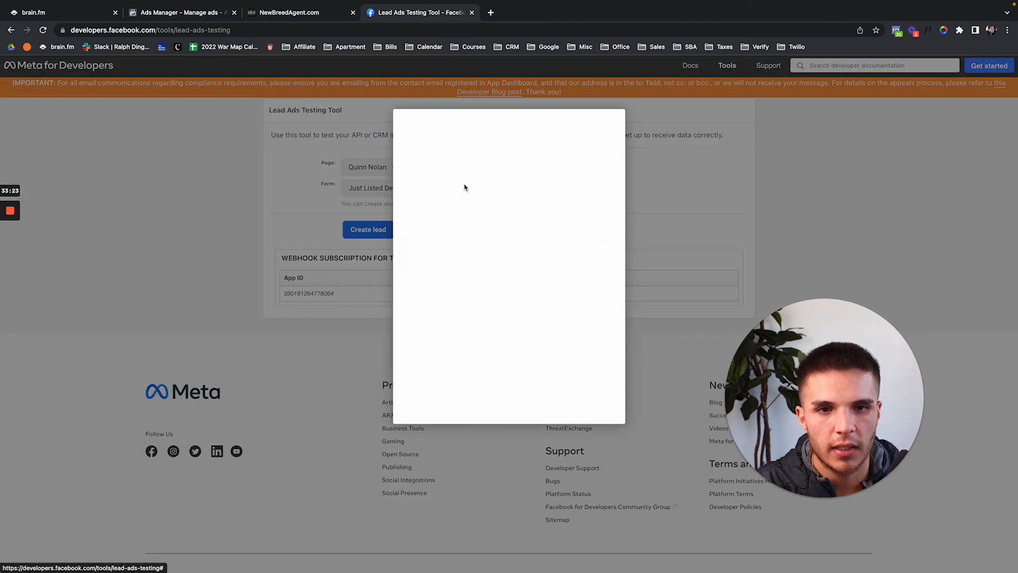
pyautogui.click(481, 345)
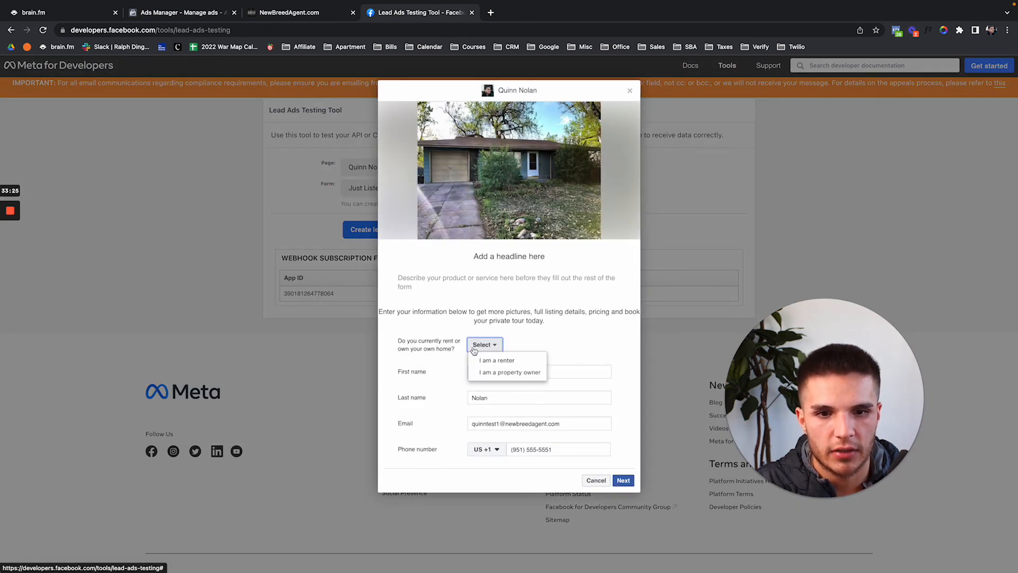
pyautogui.click(494, 362)
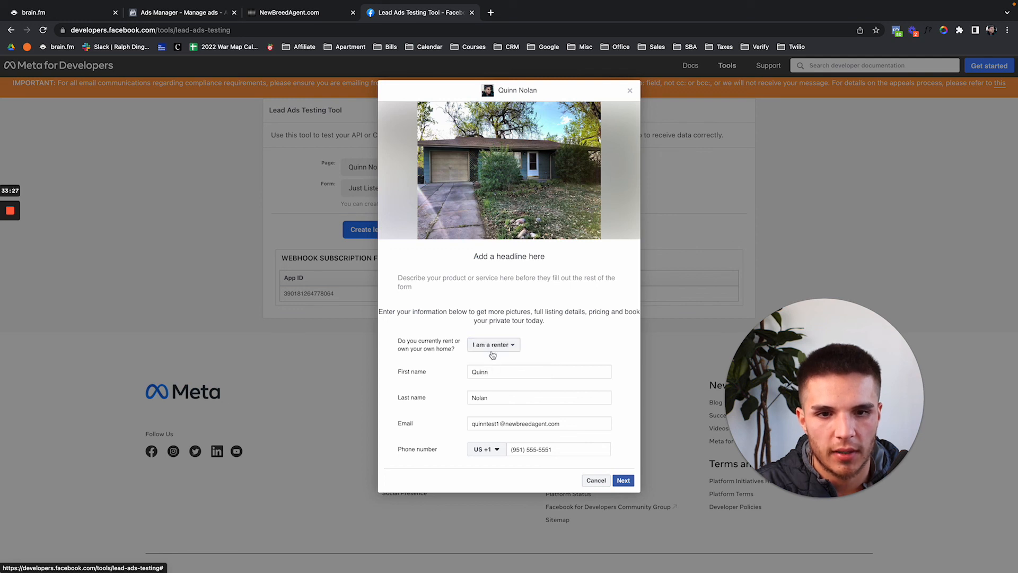
pyautogui.click(493, 346)
pyautogui.click(494, 373)
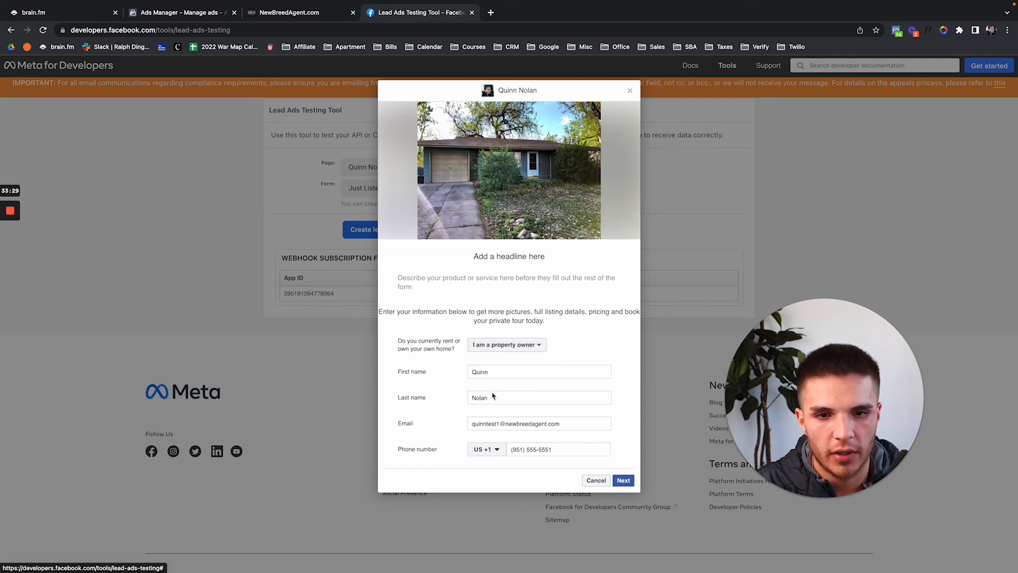
pyautogui.tripleClick(589, 450)
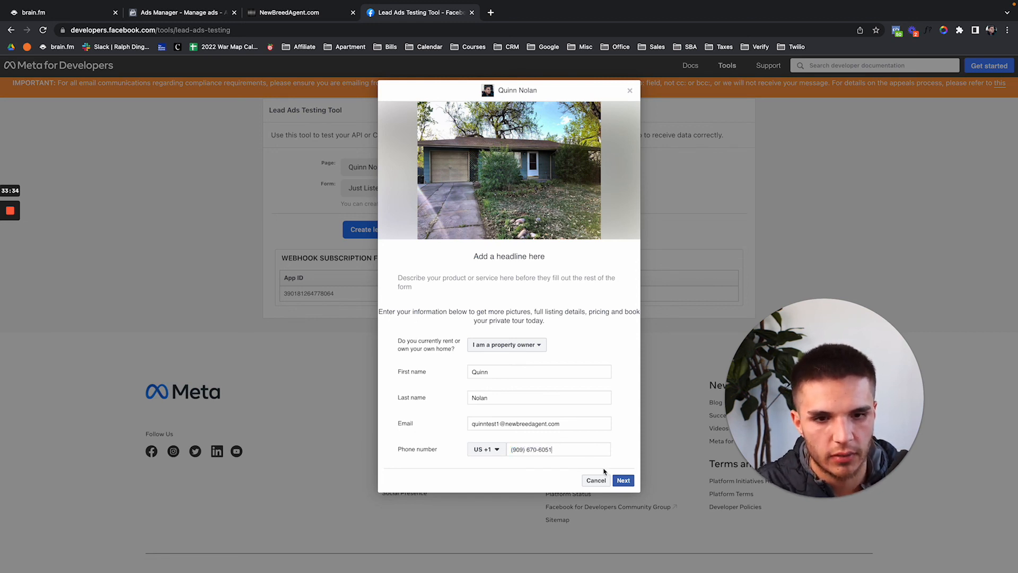
# Submit the test lead, pick the 12:30 PM tour slot, then return to CRM Contacts.
pyautogui.click(624, 480)
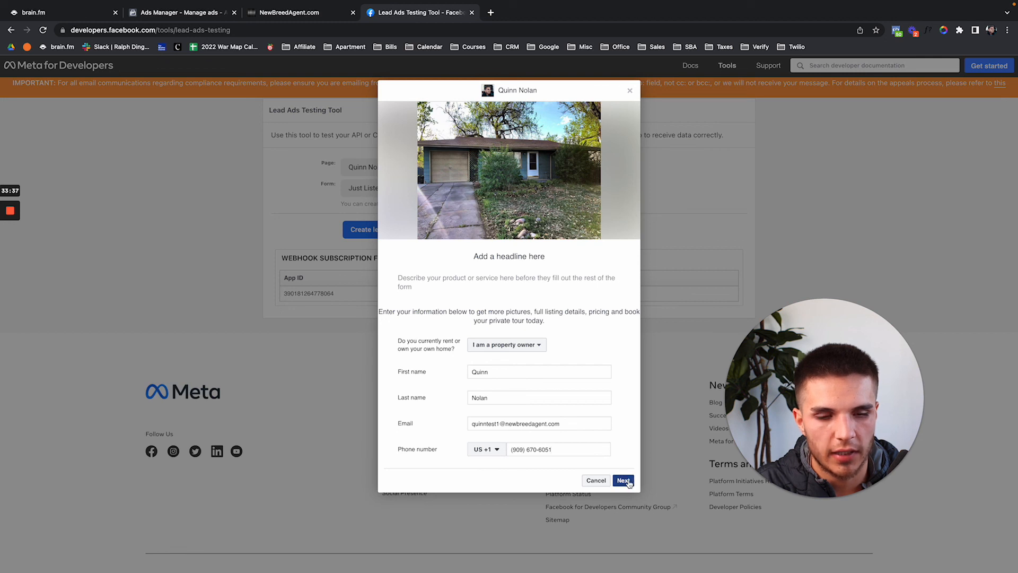
pyautogui.click(620, 318)
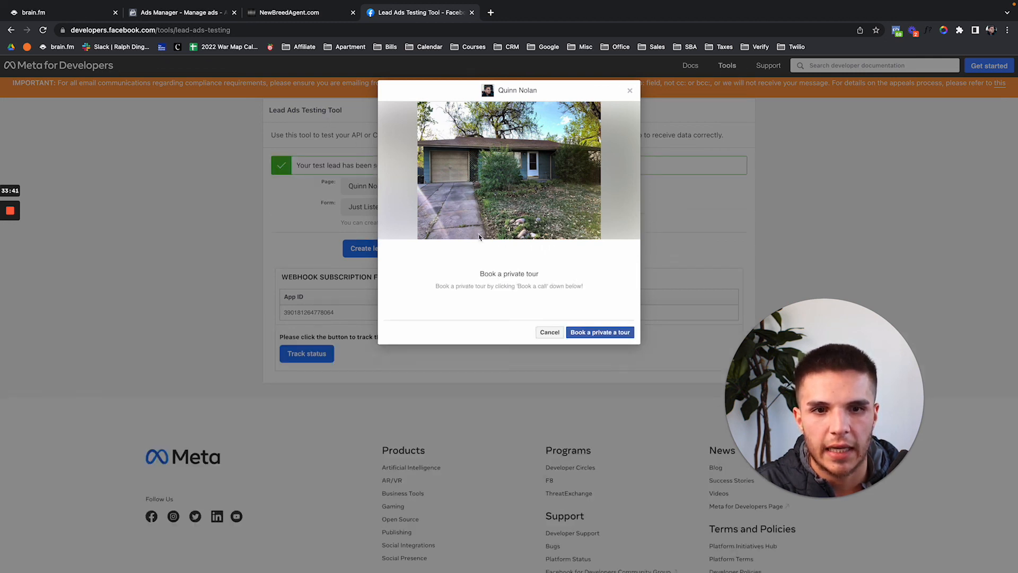
pyautogui.click(616, 333)
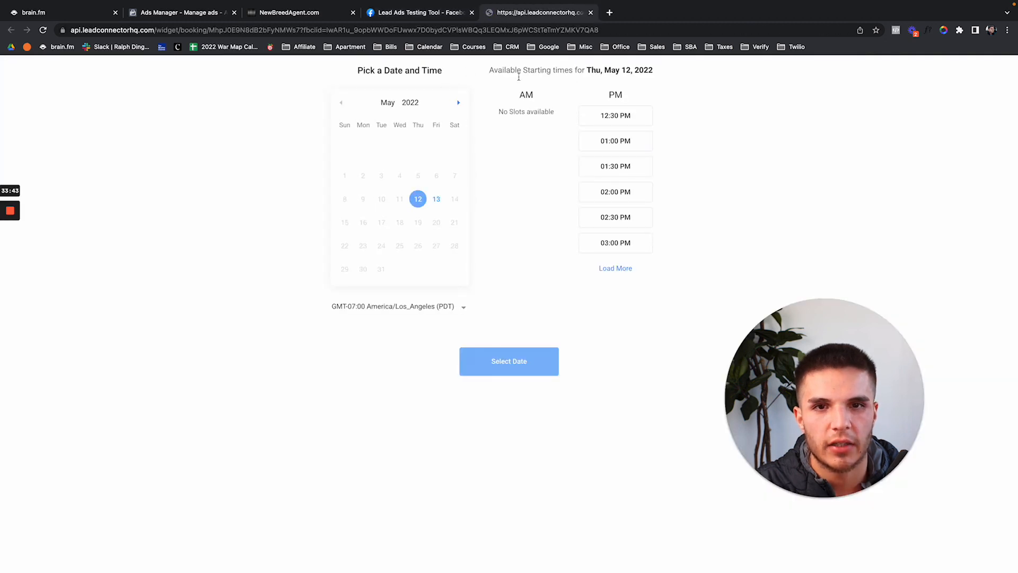
pyautogui.click(602, 121)
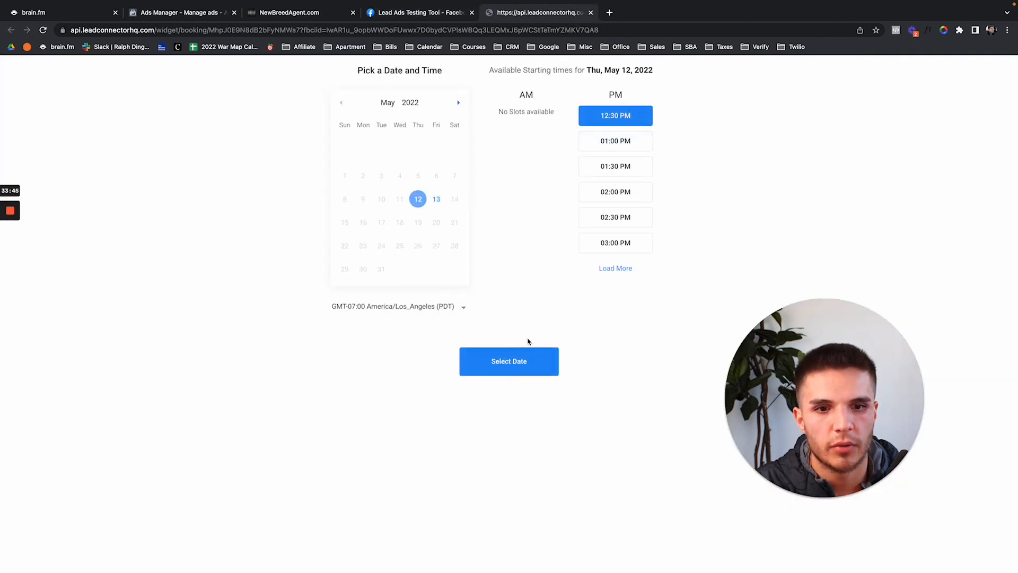
pyautogui.click(526, 359)
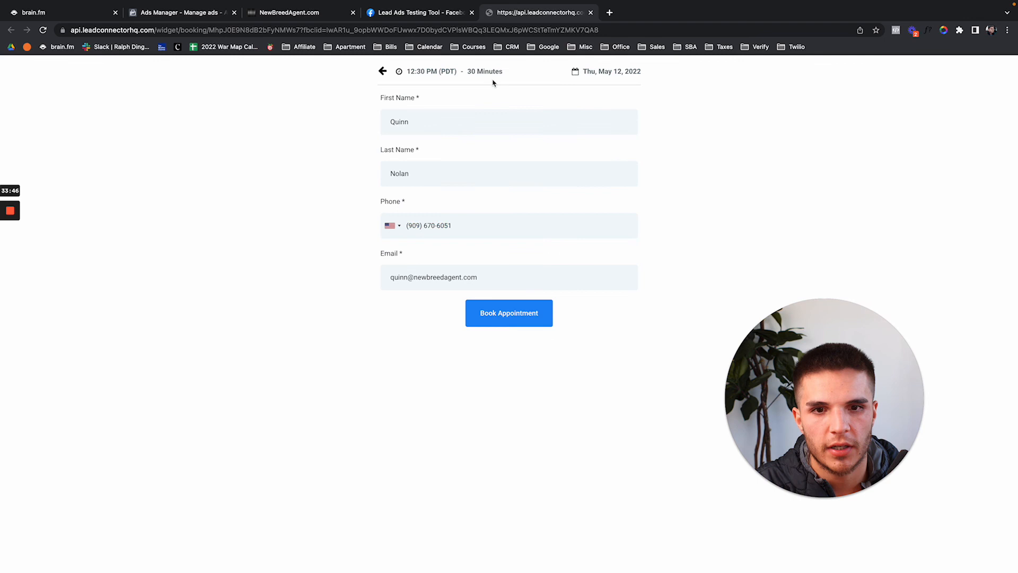
pyautogui.click(452, 13)
pyautogui.click(296, 15)
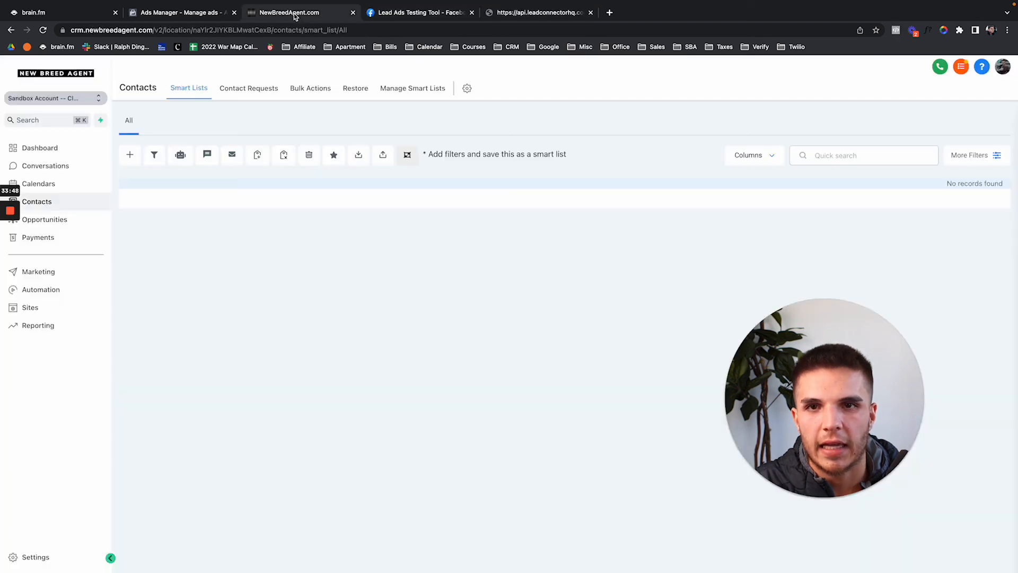
# Reload Contacts, open the new Facebook lead, and review its automated SMS messages.
pyautogui.click(43, 30)
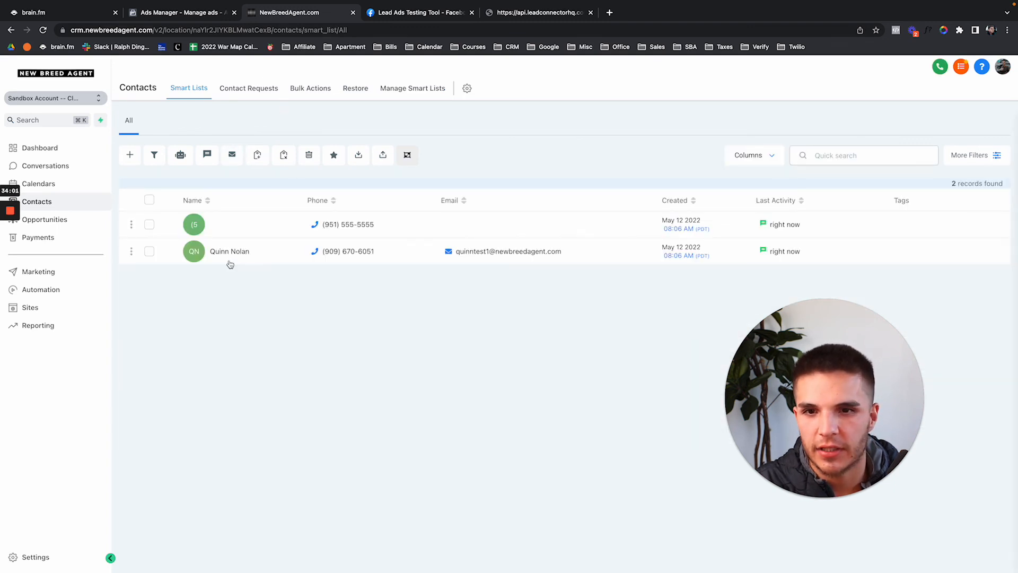
pyautogui.click(228, 253)
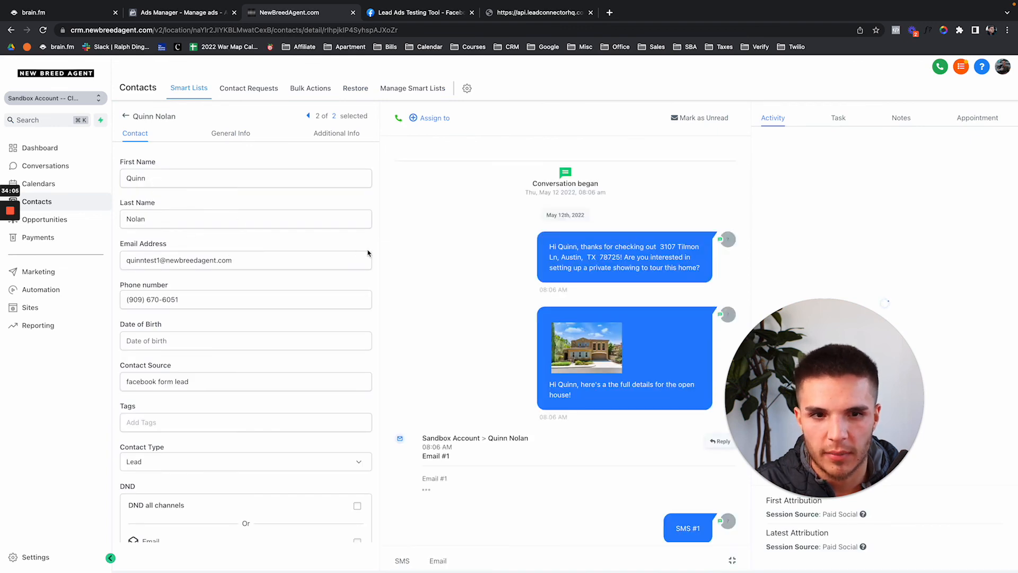
pyautogui.moveTo(540, 242); pyautogui.dragTo(570, 292)
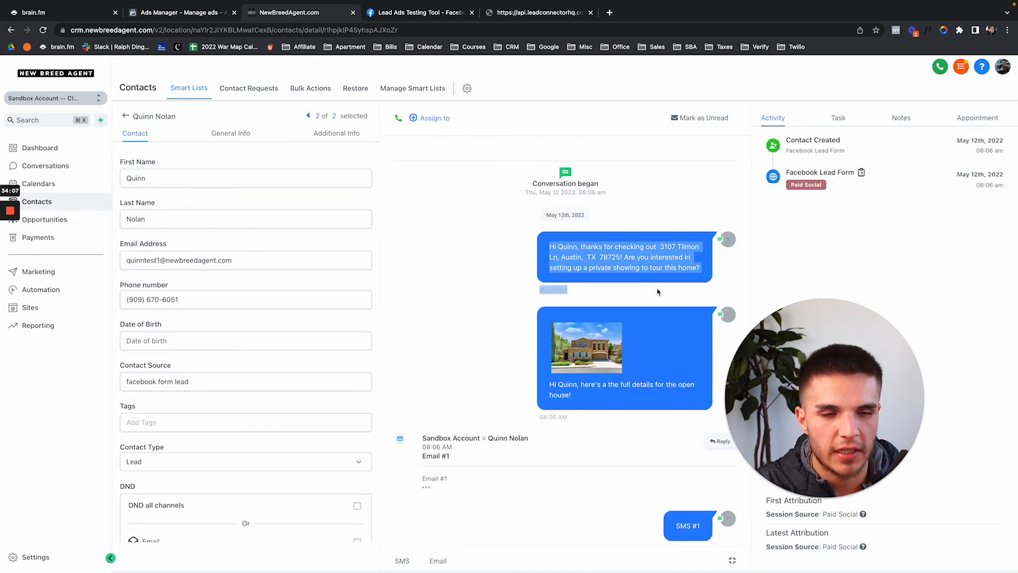
pyautogui.scroll(-1, 658, 292)
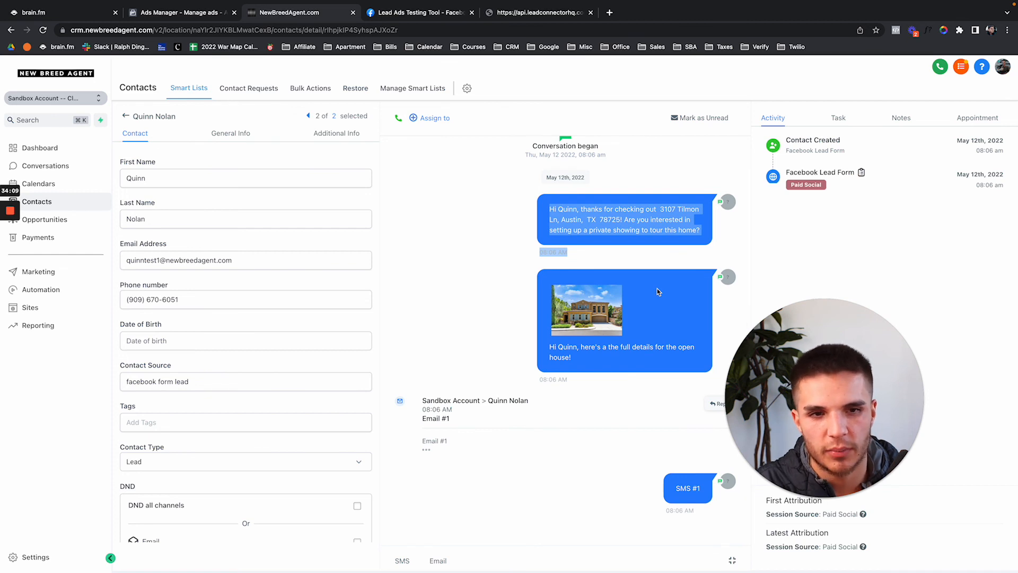
pyautogui.tripleClick(575, 360)
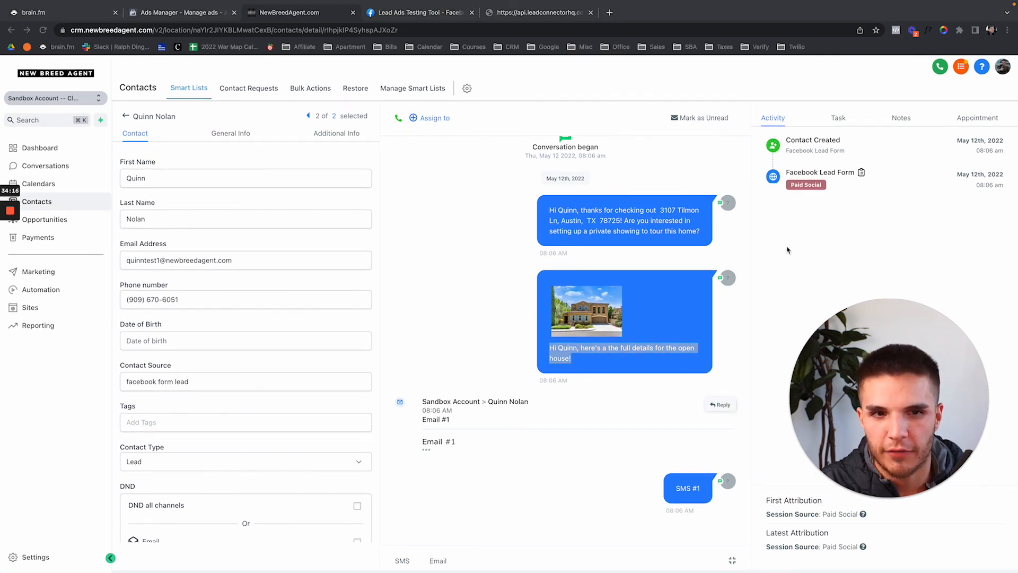
pyautogui.click(623, 197)
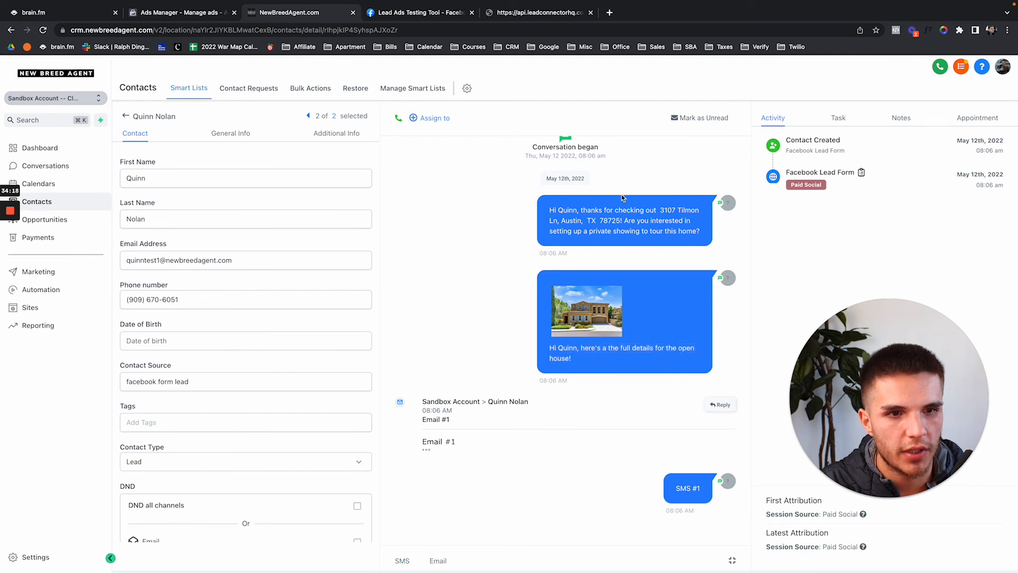
pyautogui.moveTo(542, 212); pyautogui.dragTo(686, 256)
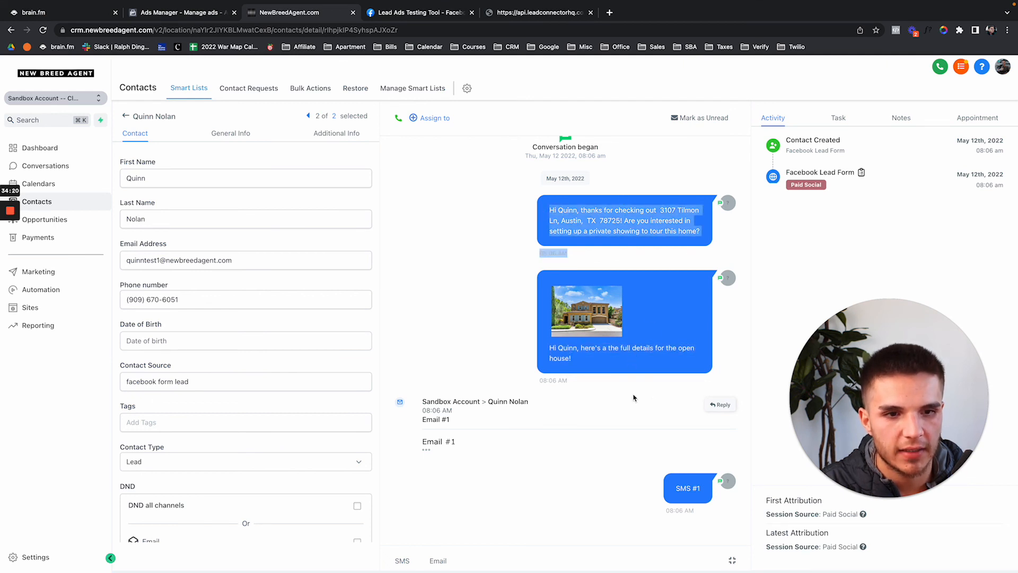
pyautogui.click(210, 125)
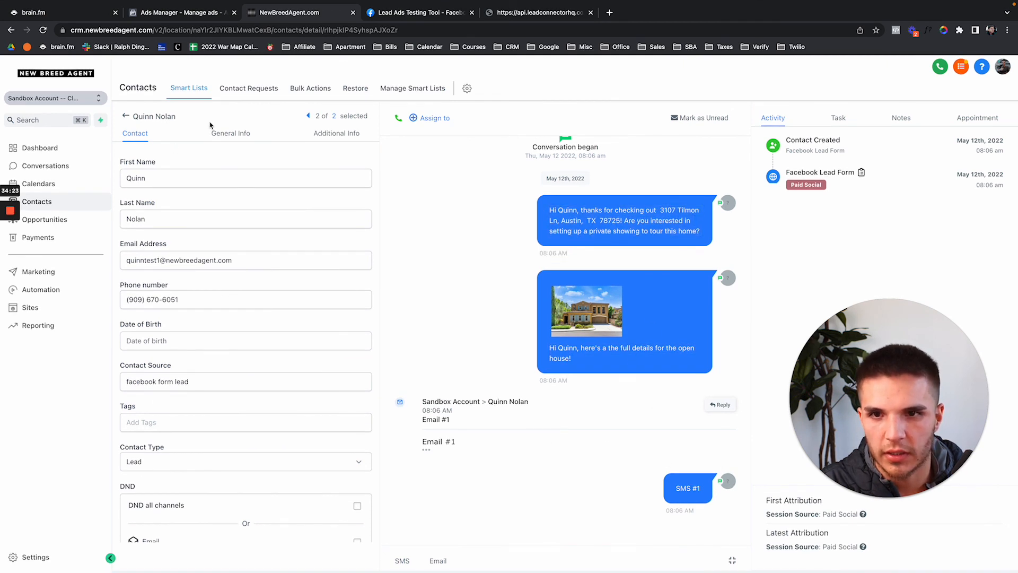
# Check the contact's General and Additional Info tabs, then go back to the Contacts list.
pyautogui.click(230, 133)
pyautogui.click(332, 133)
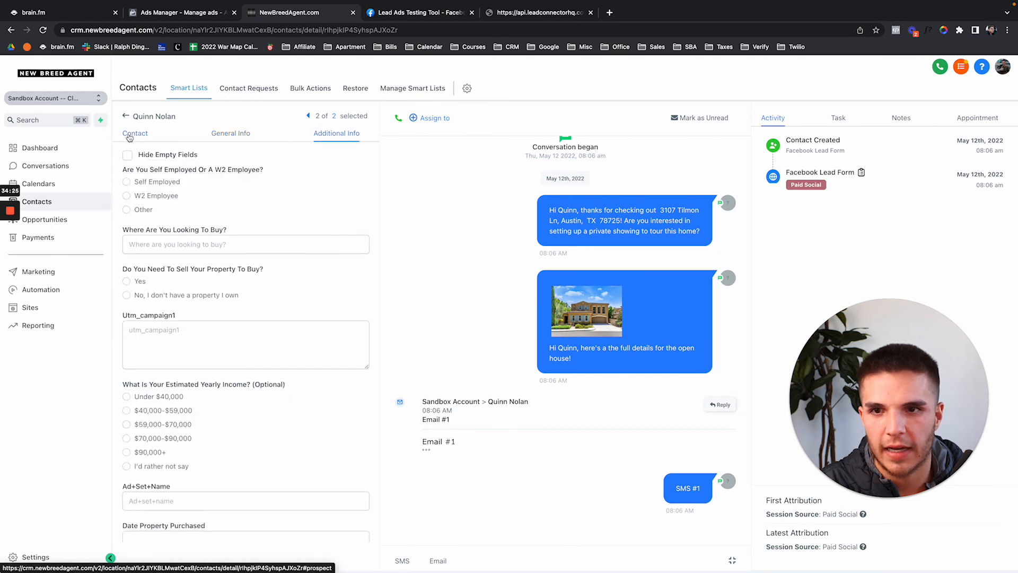
pyautogui.click(130, 134)
pyautogui.click(125, 115)
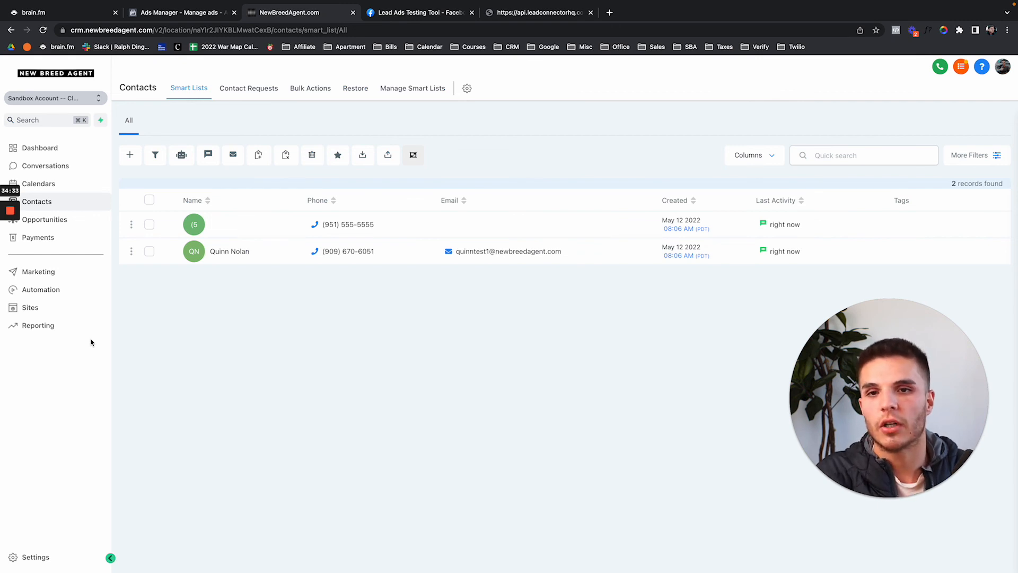
# Go to Automation to view the Workflows list, including Facebook Lead Form and Lead Form Submitted -> Auto Txt & Email.
pyautogui.click(45, 291)
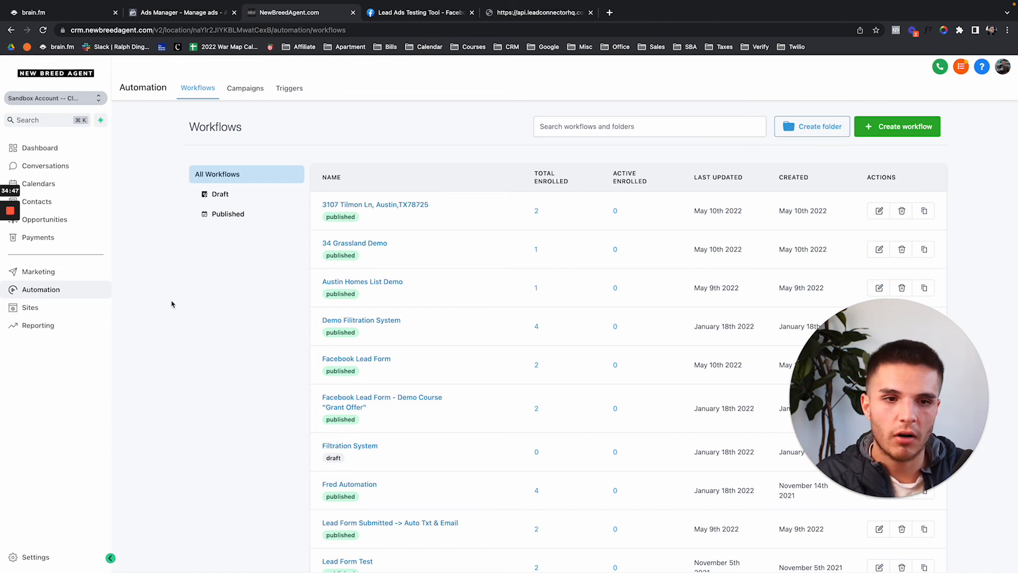
pyautogui.moveTo(368, 298)
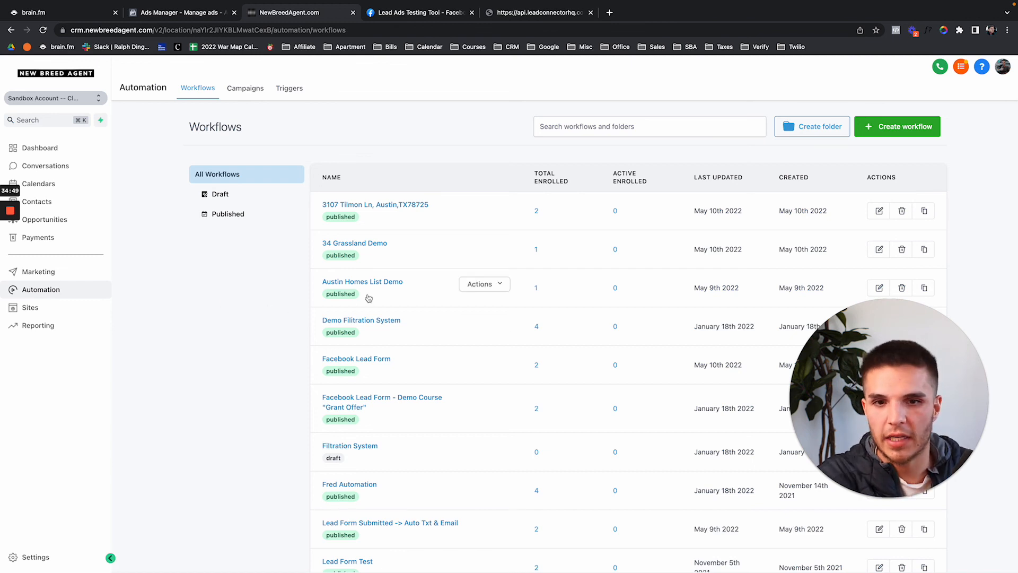